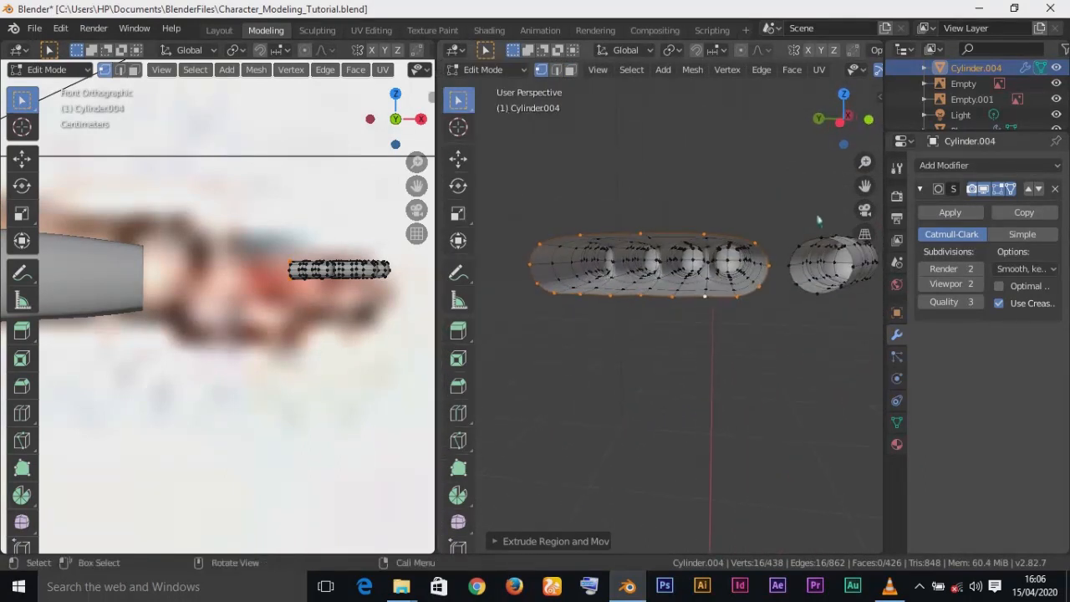
Raise the upper vertices of the palm's open edge, extending the selection to the adjoining row on the back of the hand
{"action": "left_click", "coordinate": [755, 245]}
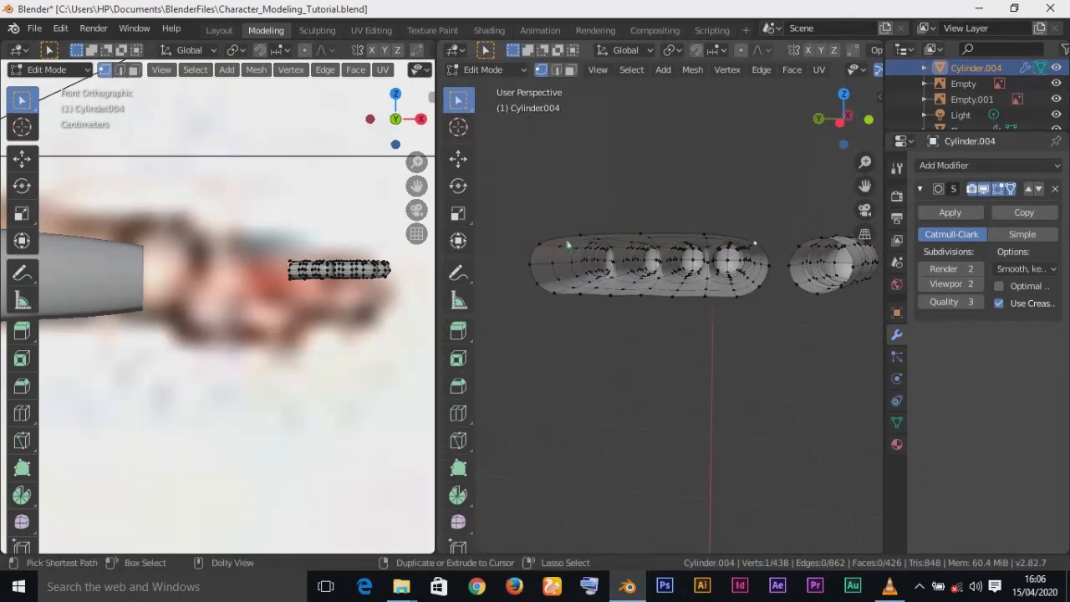
{"action": "left_click", "coordinate": [545, 250], "text": "ctrl"}
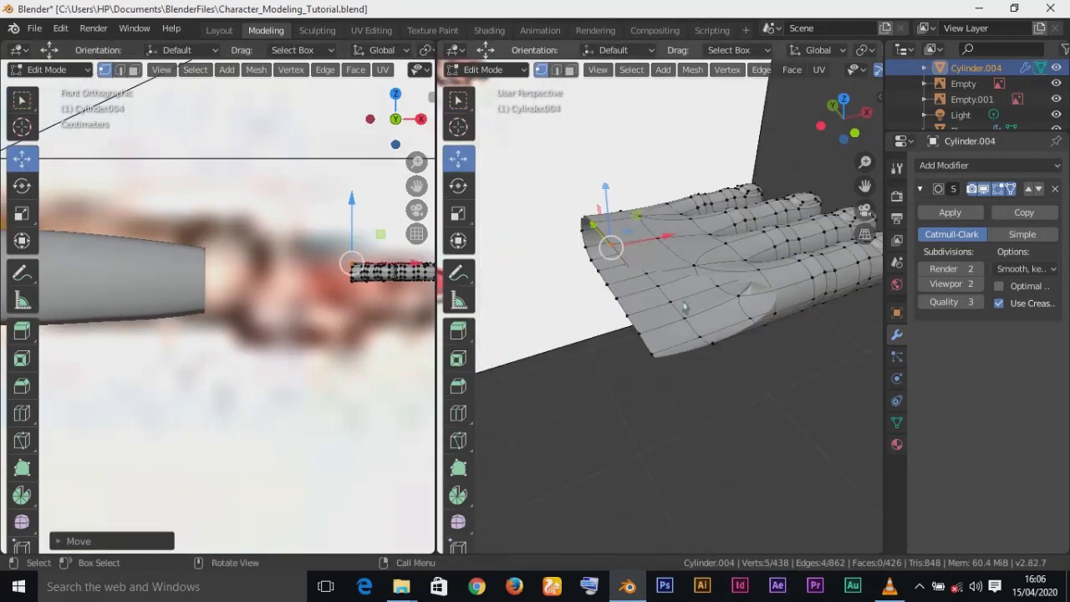
{"action": "middle_click_drag", "start_coordinate": [736, 435], "coordinate": [771, 408]}
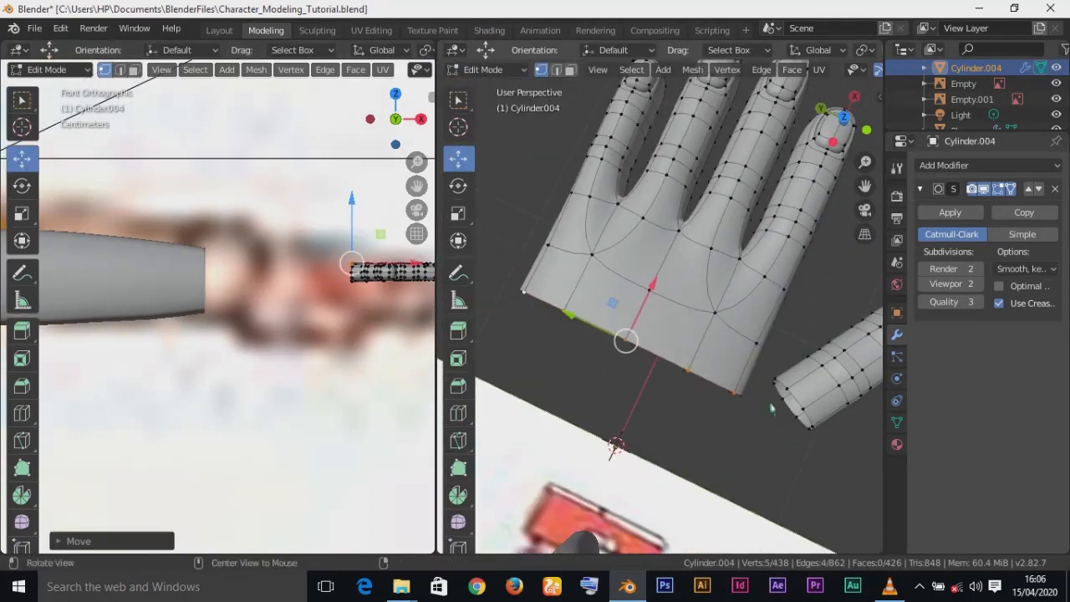
{"action": "left_click", "coordinate": [757, 346], "text": "shift"}
{"action": "left_click", "coordinate": [715, 315], "text": "shift"}
{"action": "left_click", "coordinate": [651, 296], "text": "shift"}
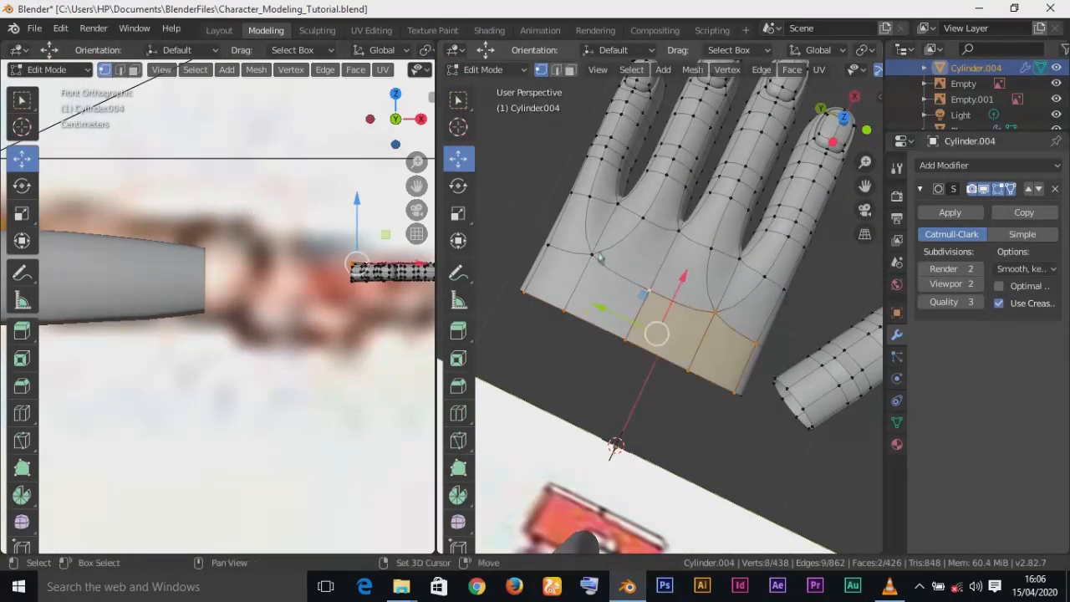
{"action": "left_click", "coordinate": [593, 252], "text": "shift"}
{"action": "left_click", "coordinate": [564, 249], "text": "shift"}
{"action": "middle_click_drag", "start_coordinate": [577, 251], "coordinate": [633, 209]}
{"action": "left_click_drag", "start_coordinate": [633, 181], "coordinate": [636, 177]}
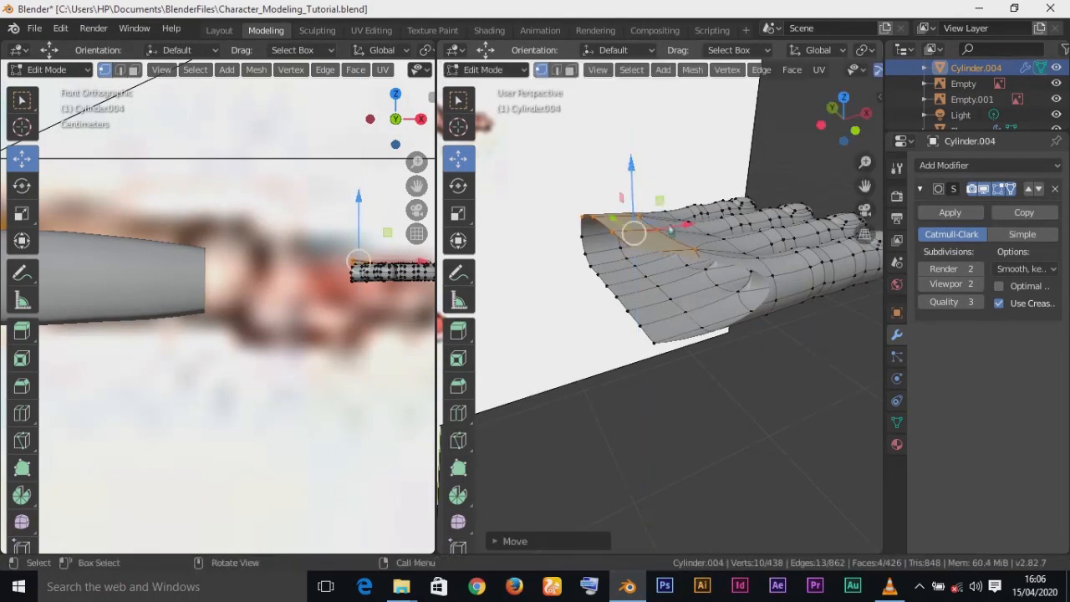
Examine the vertex layout around the palm's open edge and across the back of the hand
{"action": "middle_click_drag", "start_coordinate": [639, 185], "coordinate": [583, 309]}
{"action": "left_click", "coordinate": [583, 308]}
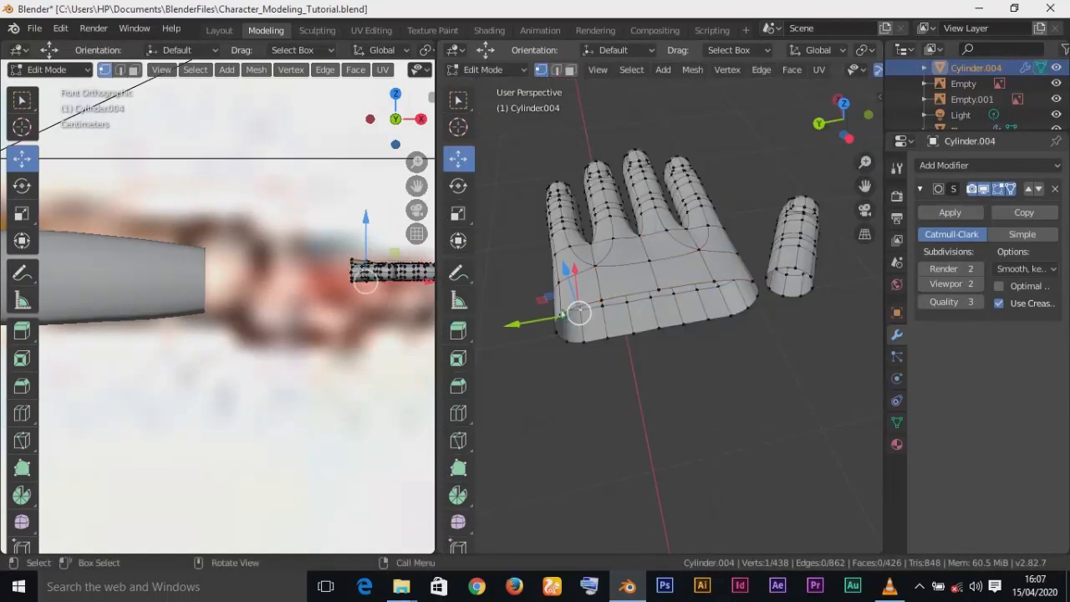
{"action": "mouse_move", "coordinate": [661, 295]}
{"action": "middle_mouse_down"}
{"action": "mouse_move", "coordinate": [620, 312]}
{"action": "mouse_move", "coordinate": [641, 298]}
{"action": "middle_mouse_up"}
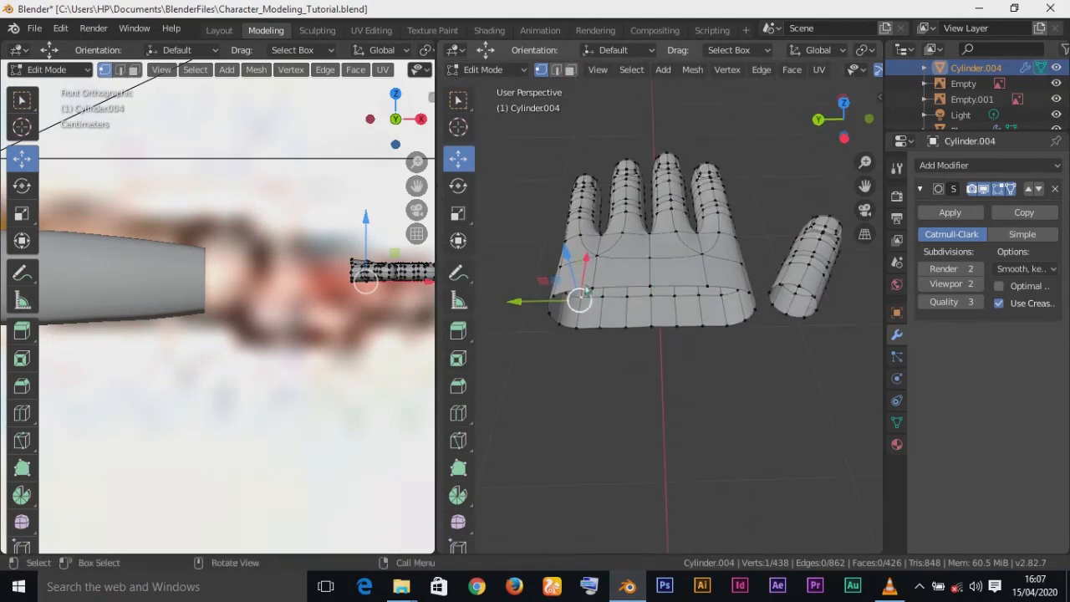
{"action": "left_click", "coordinate": [698, 256]}
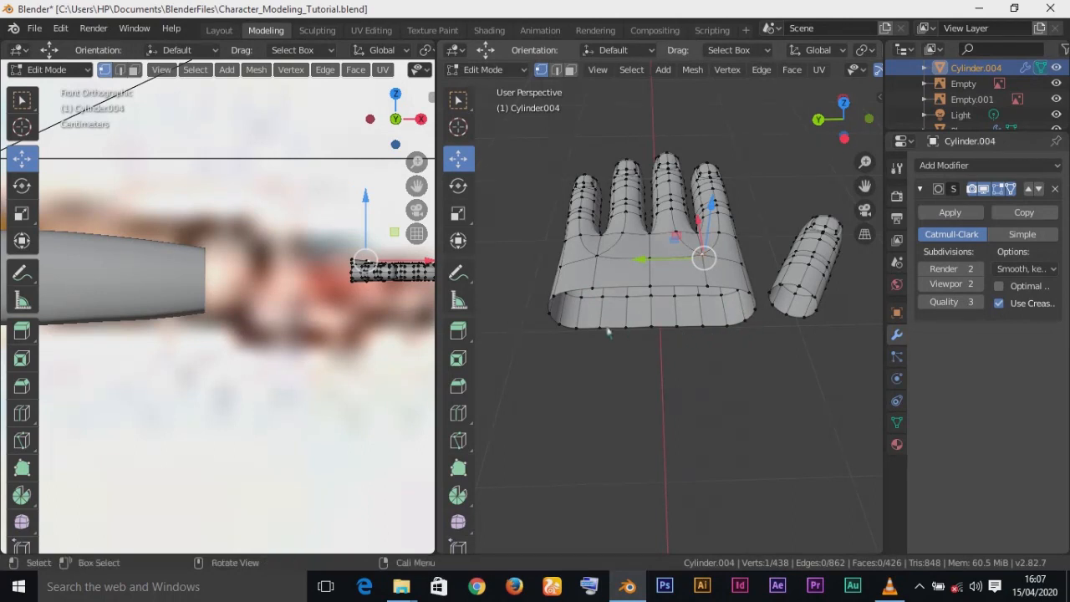
{"action": "middle_click_drag", "start_coordinate": [688, 398], "coordinate": [661, 370]}
{"action": "scroll", "coordinate": [662, 370], "scroll_direction": "down", "scroll_amount": 2}
{"action": "scroll", "coordinate": [662, 372], "scroll_direction": "up", "scroll_amount": 3}
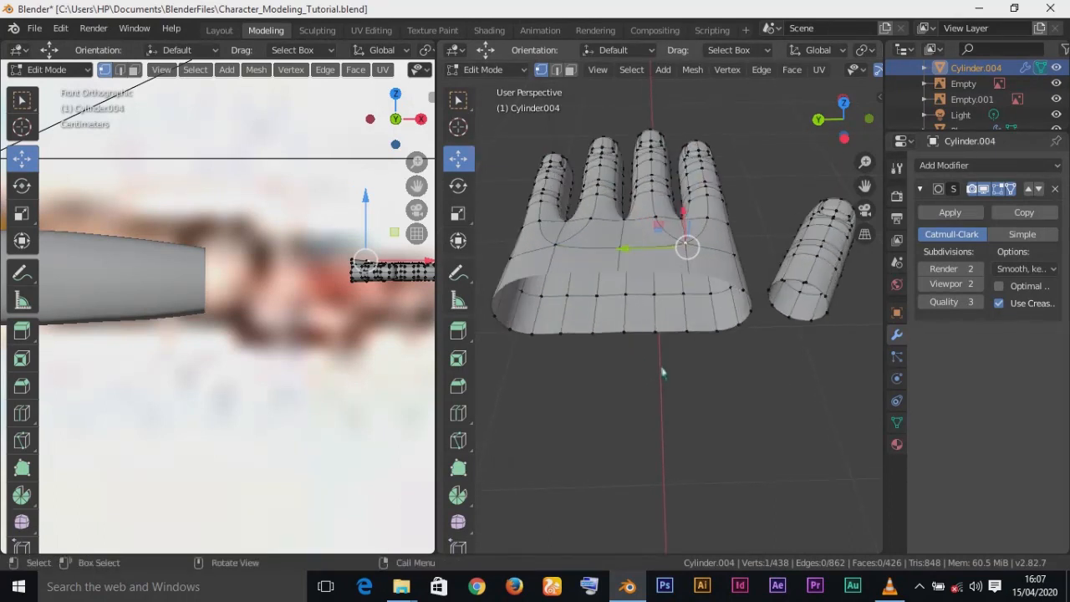
{"action": "left_click", "coordinate": [718, 334]}
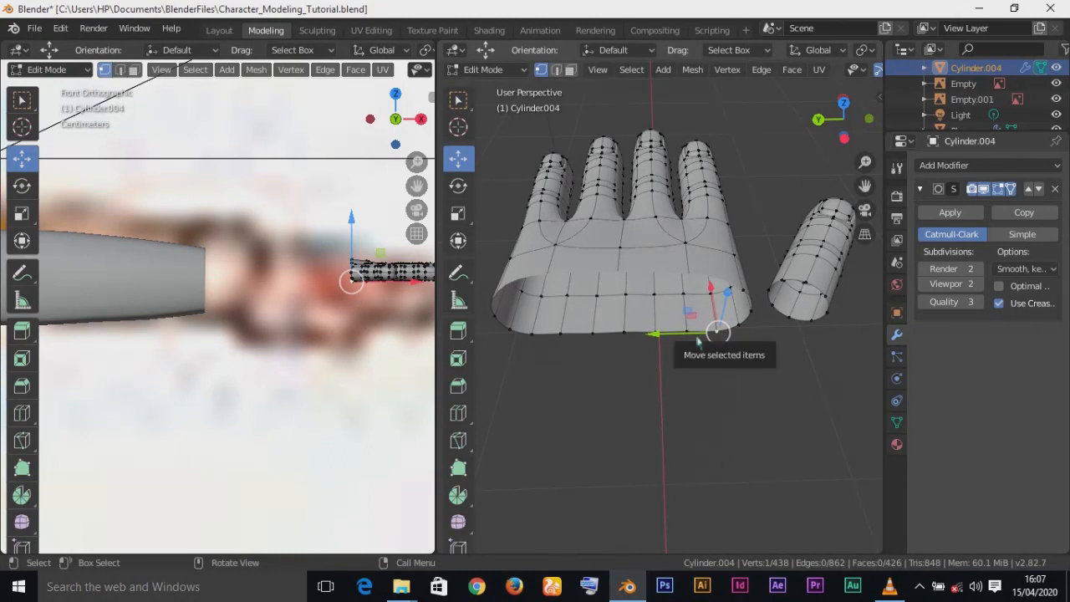
Merge two adjacent vertices at their center on the palm opening's bottom edge, on the little-finger side
{"action": "left_click", "coordinate": [545, 336]}
{"action": "left_click", "coordinate": [530, 333], "text": "shift"}
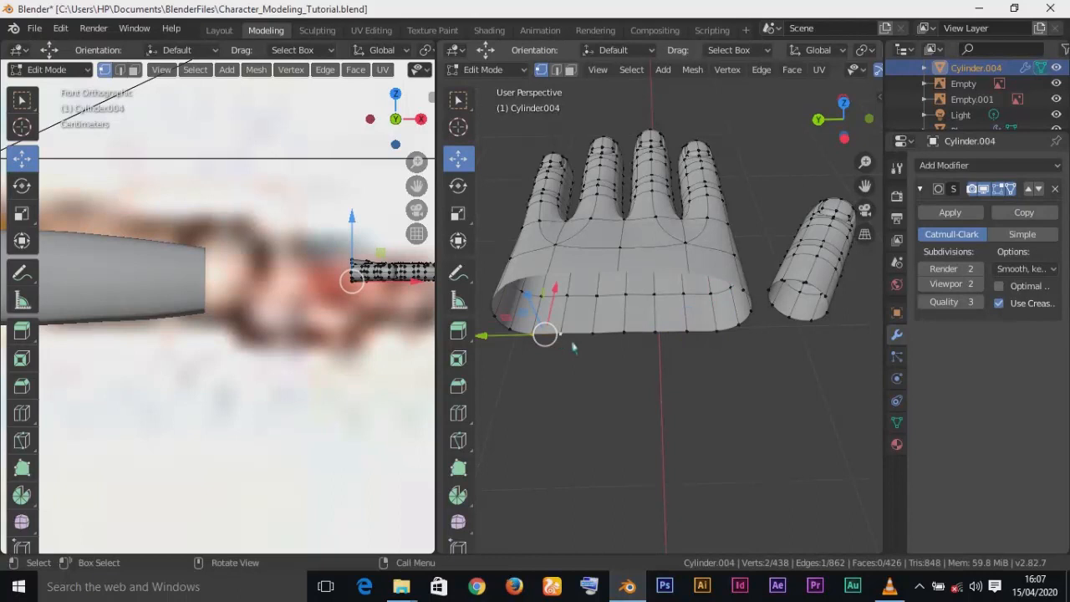
{"action": "key", "text": "alt"}
{"action": "key", "text": "alt+m"}
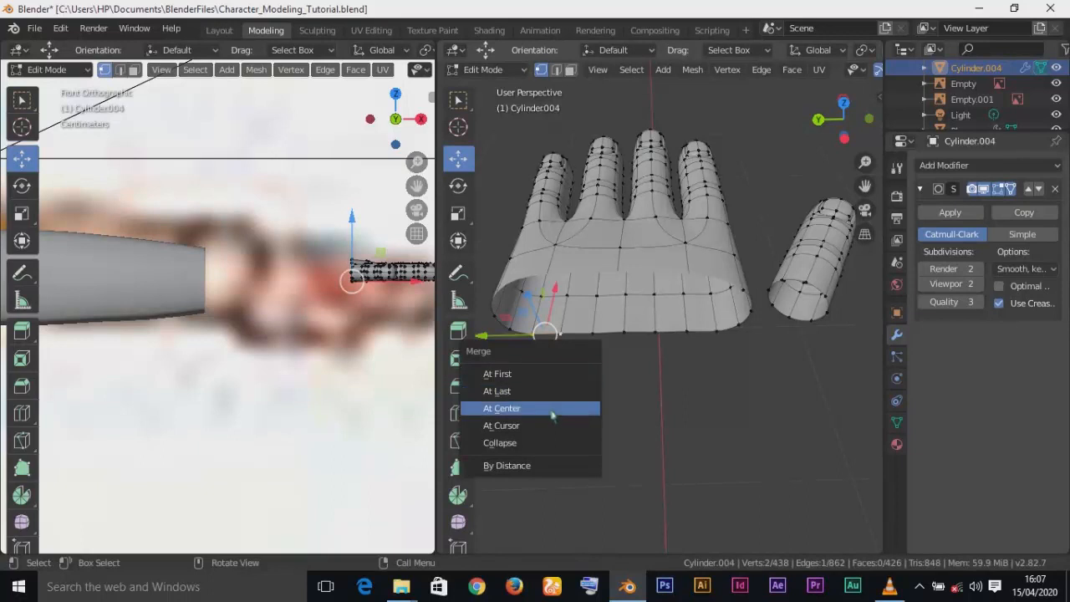
{"action": "left_click", "coordinate": [552, 410]}
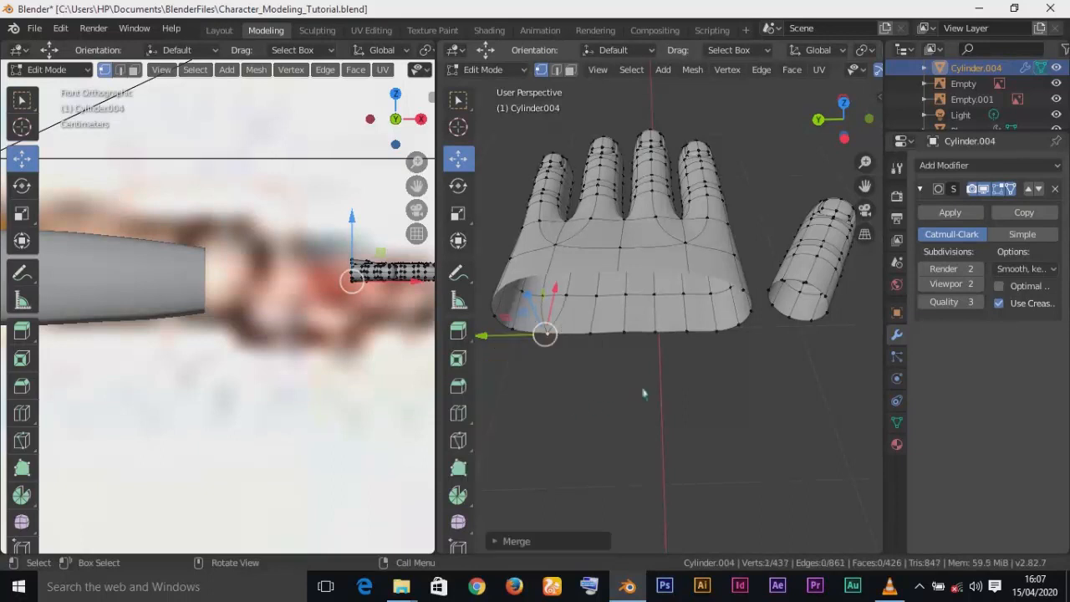
Merge two adjacent vertices at their center on the palm opening's bottom edge, on the thumb side
{"action": "left_click", "coordinate": [702, 323]}
{"action": "left_click", "coordinate": [703, 327], "text": "shift"}
{"action": "key", "text": "alt+m"}
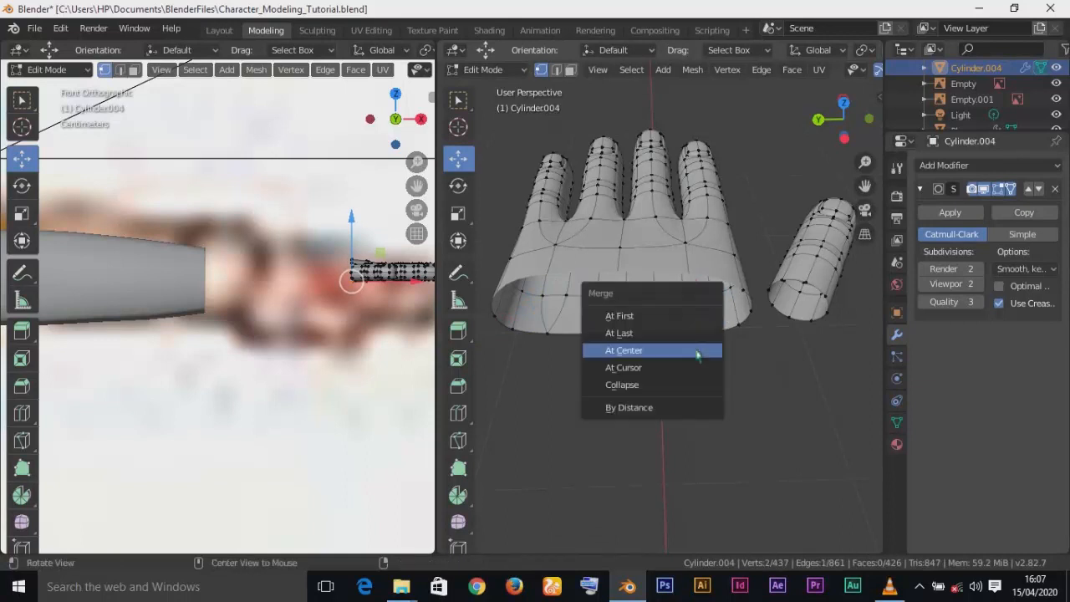
{"action": "left_click", "coordinate": [699, 351]}
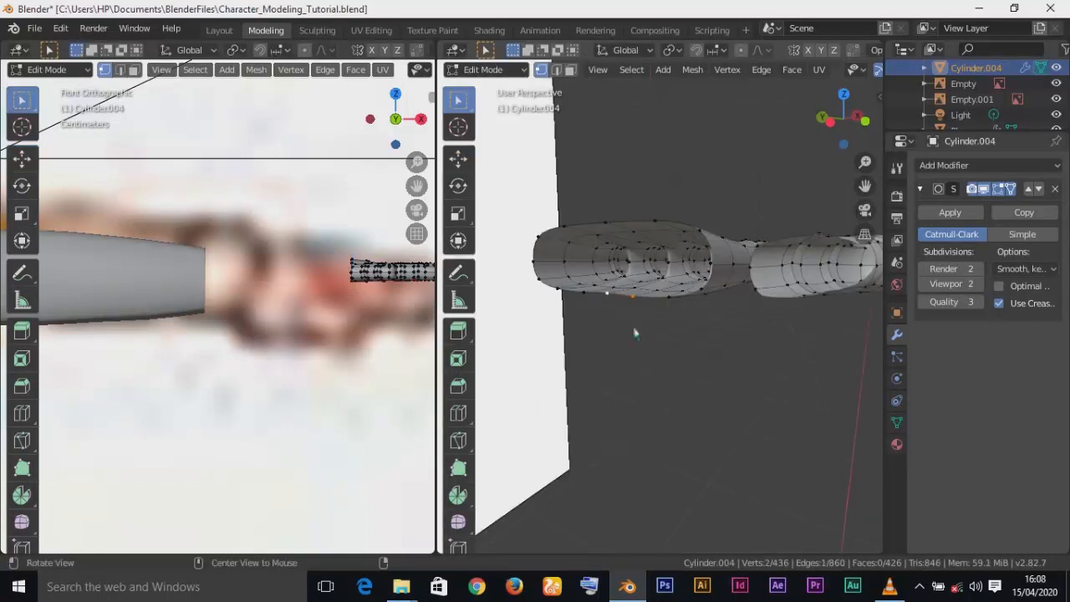
Lower the single vertex near the middle of the palm opening's bottom edge slightly along Z
{"action": "middle_click_drag", "start_coordinate": [635, 334], "coordinate": [671, 377]}
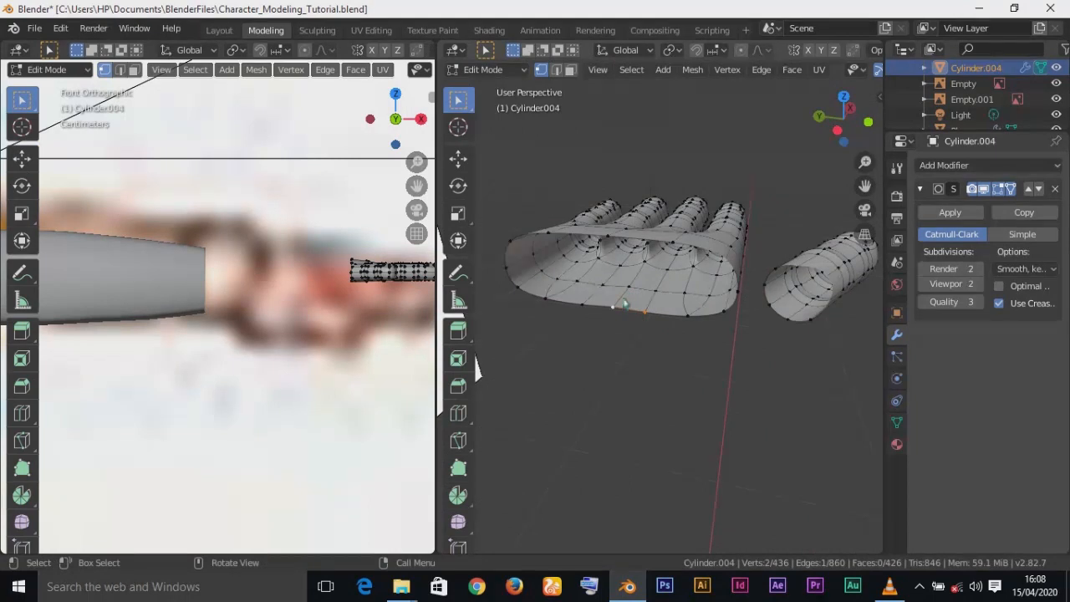
{"action": "left_click", "coordinate": [615, 311]}
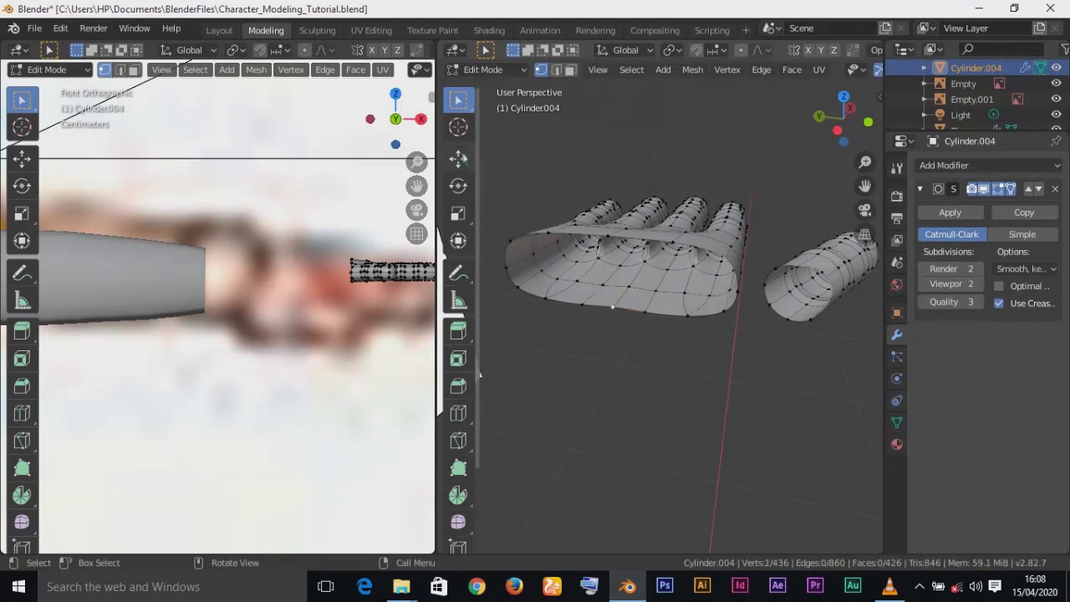
{"action": "left_click", "coordinate": [461, 159]}
{"action": "left_click_drag", "start_coordinate": [610, 257], "coordinate": [610, 259]}
{"action": "middle_click_drag", "start_coordinate": [706, 350], "coordinate": [725, 334]}
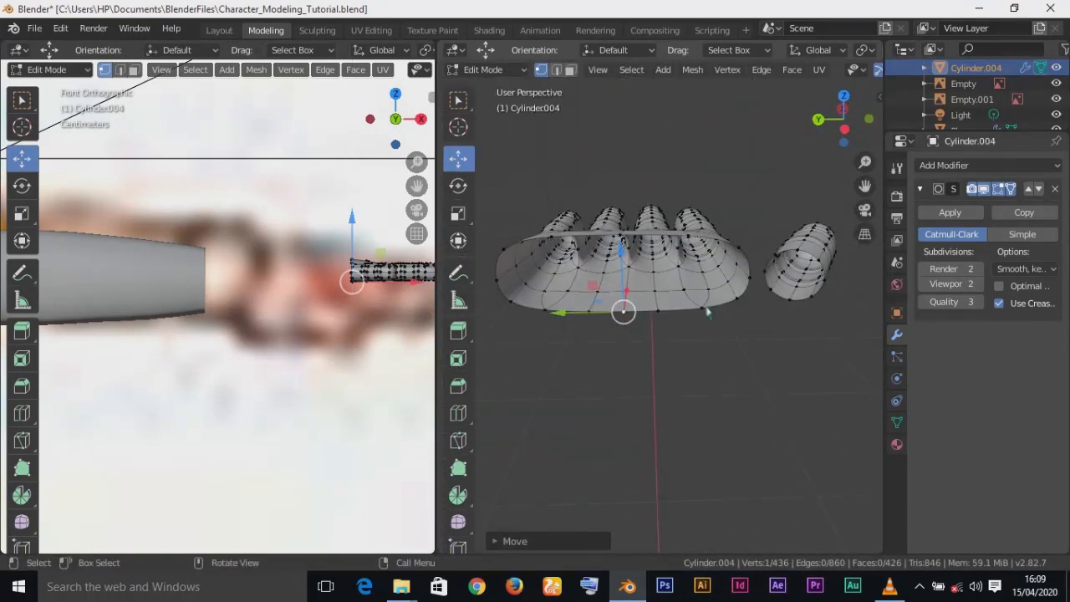
Select the five vertices along the palm opening's bottom edge and lower them slightly along Z
{"action": "left_click", "coordinate": [706, 312]}
{"action": "left_click", "coordinate": [546, 310], "text": "ctrl"}
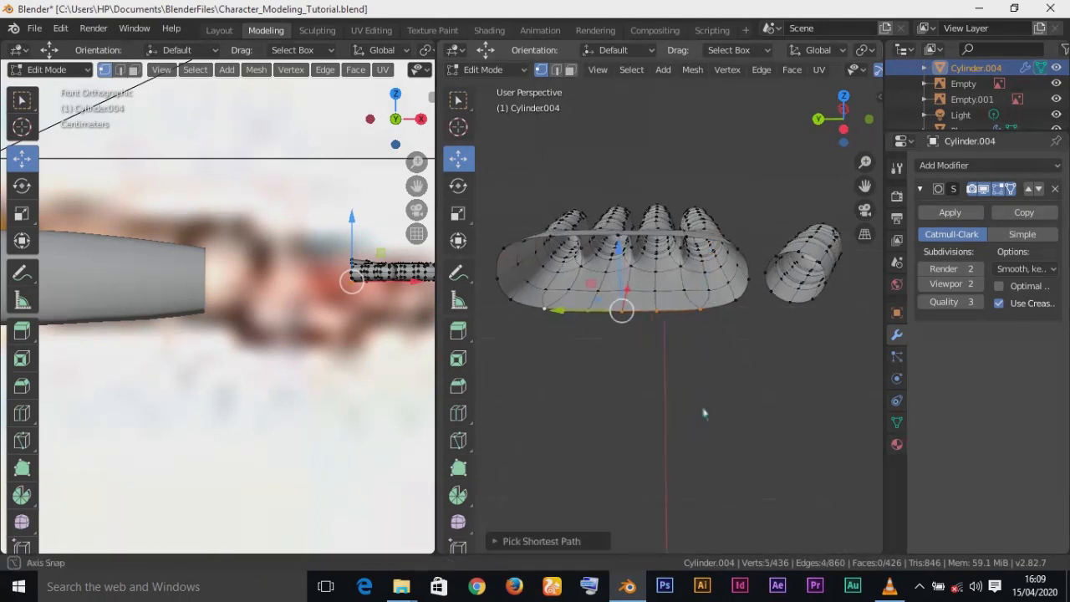
{"action": "middle_click_drag", "start_coordinate": [545, 310], "coordinate": [585, 218]}
{"action": "left_click_drag", "start_coordinate": [599, 238], "coordinate": [604, 247]}
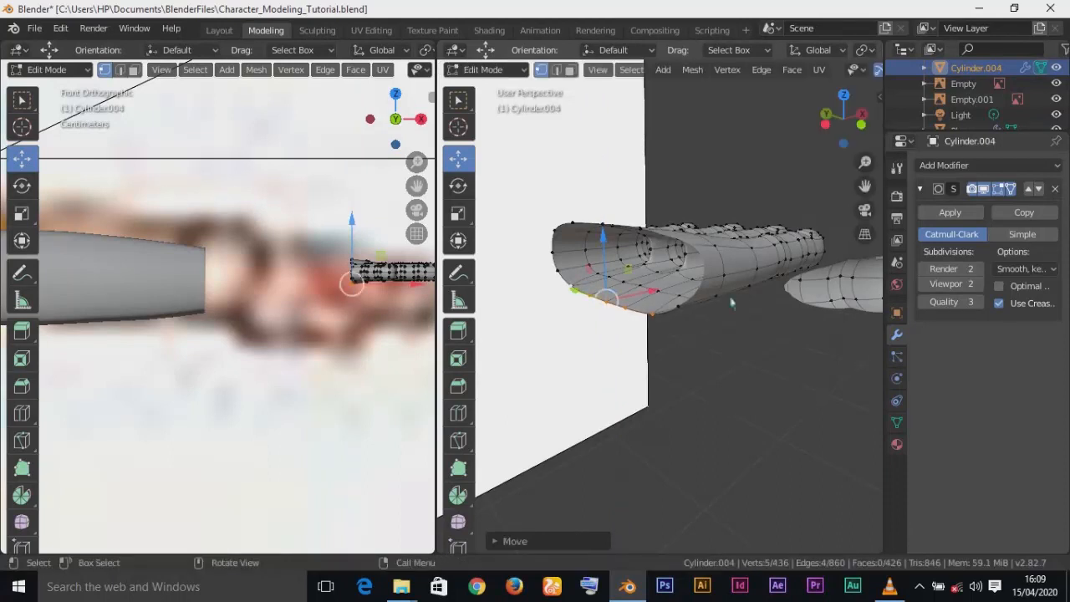
Extrude the palm's open edge loop about 0.022 m along negative X toward the arm, working from the top view
{"action": "left_click", "coordinate": [679, 310], "text": "alt"}
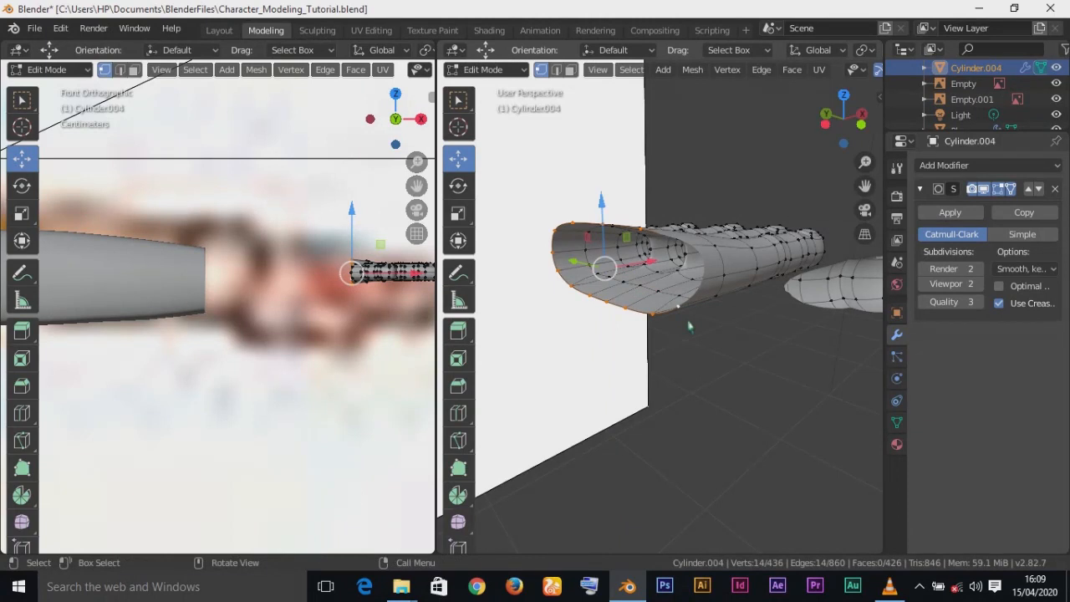
{"action": "key", "text": "KP_7"}
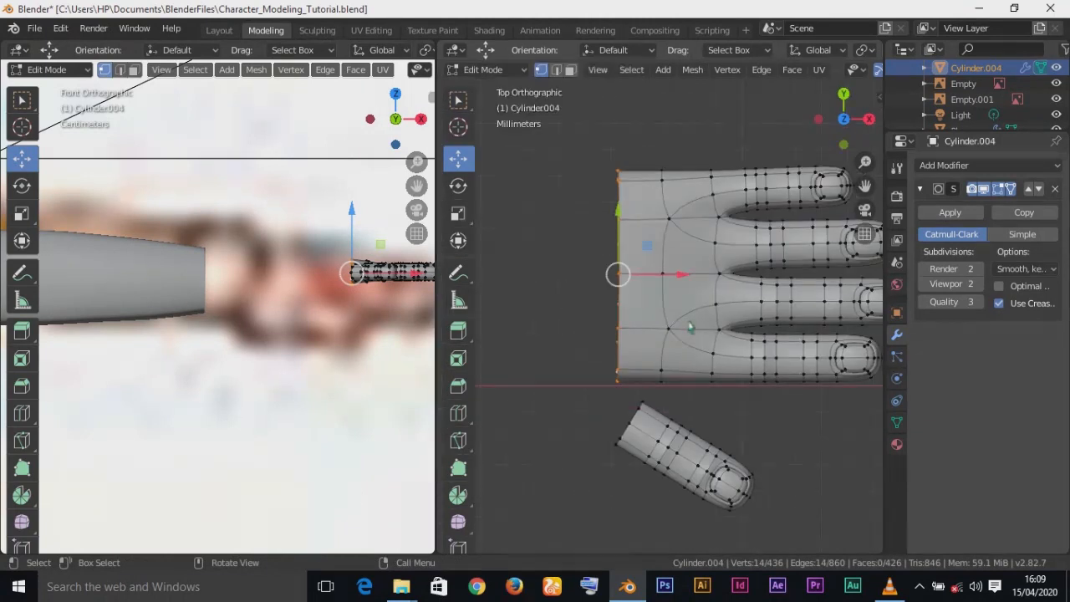
{"action": "key", "text": "e"}
{"action": "key", "text": "x"}
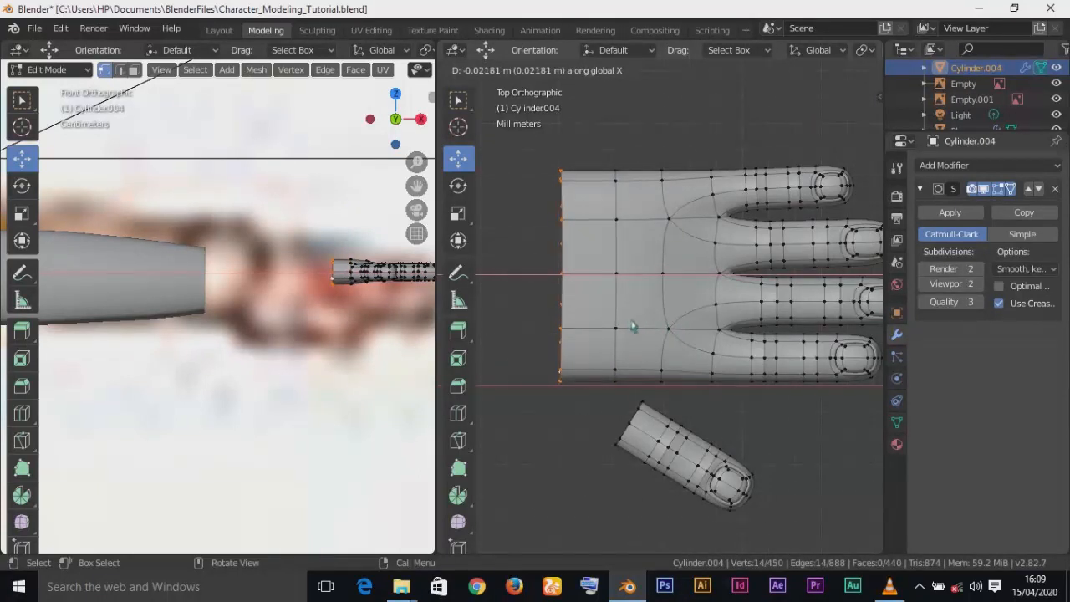
{"action": "left_click", "coordinate": [633, 328]}
{"action": "scroll", "coordinate": [669, 276], "scroll_direction": "down", "scroll_amount": 3}
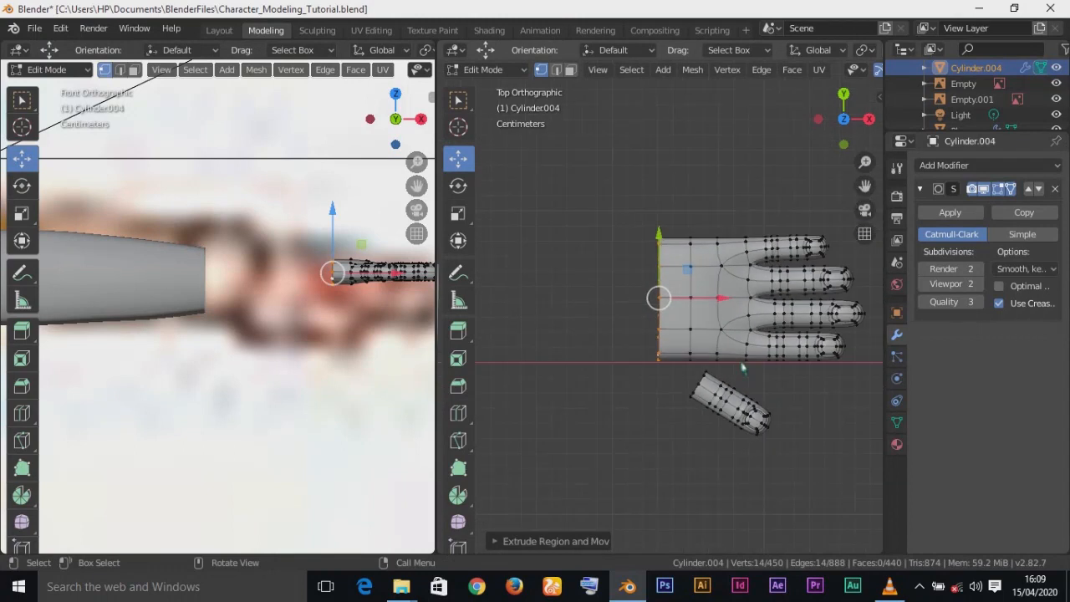
Widen the edge loop between the palm and the newly extruded section slightly along Y with the Scale tool
{"action": "key", "text": "shift+space"}
{"action": "key", "text": "s"}
{"action": "left_click_drag", "start_coordinate": [693, 242], "coordinate": [692, 230]}
{"action": "key", "text": "w"}
Select the palm's edge loop just behind the finger bases and scale it up slightly along Y
{"action": "left_click", "coordinate": [718, 304], "text": "alt"}
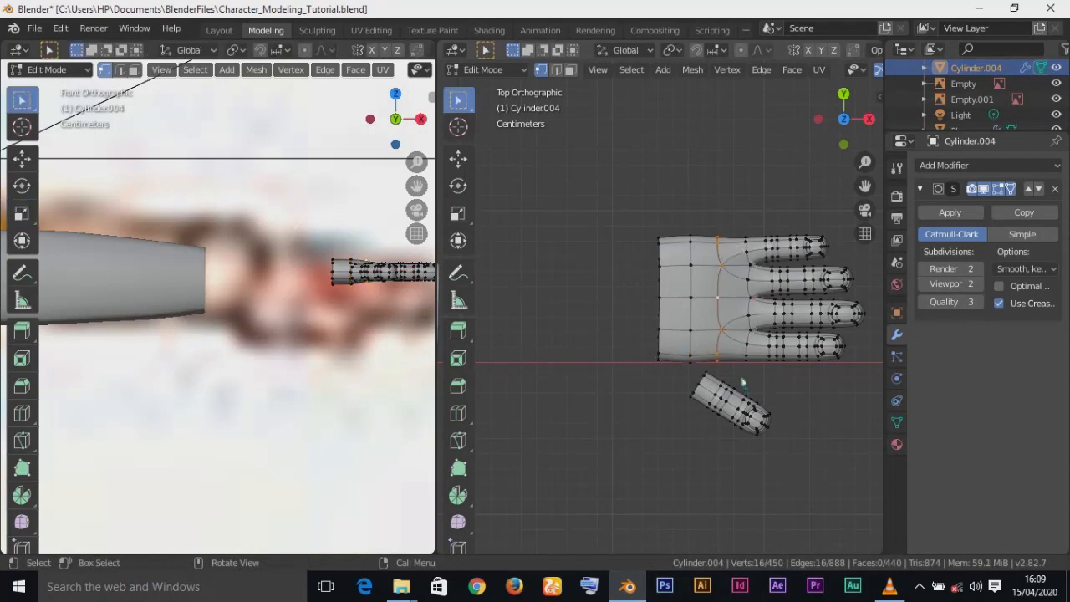
{"action": "key", "text": "s"}
{"action": "key", "text": "y"}
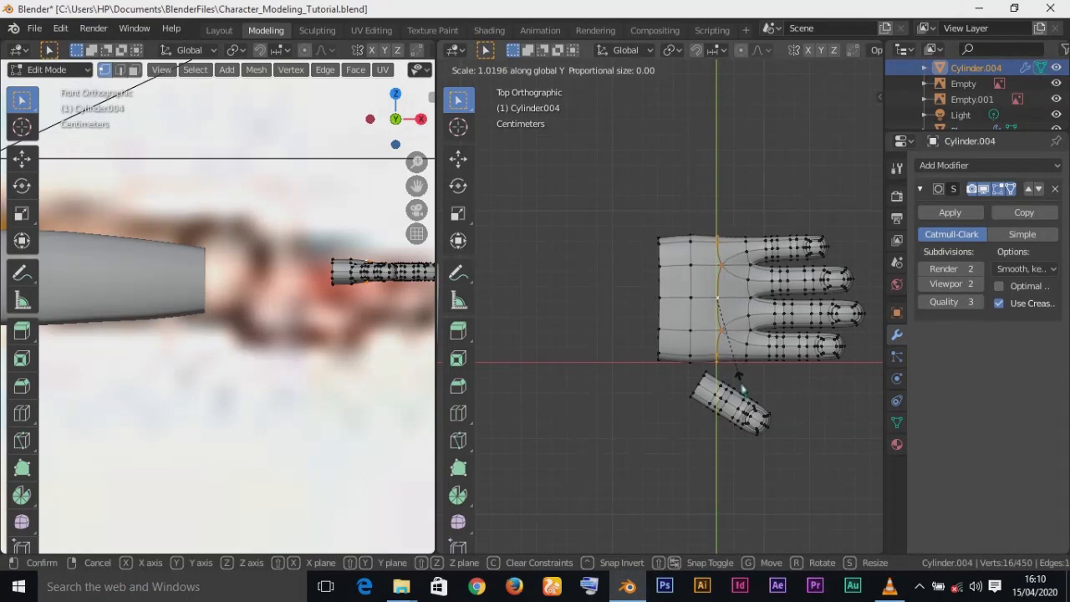
{"action": "left_click", "coordinate": [741, 386]}
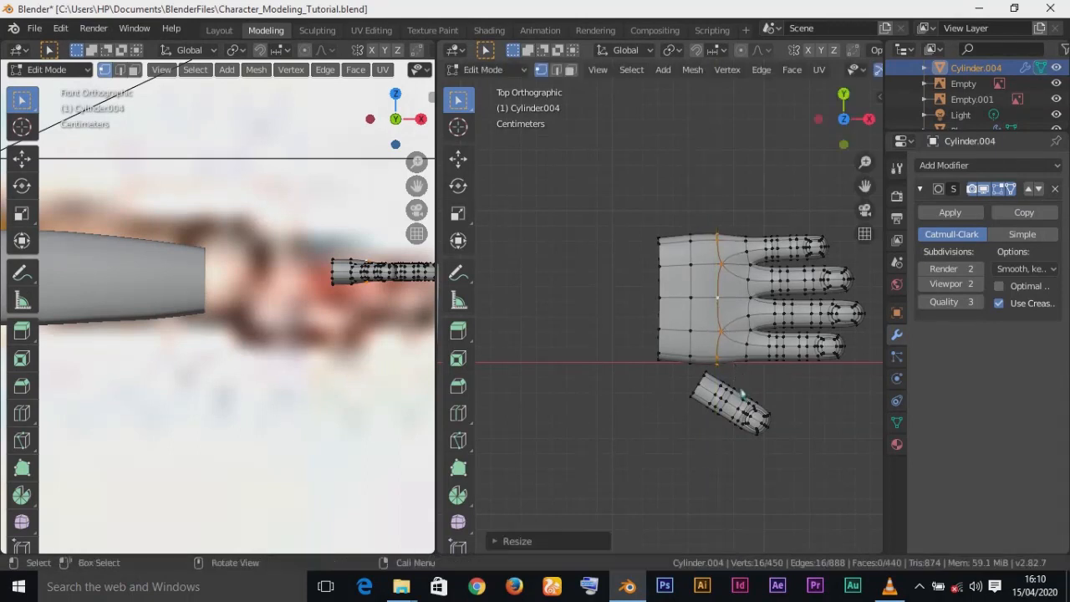
Scale the middle palm edge loop uniformly to about 1.01
{"action": "left_click", "coordinate": [691, 299], "text": "alt"}
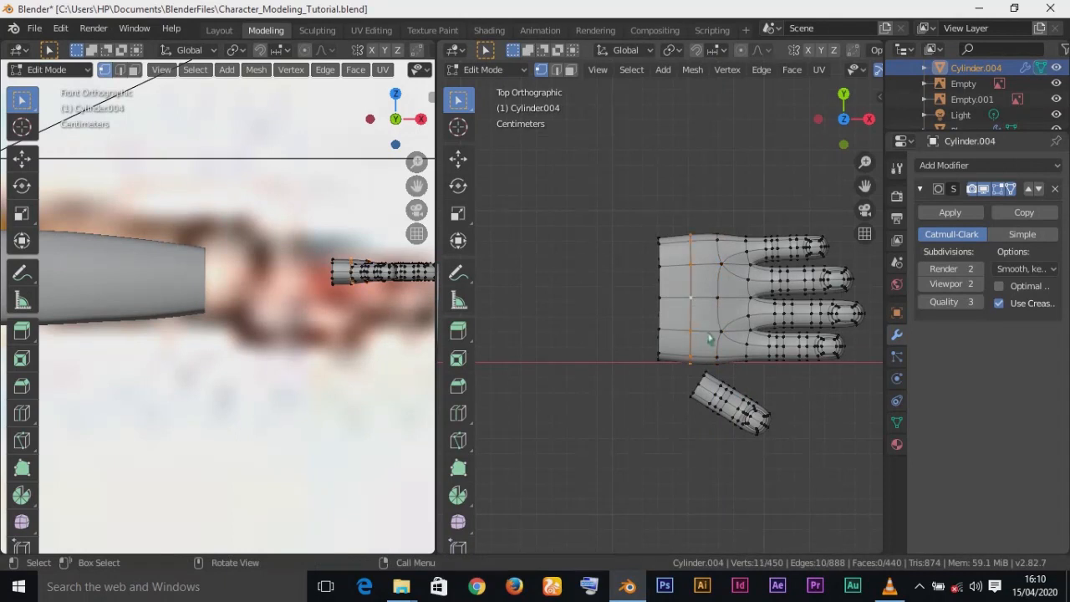
{"action": "key", "text": "s"}
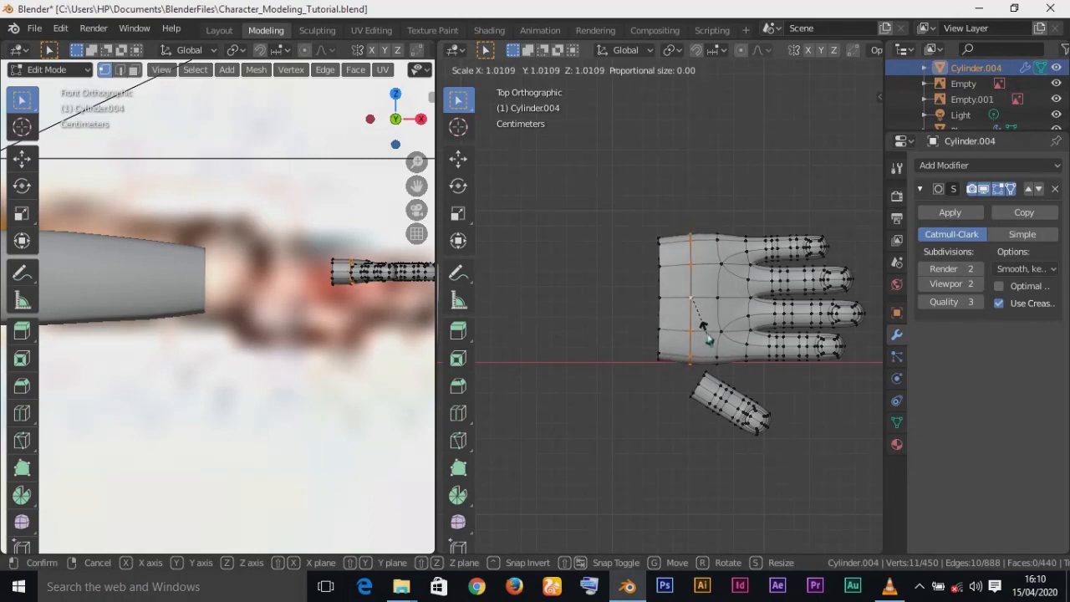
{"action": "left_click", "coordinate": [707, 339]}
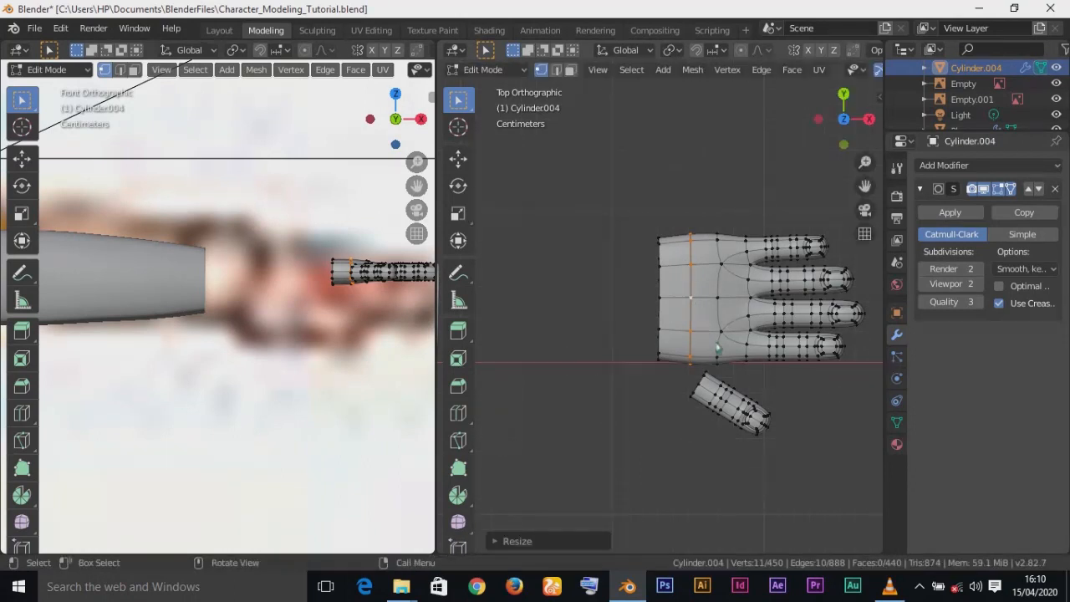
Scale the open edge loop at the wrist end of the hand uniformly down to about 0.96
{"action": "left_click", "coordinate": [665, 315], "text": "alt"}
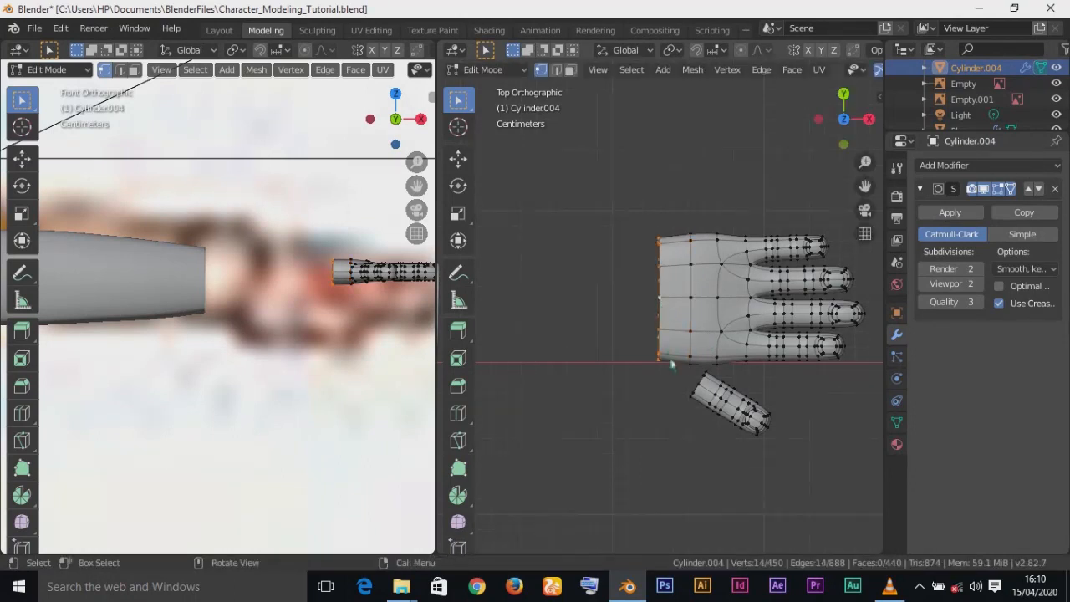
{"action": "key", "text": "s"}
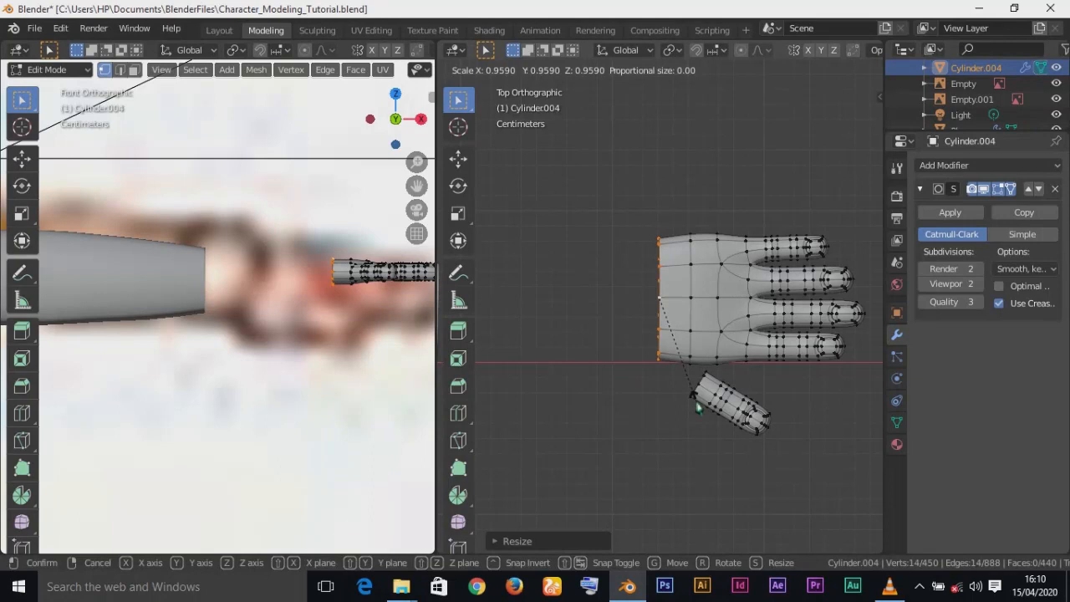
{"action": "left_click", "coordinate": [698, 408]}
{"action": "scroll", "coordinate": [706, 414], "scroll_direction": "down", "scroll_amount": 3}
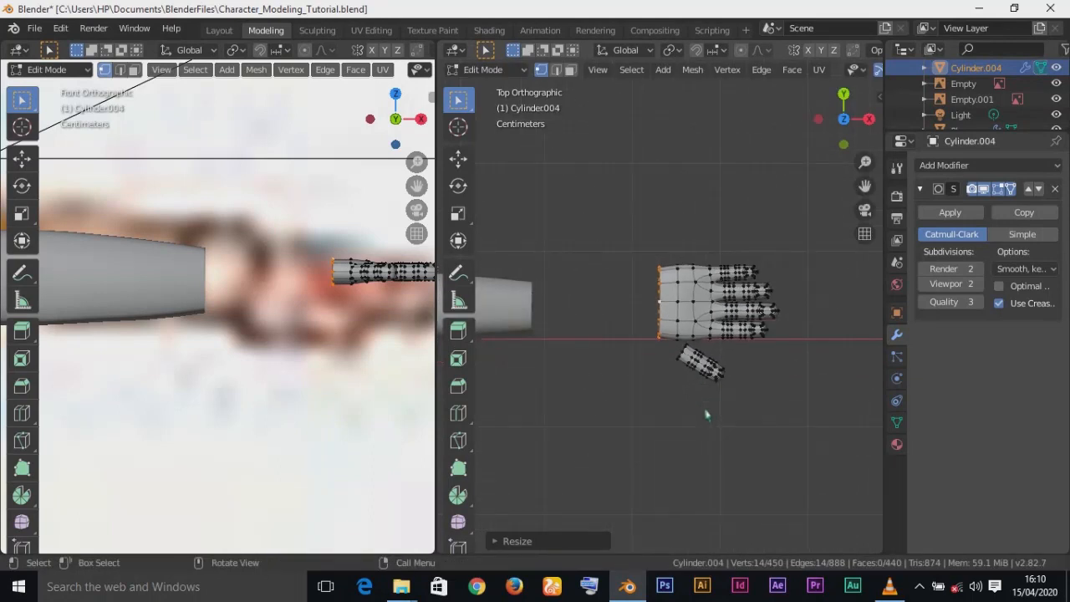
Merge two pairs of adjacent vertices on the lower side of the open wrist edge, each at the last selected vertex
{"action": "middle_click_drag", "start_coordinate": [706, 416], "coordinate": [661, 329]}
{"action": "key", "text": "alt+m"}
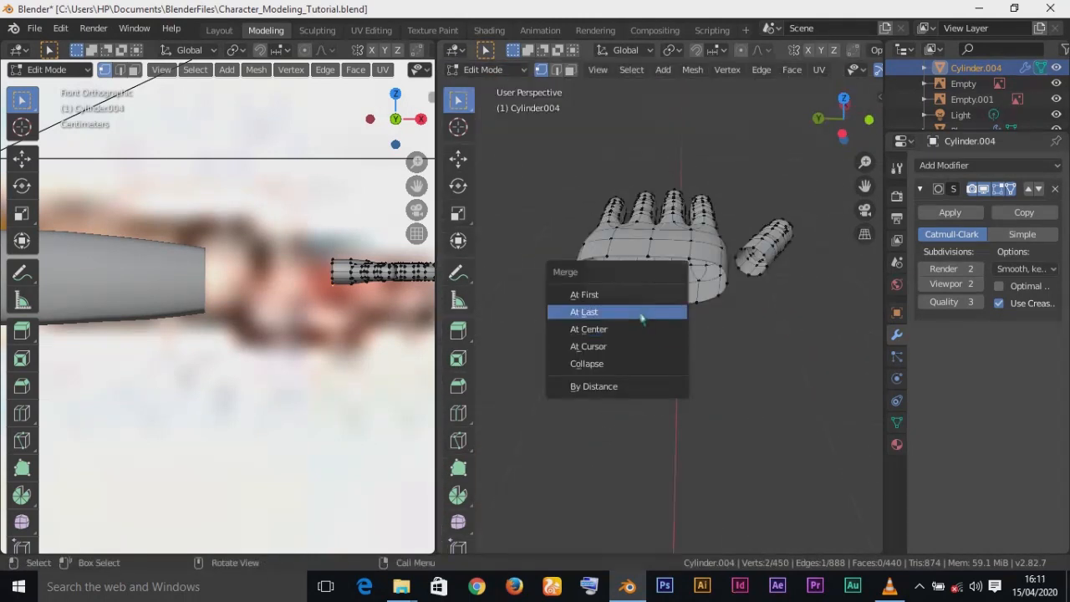
{"action": "left_click", "coordinate": [632, 314]}
{"action": "left_click", "coordinate": [626, 306]}
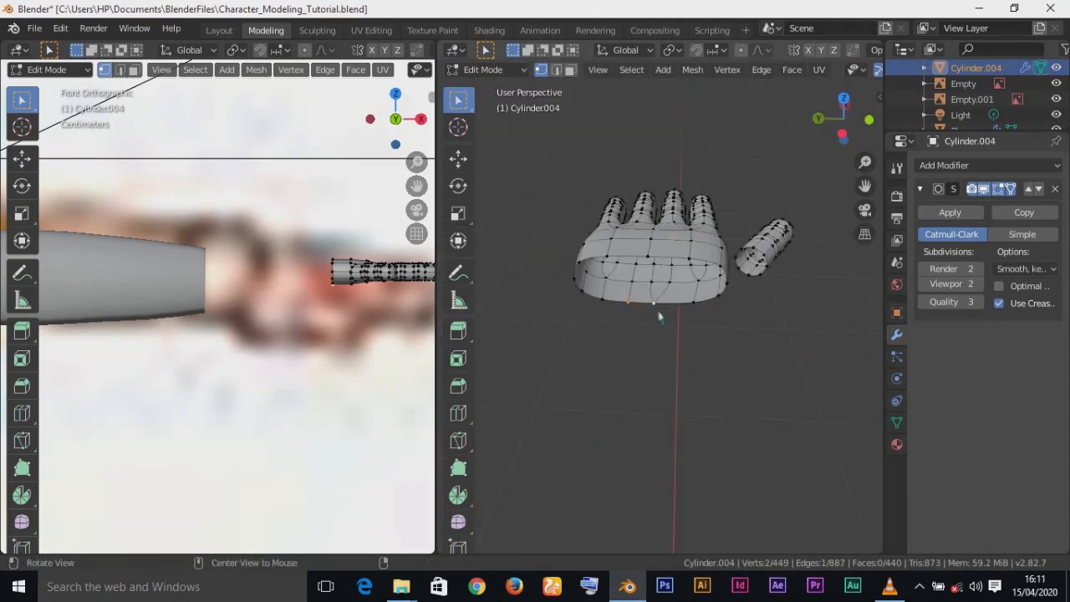
{"action": "key", "text": "alt+m"}
{"action": "left_click", "coordinate": [657, 312]}
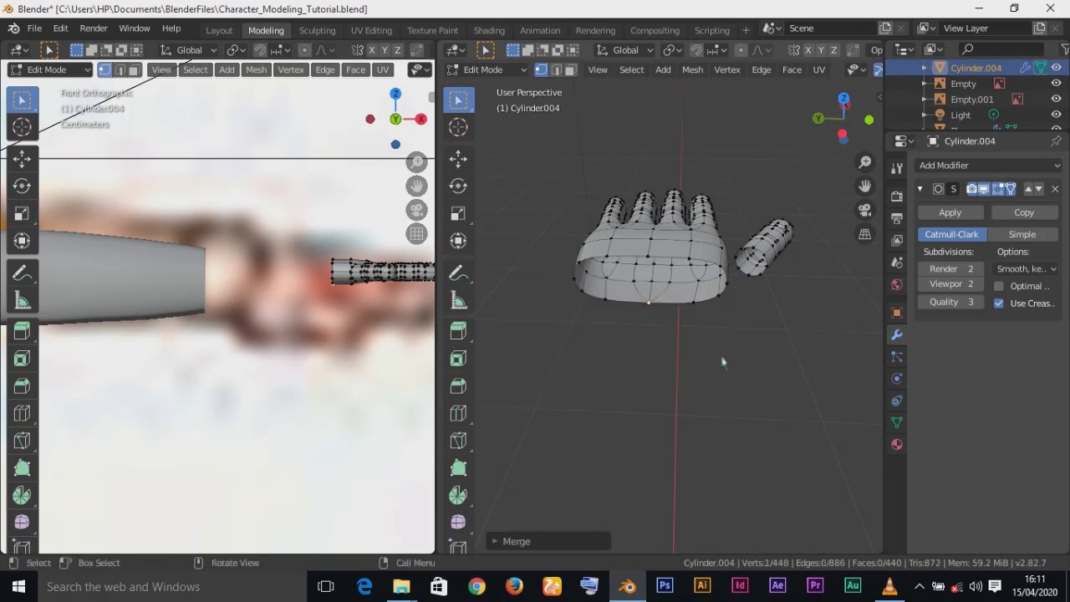
Select the five vertices along the upper side of the open wrist edge and raise them about 0.0035 m along Z
{"action": "middle_click_drag", "start_coordinate": [734, 364], "coordinate": [700, 404]}
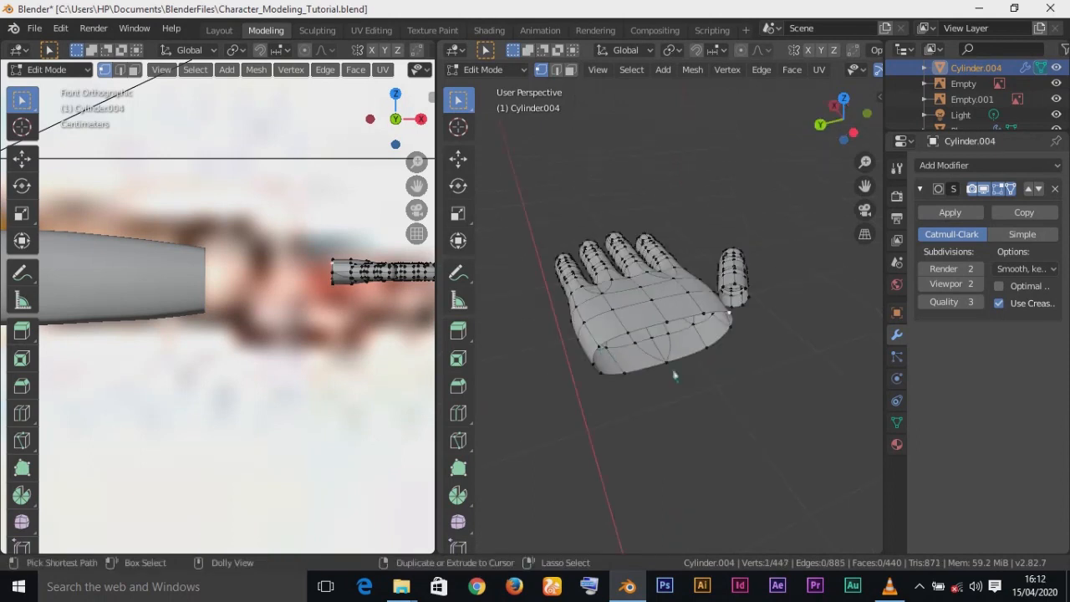
{"action": "left_click", "coordinate": [604, 347], "text": "ctrl"}
{"action": "middle_click_drag", "start_coordinate": [743, 394], "coordinate": [642, 368]}
{"action": "left_click", "coordinate": [460, 161]}
{"action": "middle_click_drag", "start_coordinate": [617, 260], "coordinate": [591, 325]}
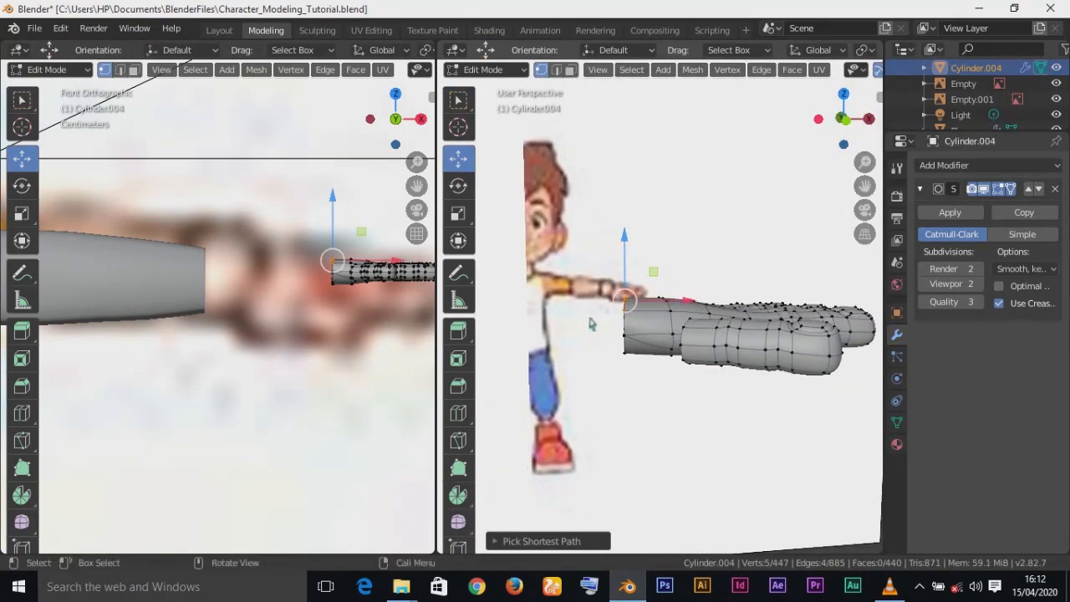
{"action": "left_click_drag", "start_coordinate": [627, 251], "coordinate": [624, 240]}
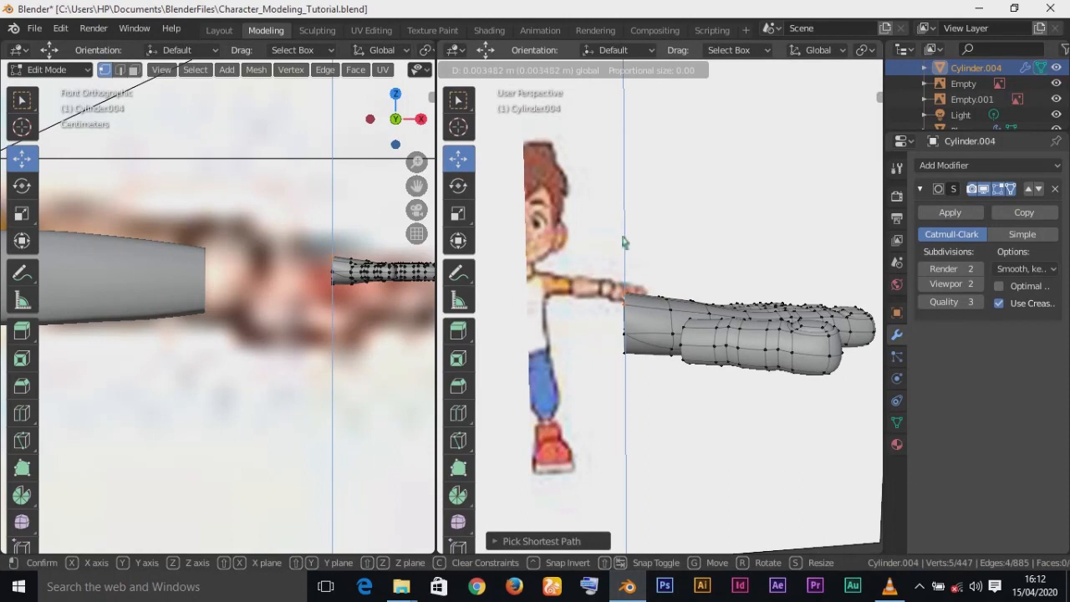
{"action": "left_click_drag", "start_coordinate": [624, 240], "coordinate": [625, 242]}
{"action": "scroll", "coordinate": [663, 358], "scroll_direction": "down", "scroll_amount": 3}
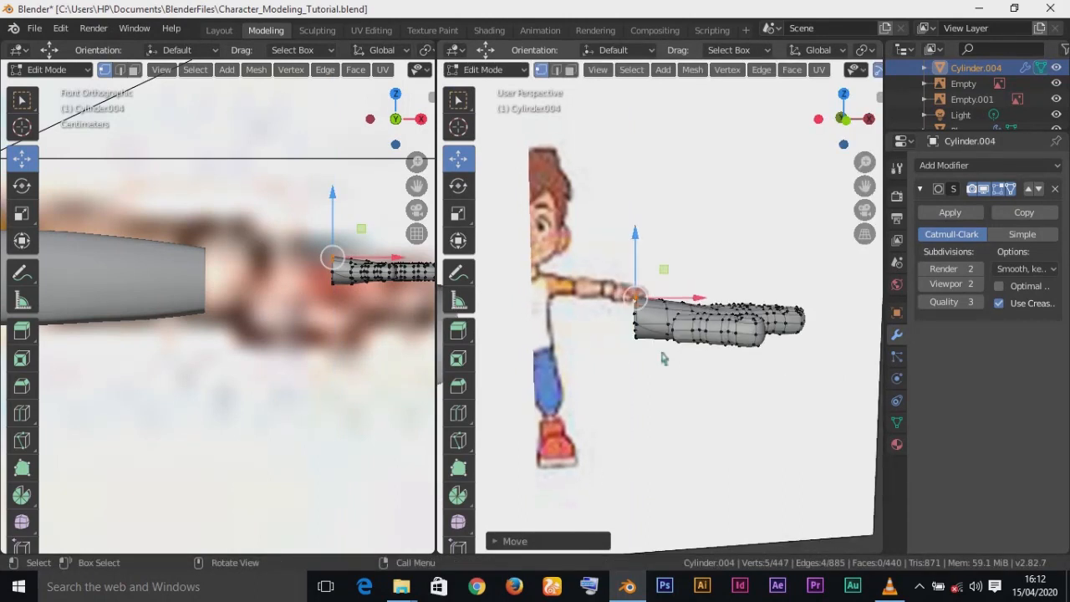
{"action": "scroll", "coordinate": [663, 358], "scroll_direction": "up", "scroll_amount": 2}
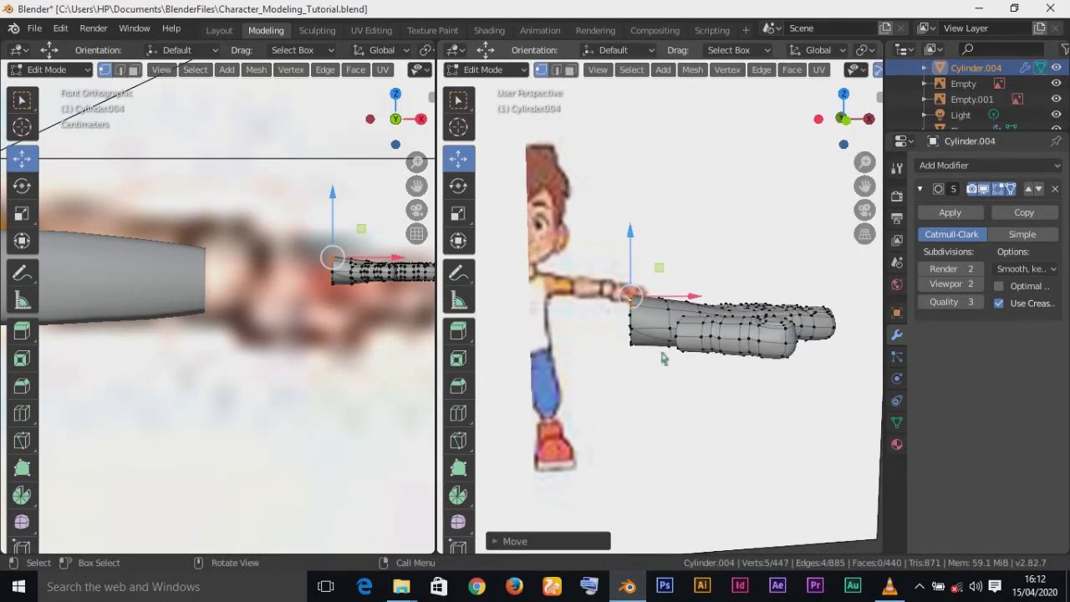
Spread the two lower wrist-edge vertices beside the middle one outward along Y by about 0.0025 m each
{"action": "middle_click_drag", "start_coordinate": [641, 366], "coordinate": [707, 376]}
{"action": "left_click", "coordinate": [694, 351]}
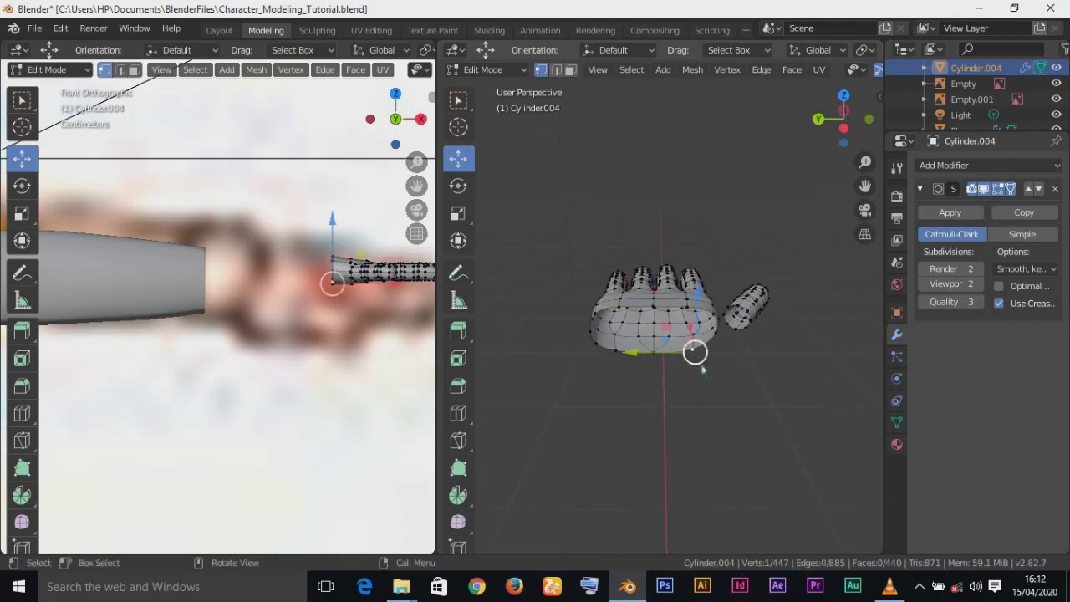
{"action": "key", "text": "g"}
{"action": "key", "text": "y"}
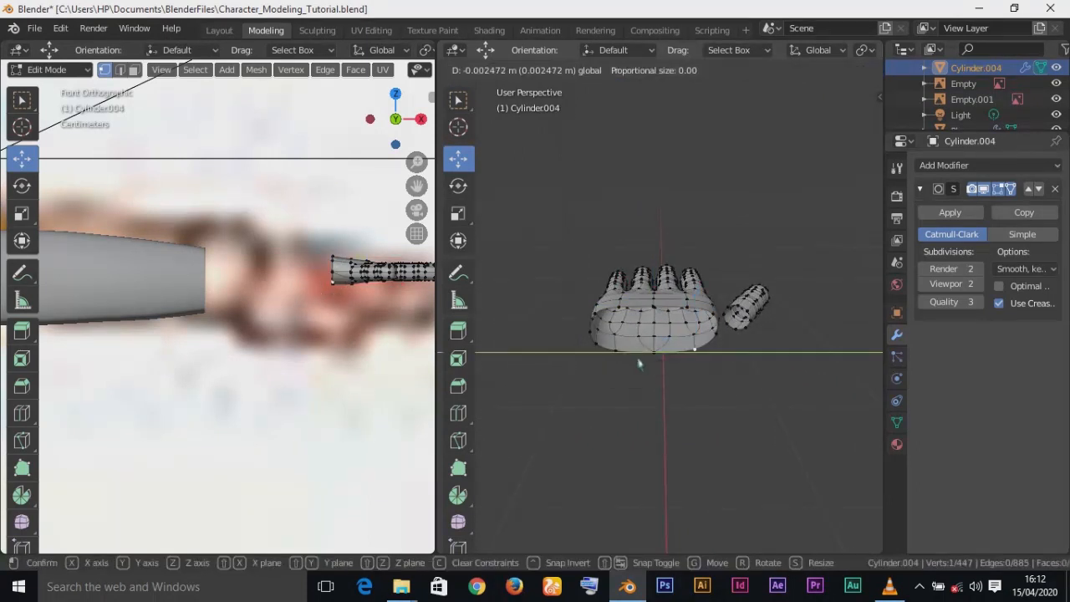
{"action": "left_click", "coordinate": [644, 364]}
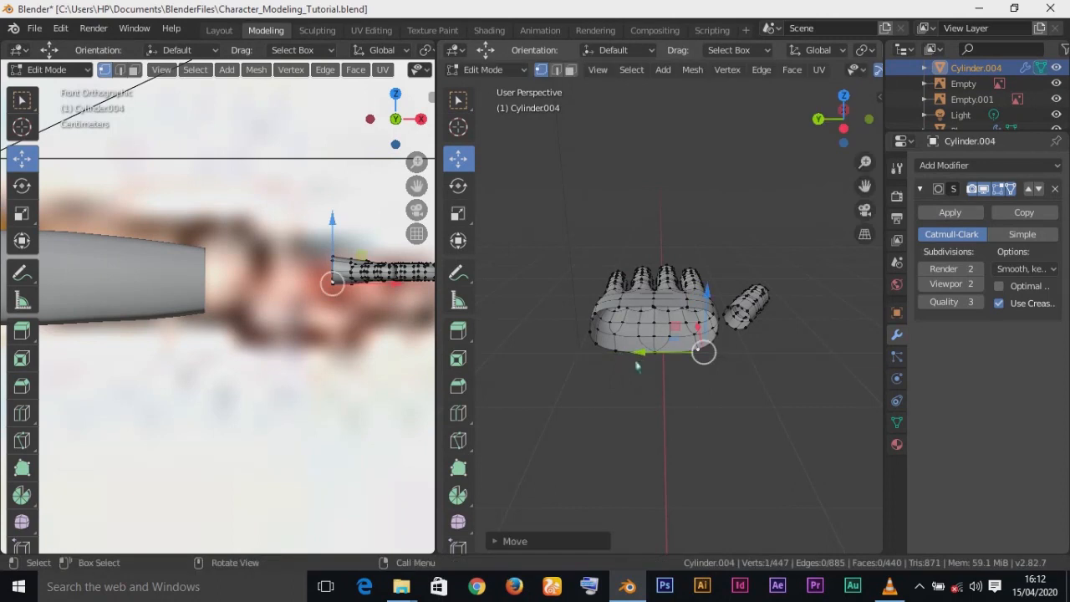
{"action": "key", "text": "g"}
{"action": "key", "text": "y"}
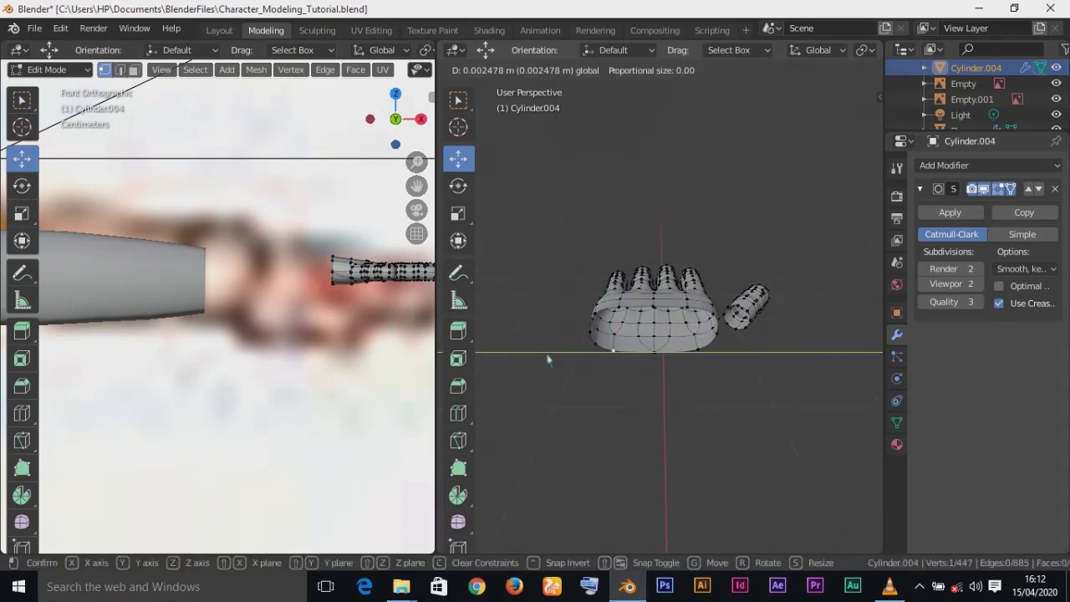
{"action": "left_click", "coordinate": [547, 356]}
Shift a lower vertex of the palm loop next to the open wrist edge slightly along Y toward the thumb side
{"action": "middle_click_drag", "start_coordinate": [552, 360], "coordinate": [689, 401]}
{"action": "scroll", "coordinate": [690, 400], "scroll_direction": "up", "scroll_amount": 5}
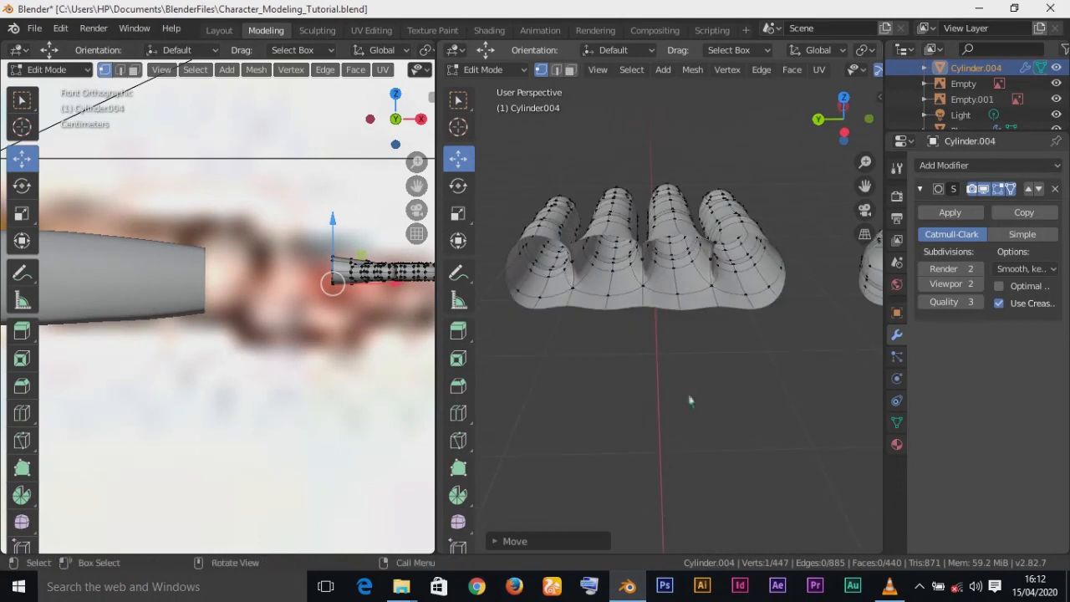
{"action": "scroll", "coordinate": [689, 396], "scroll_direction": "down", "scroll_amount": 1}
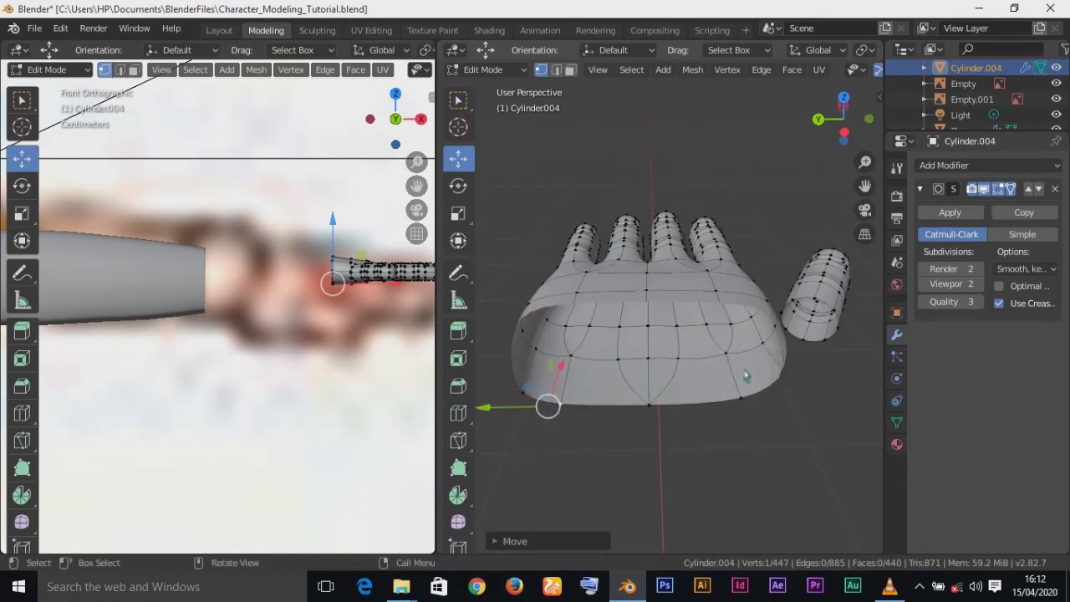
{"action": "left_click", "coordinate": [730, 360]}
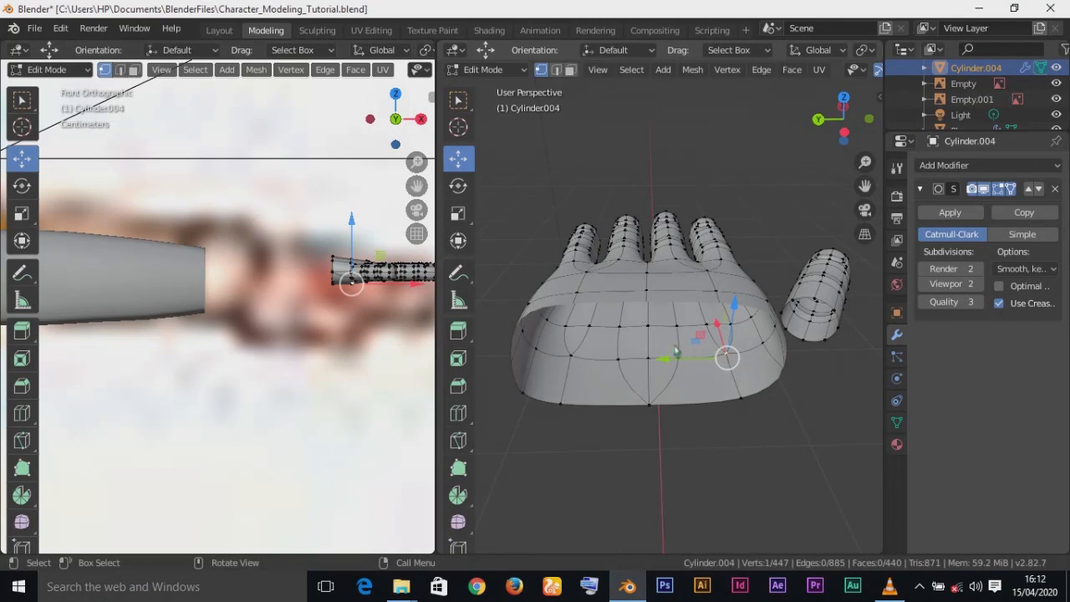
{"action": "left_click_drag", "start_coordinate": [663, 360], "coordinate": [665, 367]}
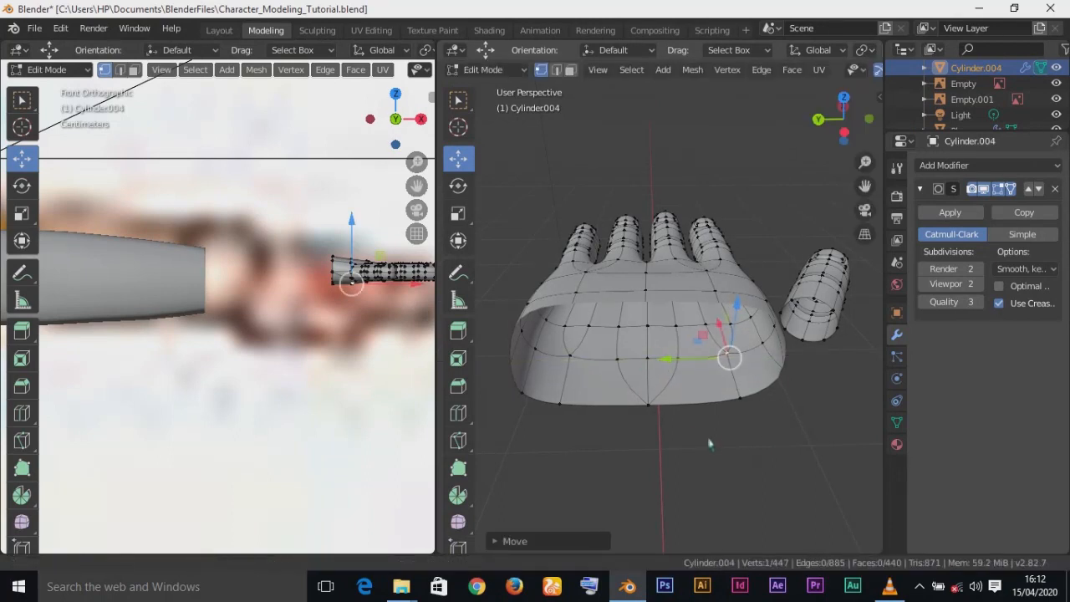
{"action": "middle_click_drag", "start_coordinate": [710, 442], "coordinate": [705, 429], "text": "shift"}
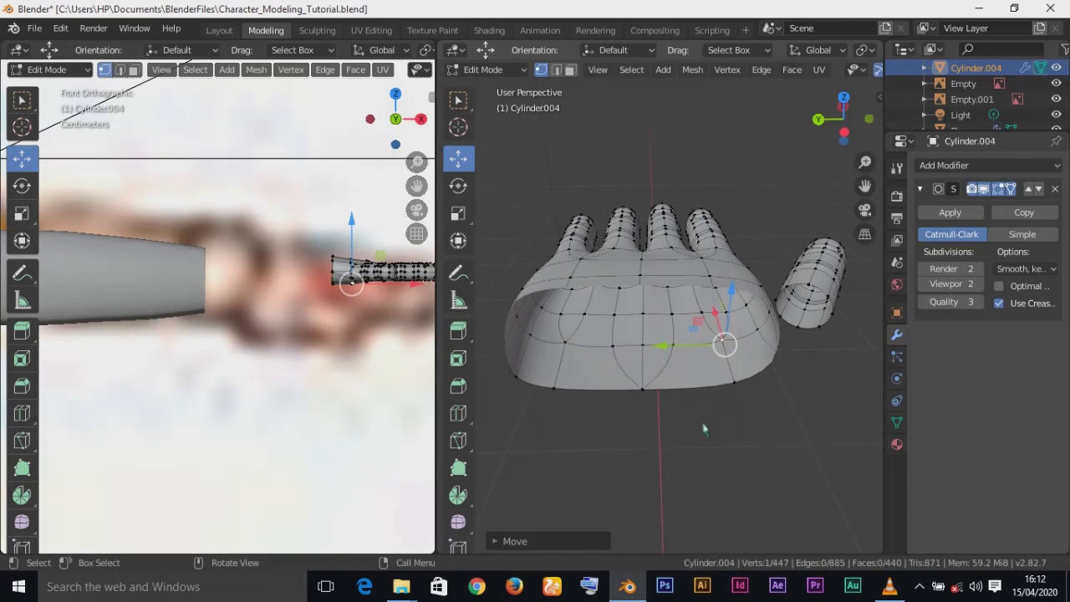
Undo the recent vertex moves on the palm and the open wrist edge
{"action": "key", "text": "ctrl+z"}
{"action": "key", "text": "ctrl+z"}
{"action": "key", "text": "ctrl+z"}
{"action": "key", "text": "ctrl+z"}
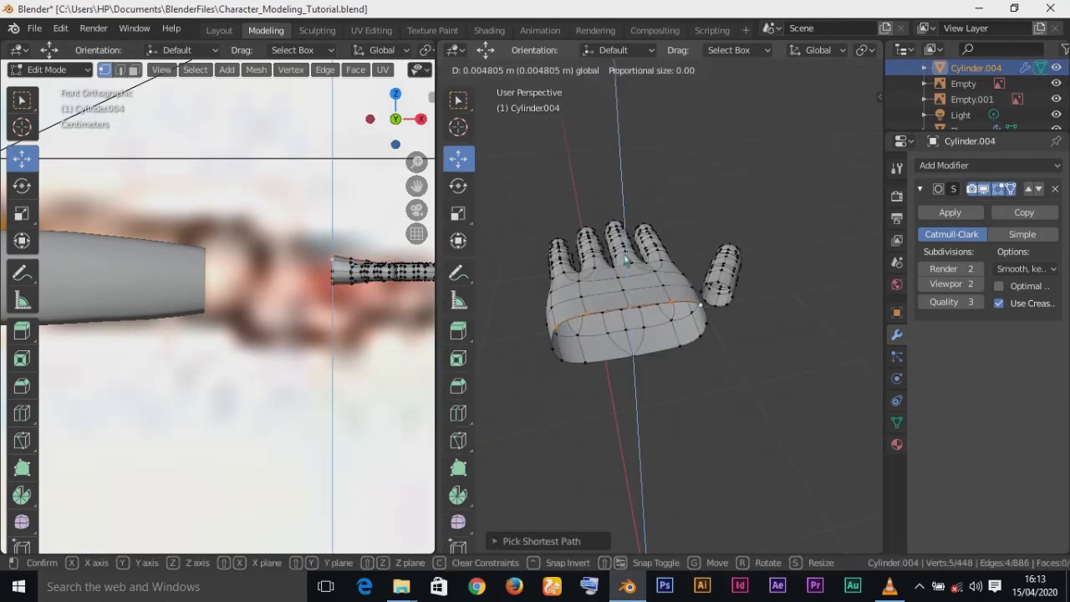
Raise the upper wrist-edge vertices about 0.0048 m along Z and lower the three bottom ones about 0.0033 m
{"action": "left_click_drag", "start_coordinate": [625, 260], "coordinate": [626, 262]}
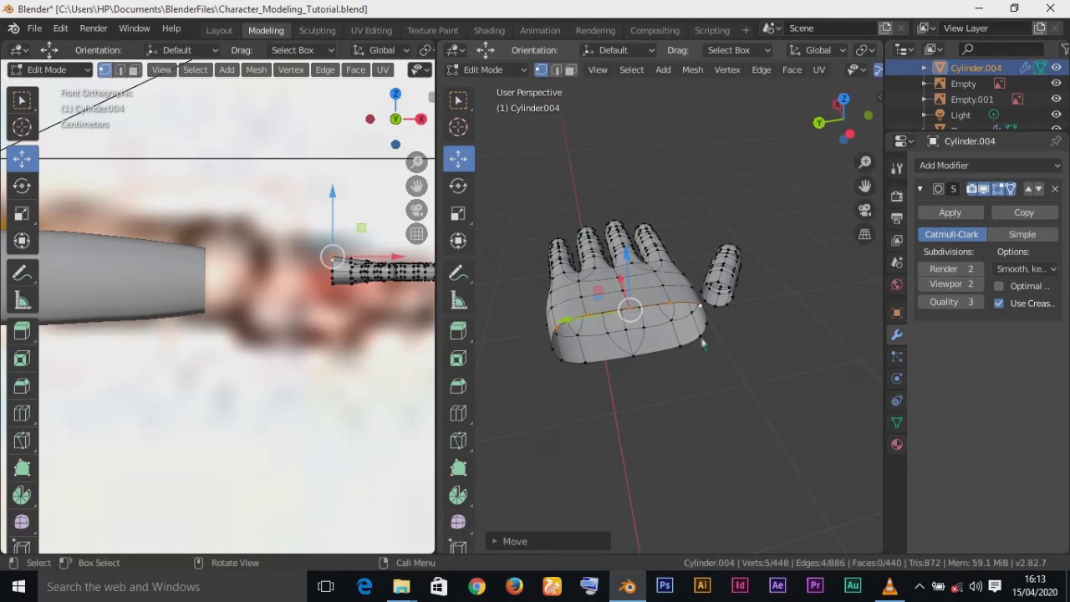
{"action": "left_click", "coordinate": [578, 364]}
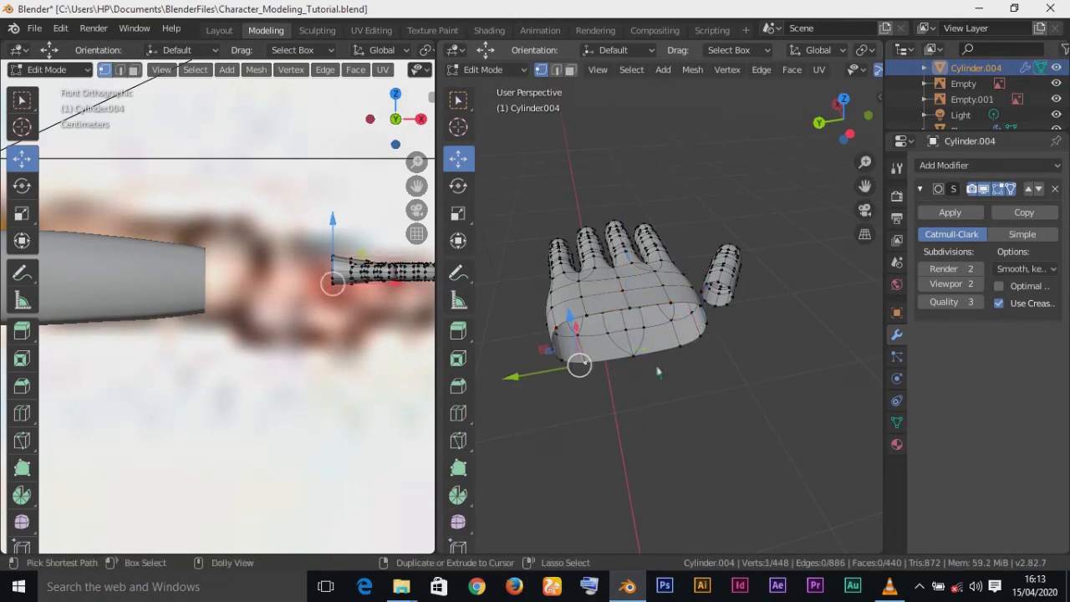
{"action": "left_click", "coordinate": [685, 355], "text": "ctrl"}
{"action": "middle_click_drag", "start_coordinate": [685, 355], "coordinate": [571, 365]}
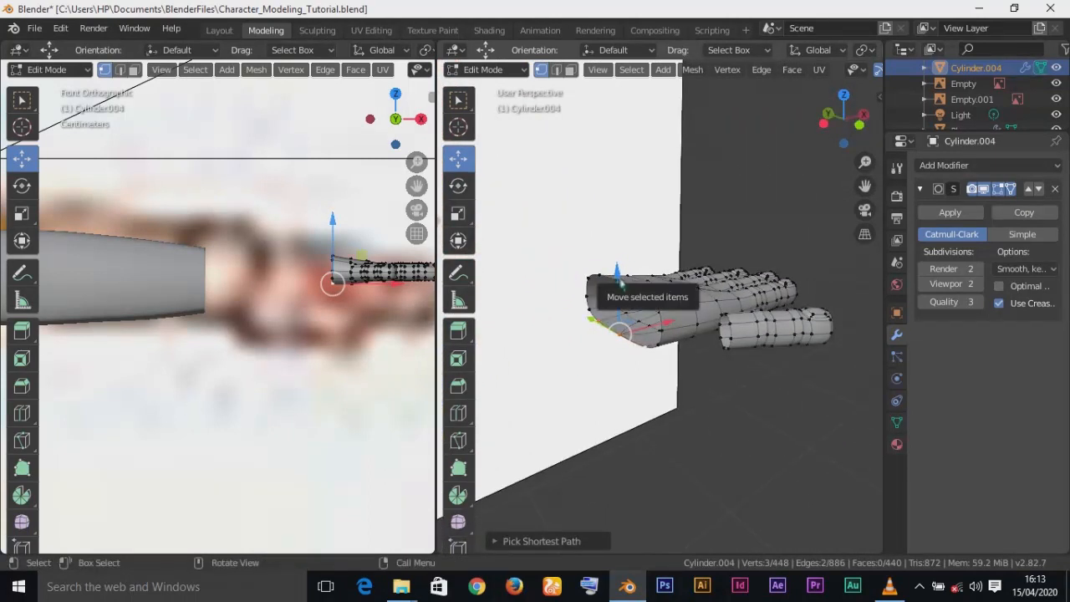
{"action": "left_click_drag", "start_coordinate": [619, 273], "coordinate": [621, 286]}
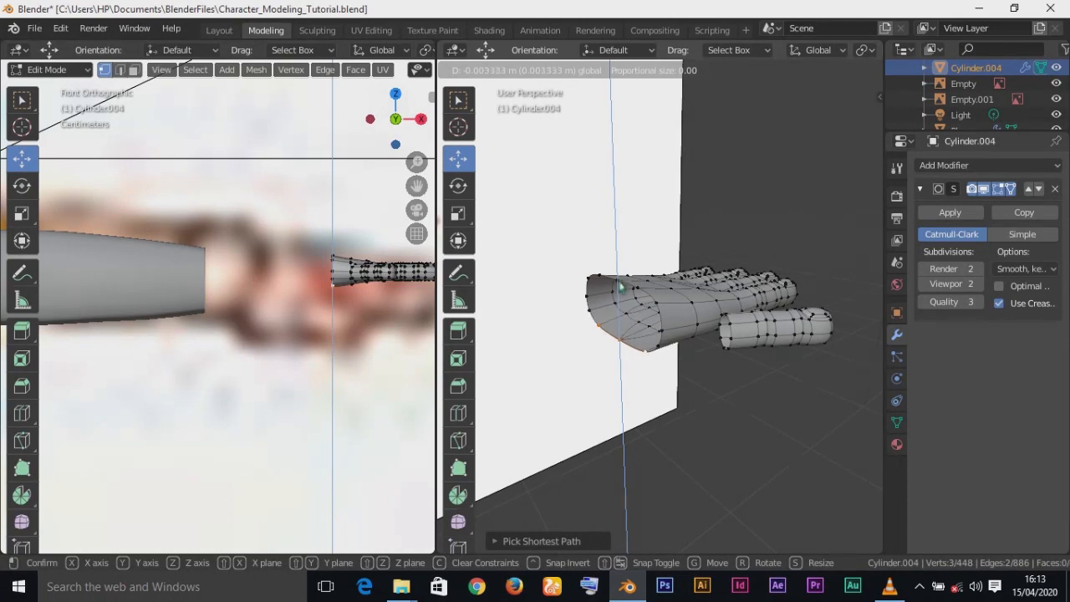
{"action": "left_click", "coordinate": [620, 287]}
{"action": "middle_click_drag", "start_coordinate": [621, 288], "coordinate": [665, 311]}
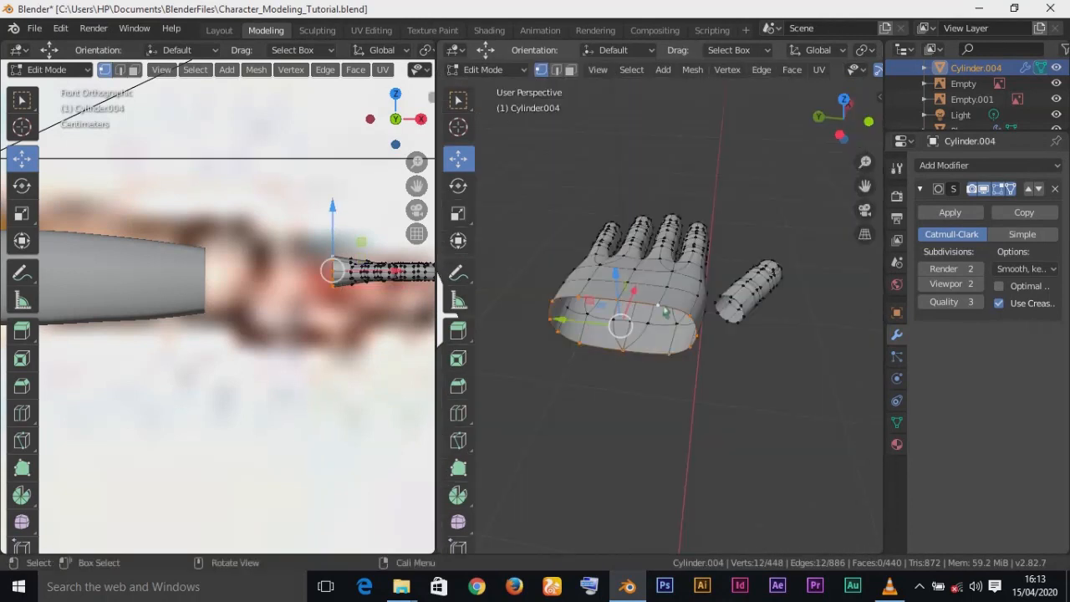
Extrude the open wrist edge loop along X toward the forearm and scale the new edge down to about 0.88
{"action": "key", "text": "KP_1"}
{"action": "key", "text": "alt+a"}
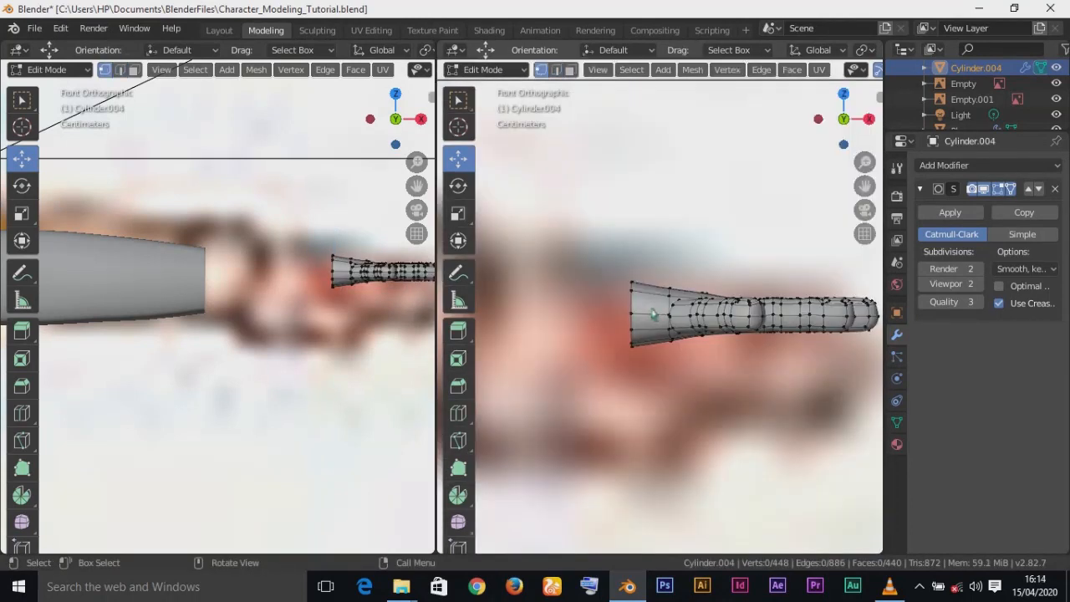
{"action": "middle_click_drag", "start_coordinate": [620, 294], "coordinate": [683, 317]}
{"action": "left_click", "coordinate": [674, 312], "text": "alt"}
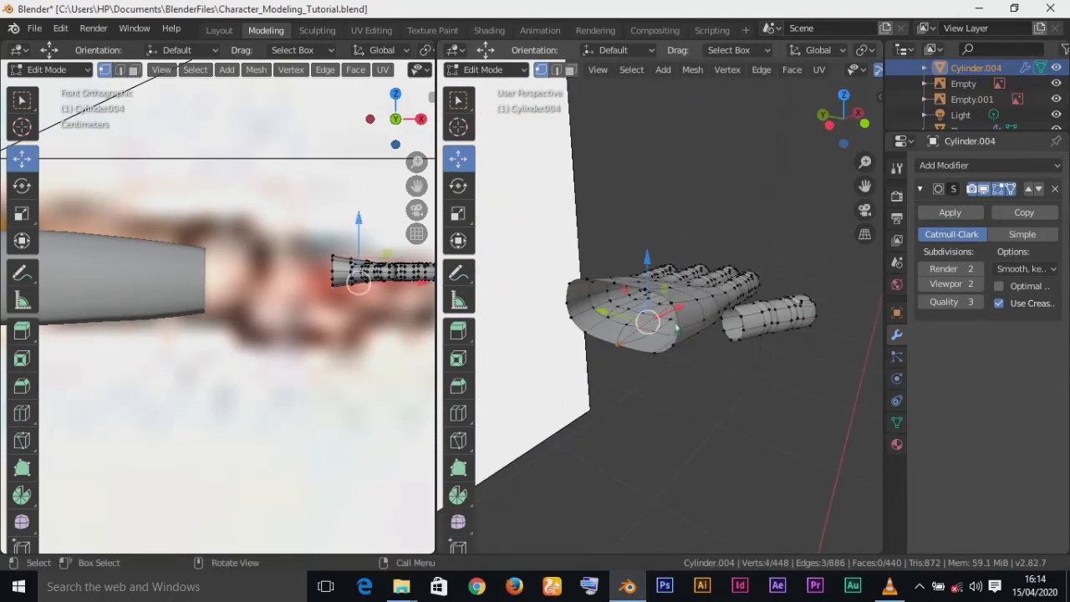
{"action": "left_click", "coordinate": [673, 351], "text": "alt"}
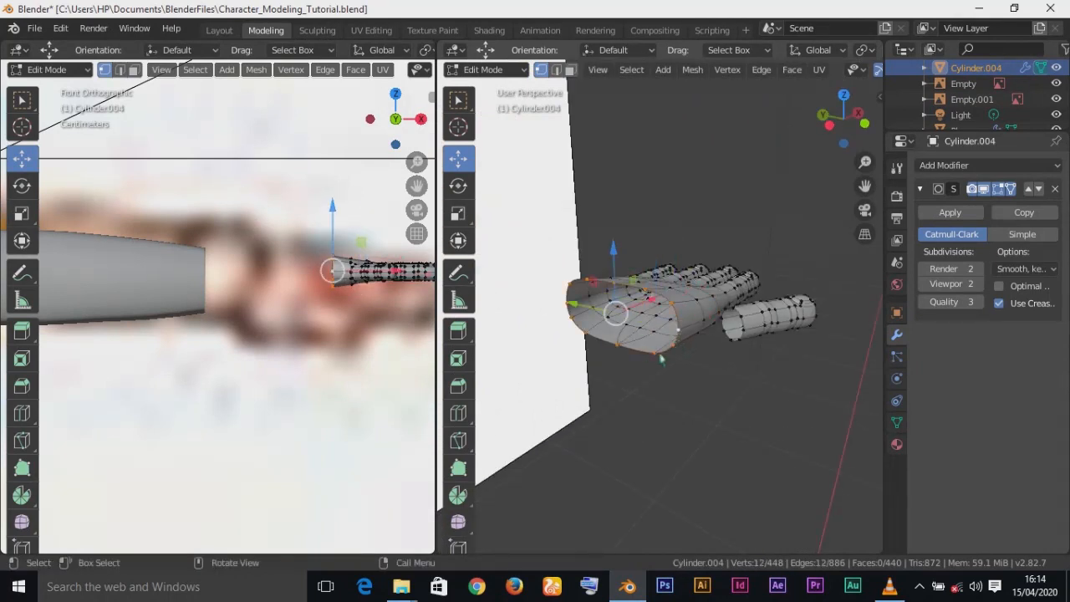
{"action": "key", "text": "KP_7"}
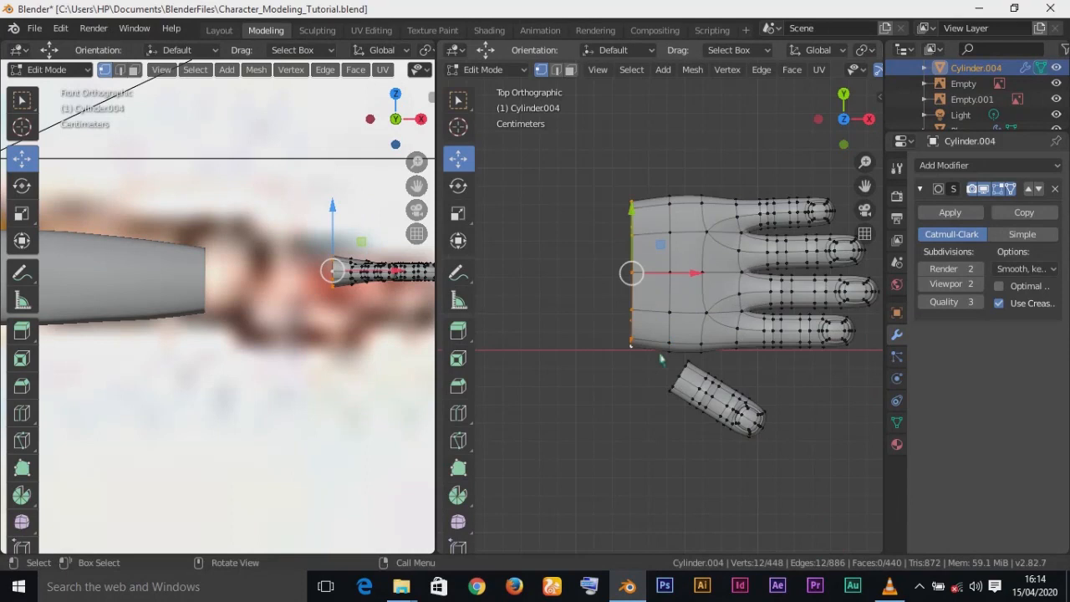
{"action": "key", "text": "e"}
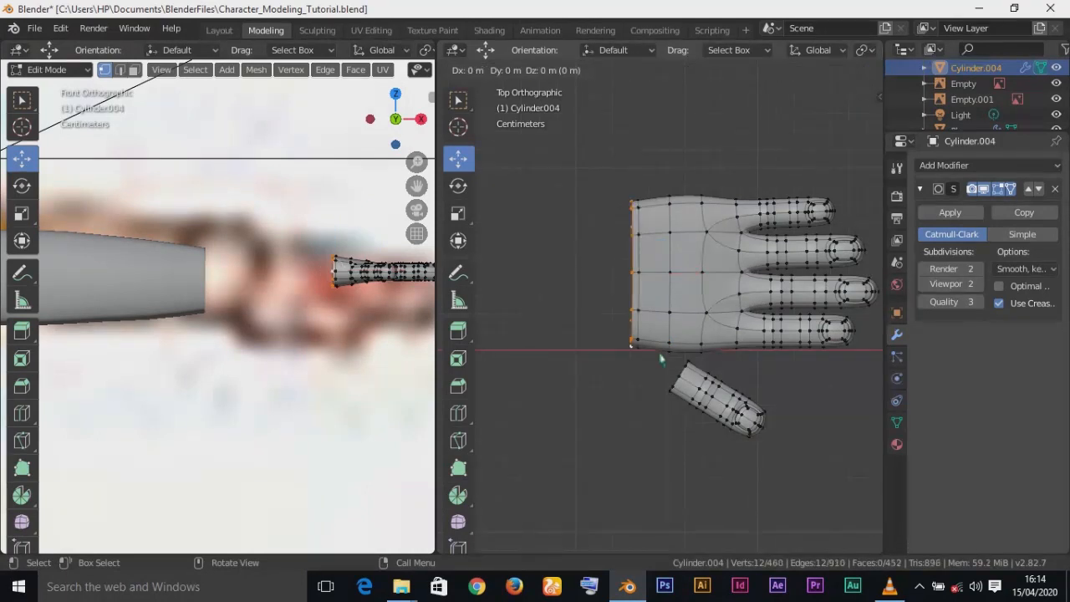
{"action": "key", "text": "x"}
{"action": "key", "text": "s"}
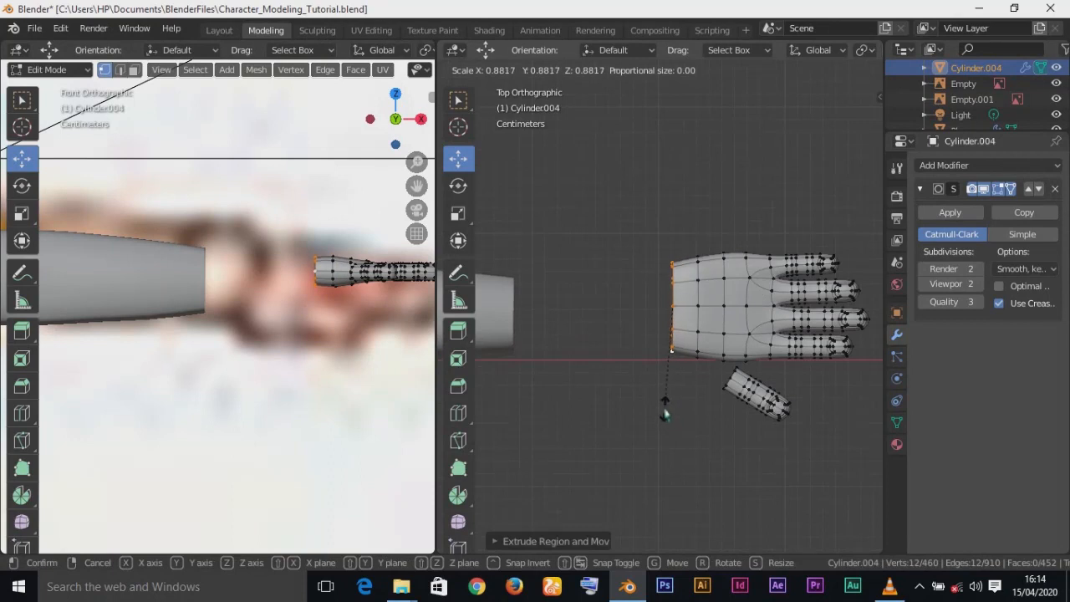
{"action": "left_click", "coordinate": [663, 414]}
Merge two adjacent vertices at the thumb-side lower corner of the extruded wrist edge
{"action": "middle_click_drag", "start_coordinate": [711, 422], "coordinate": [649, 251]}
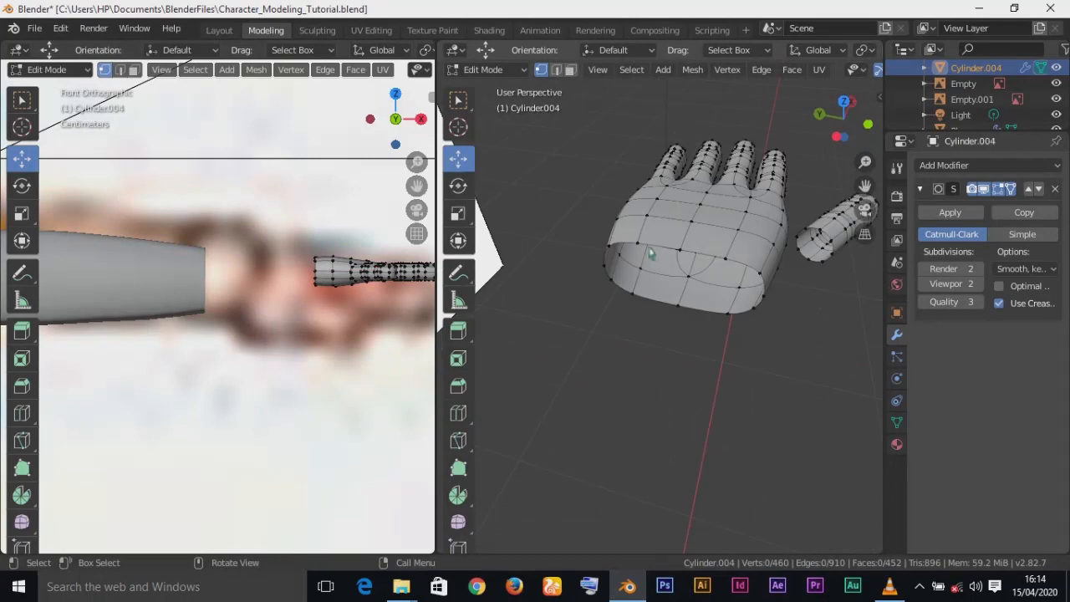
{"action": "left_click", "coordinate": [640, 244]}
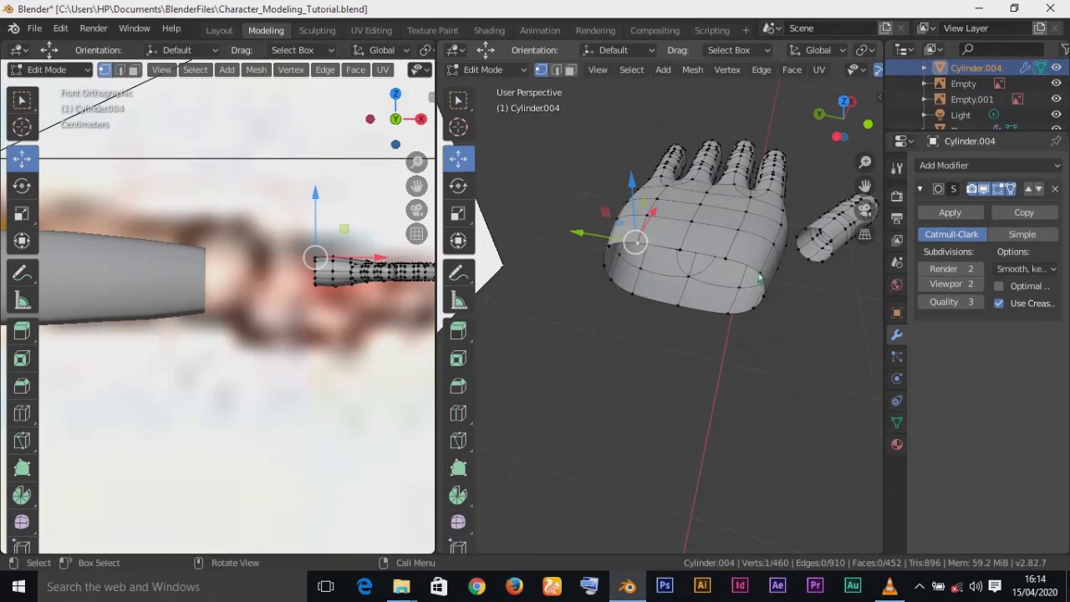
{"action": "left_click", "coordinate": [762, 279]}
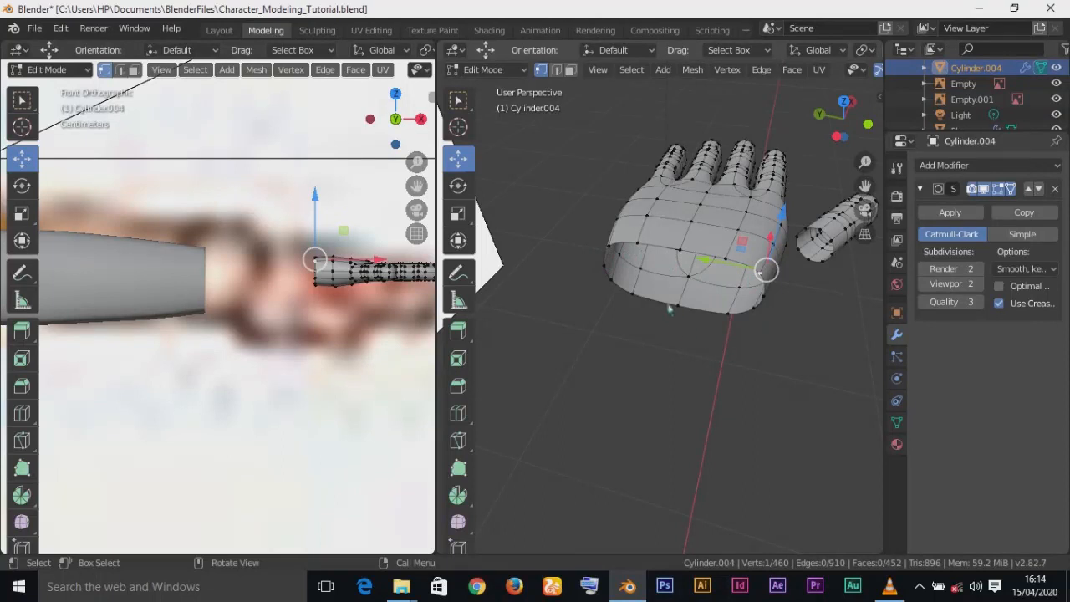
{"action": "middle_click_drag", "start_coordinate": [732, 326], "coordinate": [686, 317]}
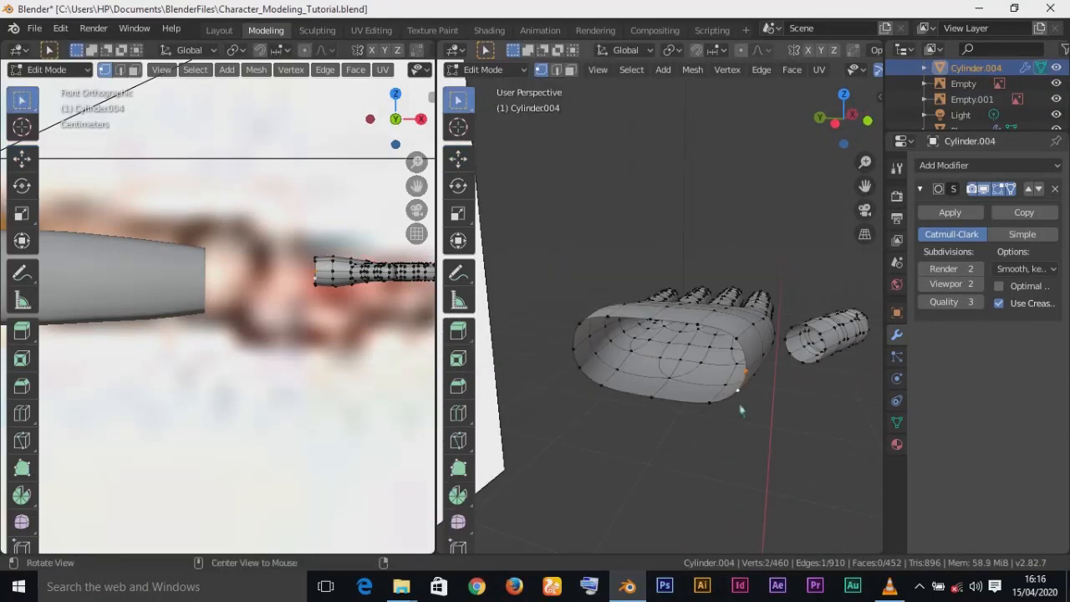
{"action": "key", "text": "m"}
{"action": "left_click", "coordinate": [741, 409]}
Merge two adjacent vertices at the little-finger side of the open wrist edge
{"action": "middle_click_drag", "start_coordinate": [717, 459], "coordinate": [798, 427]}
{"action": "left_click", "coordinate": [629, 345]}
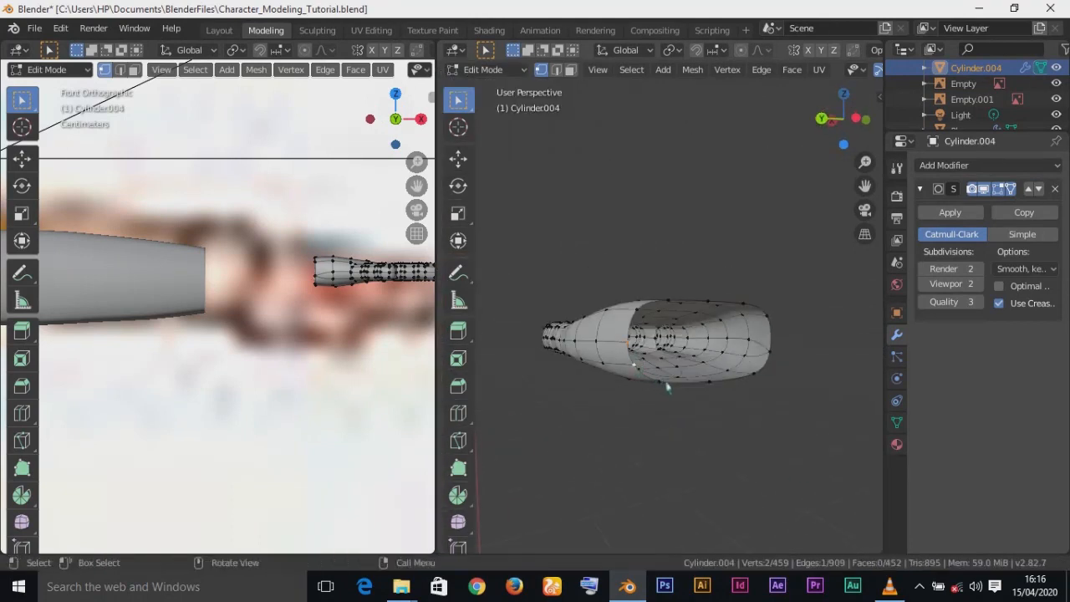
{"action": "key", "text": "m"}
{"action": "left_click", "coordinate": [669, 383]}
{"action": "middle_click_drag", "start_coordinate": [708, 413], "coordinate": [621, 413]}
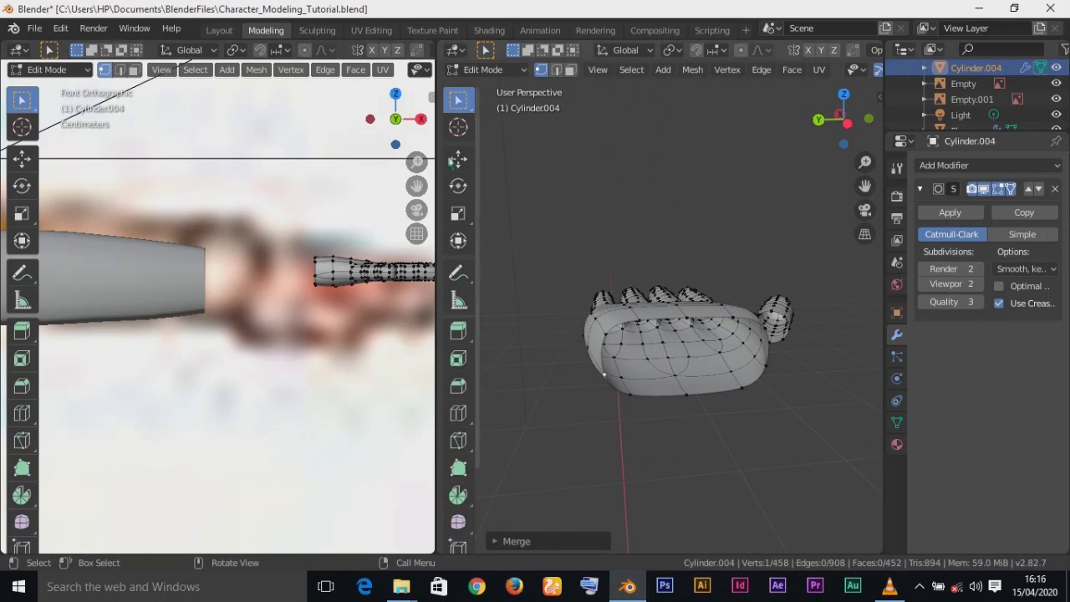
Shift the little-finger-side lower corner vertex of the wrist edge slightly outward along Y and the thumb-side one outward by about 0.0009 m
{"action": "left_click", "coordinate": [458, 157]}
{"action": "left_click_drag", "start_coordinate": [537, 386], "coordinate": [532, 387]}
{"action": "left_click", "coordinate": [770, 369]}
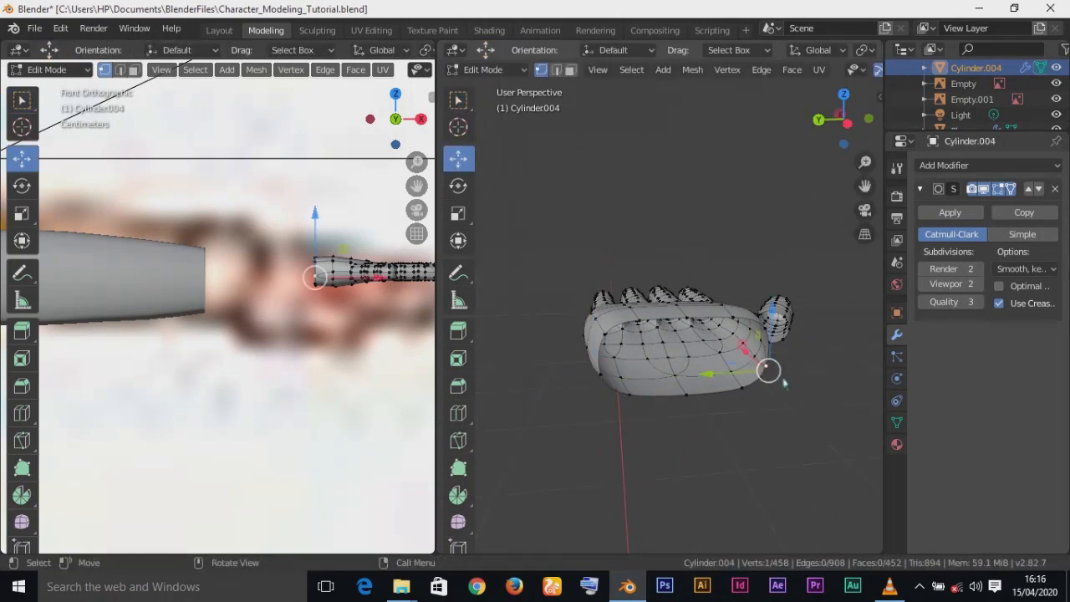
{"action": "key", "text": "g"}
{"action": "key", "text": "y"}
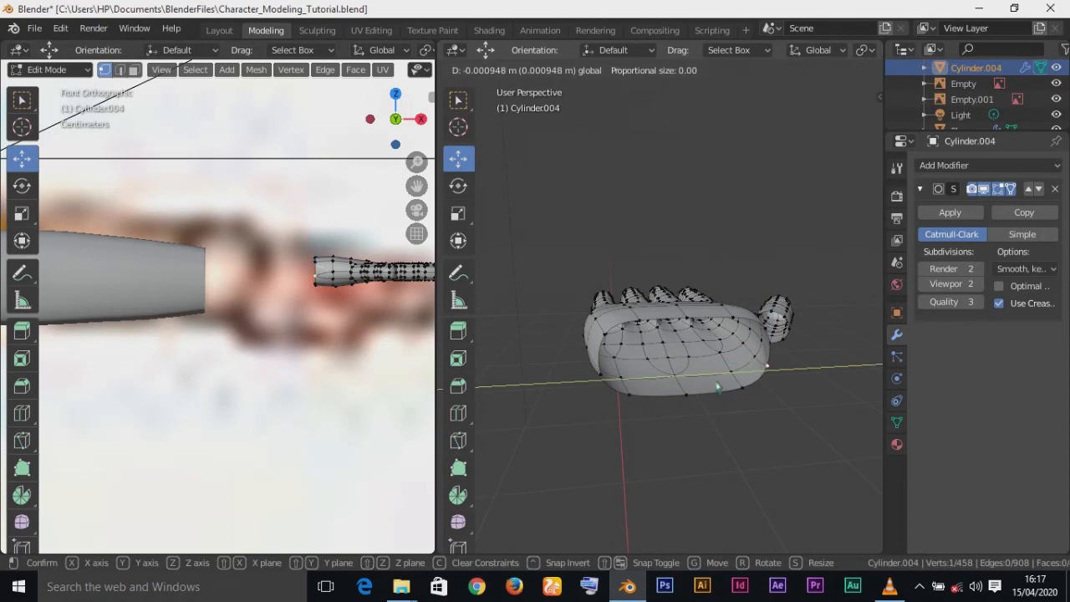
{"action": "left_click", "coordinate": [716, 384]}
Return from the body mesh to editing the hand and merge two adjacent vertices at the wrist edge's thumb-side upper corner
{"action": "middle_click_drag", "start_coordinate": [717, 470], "coordinate": [644, 465]}
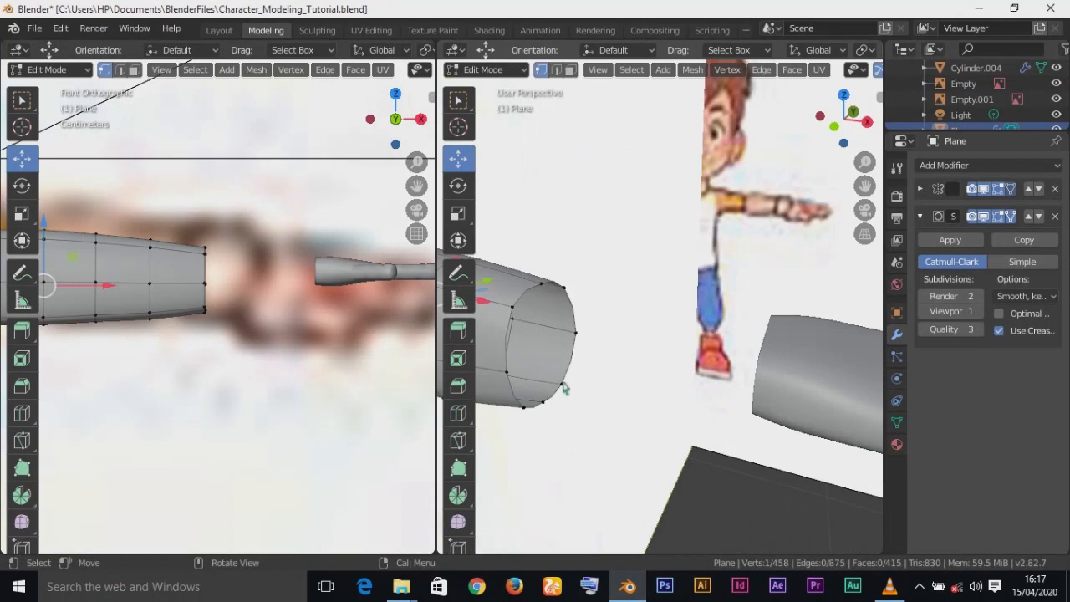
{"action": "key", "text": "Tab"}
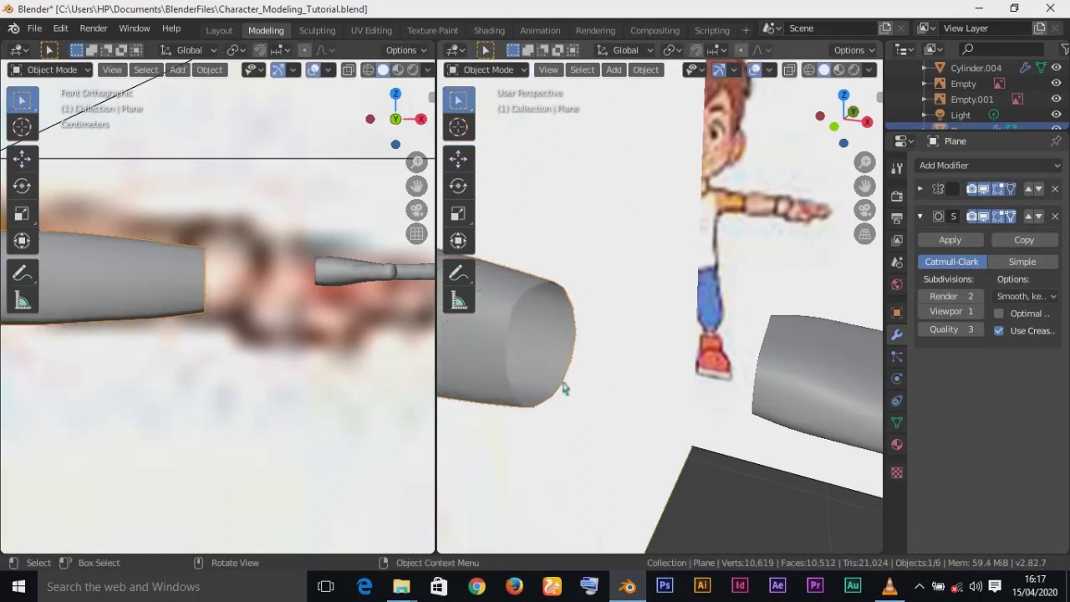
{"action": "middle_click_drag", "start_coordinate": [565, 389], "coordinate": [798, 497], "text": "shift"}
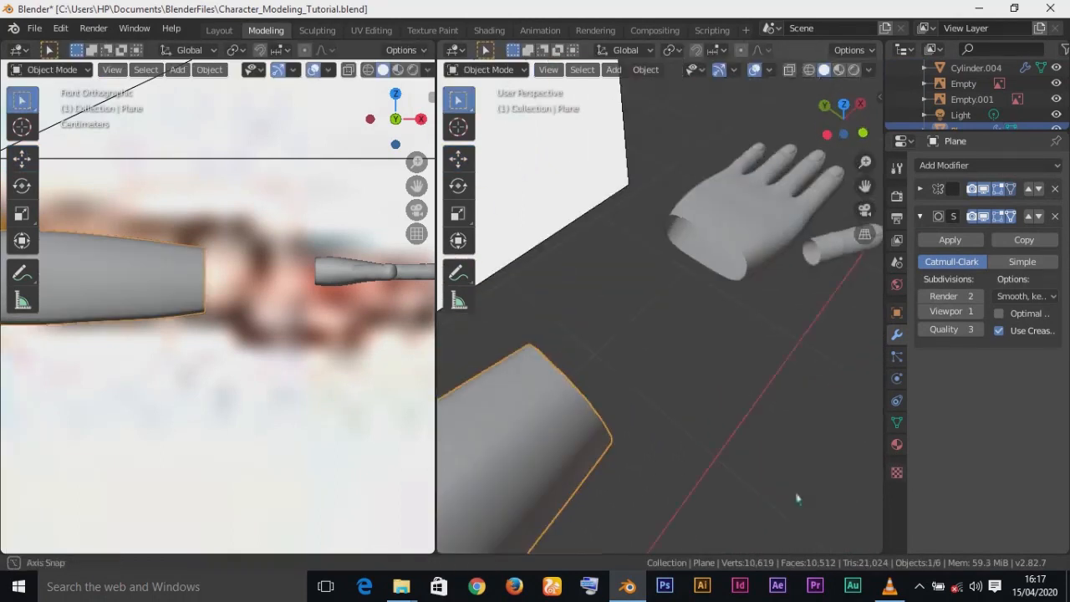
{"action": "left_click", "coordinate": [712, 206]}
{"action": "key", "text": "Tab"}
{"action": "scroll", "coordinate": [736, 242], "scroll_direction": "up", "scroll_amount": 2}
{"action": "left_click", "coordinate": [741, 245]}
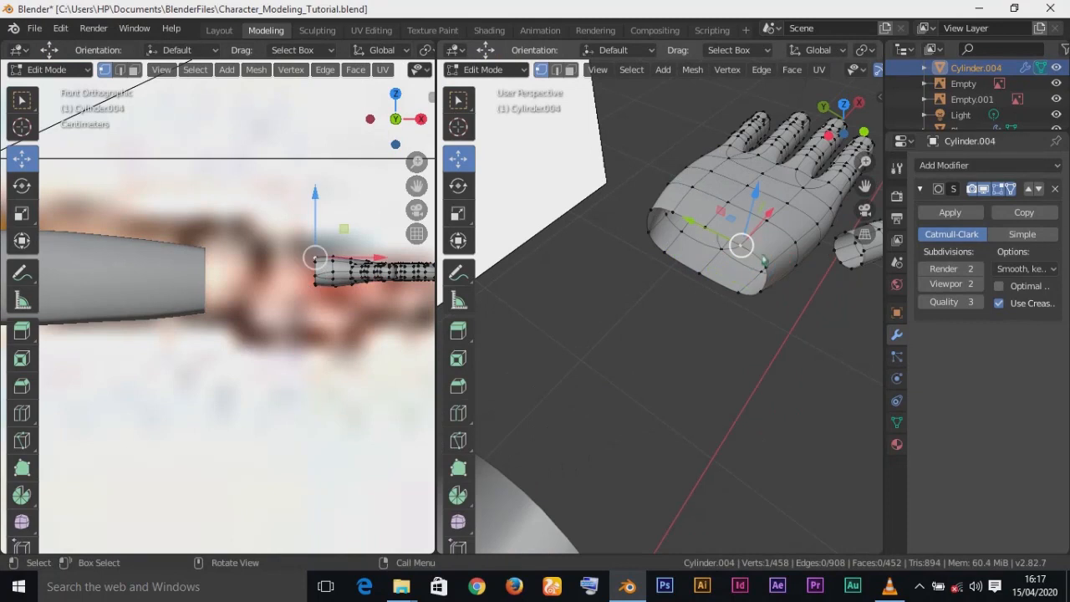
{"action": "left_click", "coordinate": [767, 270], "text": "shift"}
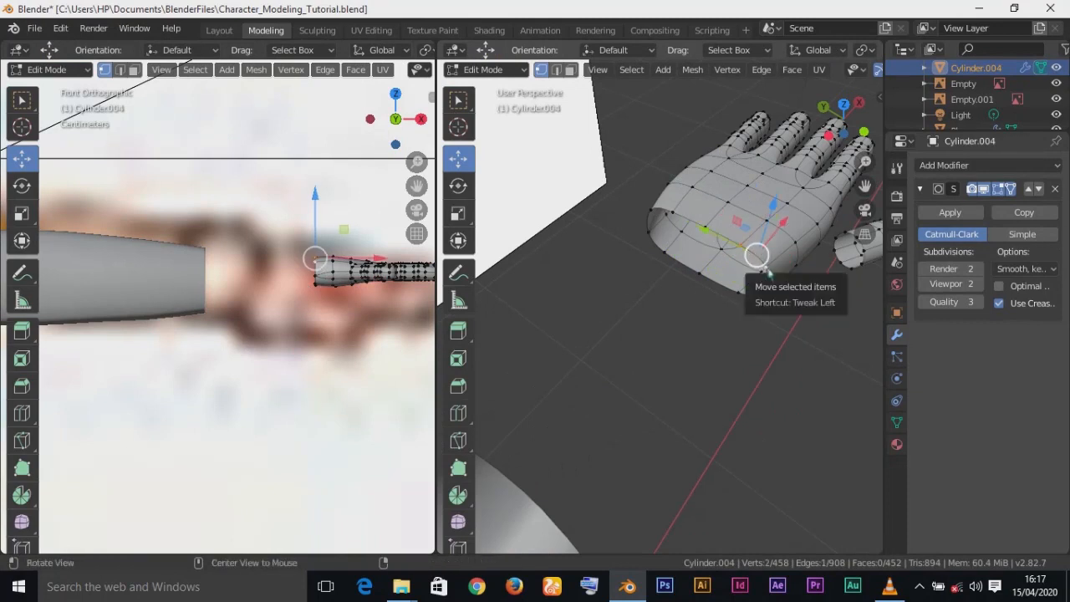
{"action": "key", "text": "m"}
{"action": "left_click", "coordinate": [750, 290]}
Merge two adjacent vertices at center on the little-finger-side upper corner of the open wrist edge
{"action": "middle_click_drag", "start_coordinate": [729, 334], "coordinate": [614, 319]}
{"action": "left_click", "coordinate": [609, 255]}
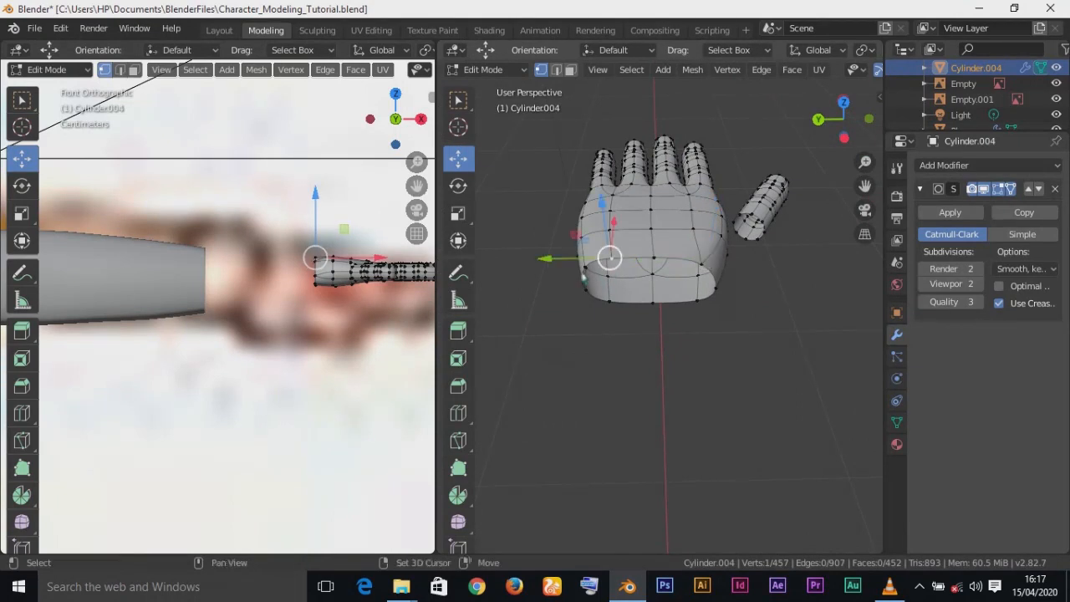
{"action": "left_click", "coordinate": [581, 265], "text": "shift"}
{"action": "key", "text": "m"}
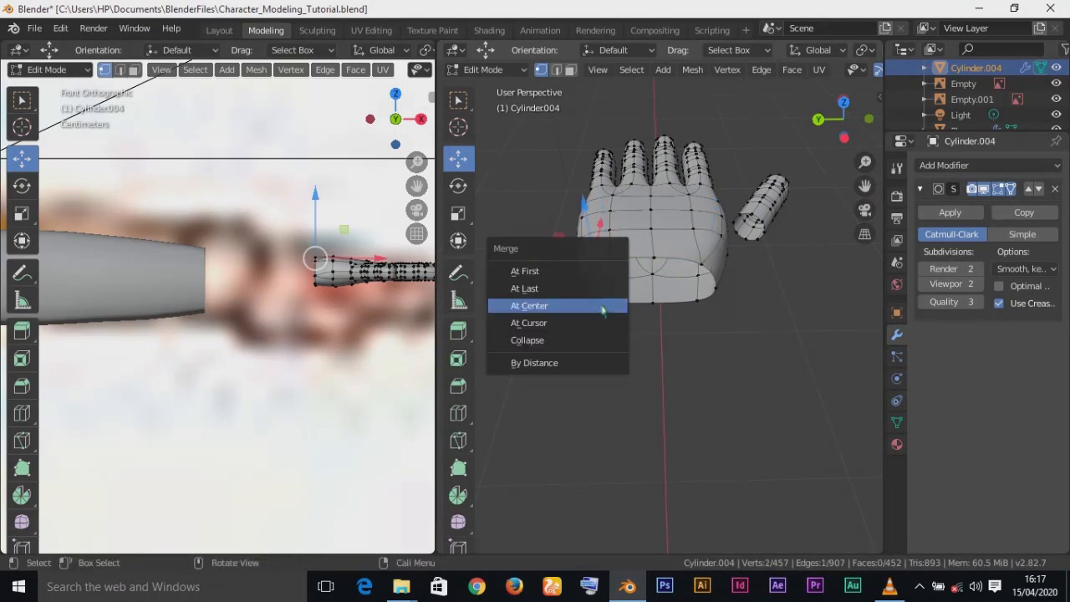
{"action": "left_click", "coordinate": [603, 310]}
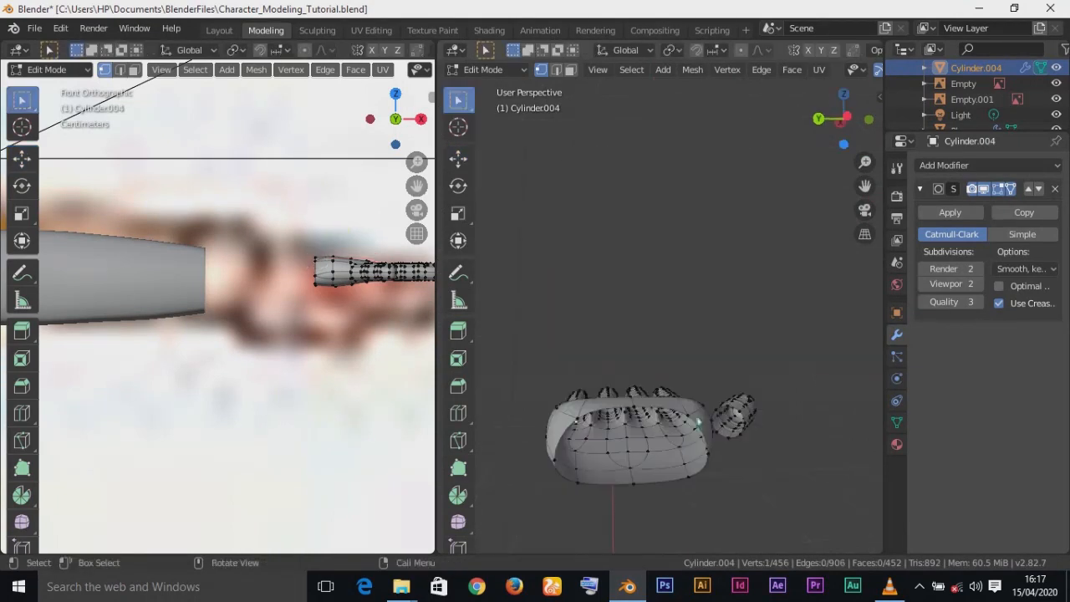
Move the thumb-side and little-finger-side upper corner vertices of the wrist edge slightly outward along Y
{"action": "left_click", "coordinate": [458, 158]}
{"action": "left_click_drag", "start_coordinate": [635, 414], "coordinate": [649, 415]}
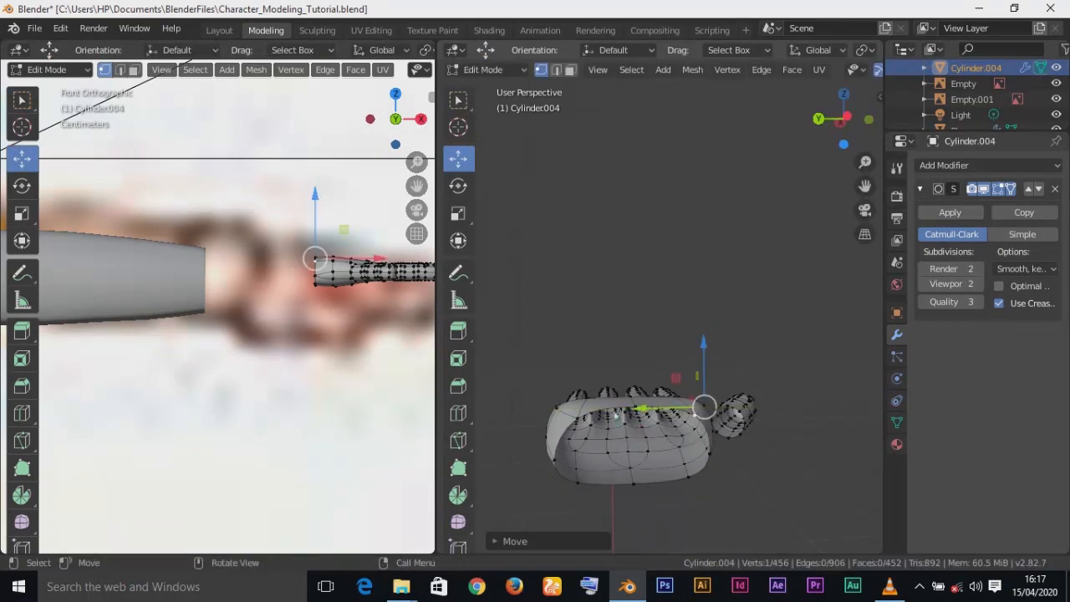
{"action": "left_click", "coordinate": [584, 420]}
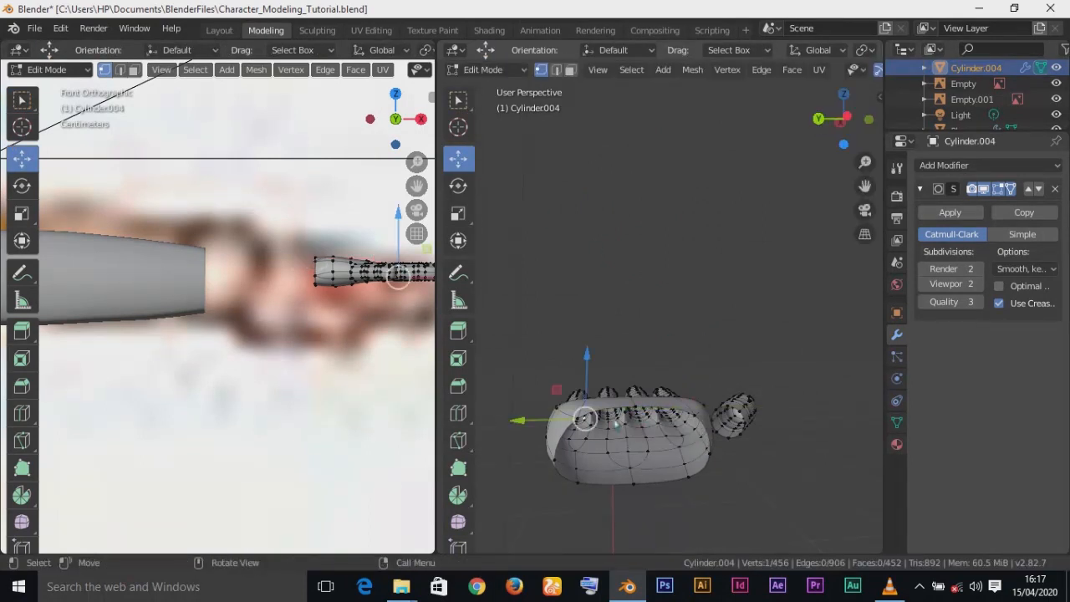
{"action": "left_click", "coordinate": [571, 410]}
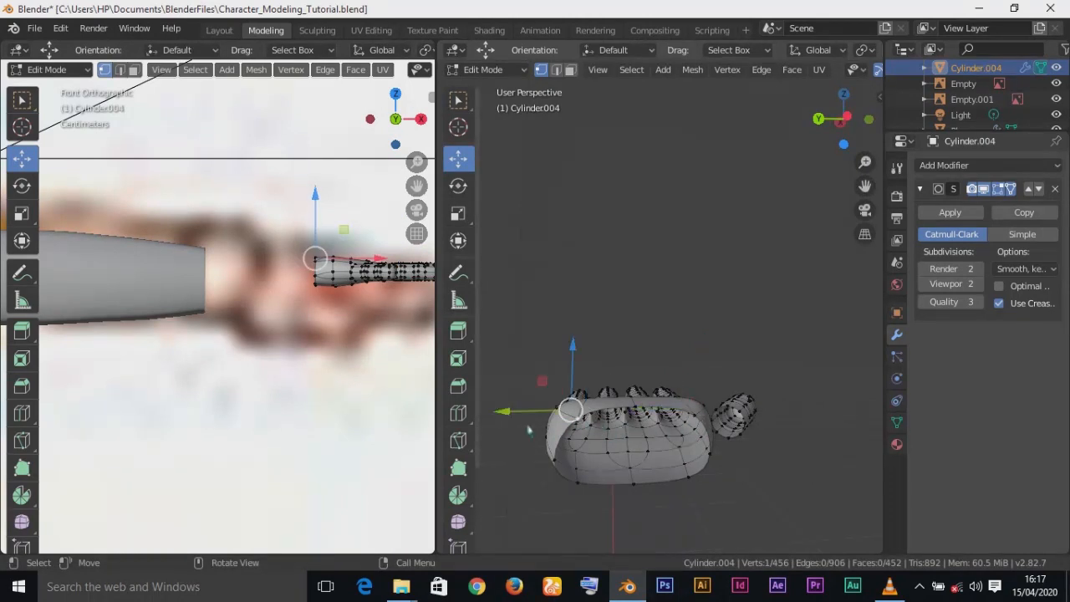
{"action": "left_click_drag", "start_coordinate": [509, 417], "coordinate": [501, 418]}
Extrude the open wrist edge loop about 0.020 m along negative X and scale the new edge to about 0.80
{"action": "middle_click_drag", "start_coordinate": [580, 466], "coordinate": [504, 442]}
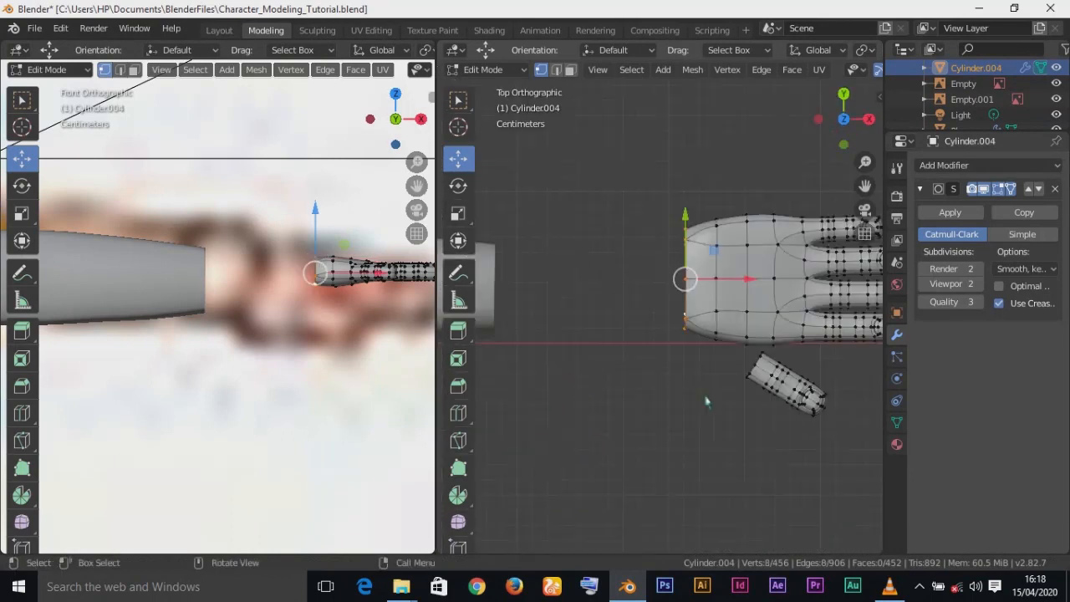
{"action": "key", "text": "e"}
{"action": "key", "text": "x"}
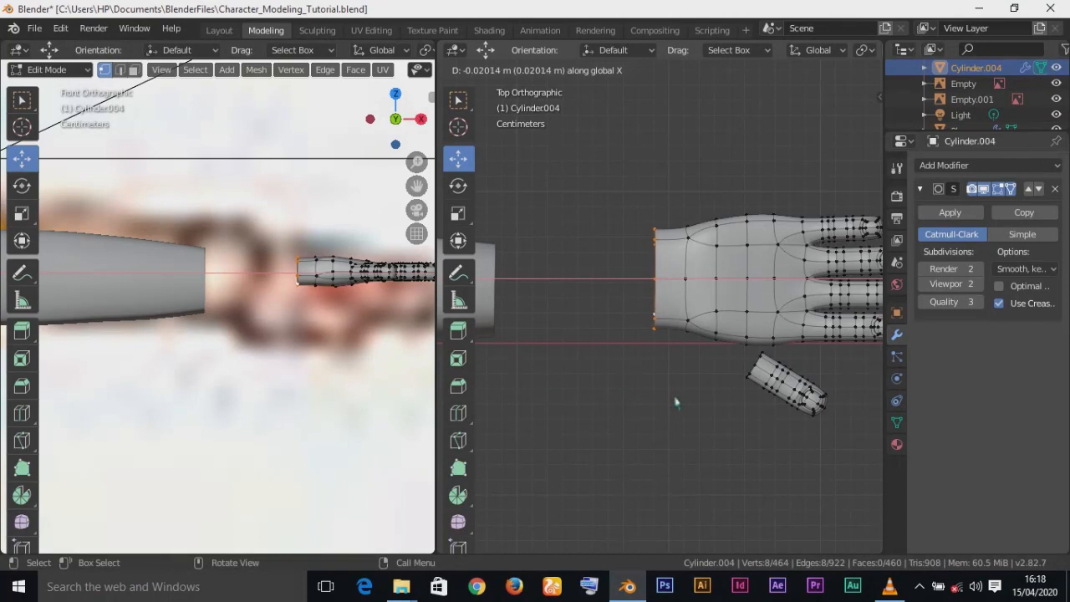
{"action": "left_click", "coordinate": [676, 402]}
{"action": "key", "text": "s"}
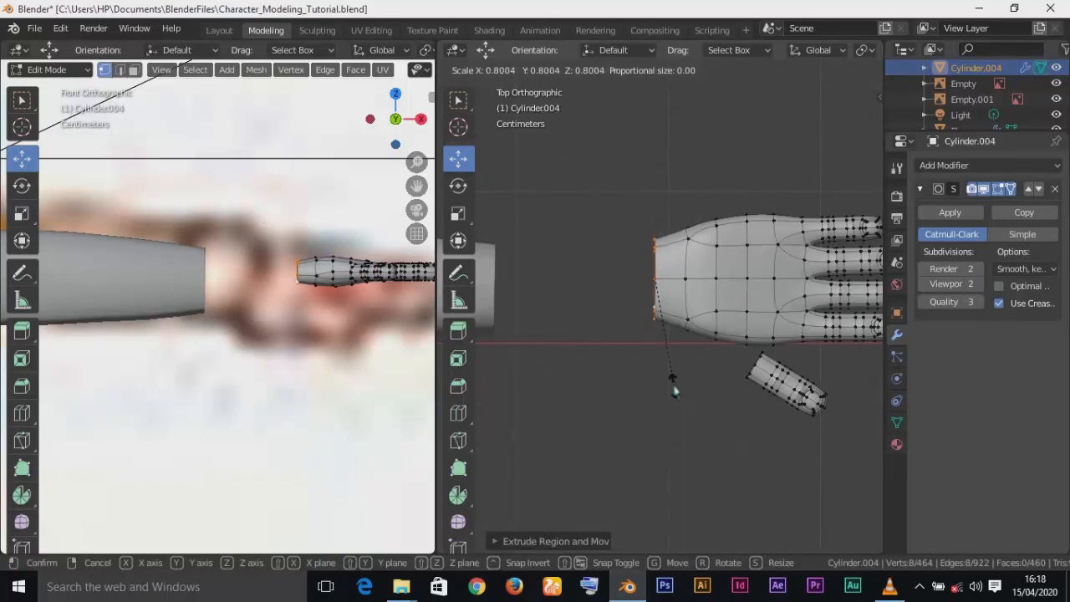
{"action": "left_click", "coordinate": [675, 391]}
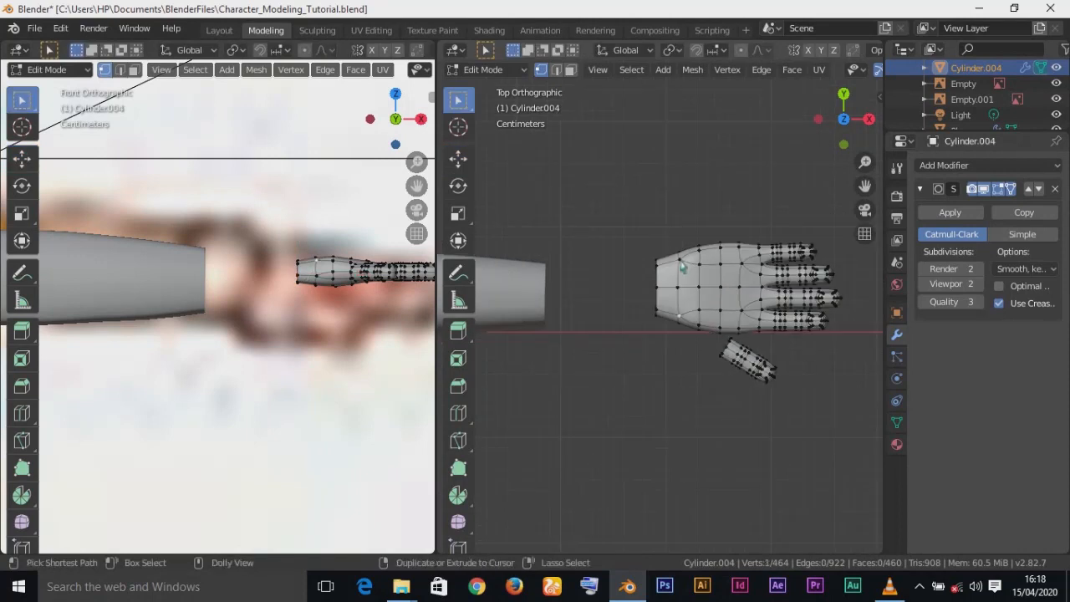
Raise the three upper vertices of the loop just before the open wrist edge slightly along Z
{"action": "left_click", "coordinate": [681, 264], "text": "ctrl"}
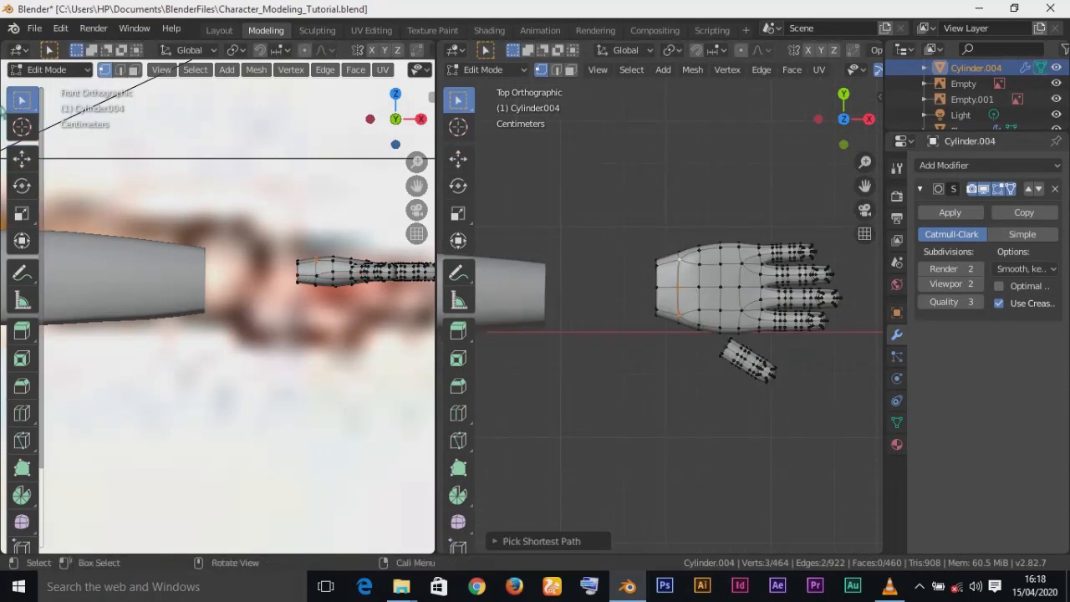
{"action": "left_click", "coordinate": [22, 157]}
{"action": "left_click_drag", "start_coordinate": [316, 203], "coordinate": [318, 201]}
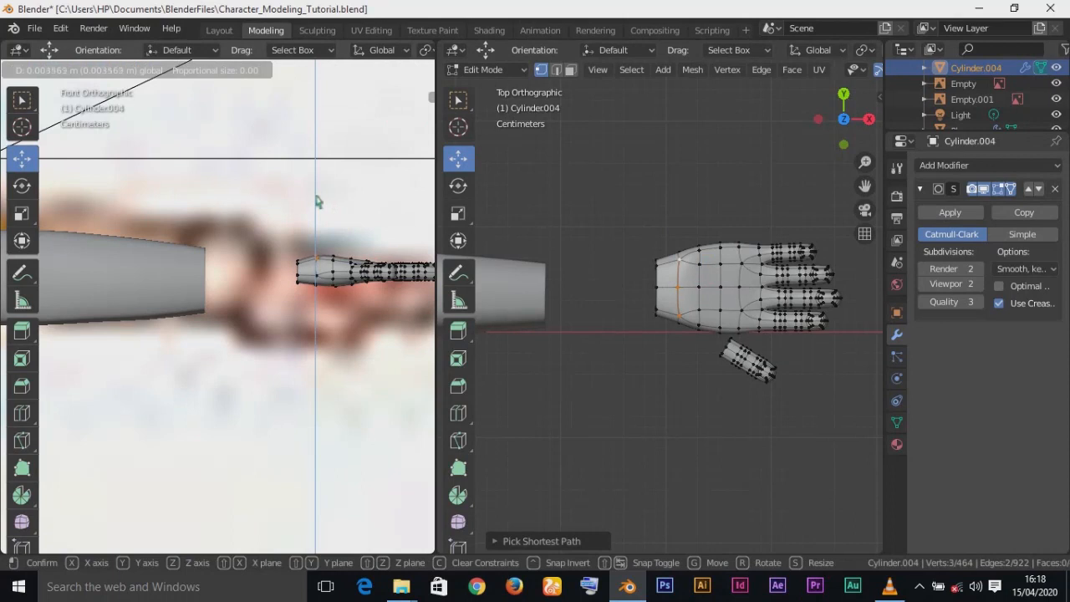
{"action": "left_click_drag", "start_coordinate": [317, 201], "coordinate": [319, 201]}
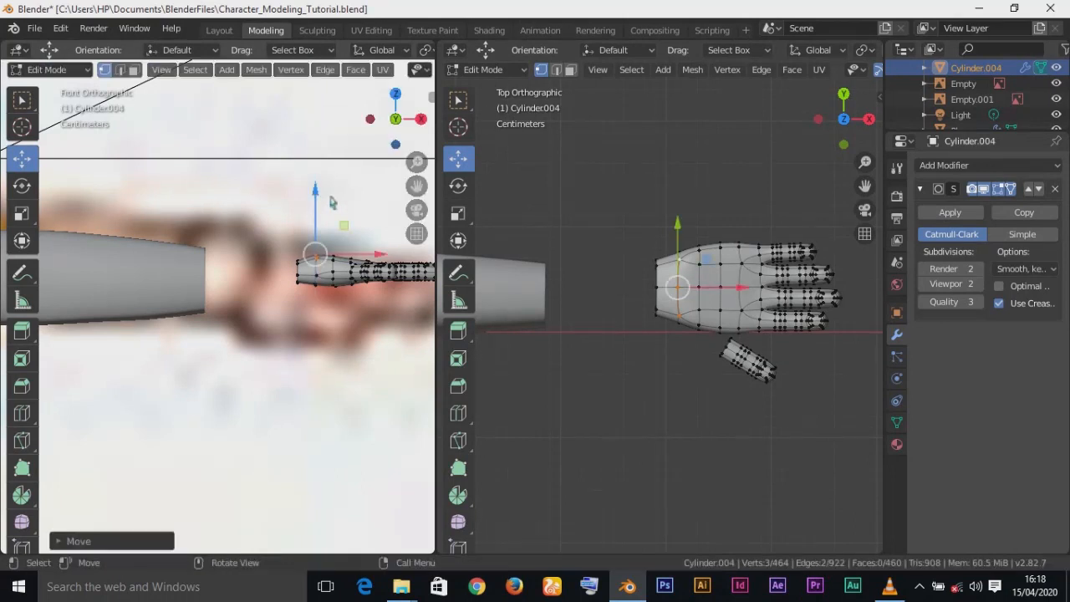
Select the upper vertices of the open wrist edge from one side to the other and raise them slightly along Z
{"action": "left_click", "coordinate": [659, 264]}
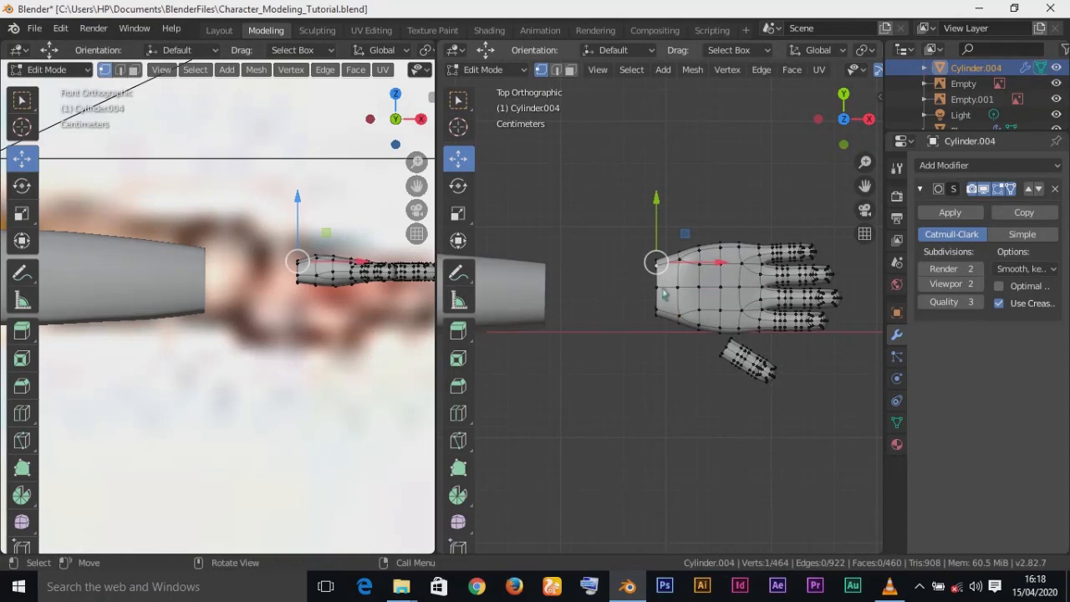
{"action": "left_click", "coordinate": [666, 315], "text": "ctrl"}
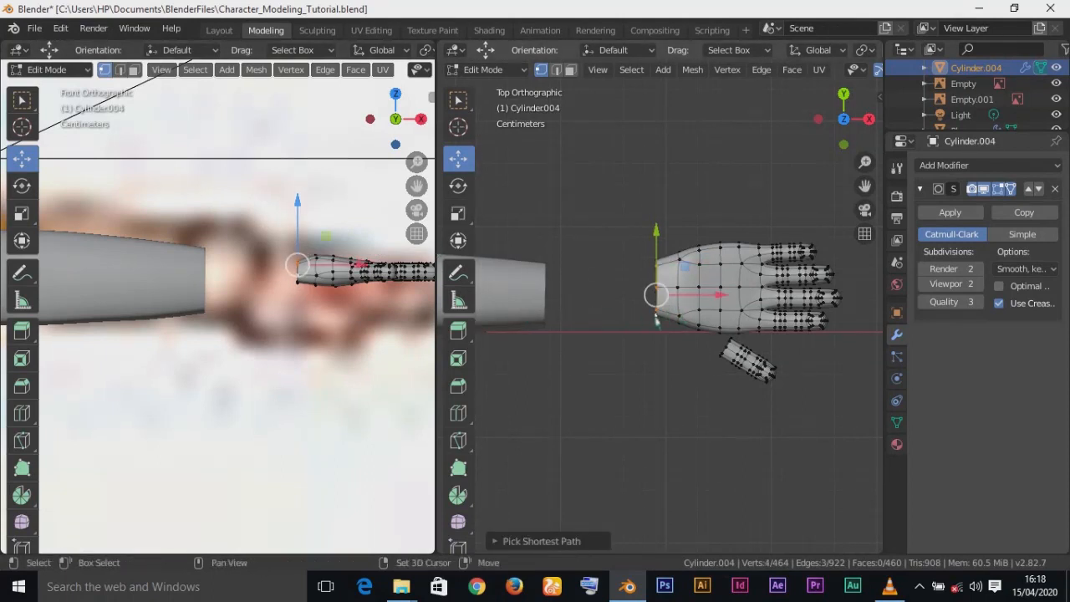
{"action": "left_click", "coordinate": [656, 321], "text": "shift"}
{"action": "left_click_drag", "start_coordinate": [298, 207], "coordinate": [298, 200]}
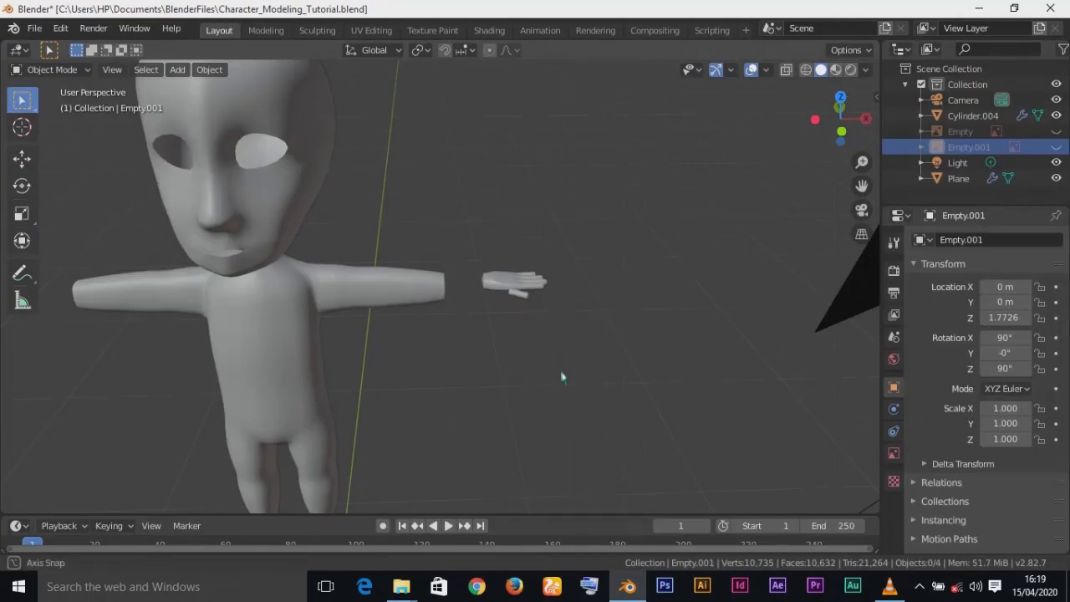
Compare the hand with the arm and move the hand object closer to the forearm's open end in top view
{"action": "key", "text": "KP_Decimal"}
{"action": "scroll", "coordinate": [508, 299], "scroll_direction": "down", "scroll_amount": 6}
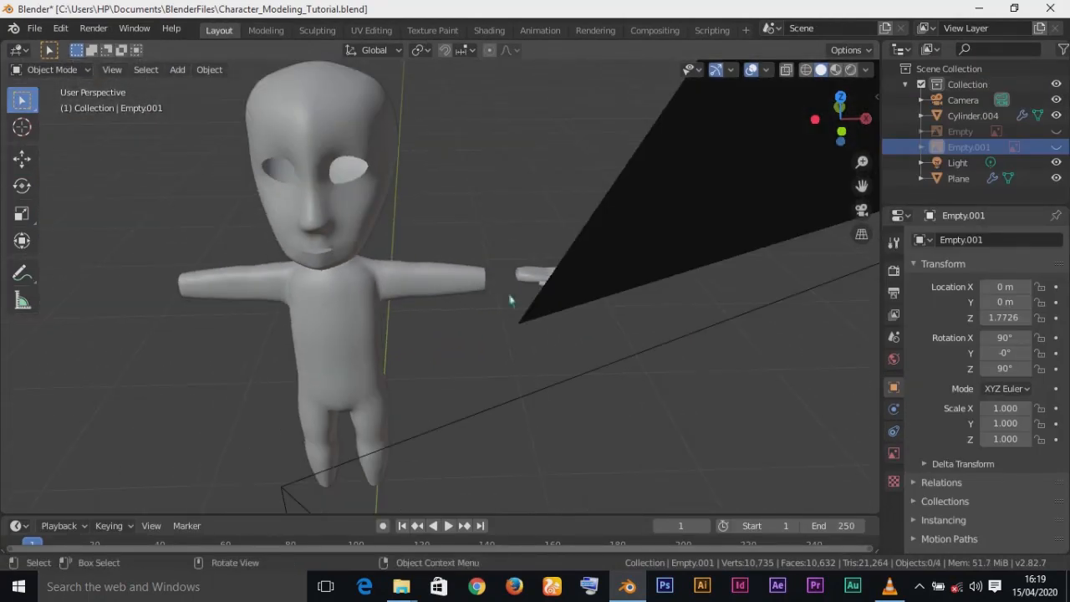
{"action": "middle_click_drag", "start_coordinate": [504, 298], "coordinate": [584, 283]}
{"action": "scroll", "coordinate": [518, 368], "scroll_direction": "up", "scroll_amount": 6}
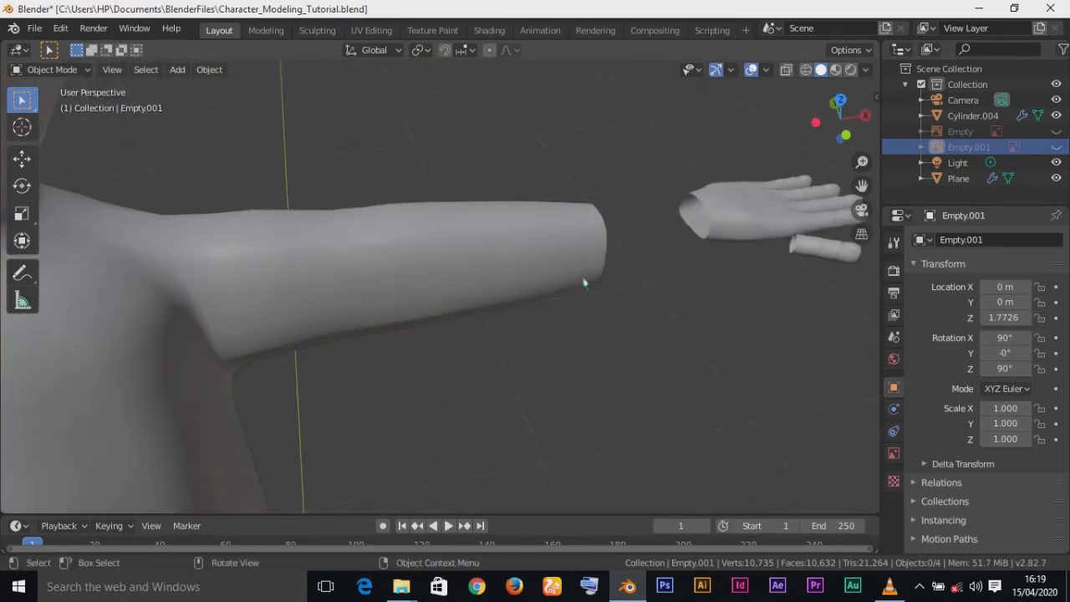
{"action": "key", "text": "KP_7"}
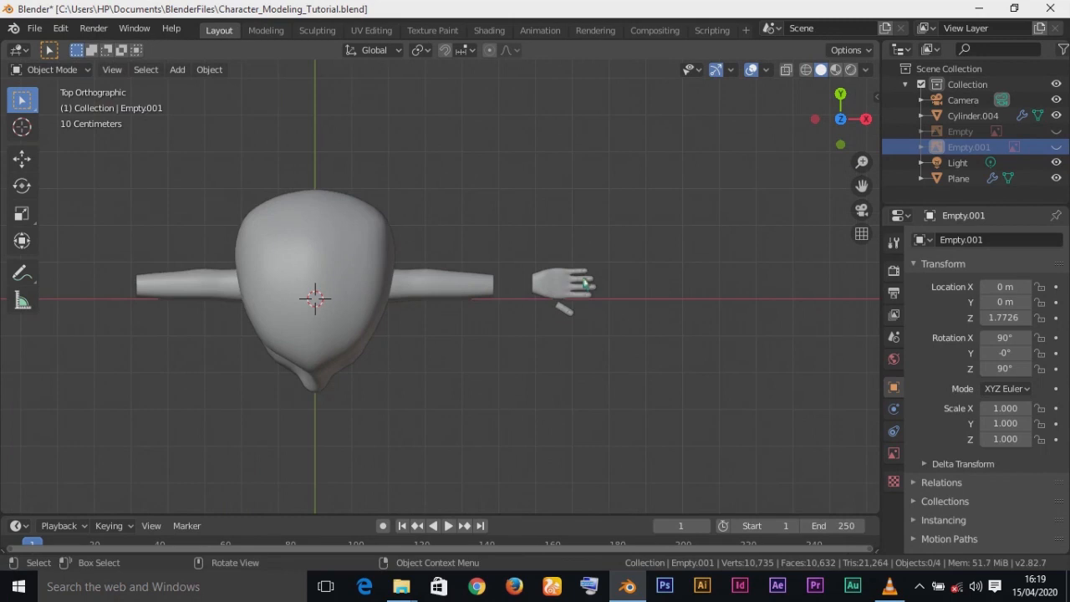
{"action": "scroll", "coordinate": [583, 284], "scroll_direction": "up", "scroll_amount": 2}
{"action": "left_click", "coordinate": [584, 284]}
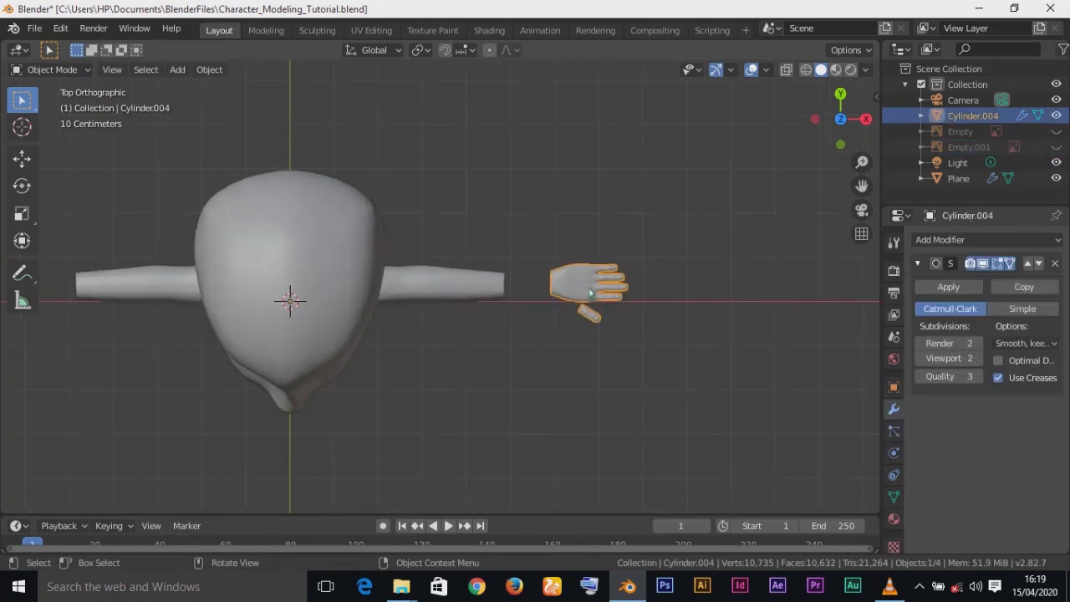
{"action": "key", "text": "g"}
{"action": "left_click", "coordinate": [565, 305]}
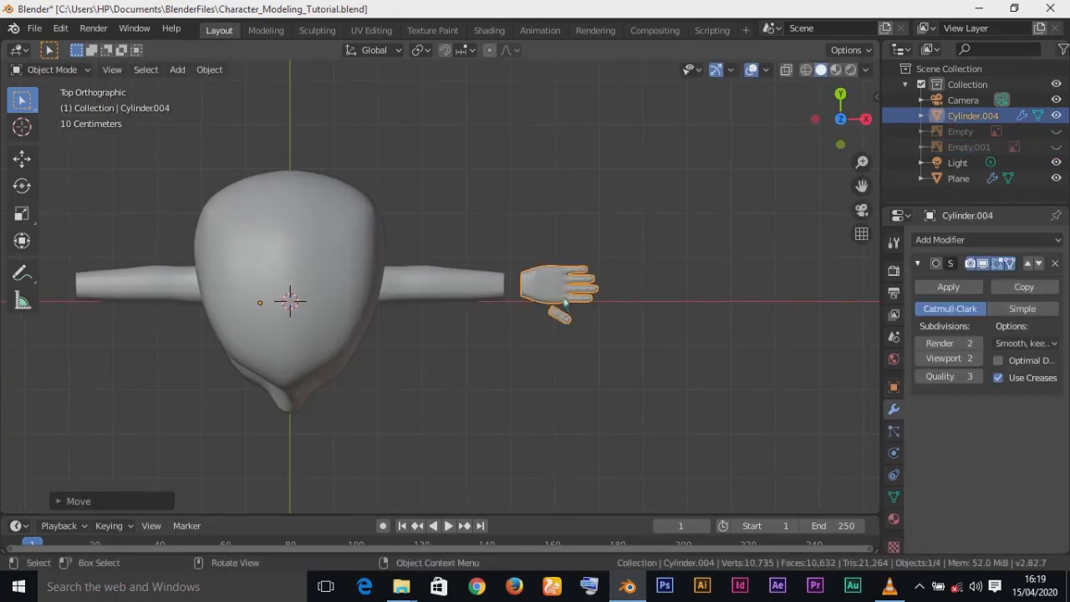
{"action": "scroll", "coordinate": [568, 307], "scroll_direction": "up", "scroll_amount": 1}
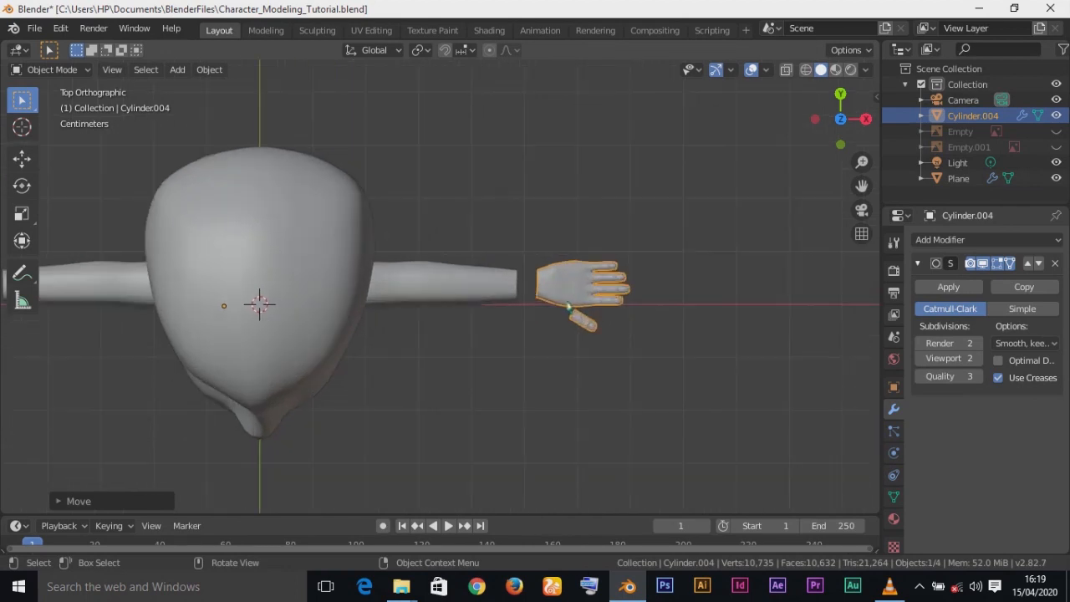
{"action": "key", "text": "Tab"}
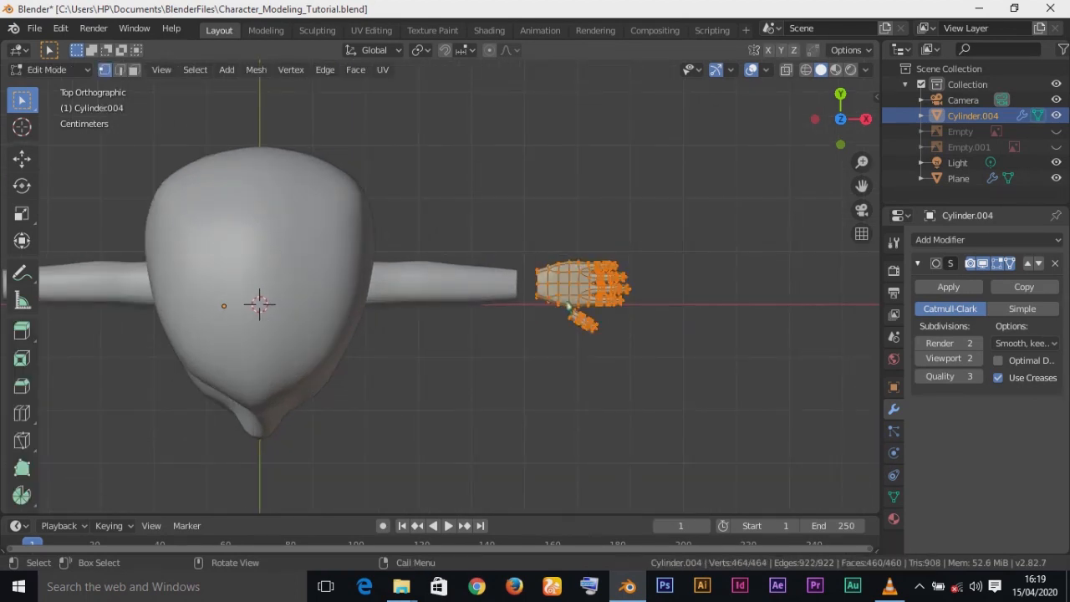
{"action": "scroll", "coordinate": [568, 307], "scroll_direction": "down", "scroll_amount": 2}
{"action": "scroll", "coordinate": [568, 307], "scroll_direction": "up", "scroll_amount": 8}
{"action": "middle_click_drag", "start_coordinate": [568, 307], "coordinate": [286, 319], "text": "shift"}
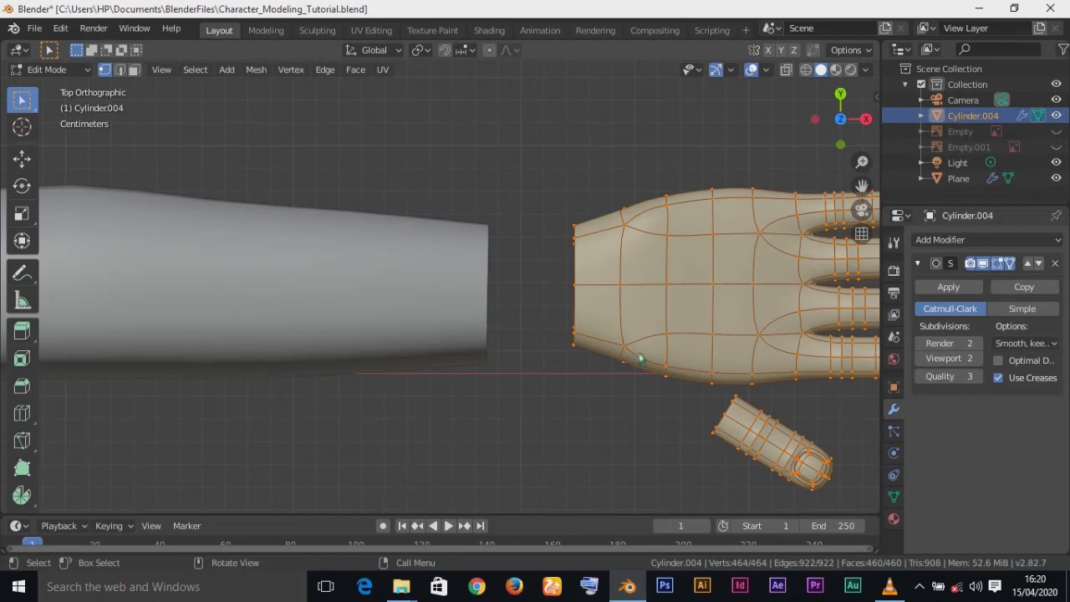
{"action": "key", "text": "g"}
{"action": "key", "text": "Escape"}
{"action": "key", "text": "Tab"}
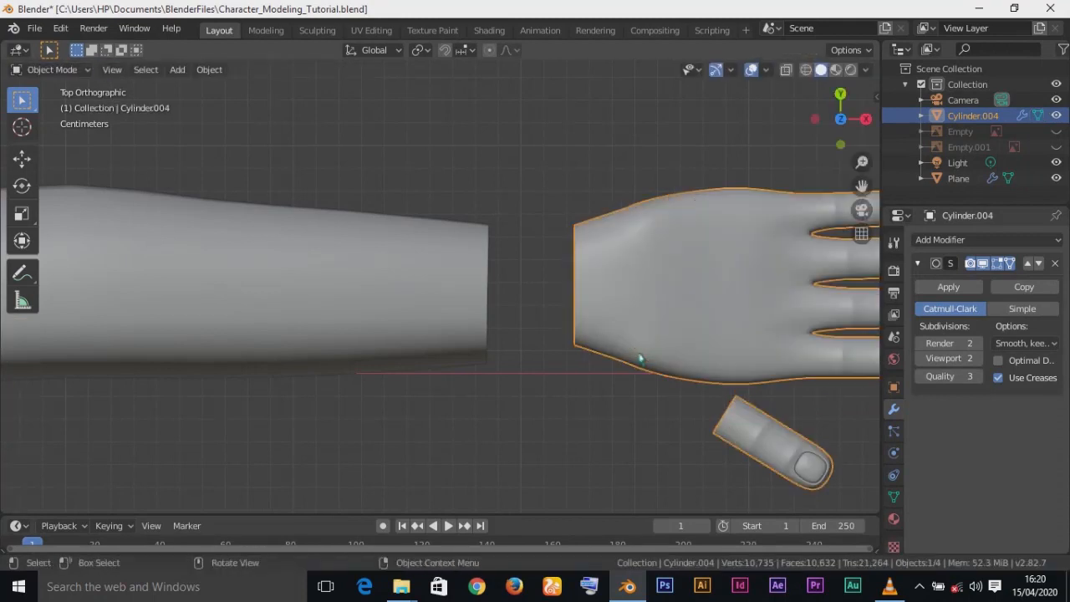
Shift the hand object about 0.003 m along negative Y to line up with the forearm and select its open wrist edge loop
{"action": "key", "text": "g"}
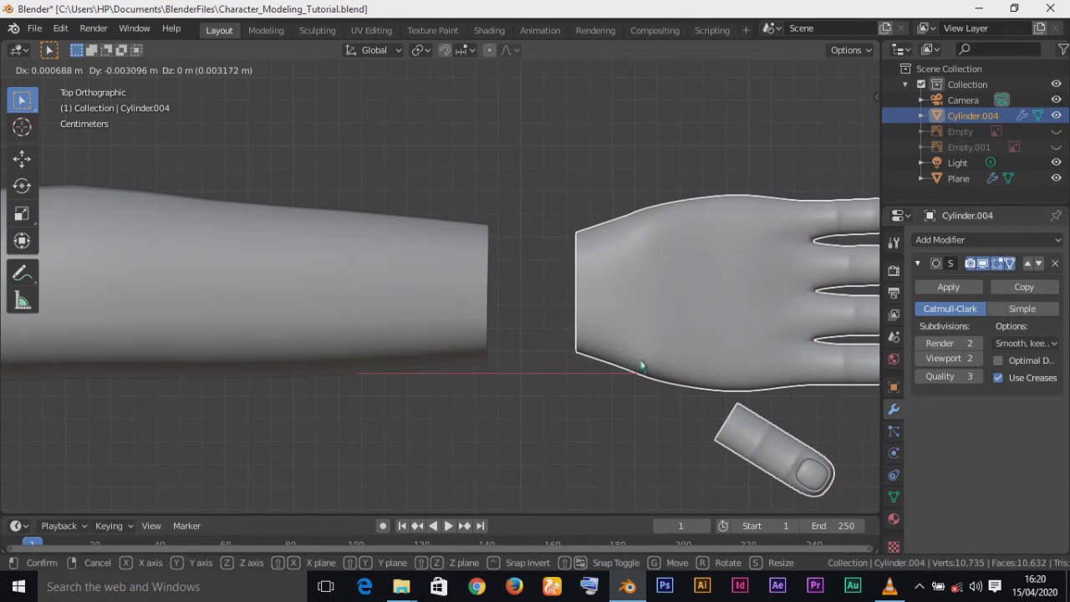
{"action": "left_click", "coordinate": [642, 366]}
{"action": "key", "text": "Tab"}
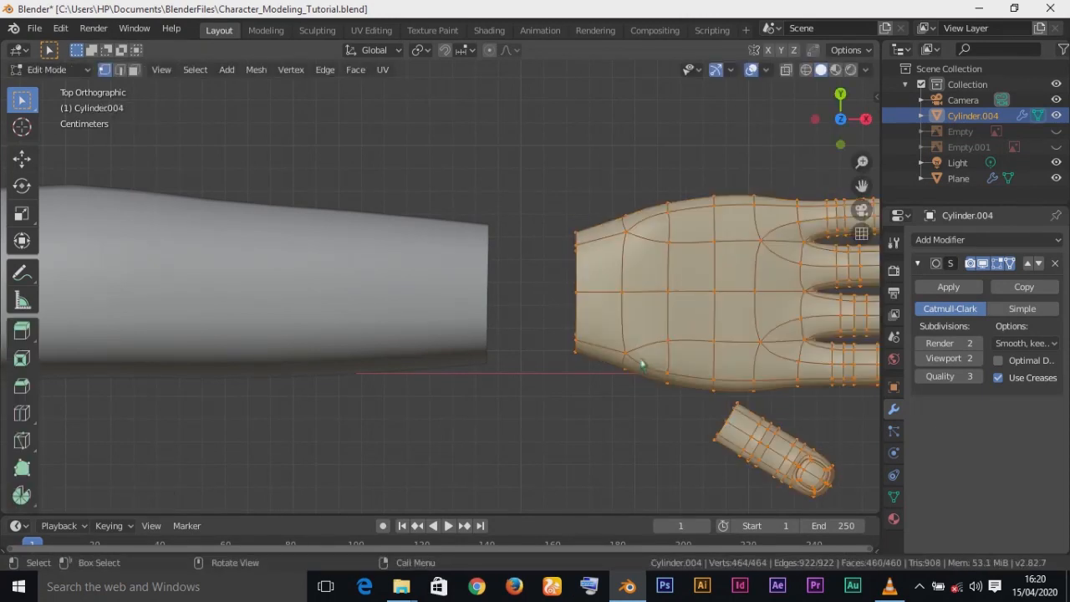
{"action": "key", "text": "ctrl+z"}
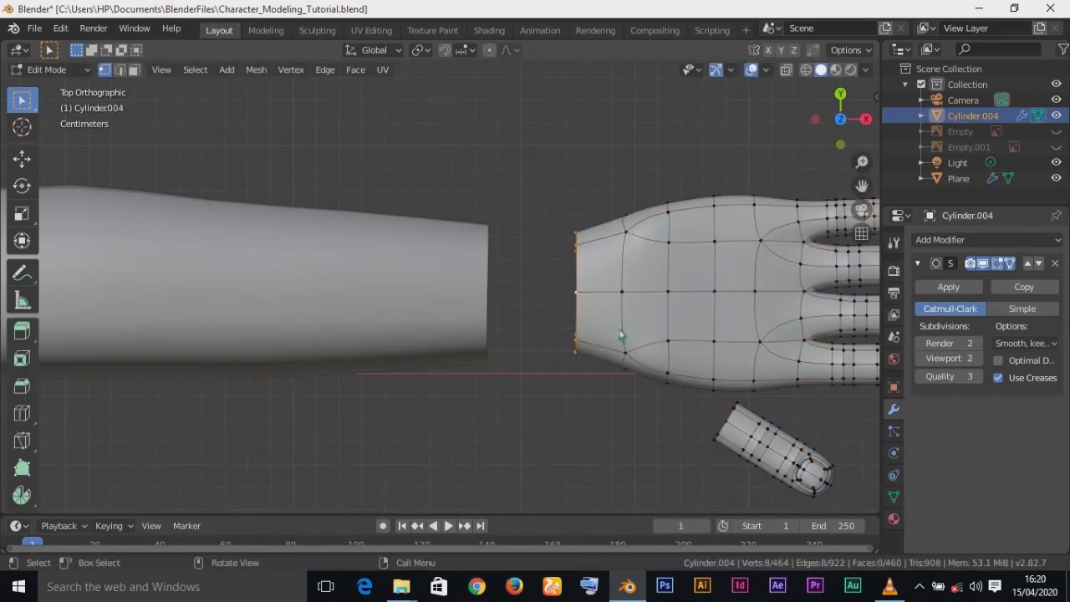
Extrude the open wrist edge loop about 0.02 m along negative X toward the forearm and leave Edit Mode
{"action": "key", "text": "e"}
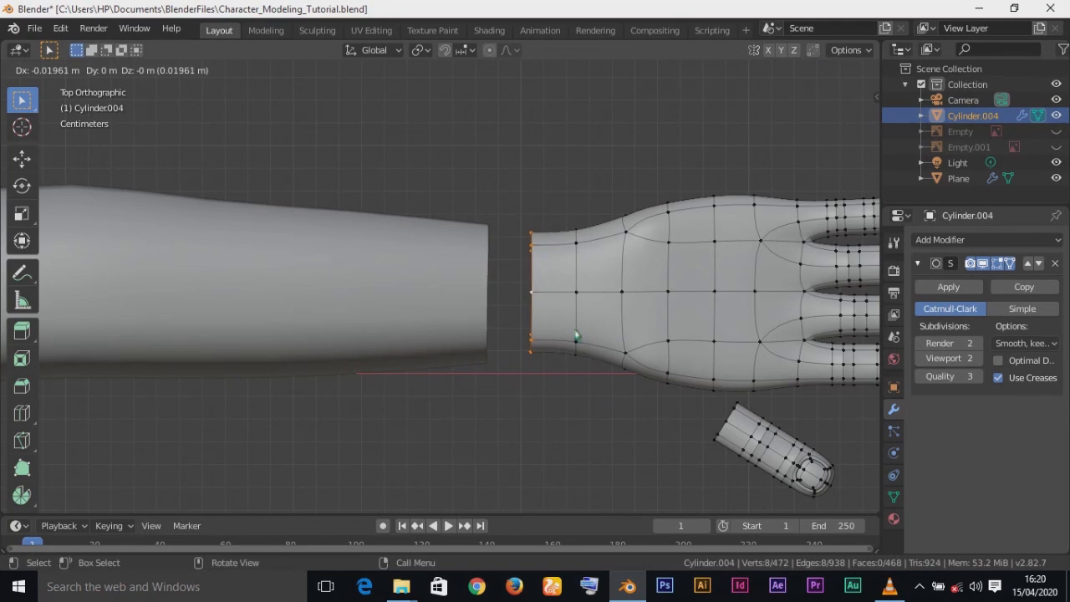
{"action": "key", "text": "x"}
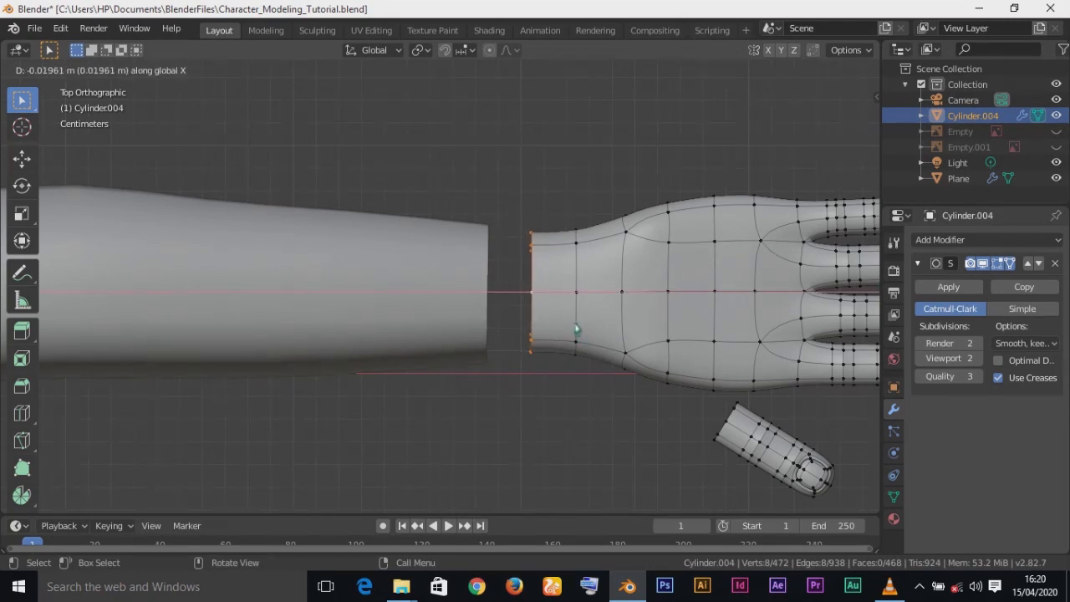
{"action": "left_click", "coordinate": [583, 330]}
{"action": "key", "text": "Tab"}
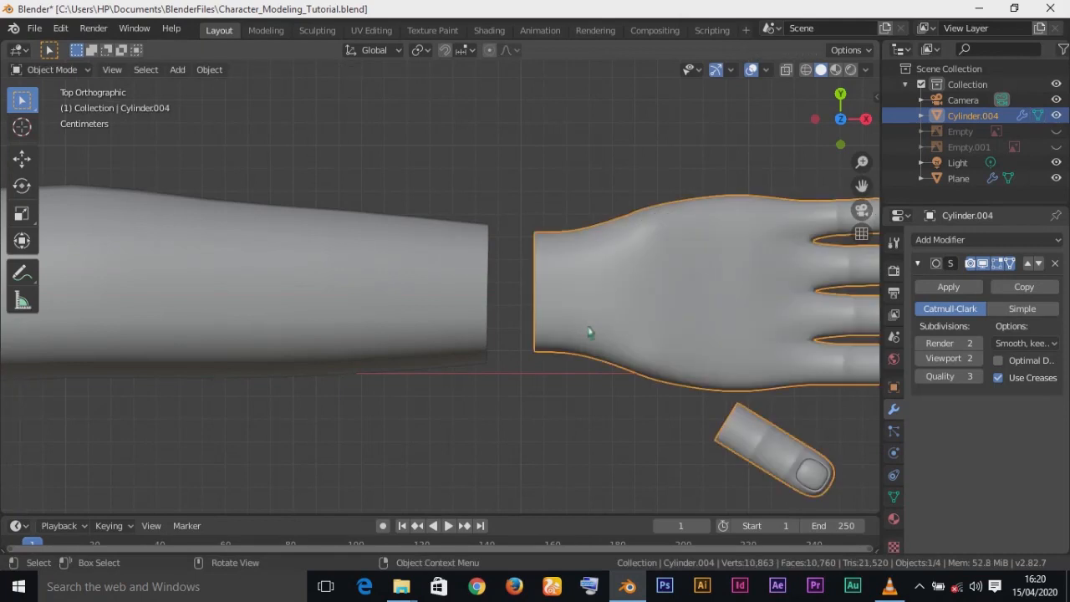
Try to join the body and the hand with the hand as the active object
{"action": "scroll", "coordinate": [588, 332], "scroll_direction": "down", "scroll_amount": 4}
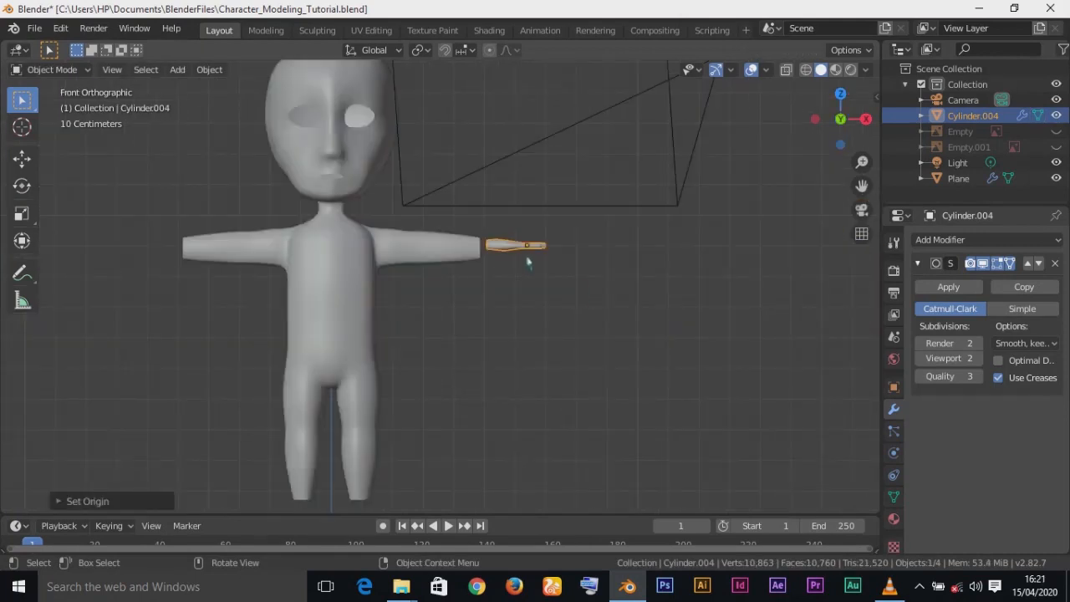
{"action": "left_click", "coordinate": [390, 267]}
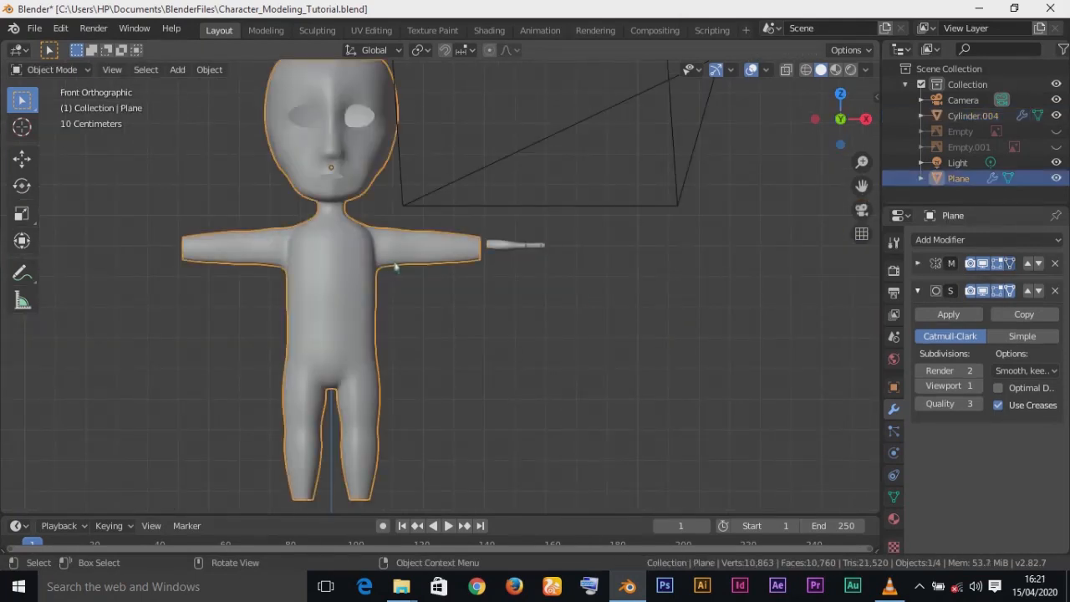
{"action": "left_click", "coordinate": [503, 251], "text": "shift"}
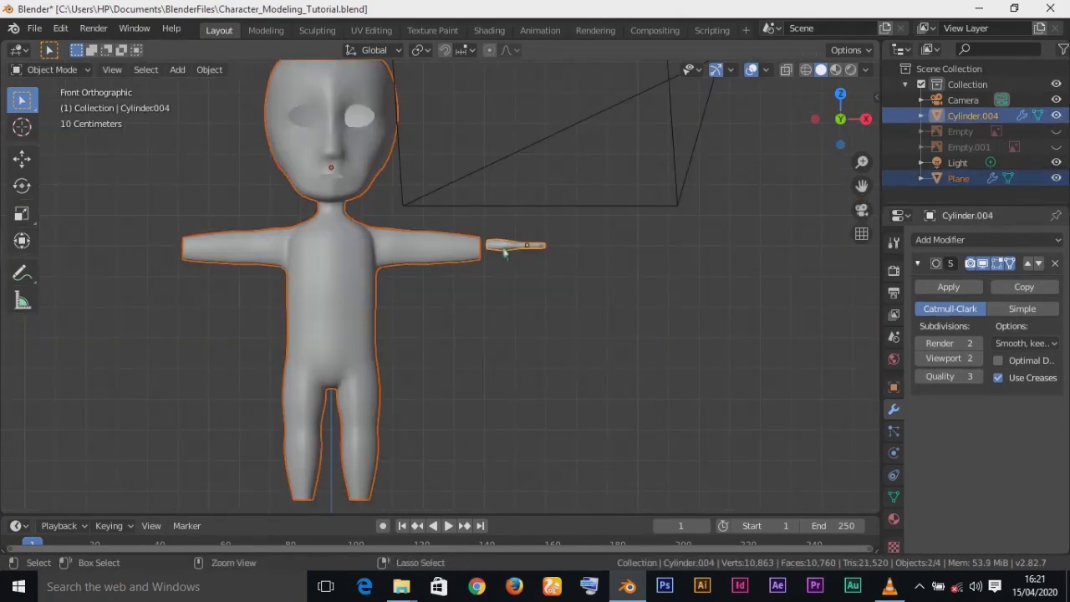
{"action": "key", "text": "ctrl+j"}
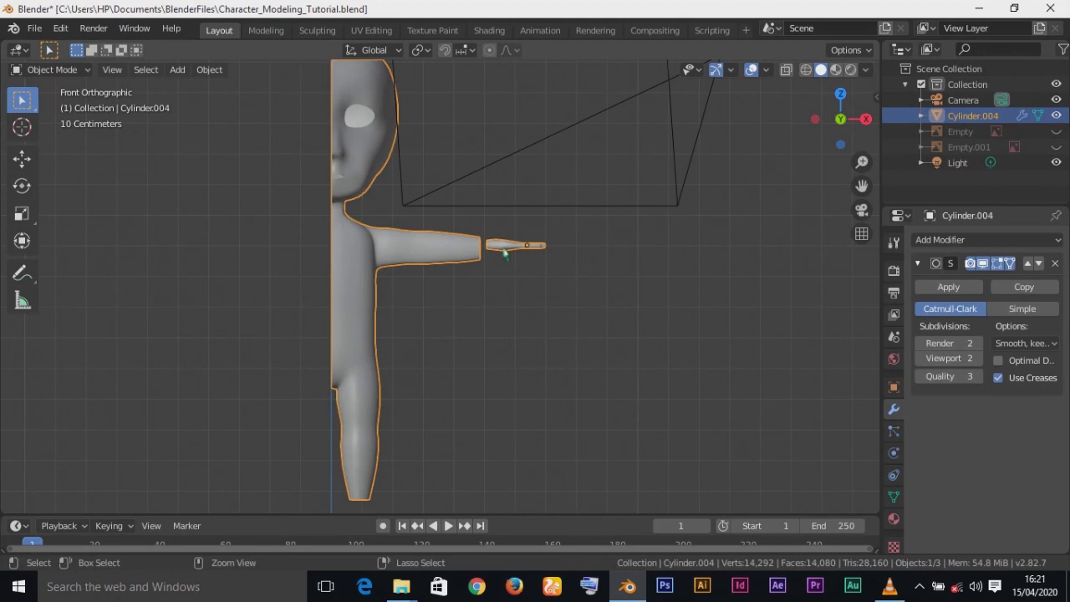
{"action": "key", "text": "ctrl+z"}
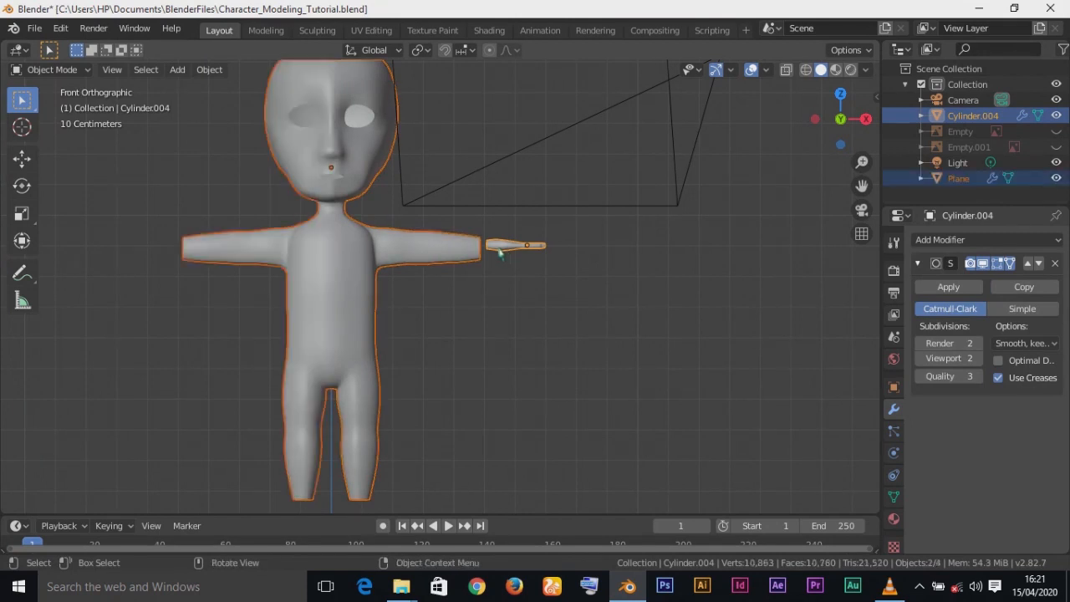
Join the hand into the body mesh with the body as the active object
{"action": "left_click", "coordinate": [516, 248]}
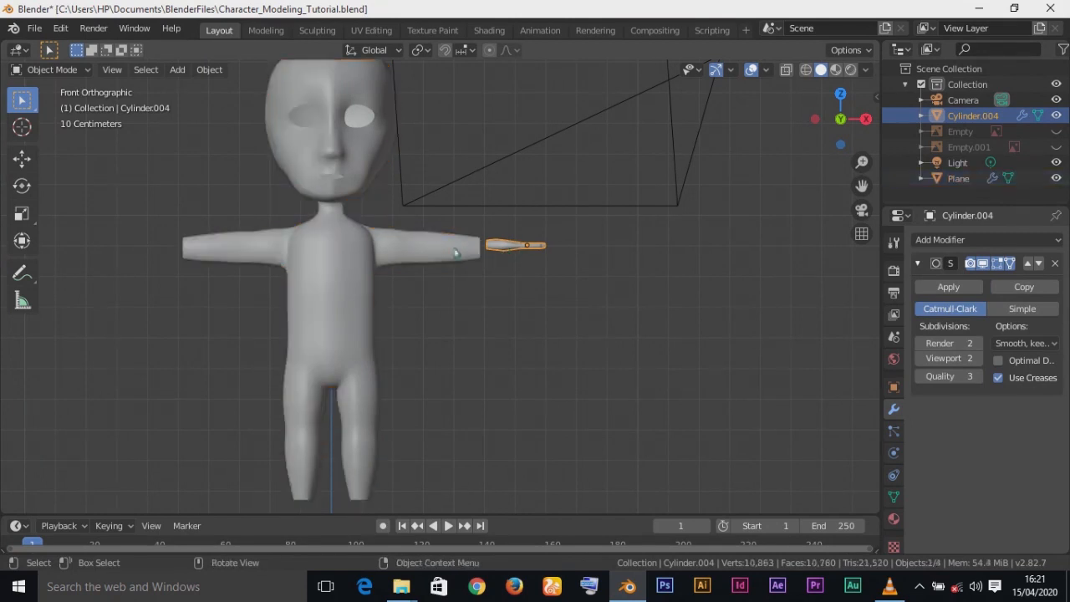
{"action": "left_click", "coordinate": [419, 258], "text": "shift"}
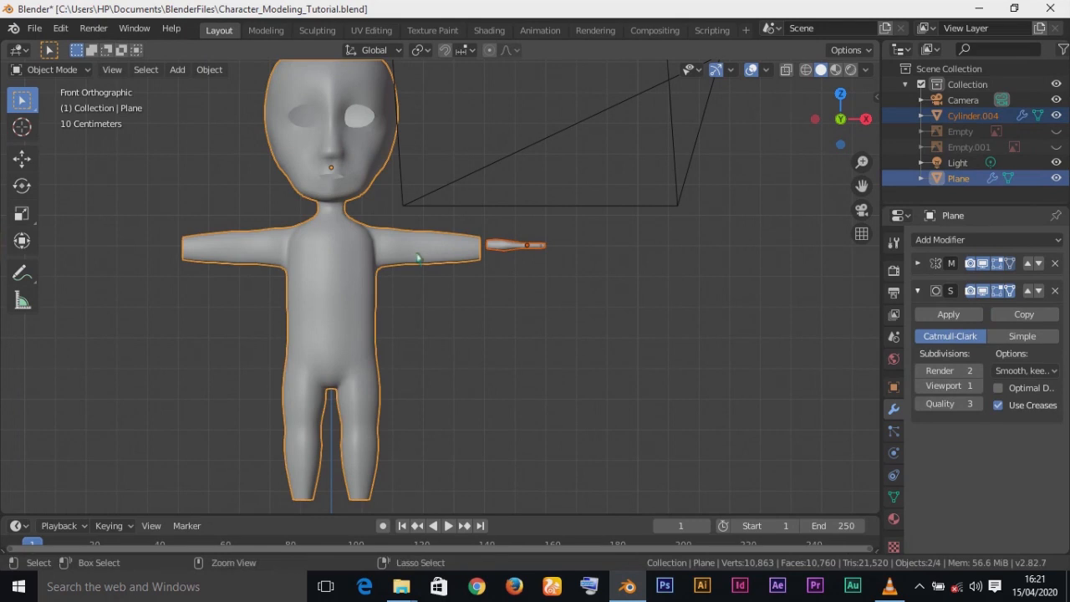
{"action": "key", "text": "ctrl+j"}
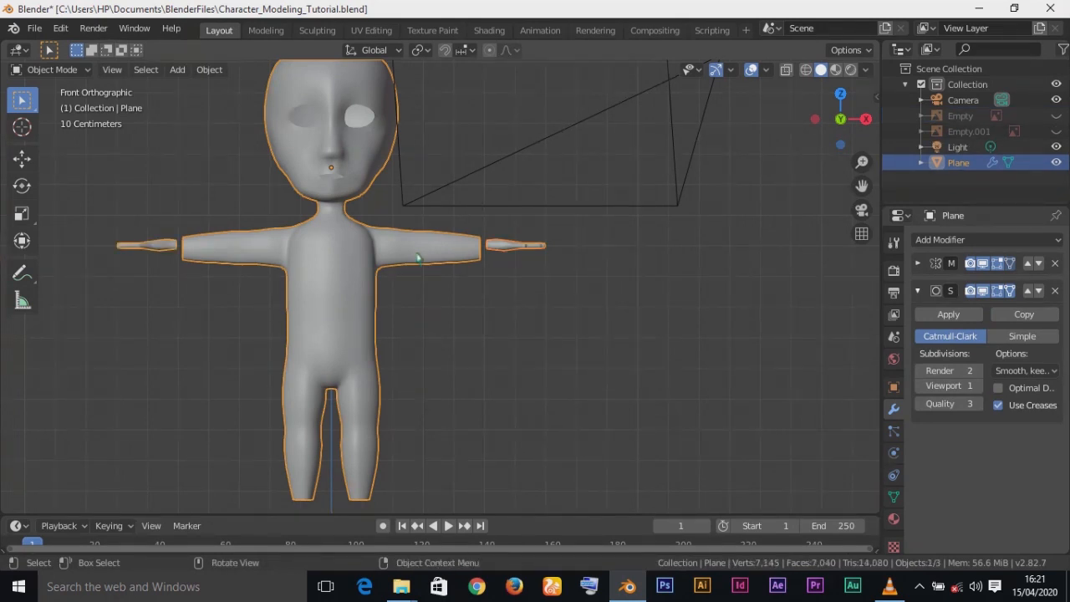
Select all vertices of the hand in Edit Mode and move them outward along X, away from the forearm
{"action": "key", "text": "Tab"}
{"action": "scroll", "coordinate": [418, 258], "scroll_direction": "up", "scroll_amount": 3}
{"action": "left_click_drag", "start_coordinate": [741, 211], "coordinate": [617, 294]}
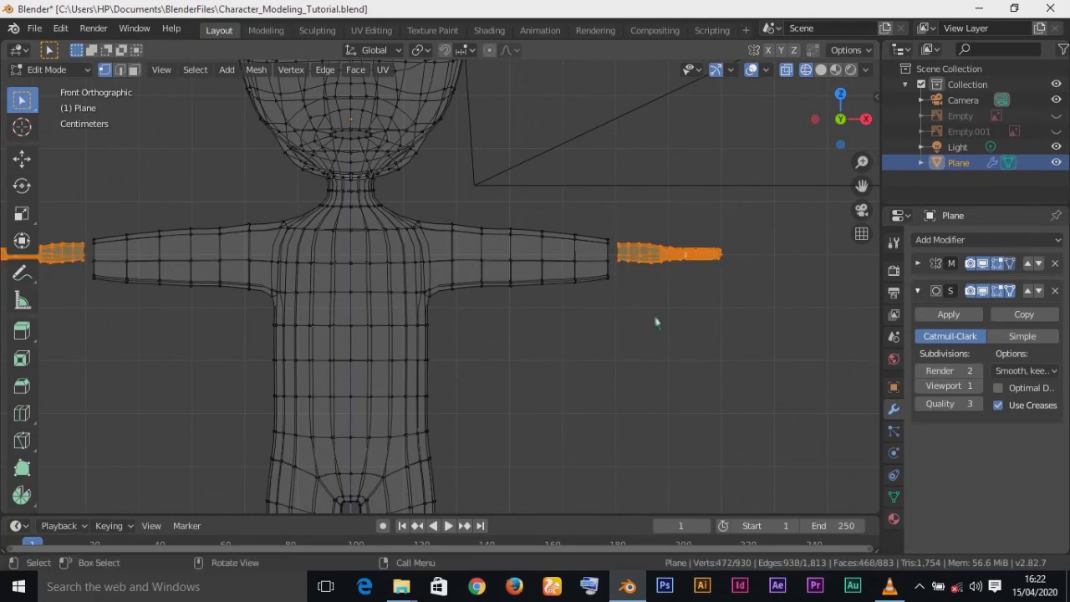
{"action": "key", "text": "s"}
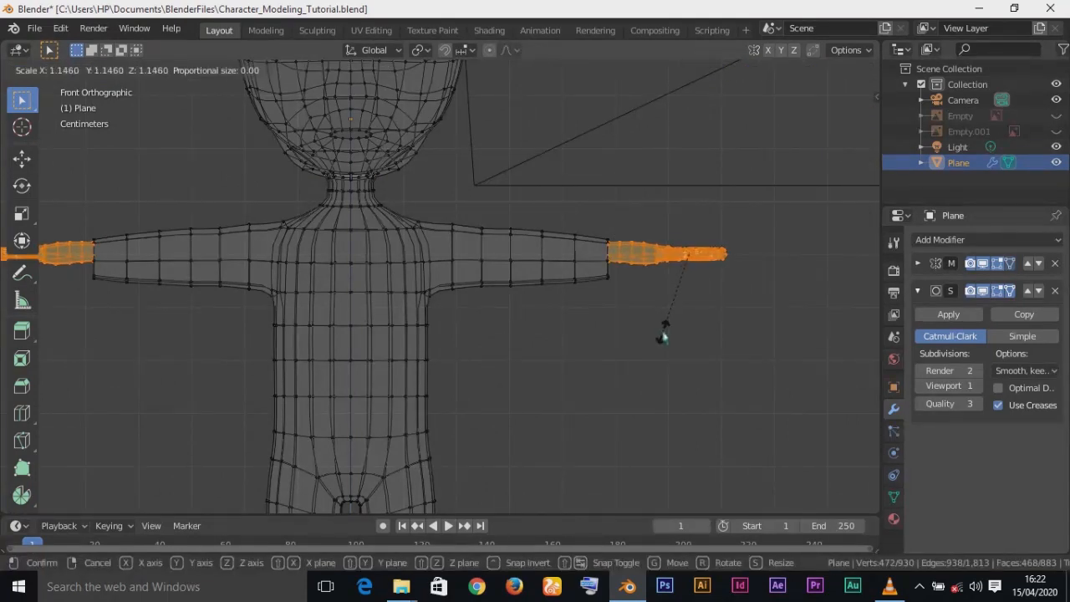
{"action": "right_click", "coordinate": [664, 337]}
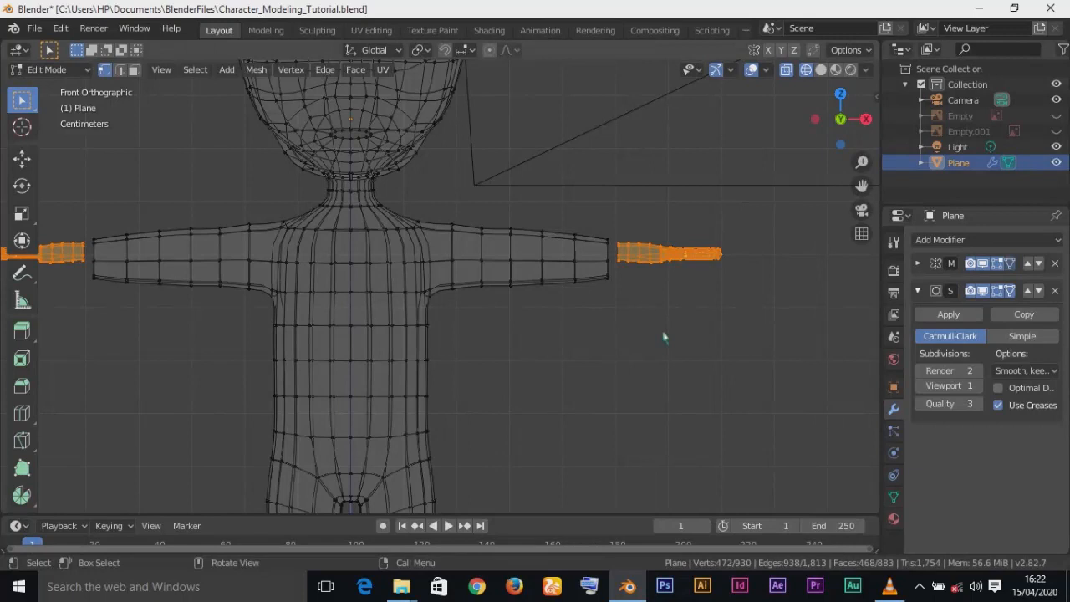
{"action": "key", "text": "g"}
{"action": "key", "text": "x"}
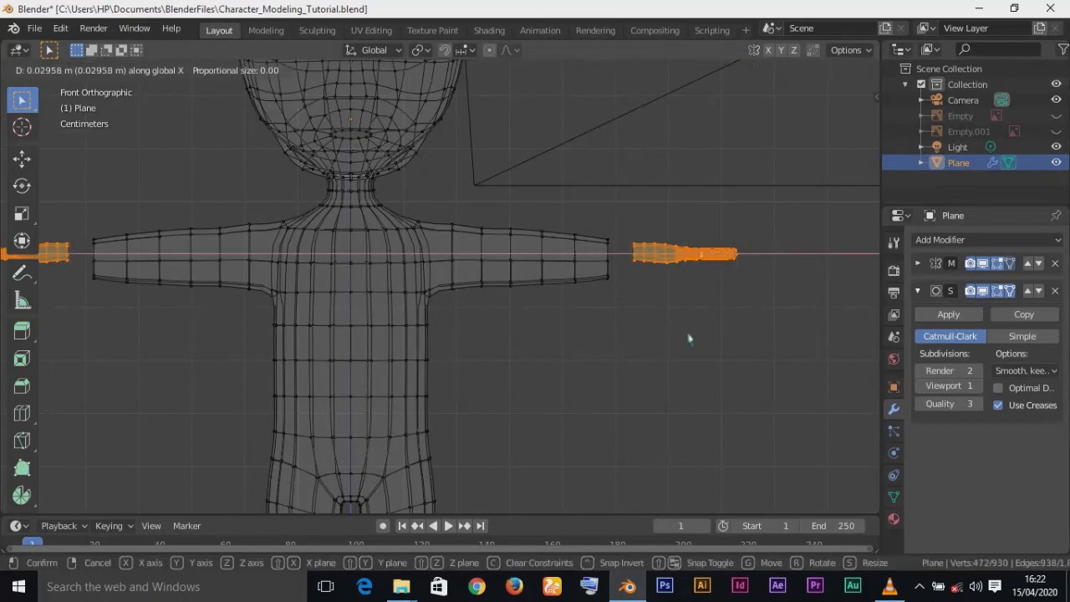
{"action": "left_click", "coordinate": [697, 344]}
Scale the selected hand up uniformly to better match the arm and switch the viewport to Solid shading
{"action": "key", "text": "s"}
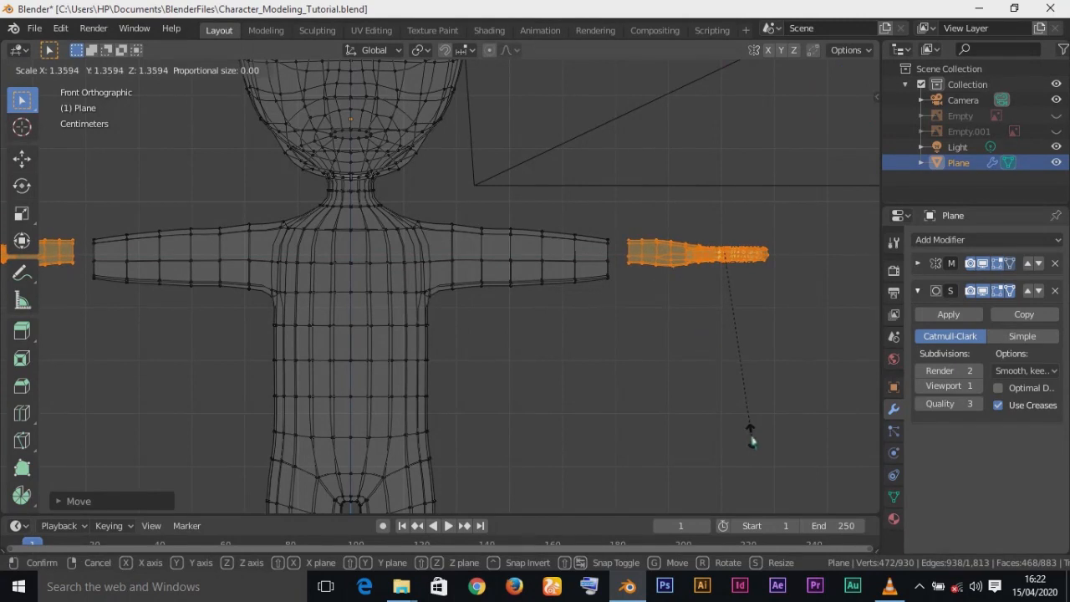
{"action": "left_click", "coordinate": [755, 456]}
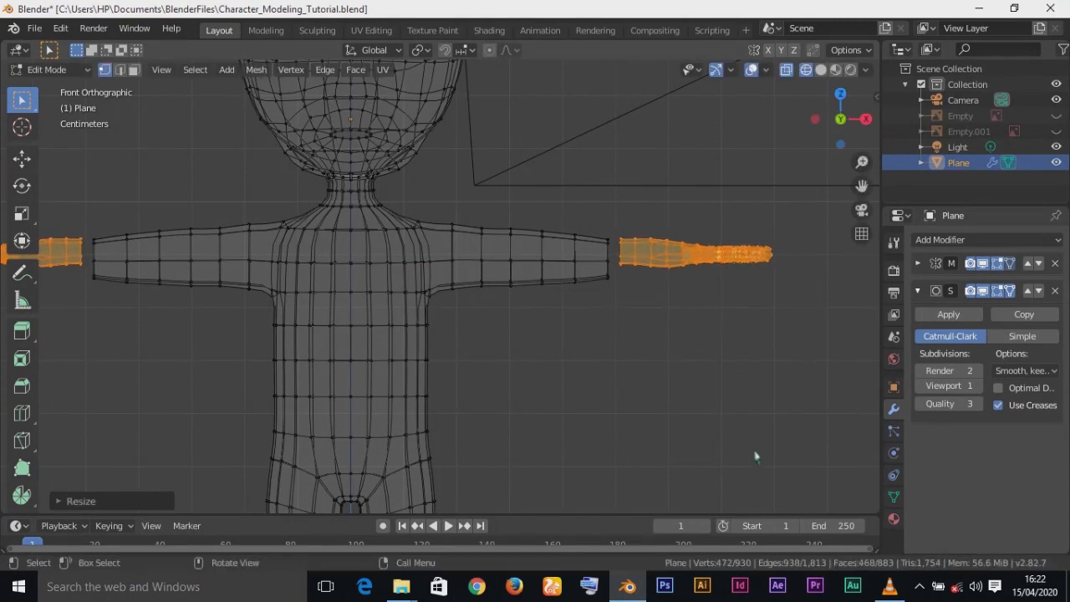
{"action": "key", "text": "Tab"}
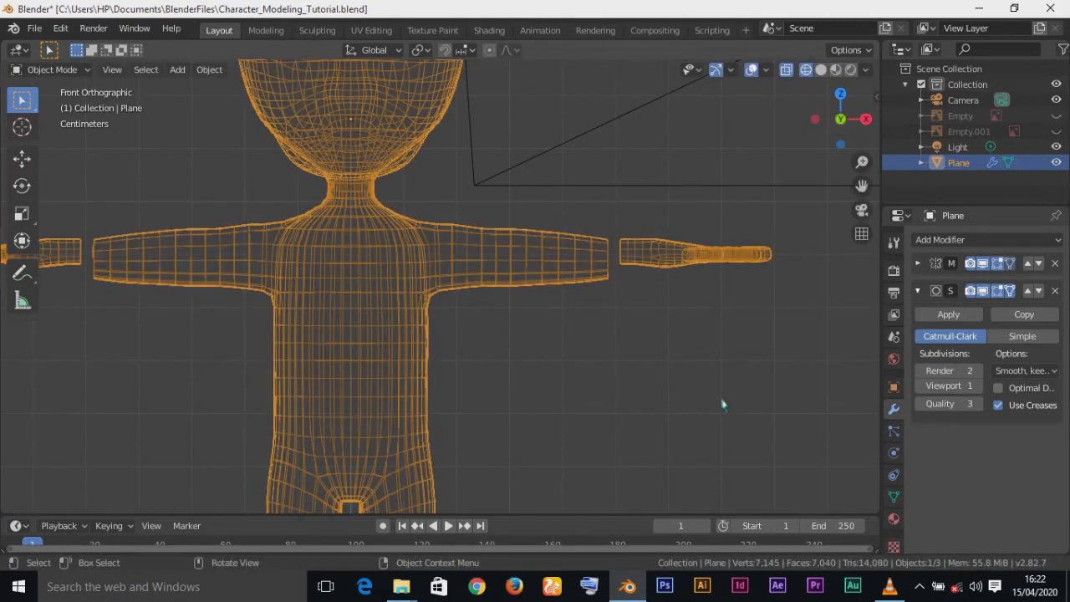
{"action": "key", "text": "Tab"}
{"action": "key", "text": "z"}
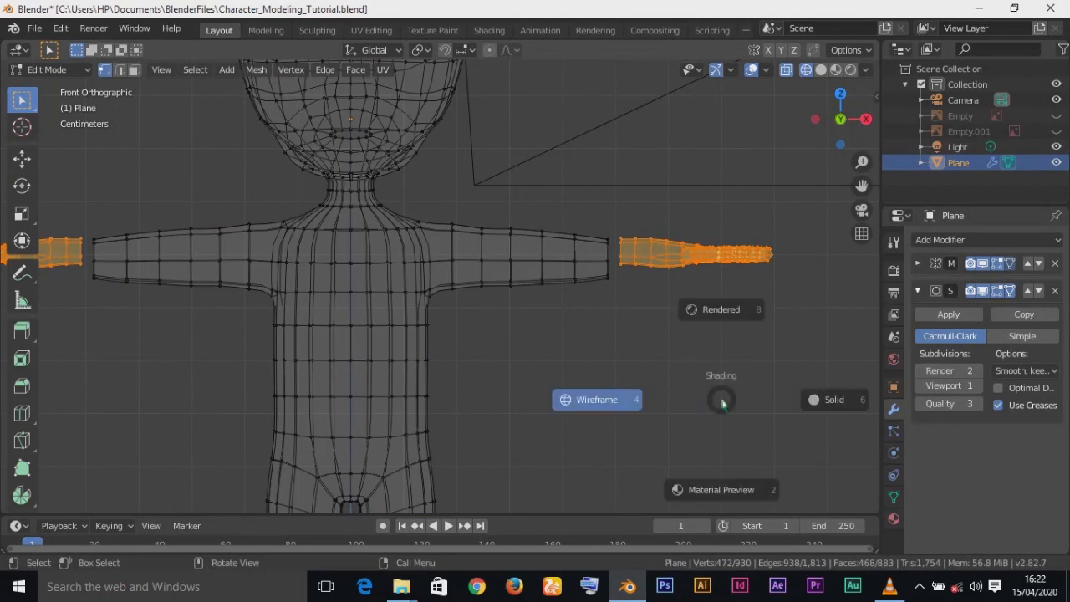
{"action": "left_click", "coordinate": [802, 408]}
Select the open wrist edge loop in top view and grow the selection over the palm and all four fingers
{"action": "mouse_move", "coordinate": [672, 349]}
{"action": "middle_mouse_down"}
{"action": "mouse_move", "coordinate": [616, 492]}
{"action": "mouse_move", "coordinate": [480, 447]}
{"action": "middle_mouse_up"}
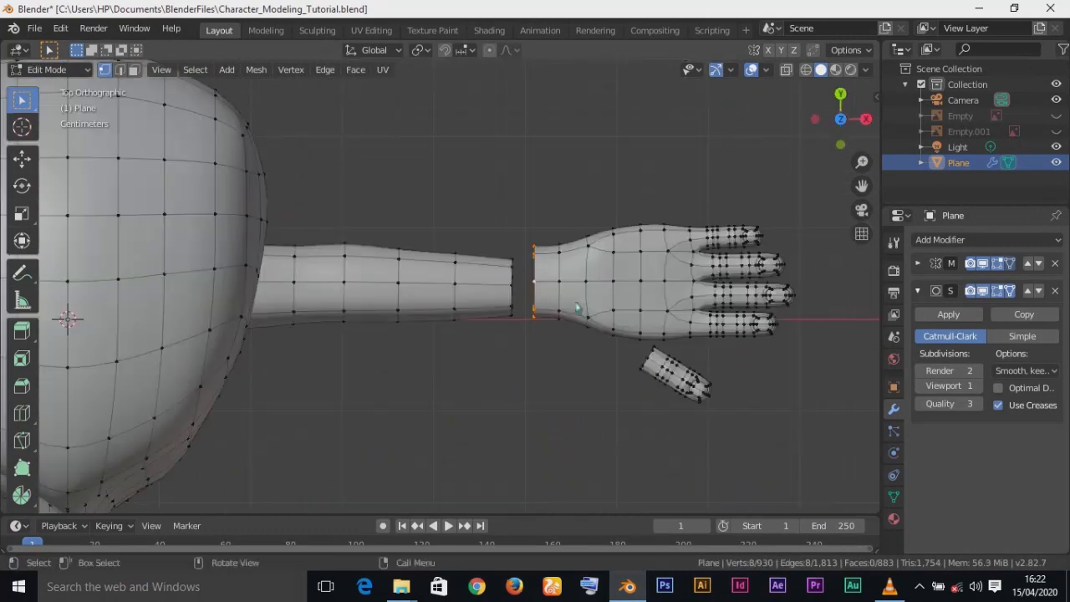
{"action": "key", "text": "ctrl+KP_Add"}
{"action": "key", "text": "ctrl+KP_Add"}
{"action": "key", "text": "ctrl+KP_Add"}
{"action": "key", "text": "ctrl+KP_Add"}
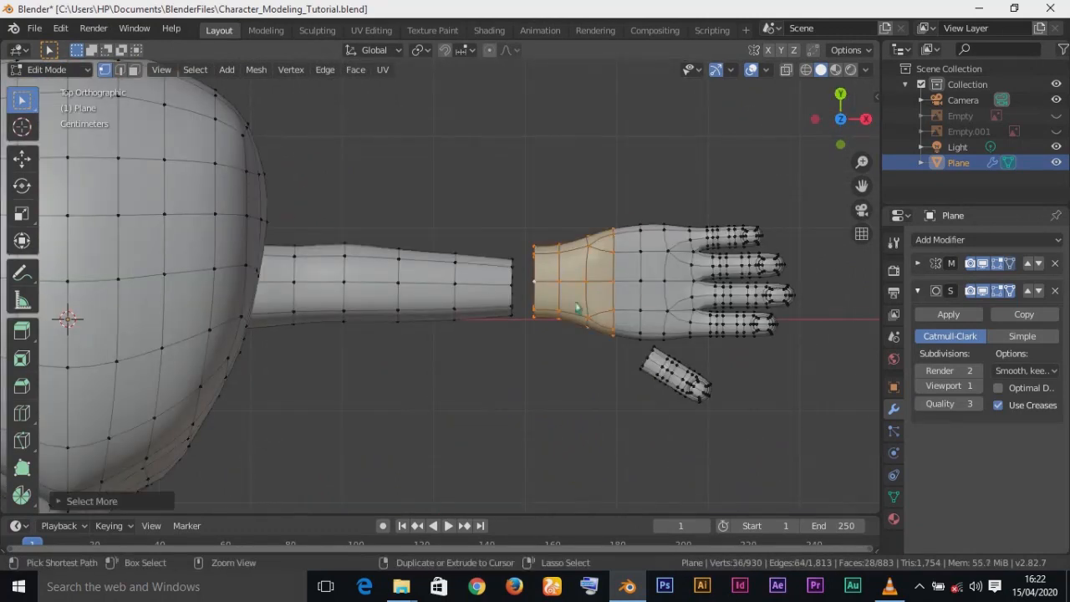
{"action": "key", "text": "ctrl+KP_Add"}
{"action": "key", "text": "ctrl+KP_Add"}
{"action": "key", "text": "ctrl+KP_Add"}
{"action": "key", "text": "ctrl+KP_Add"}
{"action": "key", "text": "ctrl+KP_Add"}
{"action": "key", "text": "ctrl+KP_Add"}
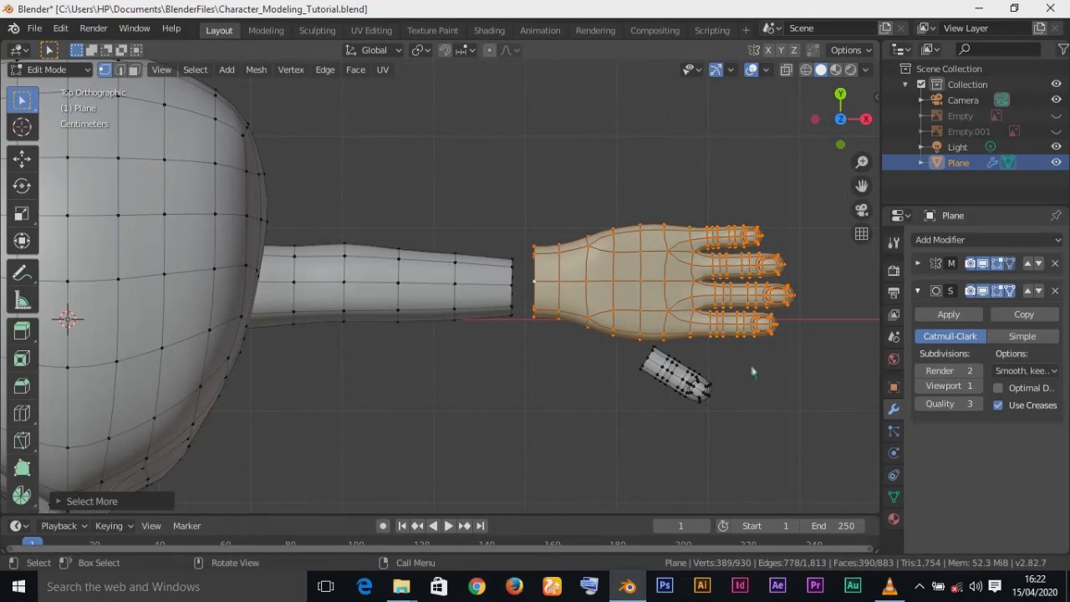
Switch to Wireframe shading and add the detached thumb to the selection with Circle Select
{"action": "key", "text": "z"}
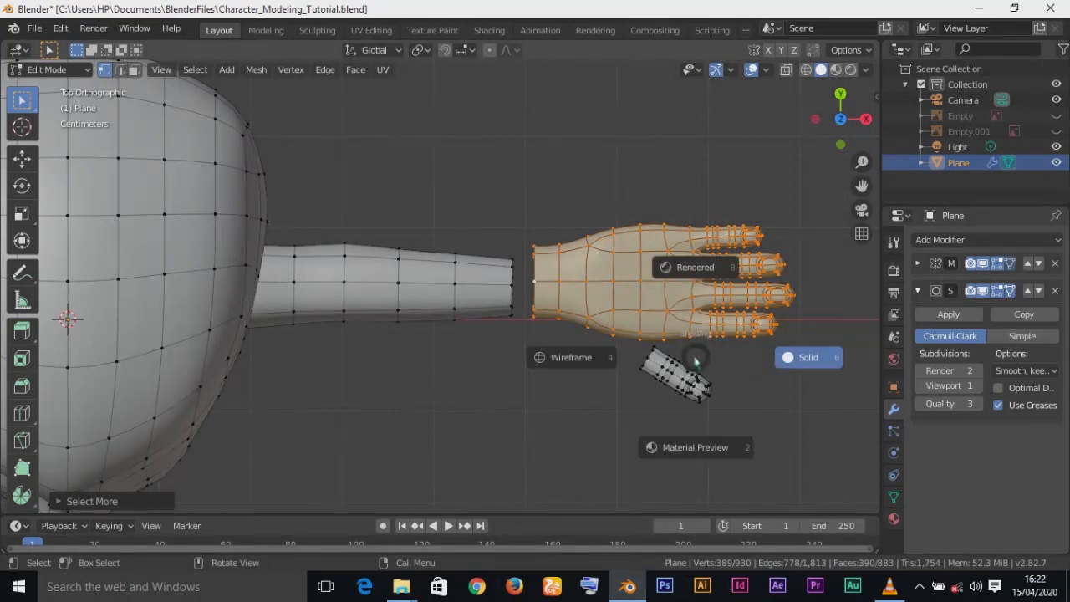
{"action": "left_click", "coordinate": [586, 358]}
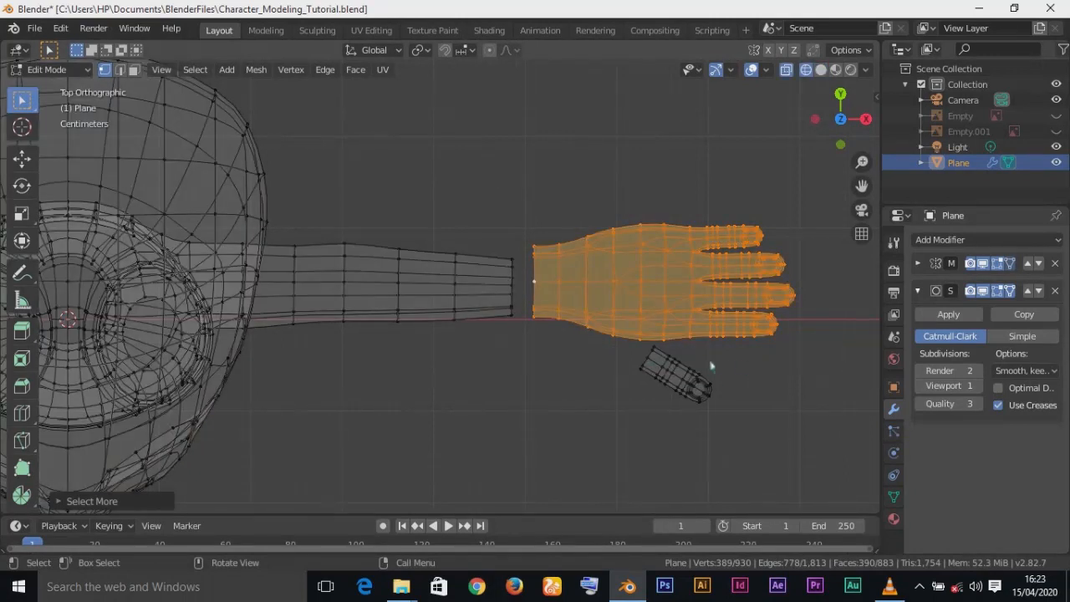
{"action": "key", "text": "c"}
{"action": "mouse_move", "coordinate": [710, 361]}
{"action": "left_mouse_down"}
{"action": "mouse_move", "coordinate": [644, 365]}
{"action": "mouse_move", "coordinate": [700, 393]}
{"action": "left_mouse_up"}
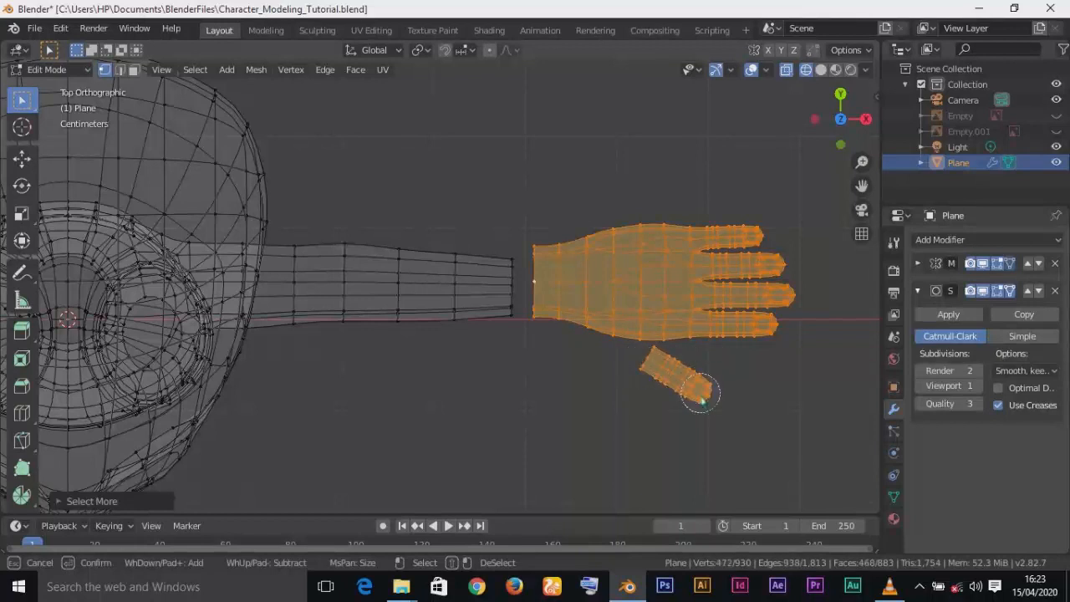
{"action": "key", "text": "Escape"}
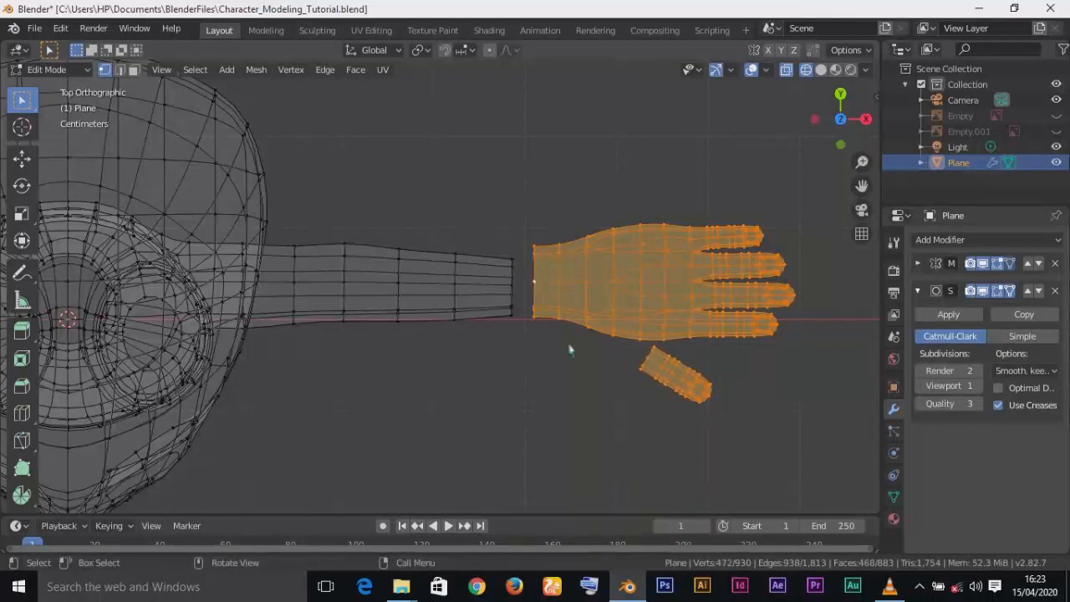
Move the hand and thumb about 0.005 m along negative Y to line the wrist up with the forearm
{"action": "key", "text": "g"}
{"action": "key", "text": "z"}
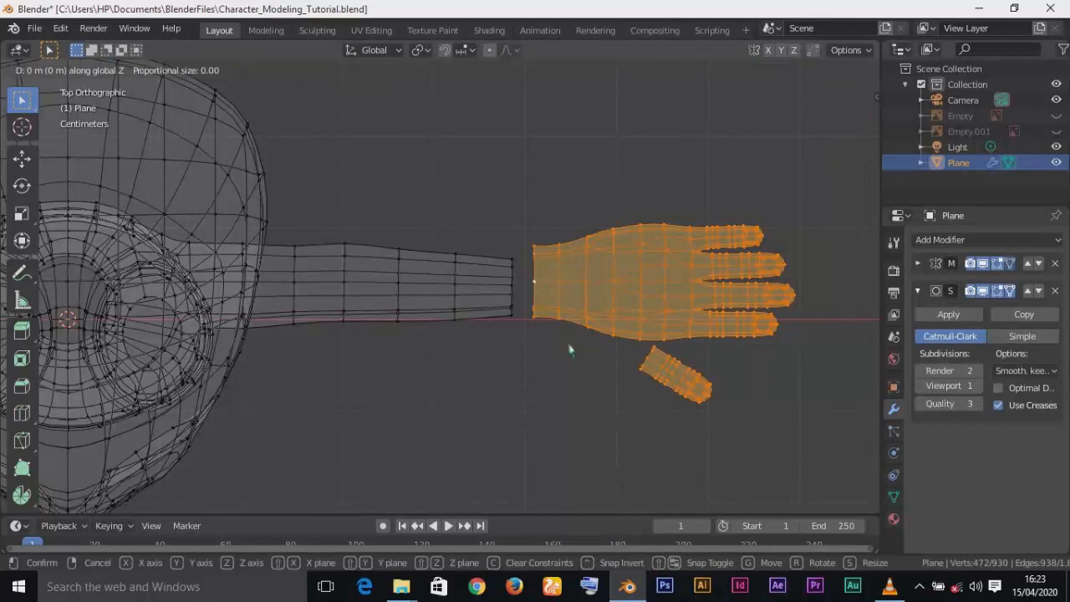
{"action": "left_click", "coordinate": [566, 334]}
{"action": "key", "text": "g"}
{"action": "key", "text": "y"}
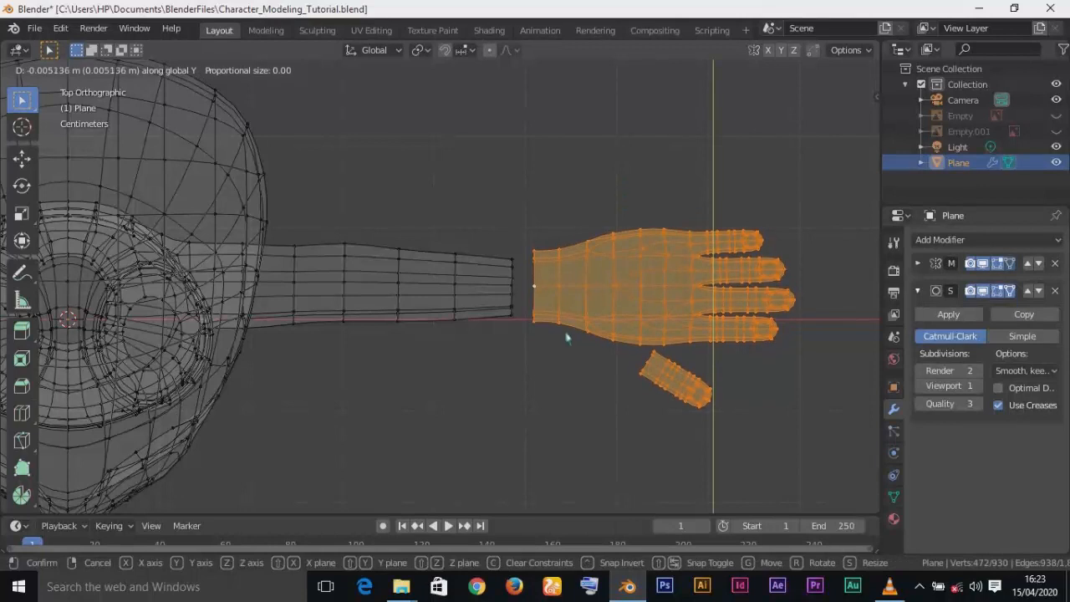
{"action": "left_click", "coordinate": [566, 337]}
Select the open wrist edge loop and scale it uniformly to about 0.78
{"action": "left_click", "coordinate": [535, 316], "text": "alt"}
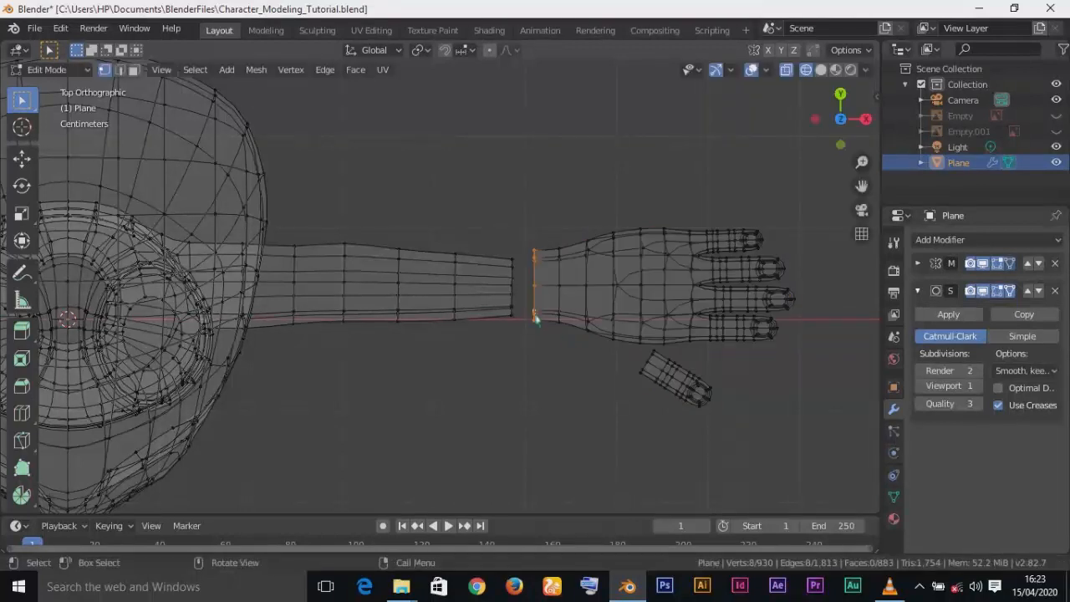
{"action": "key", "text": "s"}
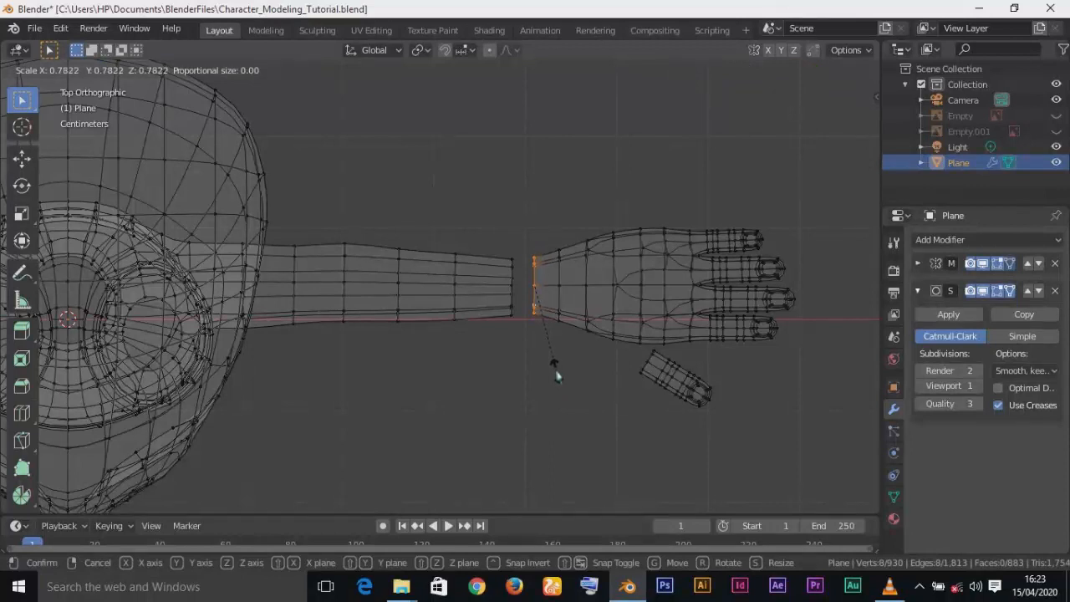
{"action": "left_click", "coordinate": [557, 377]}
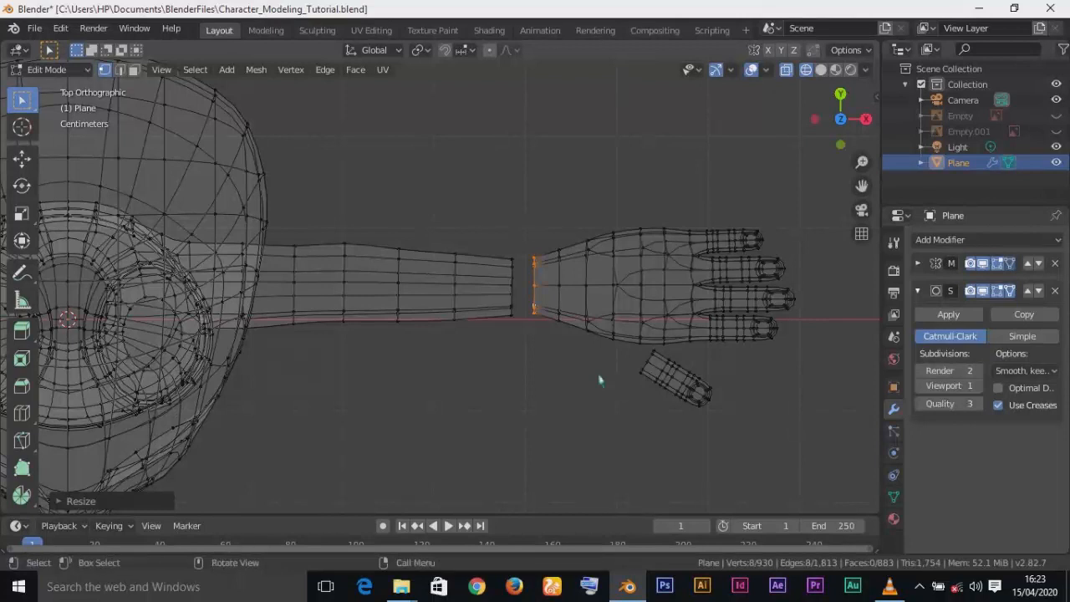
Select the whole hand with the thumb and move it about 0.008 m toward the forearm's open end
{"action": "left_click_drag", "start_coordinate": [524, 175], "coordinate": [822, 438]}
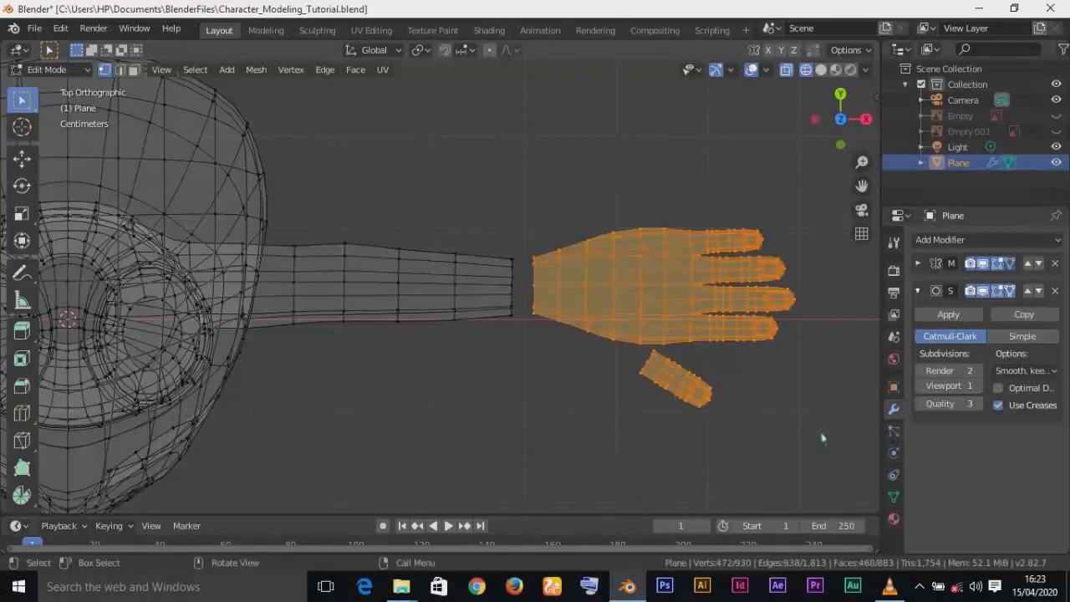
{"action": "key", "text": "g"}
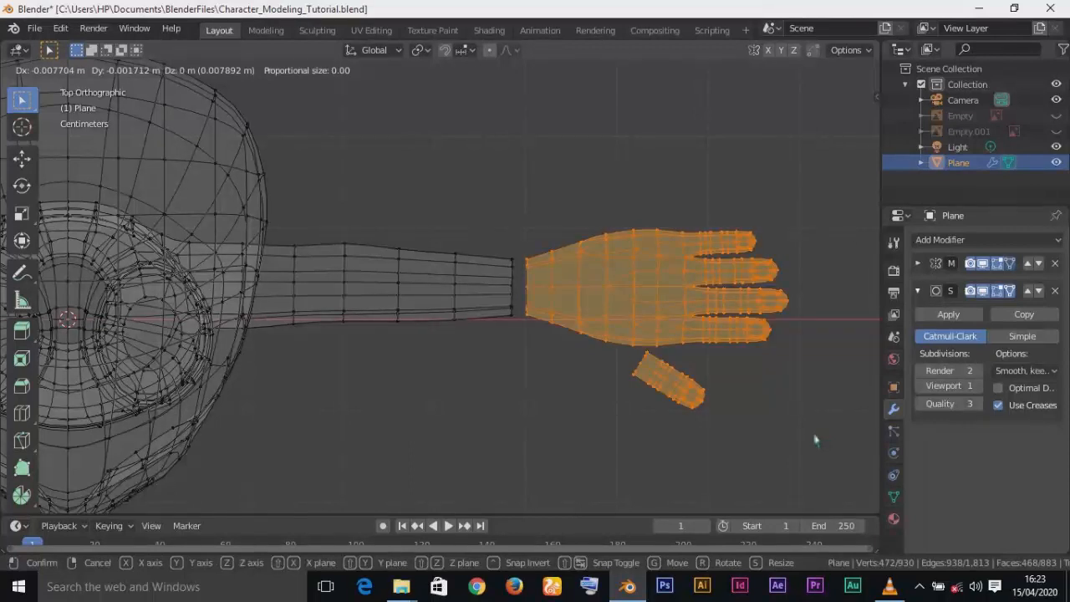
{"action": "left_click", "coordinate": [815, 441]}
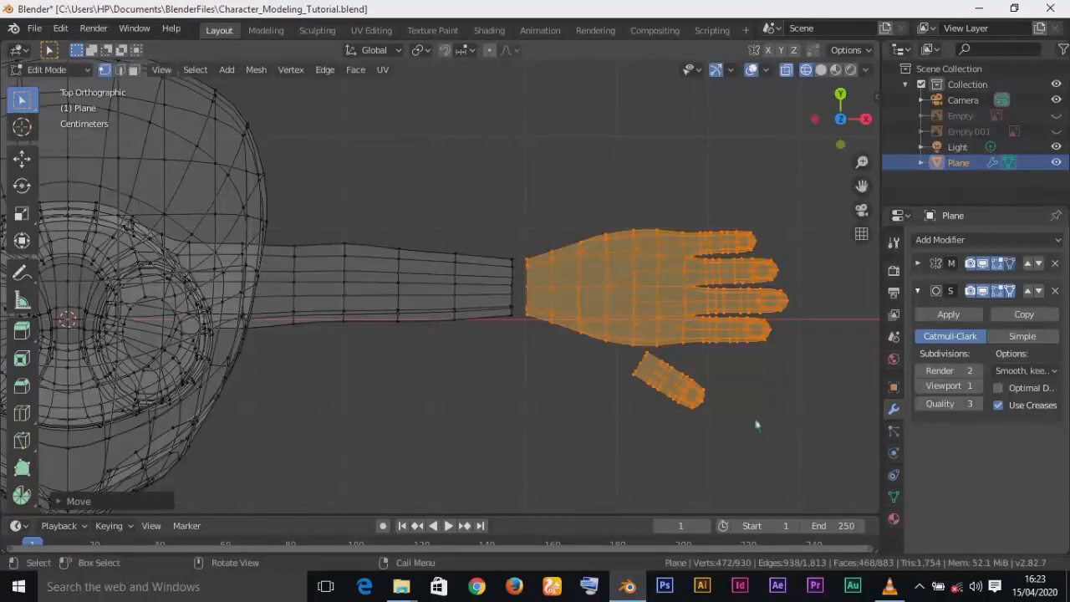
{"action": "key", "text": "z"}
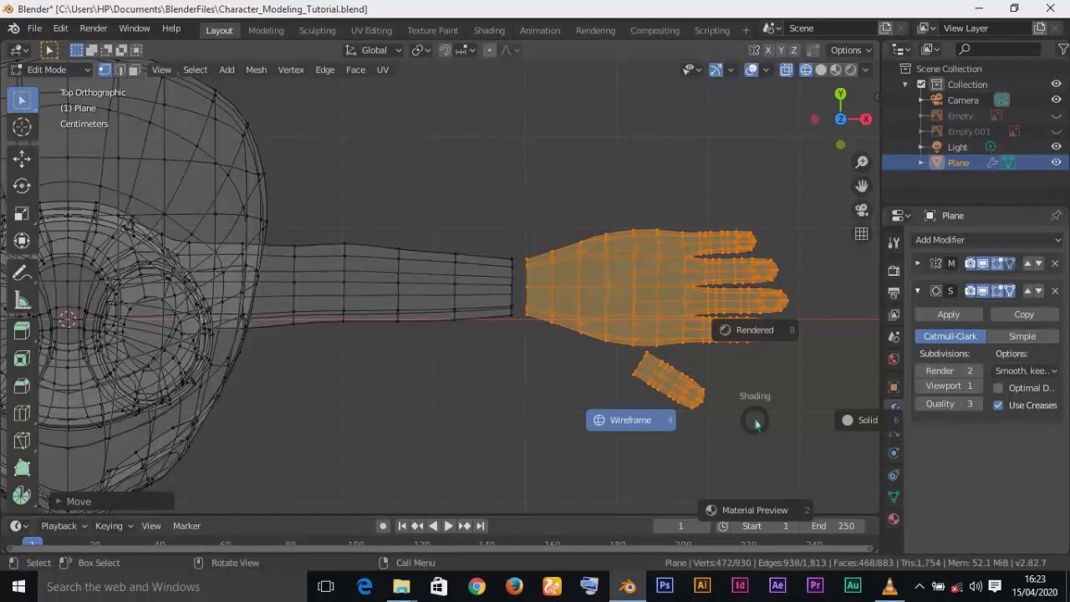
Switch to Solid shading and examine how the hand's wrist lines up with the forearm's open end
{"action": "left_click", "coordinate": [845, 428]}
{"action": "middle_click_drag", "start_coordinate": [528, 447], "coordinate": [465, 165]}
{"action": "middle_click_drag", "start_coordinate": [502, 203], "coordinate": [564, 362]}
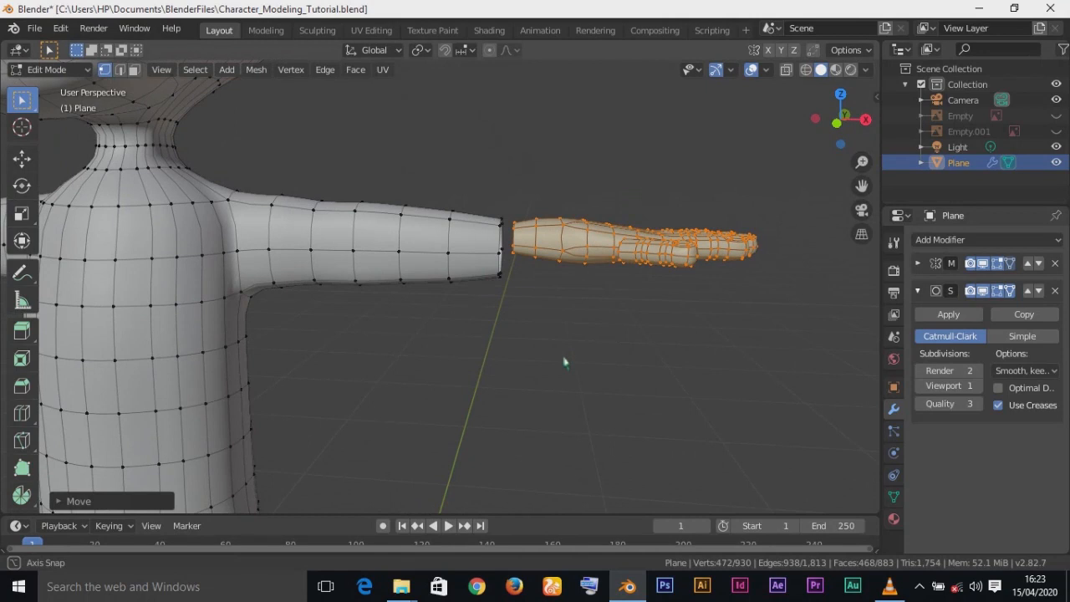
{"action": "middle_click_drag", "start_coordinate": [563, 362], "coordinate": [564, 360]}
{"action": "scroll", "coordinate": [563, 361], "scroll_direction": "down", "scroll_amount": 2}
{"action": "scroll", "coordinate": [563, 360], "scroll_direction": "up", "scroll_amount": 3}
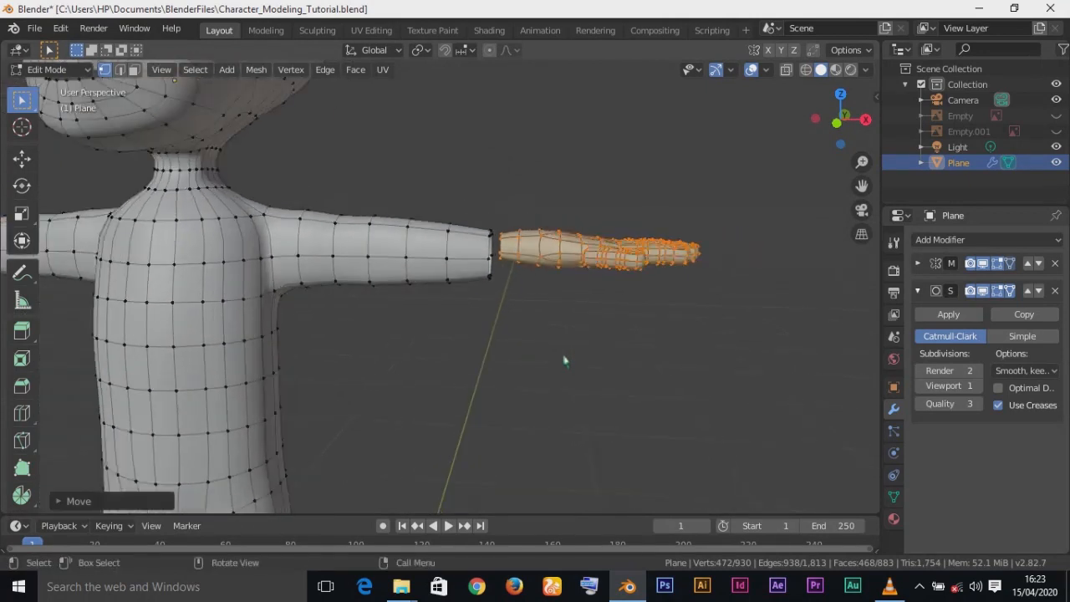
{"action": "scroll", "coordinate": [565, 361], "scroll_direction": "up", "scroll_amount": 1}
{"action": "middle_click_drag", "start_coordinate": [564, 361], "coordinate": [572, 464]}
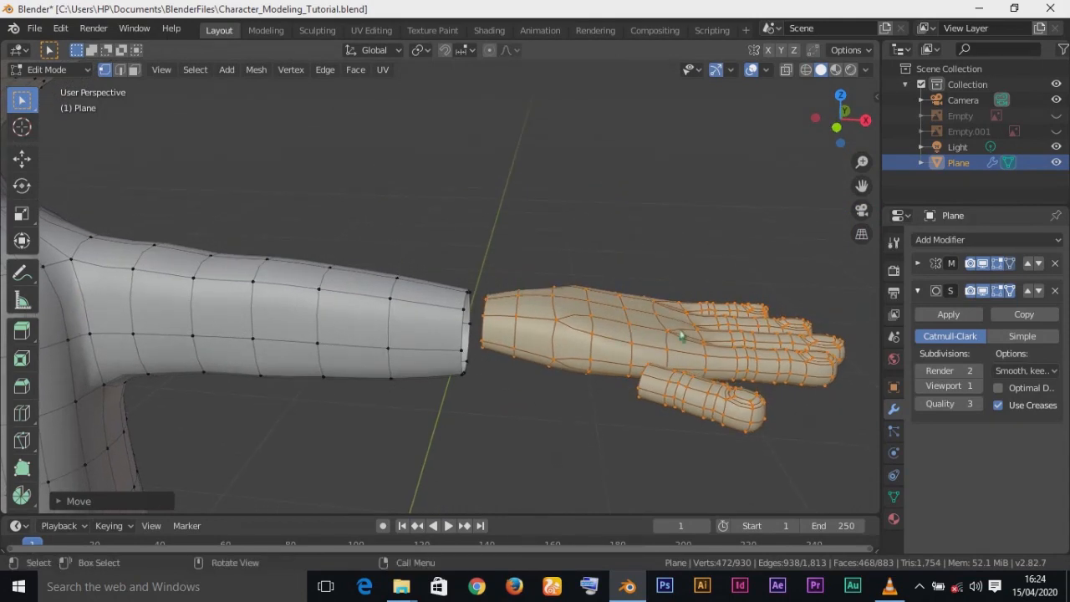
Select the row of vertices across the back of the hand just behind the fingers and begin adding the row behind it
{"action": "left_click", "coordinate": [668, 338]}
{"action": "middle_click_drag", "start_coordinate": [667, 337], "coordinate": [658, 328]}
{"action": "left_click", "coordinate": [658, 326], "text": "alt"}
{"action": "left_click", "coordinate": [657, 325]}
{"action": "key", "text": "KP_7"}
{"action": "left_click", "coordinate": [643, 377], "text": "alt+shift"}
{"action": "left_click", "coordinate": [618, 377], "text": "shift"}
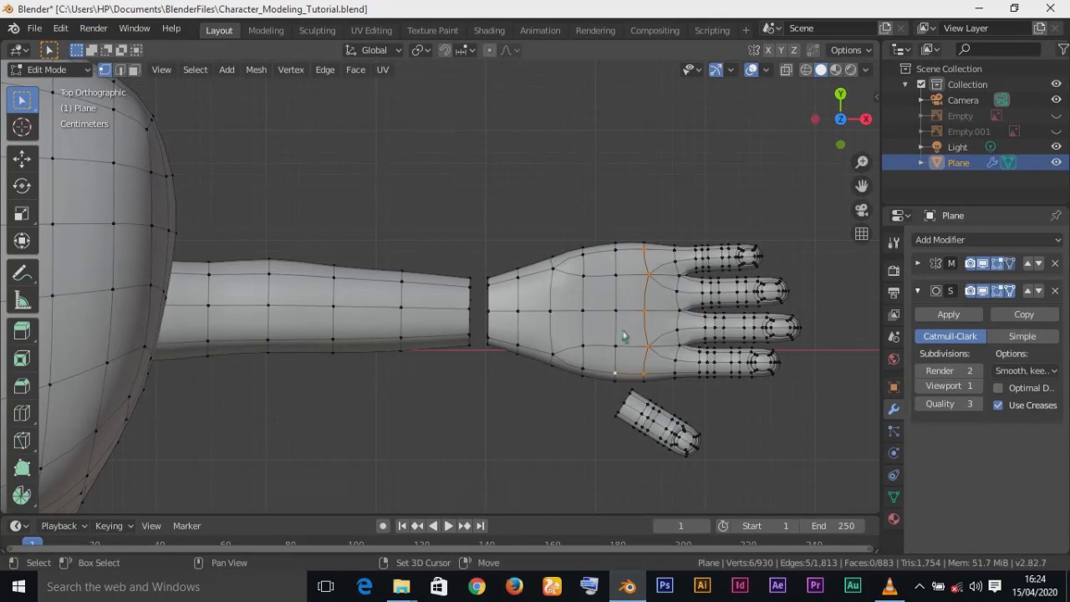
Extend the vertex selection across the back of the hand, row by row, to where the palm narrows toward the wrist
{"action": "left_click", "coordinate": [618, 314], "text": "shift"}
{"action": "left_click", "coordinate": [617, 345], "text": "shift"}
{"action": "left_click", "coordinate": [616, 277], "text": "shift"}
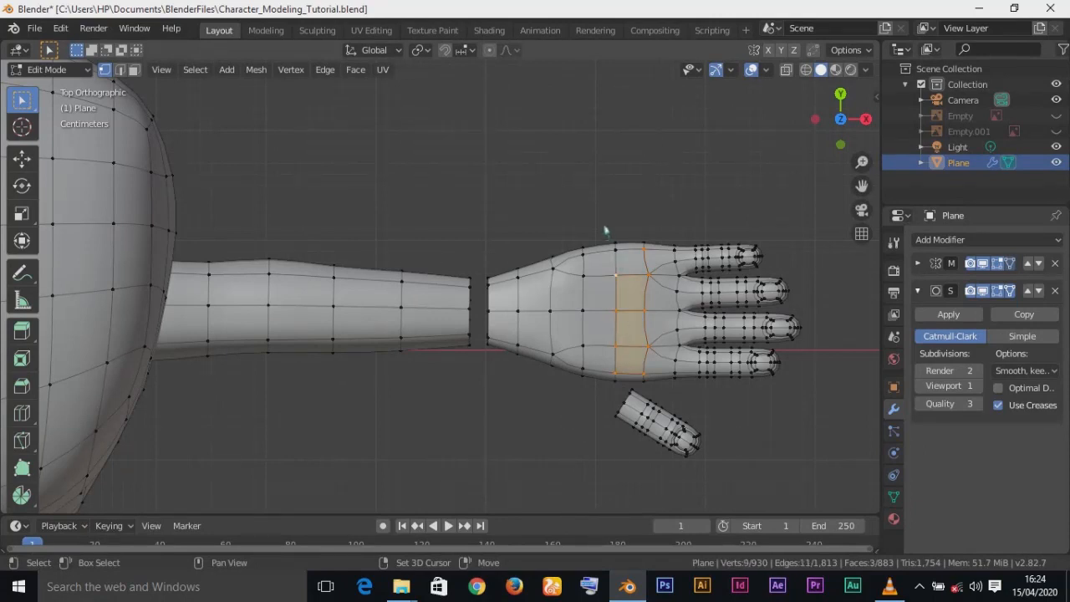
{"action": "left_click", "coordinate": [617, 251], "text": "shift"}
{"action": "left_click", "coordinate": [585, 279], "text": "shift"}
{"action": "left_click", "coordinate": [585, 316], "text": "shift"}
{"action": "left_click", "coordinate": [585, 351], "text": "shift"}
{"action": "double_click", "coordinate": [586, 370], "text": "shift"}
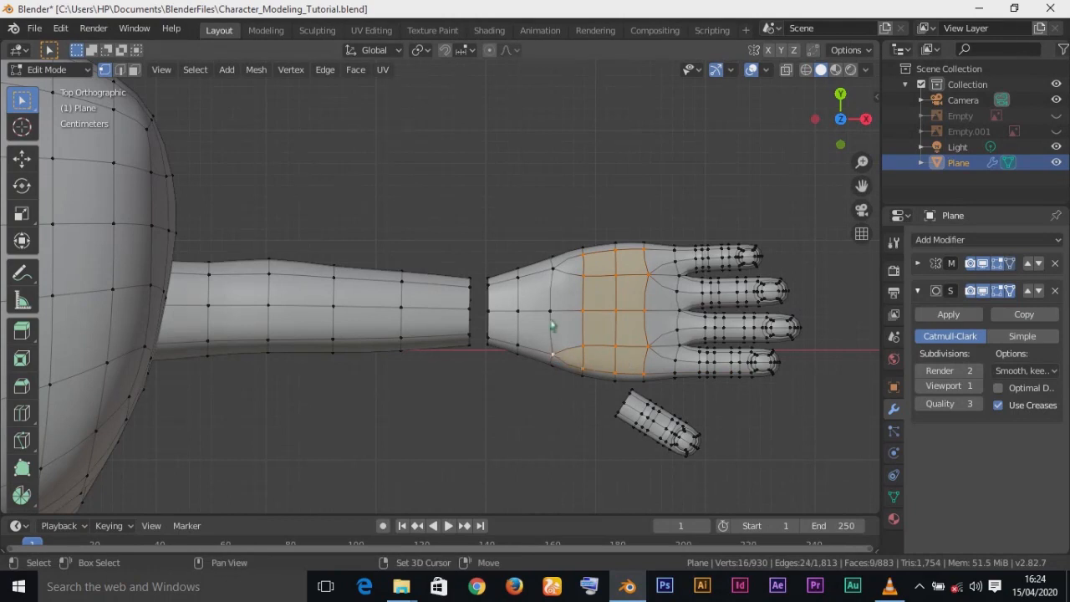
{"action": "left_click", "coordinate": [551, 315], "text": "shift"}
{"action": "left_click", "coordinate": [553, 269], "text": "shift"}
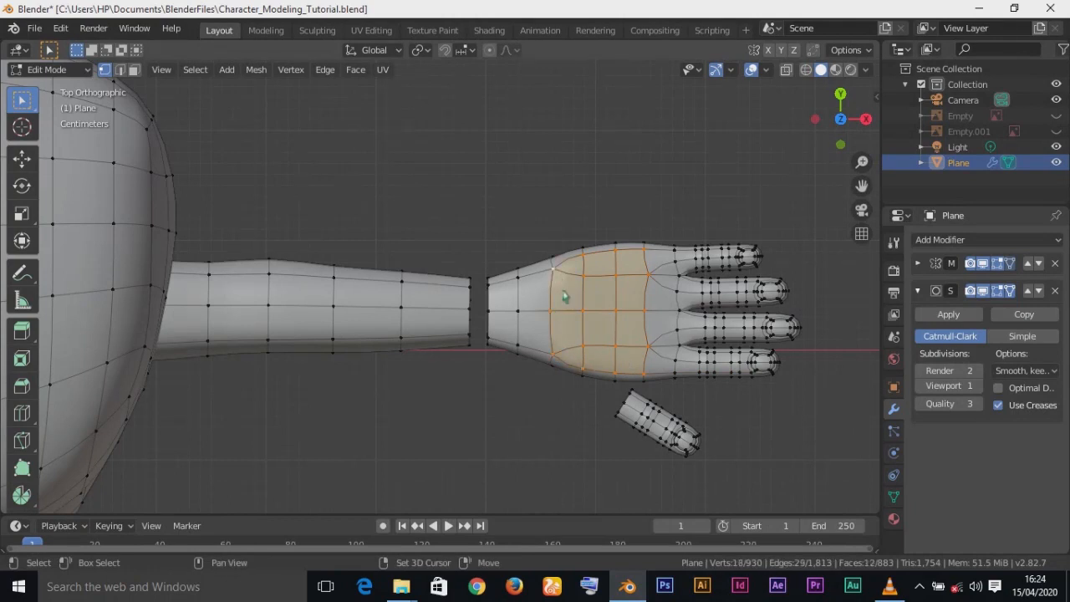
Add the upper vertices of the last two wrist loops to the selection, up to the open wrist edge
{"action": "key", "text": "KP_1"}
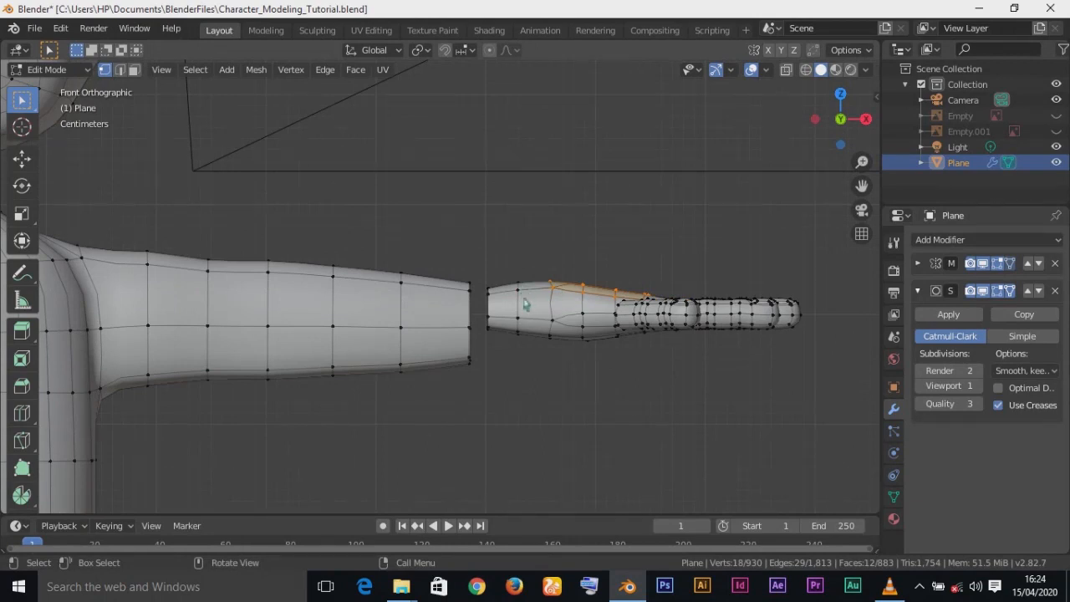
{"action": "key", "text": "KP_7"}
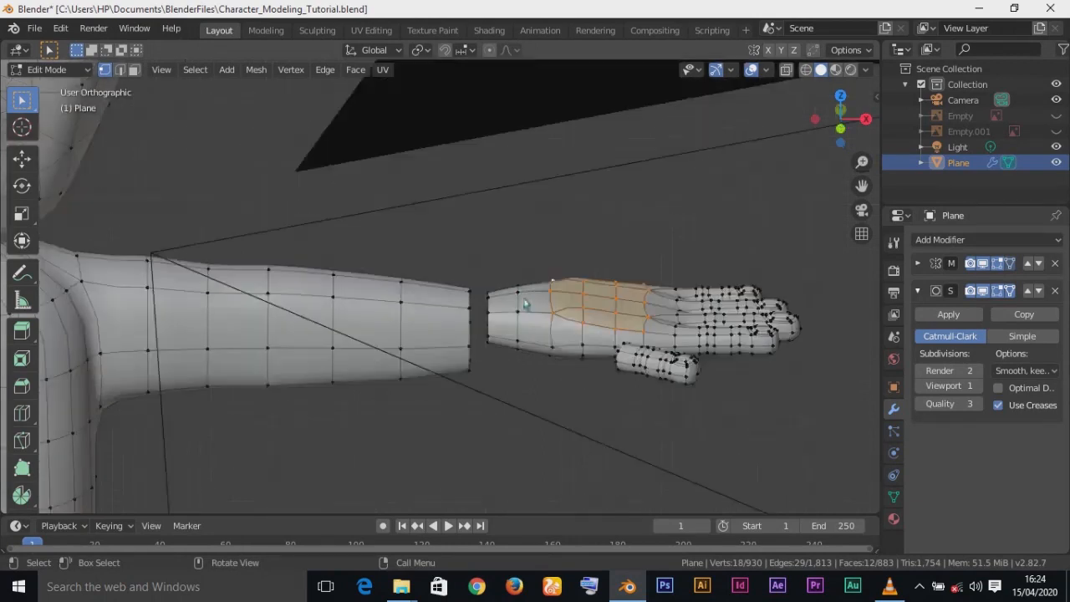
{"action": "left_click", "coordinate": [519, 281], "text": "shift"}
{"action": "left_click", "coordinate": [519, 314], "text": "shift"}
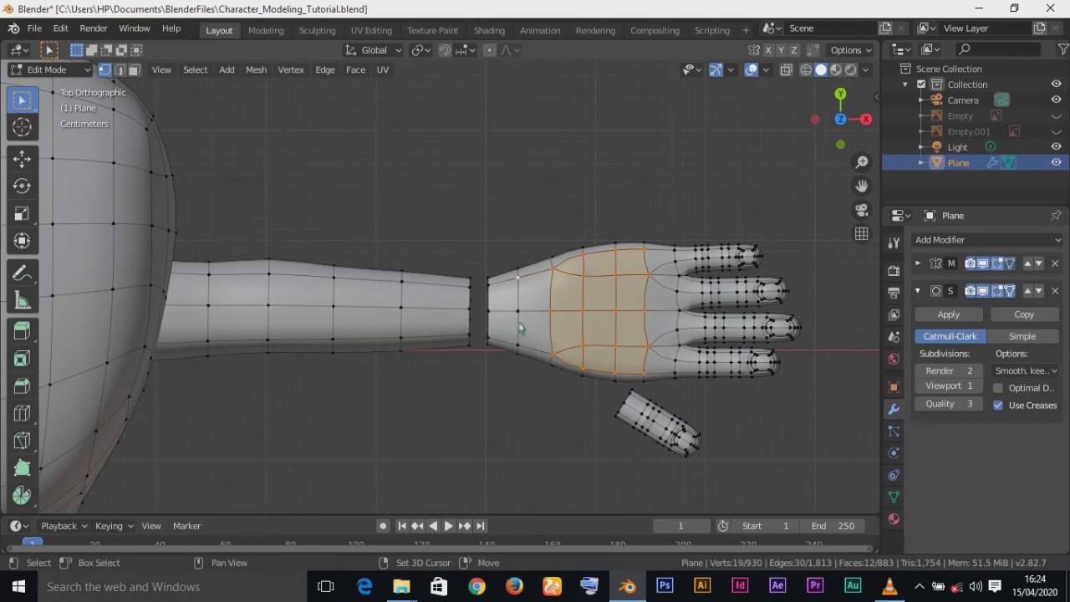
{"action": "left_click", "coordinate": [518, 344], "text": "shift"}
{"action": "left_click", "coordinate": [494, 313], "text": "shift"}
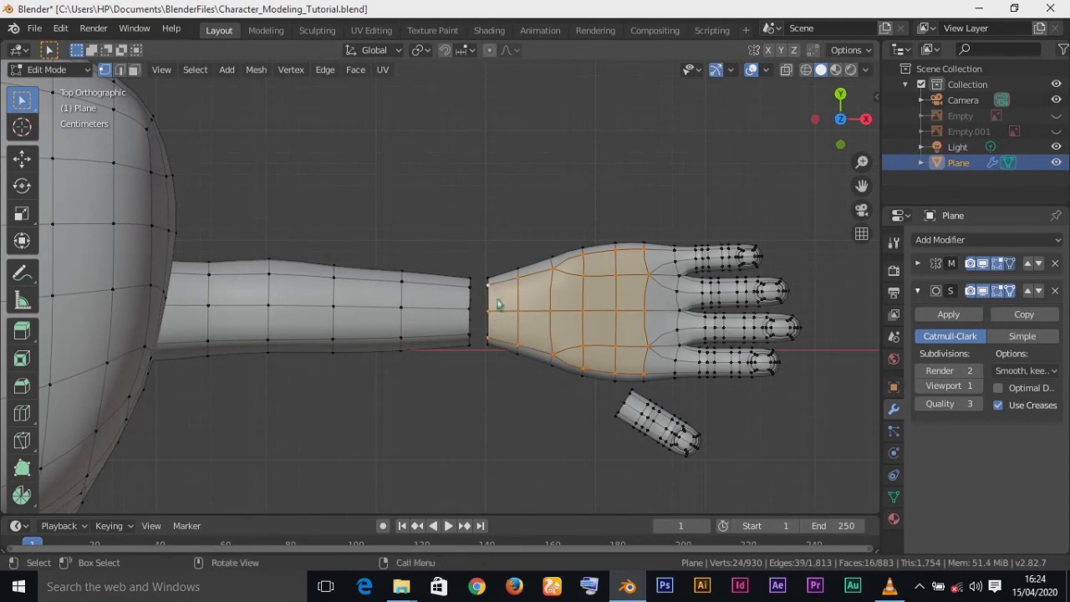
Raise the selected back-of-hand vertices about 0.0007 m along Z in front view with the Move tool
{"action": "key", "text": "KP_1"}
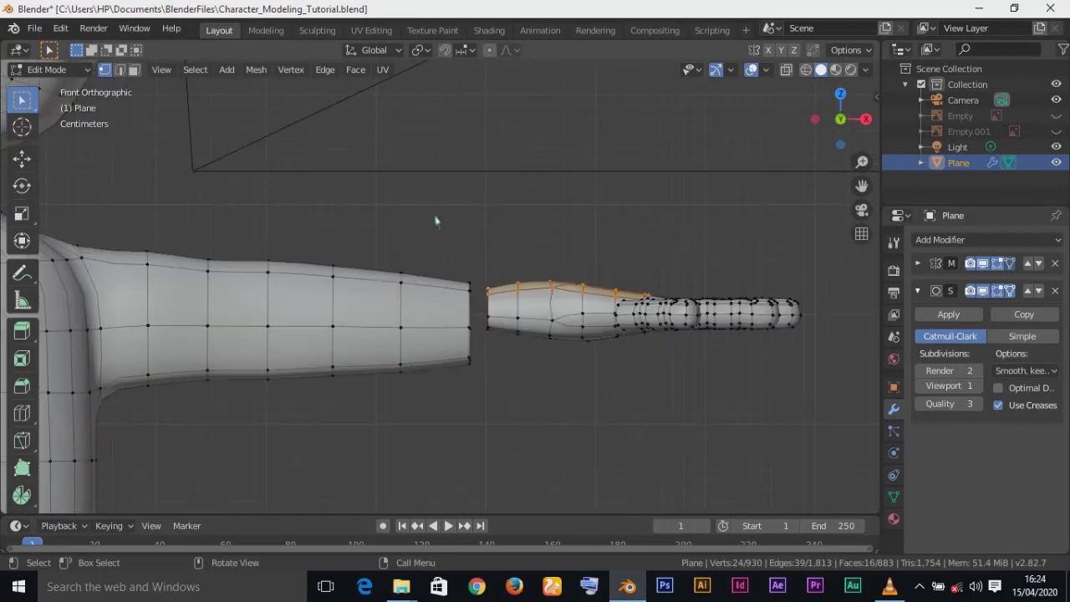
{"action": "left_click", "coordinate": [24, 159]}
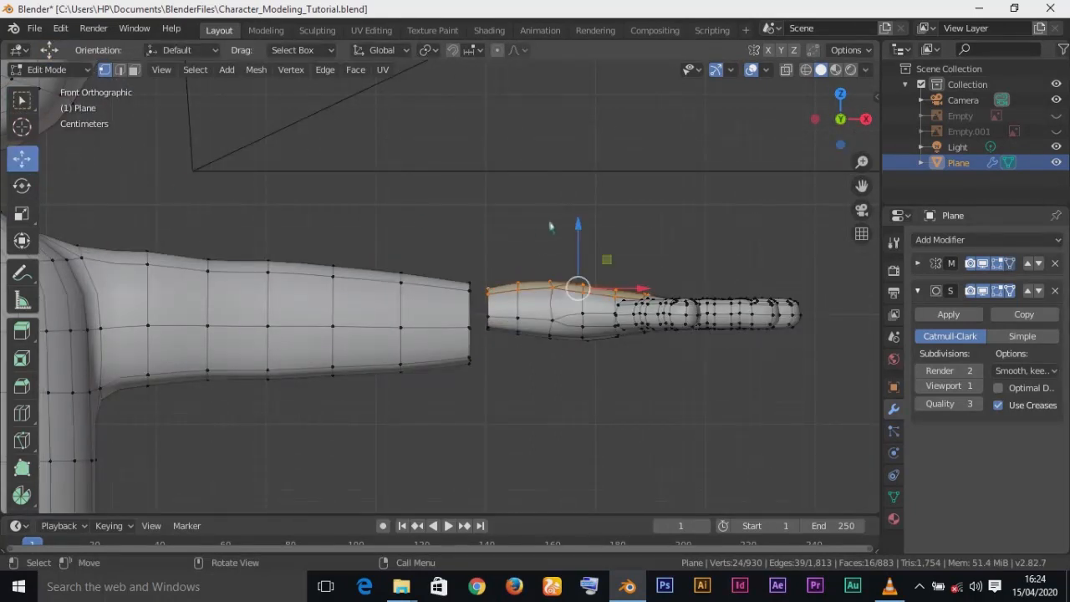
{"action": "left_click_drag", "start_coordinate": [578, 227], "coordinate": [579, 229]}
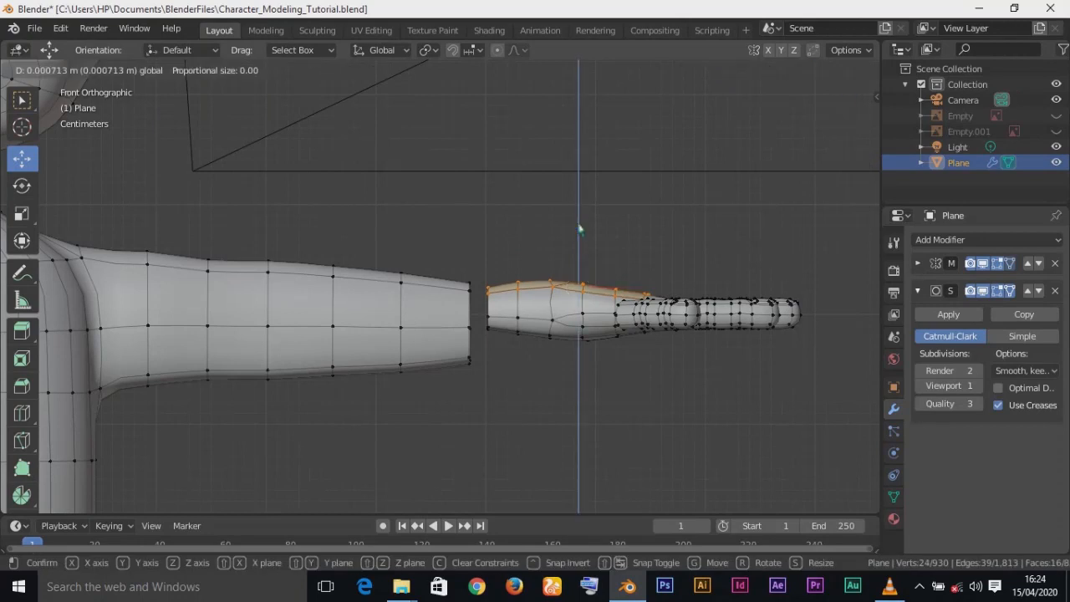
{"action": "left_click_drag", "start_coordinate": [580, 228], "coordinate": [581, 228]}
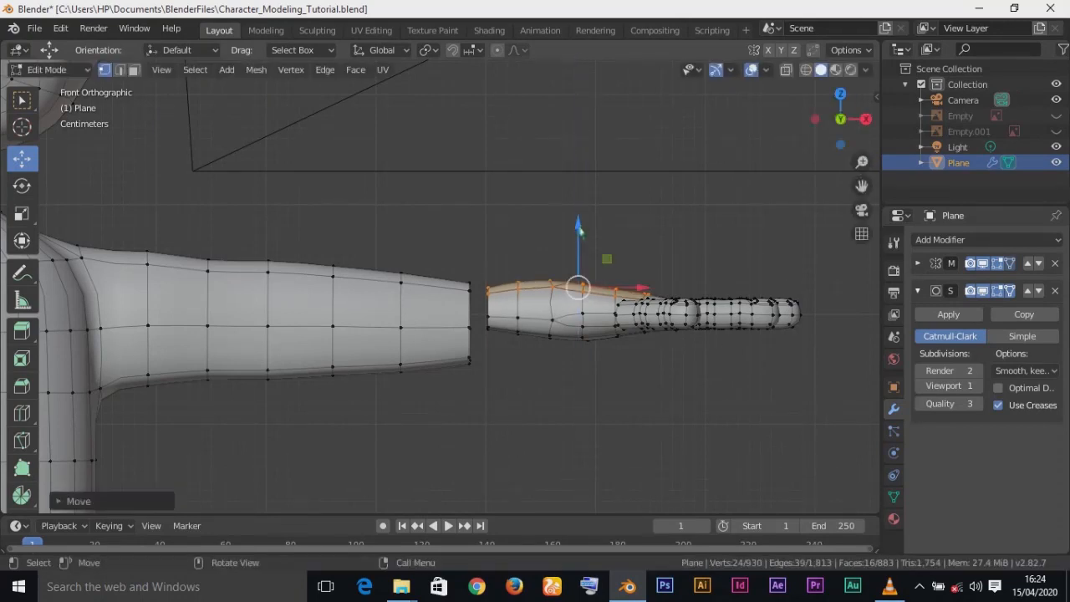
Select the three top vertices of the second wrist loop and raise them slightly along Z in front view
{"action": "left_click", "coordinate": [520, 297]}
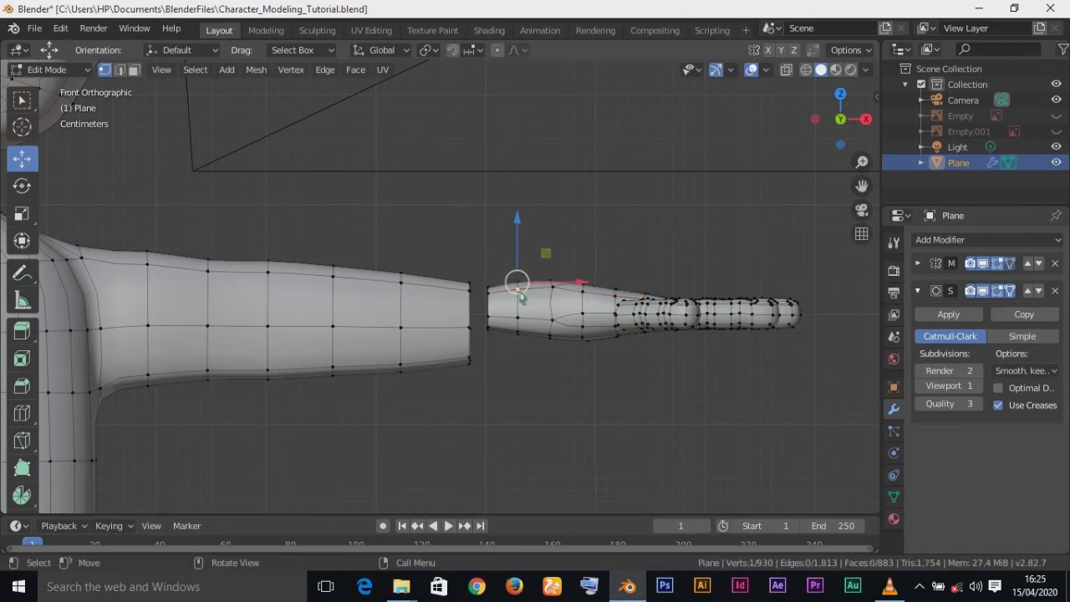
{"action": "key", "text": "KP_7"}
{"action": "left_click", "coordinate": [527, 283], "text": "shift"}
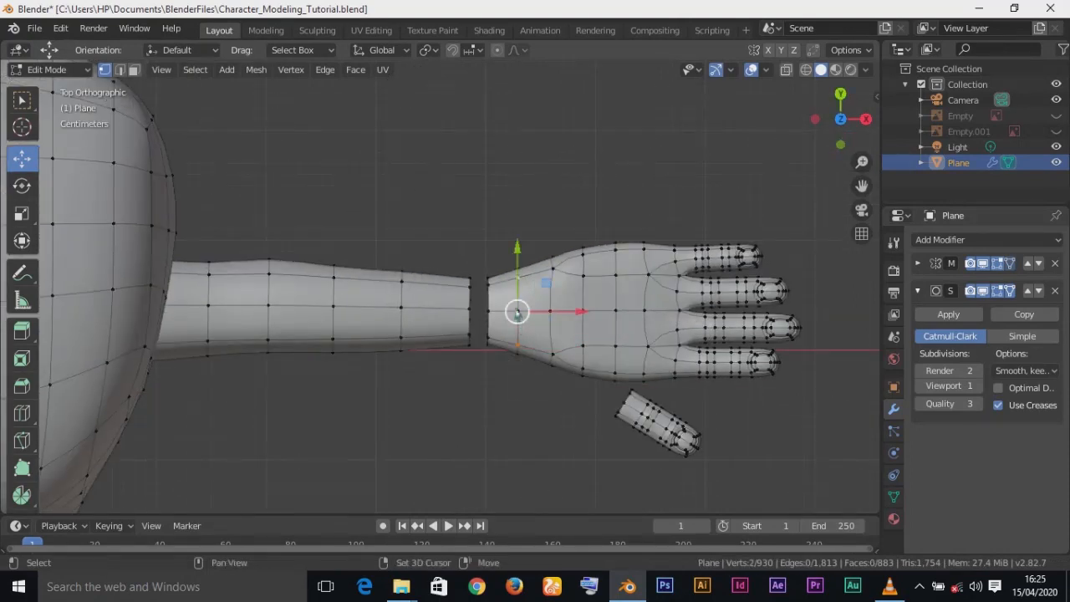
{"action": "left_click", "coordinate": [522, 324], "text": "shift"}
{"action": "key", "text": "KP_1"}
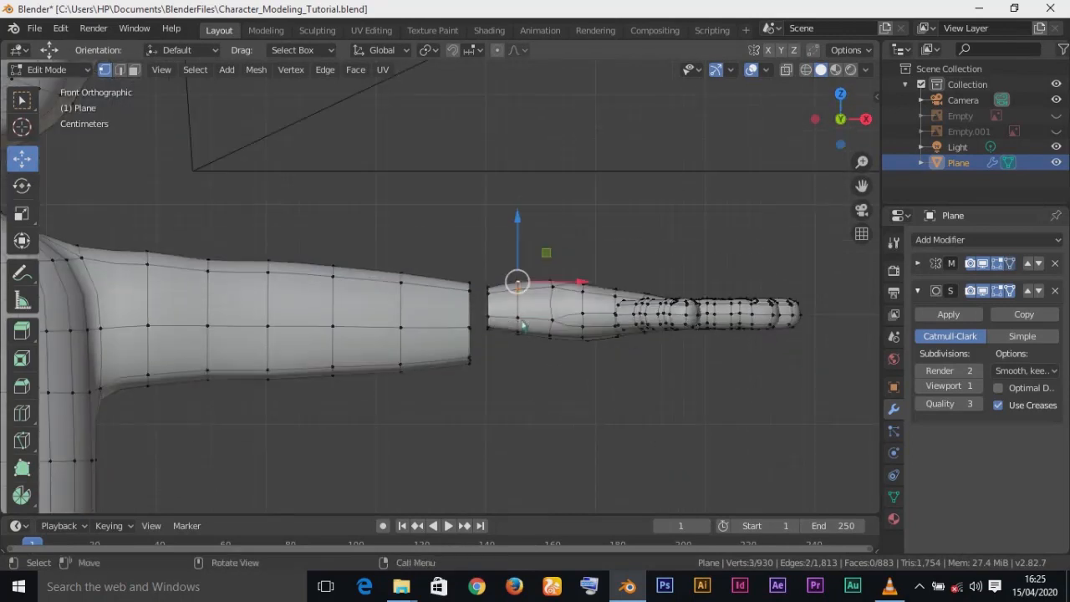
{"action": "left_click_drag", "start_coordinate": [519, 226], "coordinate": [518, 221]}
Select the two upper side vertices of the second wrist loop and raise them slightly along Z
{"action": "mouse_move", "coordinate": [546, 314]}
{"action": "middle_mouse_down"}
{"action": "mouse_move", "coordinate": [593, 342]}
{"action": "mouse_move", "coordinate": [555, 313]}
{"action": "middle_mouse_up"}
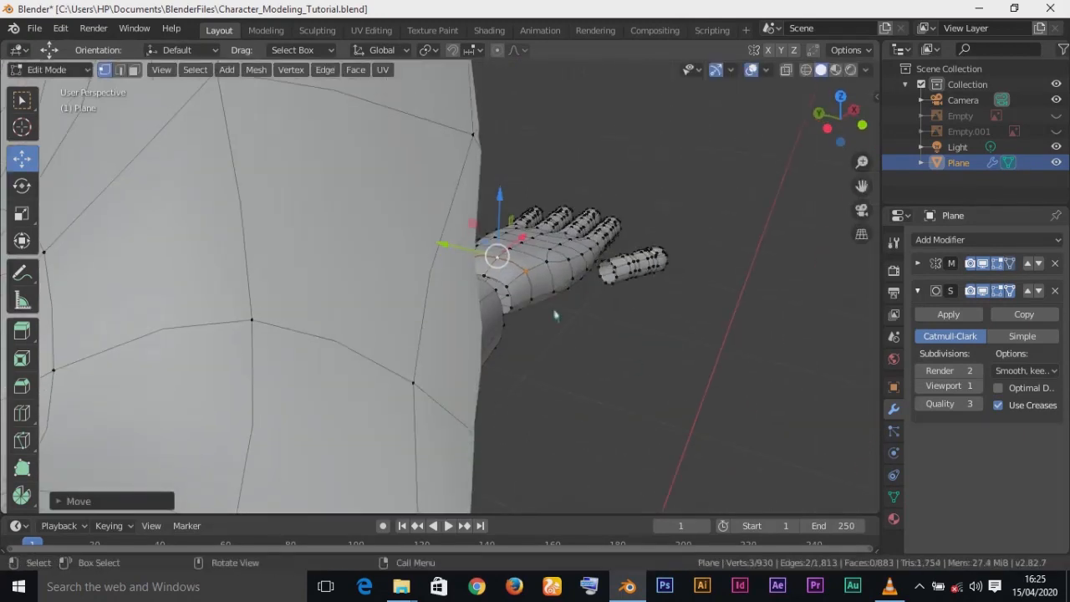
{"action": "middle_click_drag", "start_coordinate": [497, 249], "coordinate": [540, 289]}
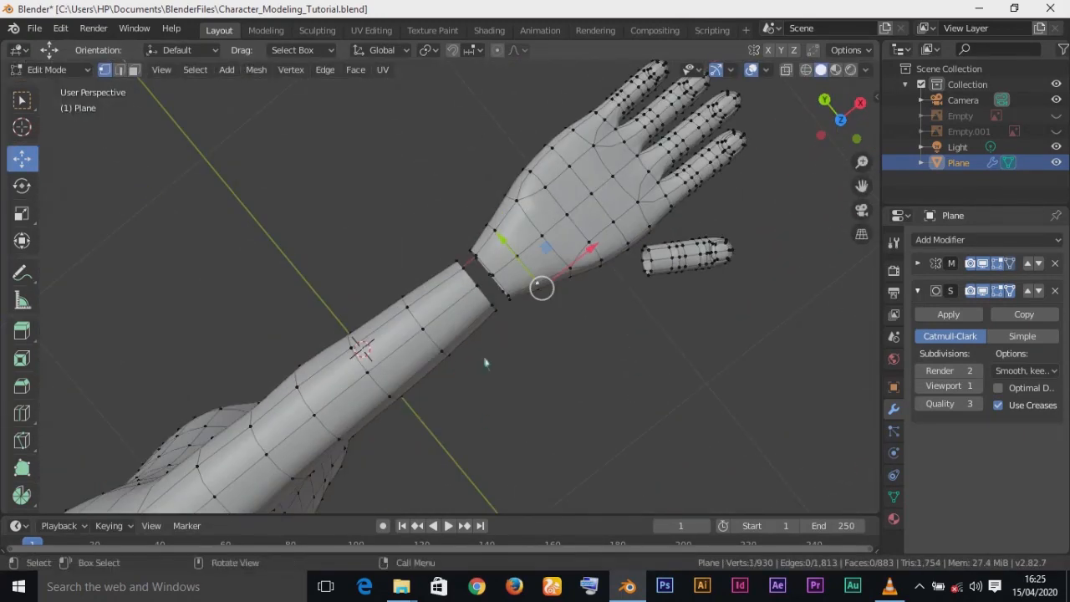
{"action": "left_click", "coordinate": [489, 225], "text": "shift"}
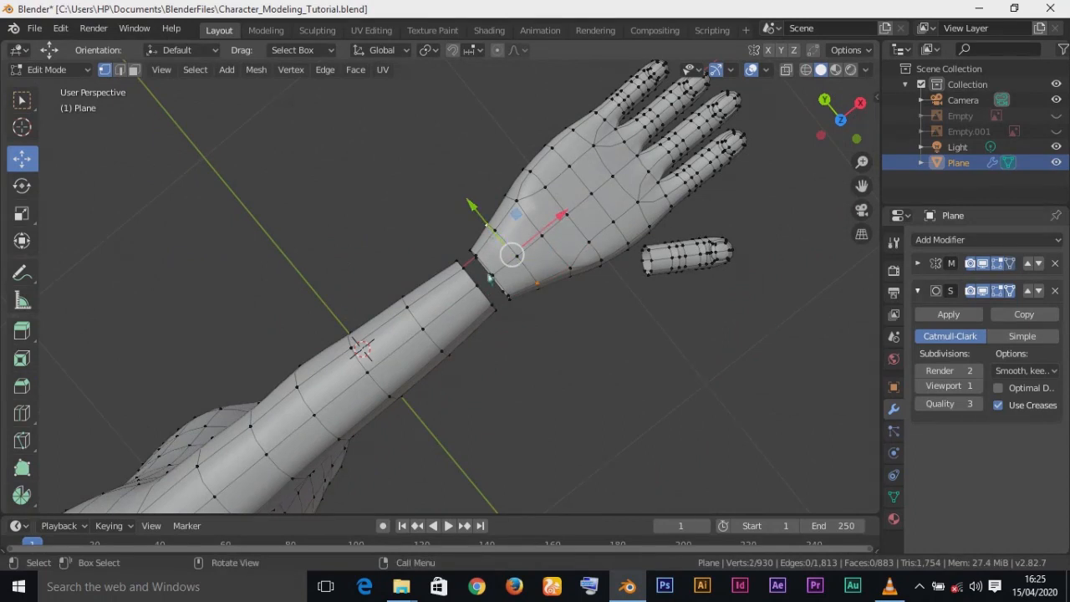
{"action": "key", "text": "KP_1"}
{"action": "left_click_drag", "start_coordinate": [517, 243], "coordinate": [515, 234]}
{"action": "key", "text": "KP_5"}
Select the three top vertices of the open wrist edge and raise them along Z to the forearm's upper edge
{"action": "middle_click_drag", "start_coordinate": [493, 322], "coordinate": [554, 382]}
{"action": "left_click", "coordinate": [517, 305]}
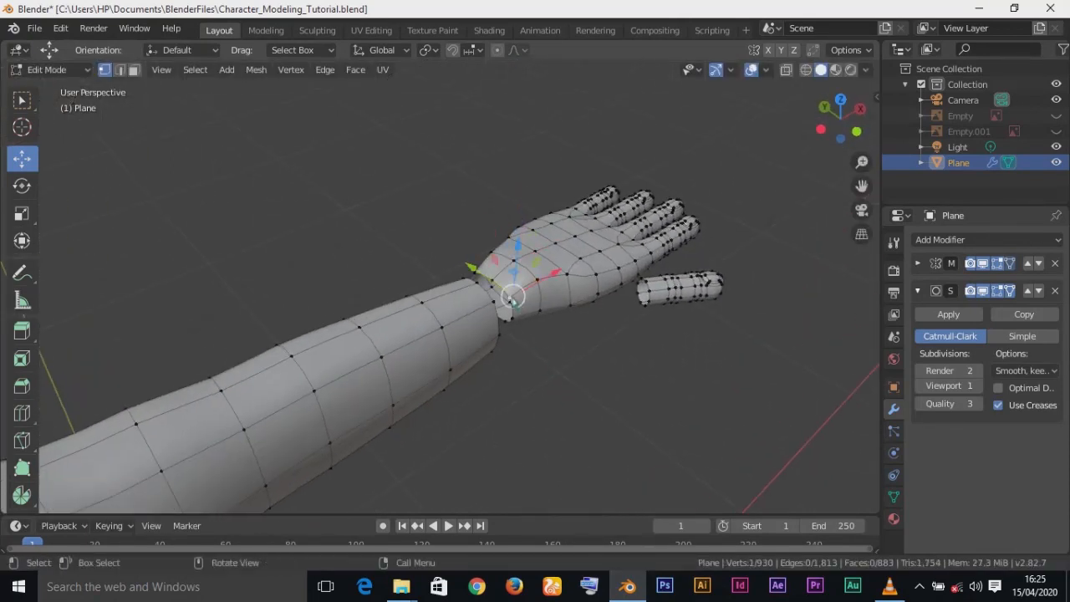
{"action": "mouse_move", "coordinate": [518, 305]}
{"action": "middle_mouse_down"}
{"action": "mouse_move", "coordinate": [552, 336]}
{"action": "mouse_move", "coordinate": [513, 306]}
{"action": "middle_mouse_up"}
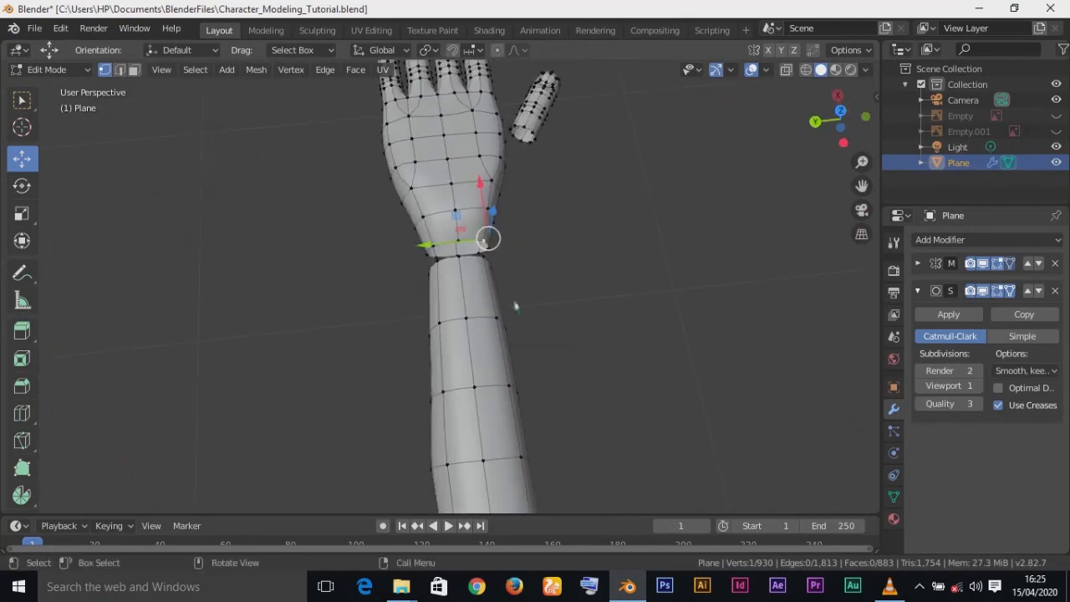
{"action": "left_click", "coordinate": [433, 250], "text": "ctrl"}
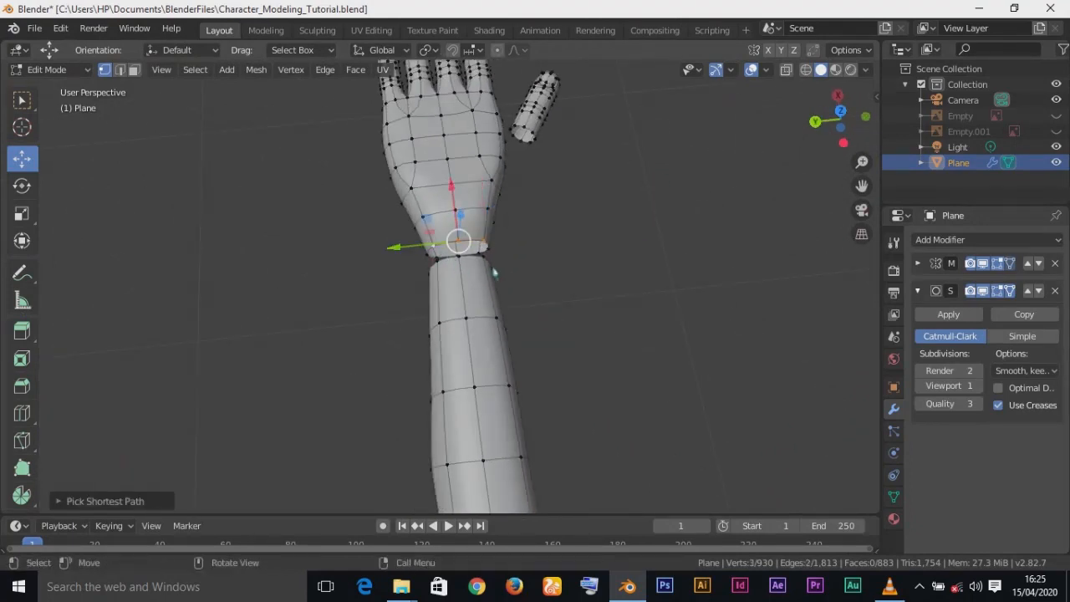
{"action": "key", "text": "KP_3"}
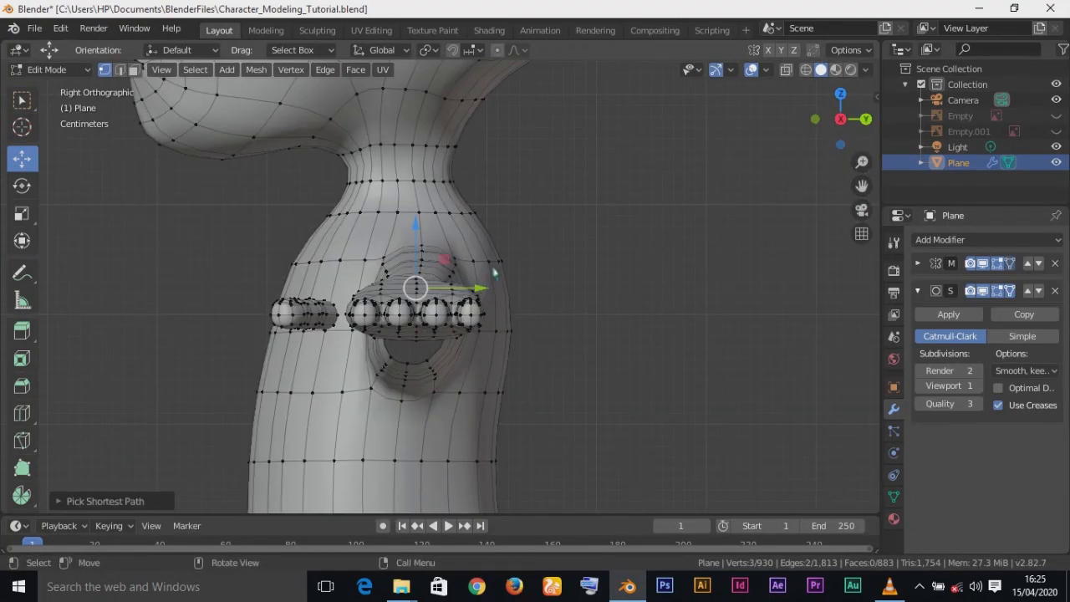
{"action": "key", "text": "KP_1"}
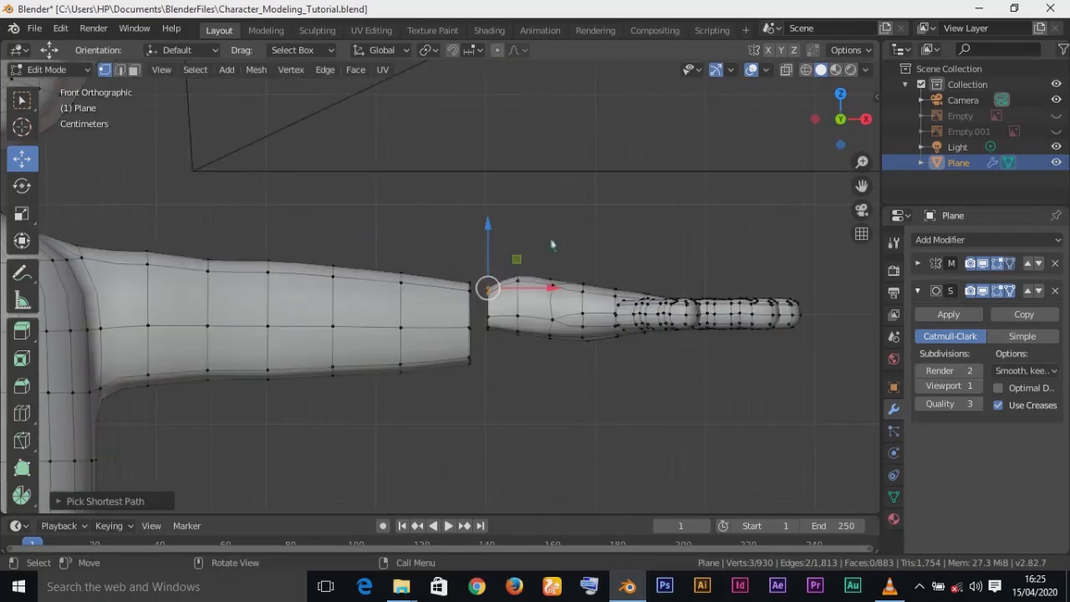
{"action": "left_click_drag", "start_coordinate": [488, 223], "coordinate": [490, 220]}
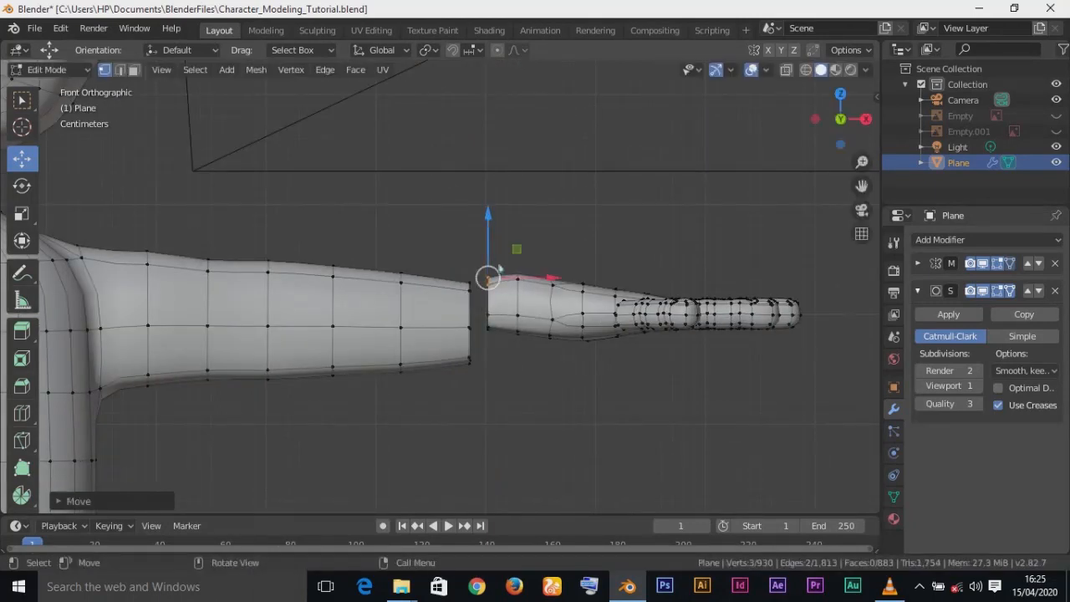
Raise the two upper side vertices of the open wrist edge about 0.0075 m along Z
{"action": "mouse_move", "coordinate": [494, 251]}
{"action": "middle_mouse_down"}
{"action": "mouse_move", "coordinate": [628, 360]}
{"action": "mouse_move", "coordinate": [505, 409]}
{"action": "mouse_move", "coordinate": [488, 251]}
{"action": "middle_mouse_up"}
{"action": "left_click", "coordinate": [495, 292], "text": "shift"}
{"action": "left_click_drag", "start_coordinate": [490, 221], "coordinate": [488, 210]}
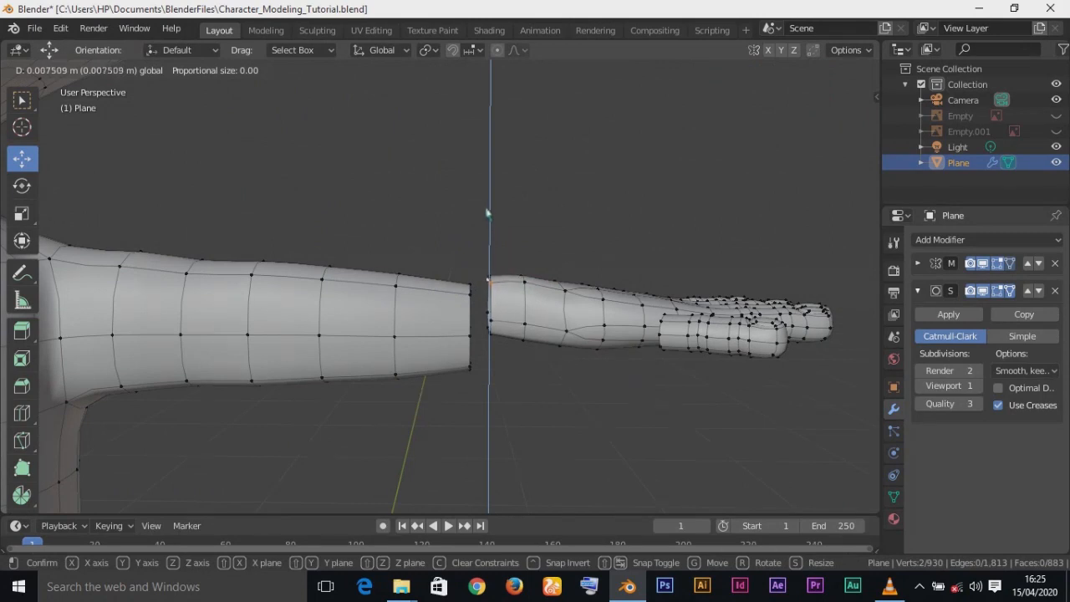
{"action": "left_click", "coordinate": [488, 214]}
Select the upper side vertices of the second wrist loop again and adjust their height along Z
{"action": "middle_click_drag", "start_coordinate": [514, 359], "coordinate": [545, 373]}
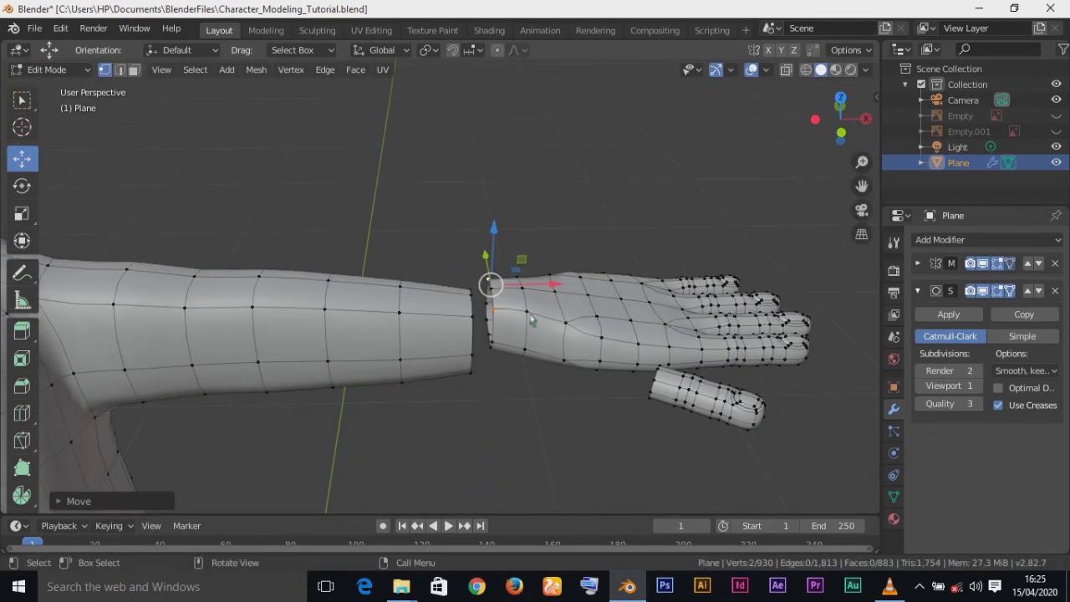
{"action": "left_click", "coordinate": [528, 301]}
{"action": "middle_click_drag", "start_coordinate": [529, 328], "coordinate": [574, 380]}
{"action": "left_click", "coordinate": [504, 263], "text": "shift"}
{"action": "middle_click_drag", "start_coordinate": [558, 418], "coordinate": [527, 246]}
{"action": "left_click_drag", "start_coordinate": [518, 204], "coordinate": [519, 219]}
Select the three underside vertices of the second wrist loop and lower them slightly along Z in front view
{"action": "left_click", "coordinate": [537, 286], "text": "alt"}
{"action": "key", "text": "KP_1"}
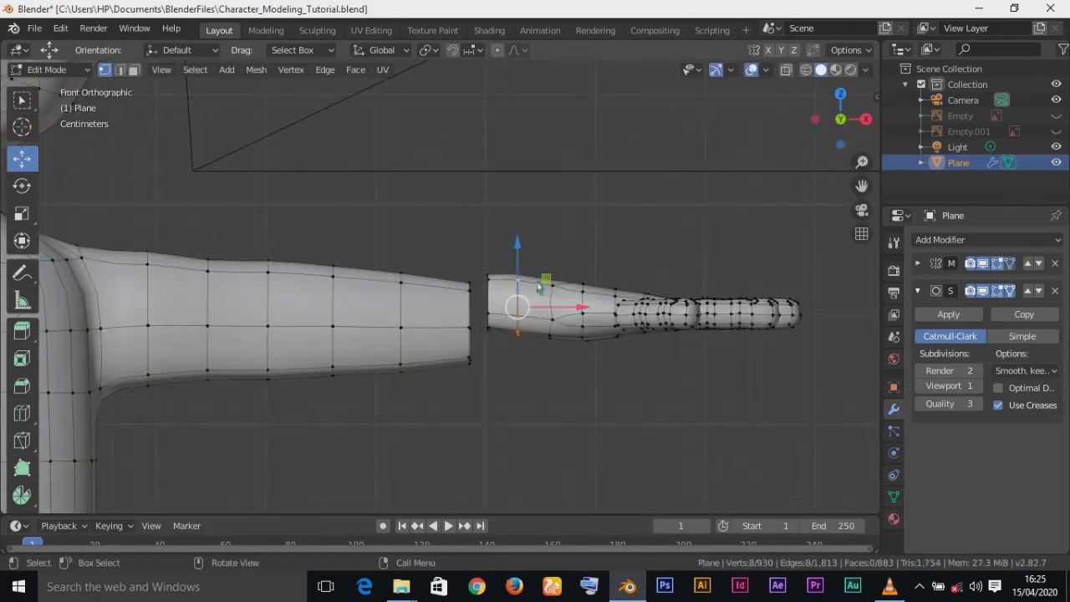
{"action": "scroll", "coordinate": [573, 352], "scroll_direction": "down", "scroll_amount": 1}
{"action": "scroll", "coordinate": [574, 353], "scroll_direction": "up", "scroll_amount": 3}
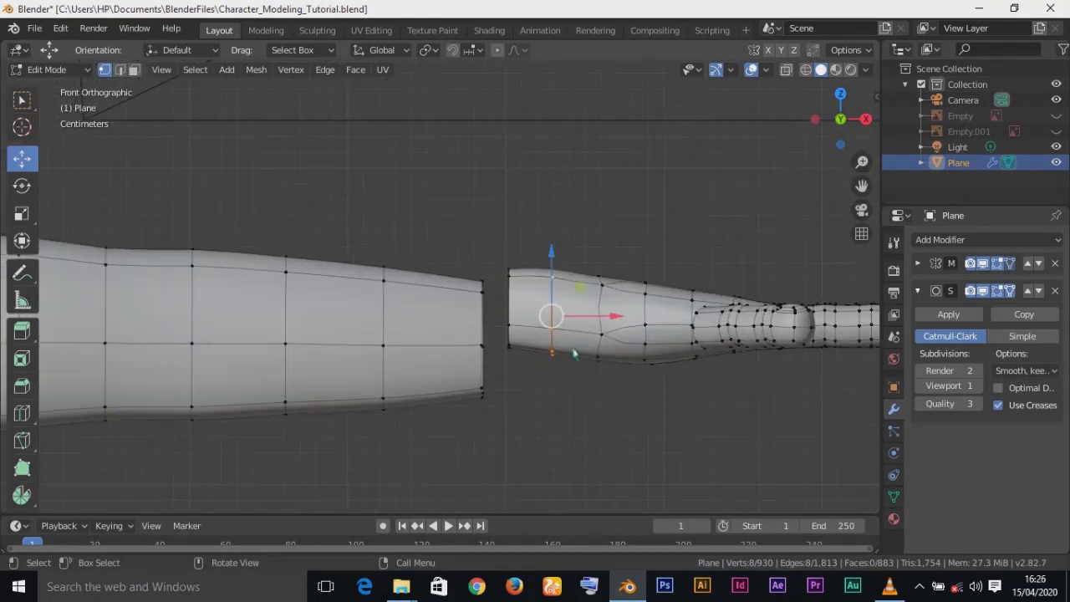
{"action": "middle_click_drag", "start_coordinate": [576, 374], "coordinate": [591, 291]}
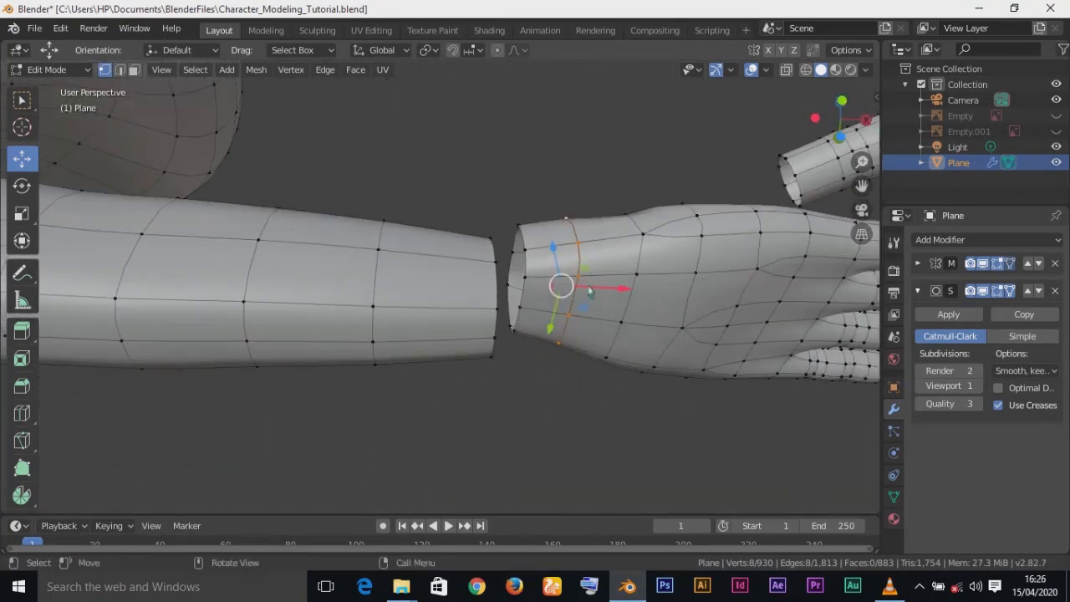
{"action": "left_click", "coordinate": [579, 272]}
{"action": "left_click", "coordinate": [564, 350], "text": "ctrl"}
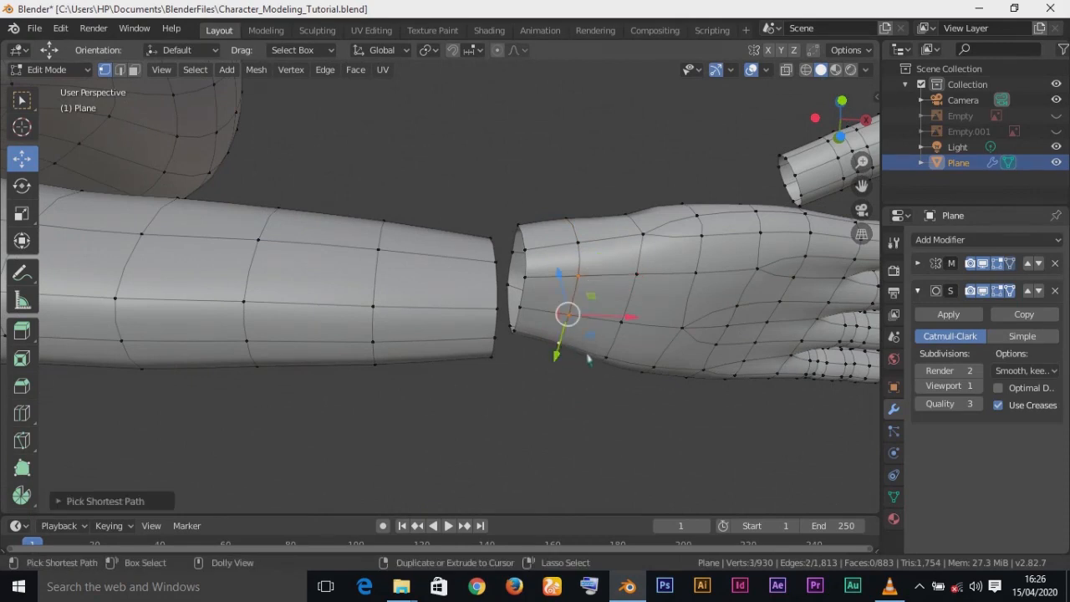
{"action": "key", "text": "KP_1"}
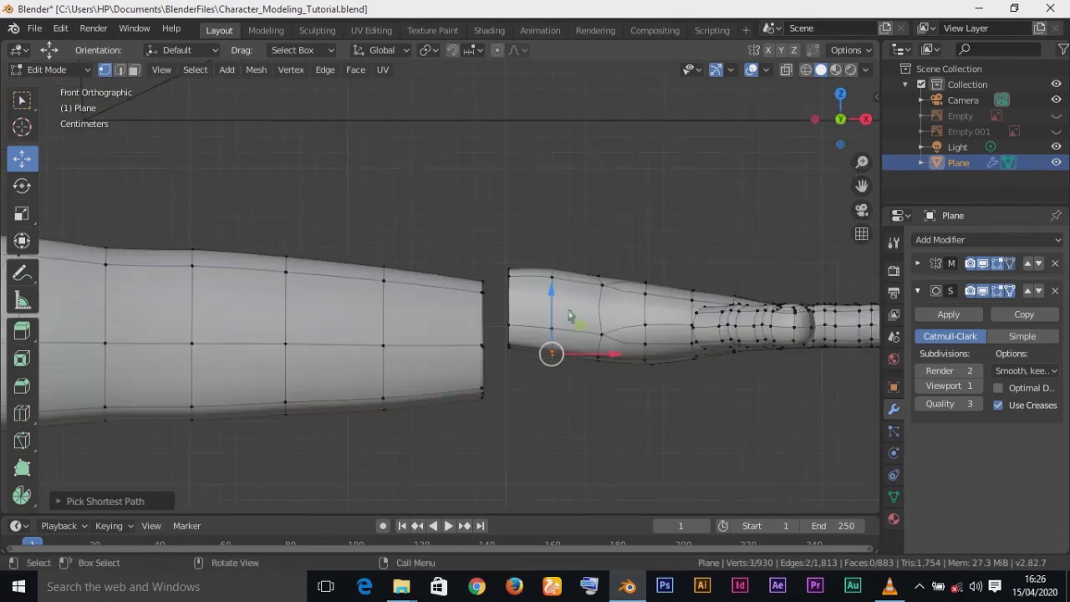
{"action": "left_click_drag", "start_coordinate": [552, 295], "coordinate": [552, 307]}
{"action": "middle_click_drag", "start_coordinate": [552, 307], "coordinate": [536, 292]}
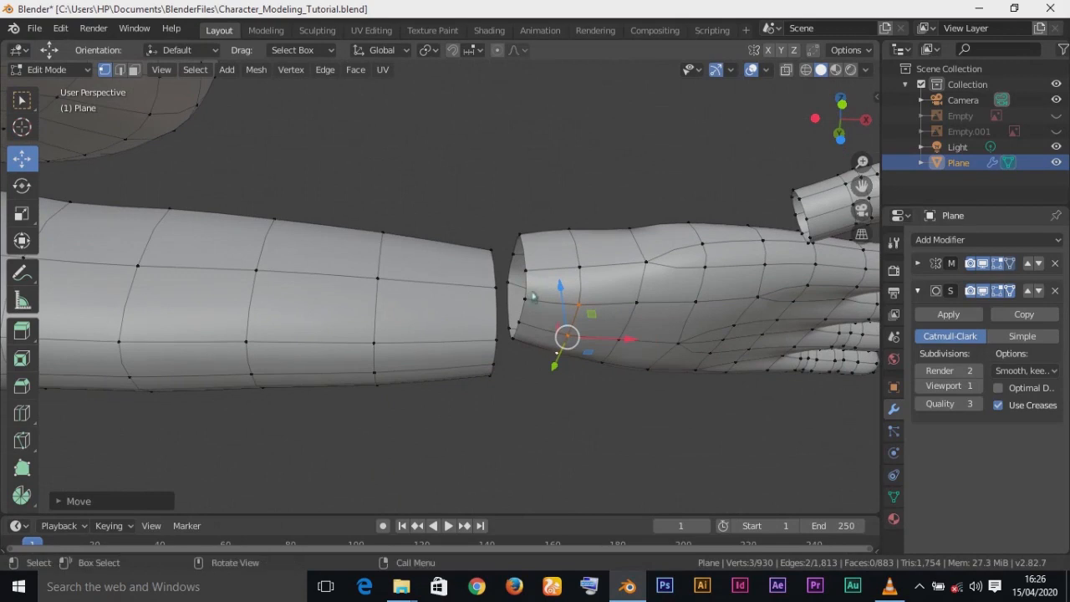
Select the lower vertices of the open wrist edge and move them slightly down along Z in front view
{"action": "left_click", "coordinate": [535, 293], "text": "shift"}
{"action": "left_click", "coordinate": [522, 345], "text": "ctrl"}
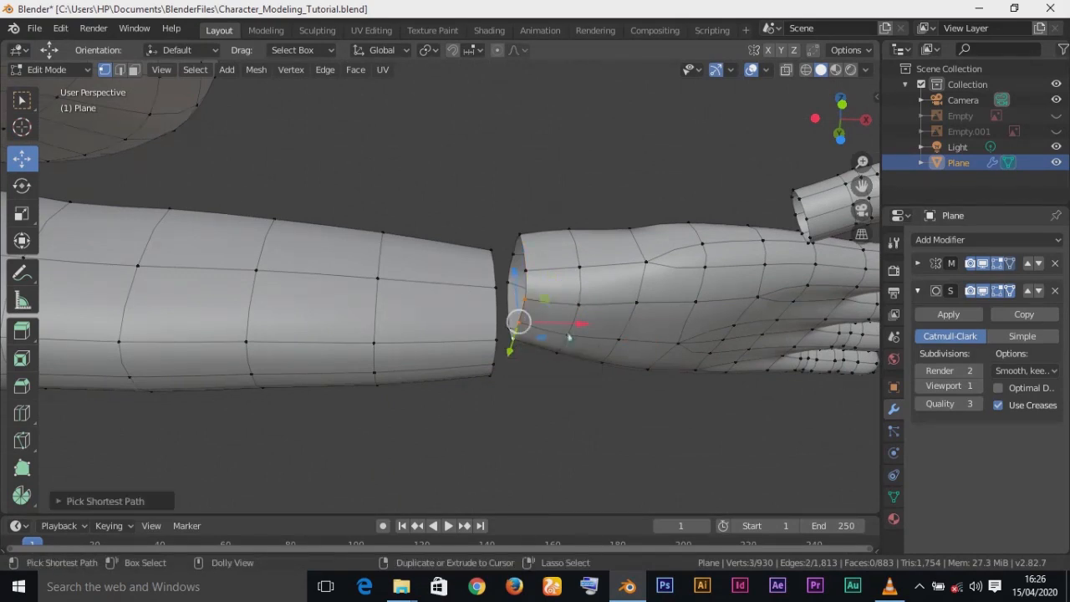
{"action": "key", "text": "ctrl+KP_Subtract"}
{"action": "key", "text": "KP_1"}
{"action": "left_click_drag", "start_coordinate": [512, 295], "coordinate": [511, 301]}
{"action": "middle_click_drag", "start_coordinate": [511, 294], "coordinate": [542, 266]}
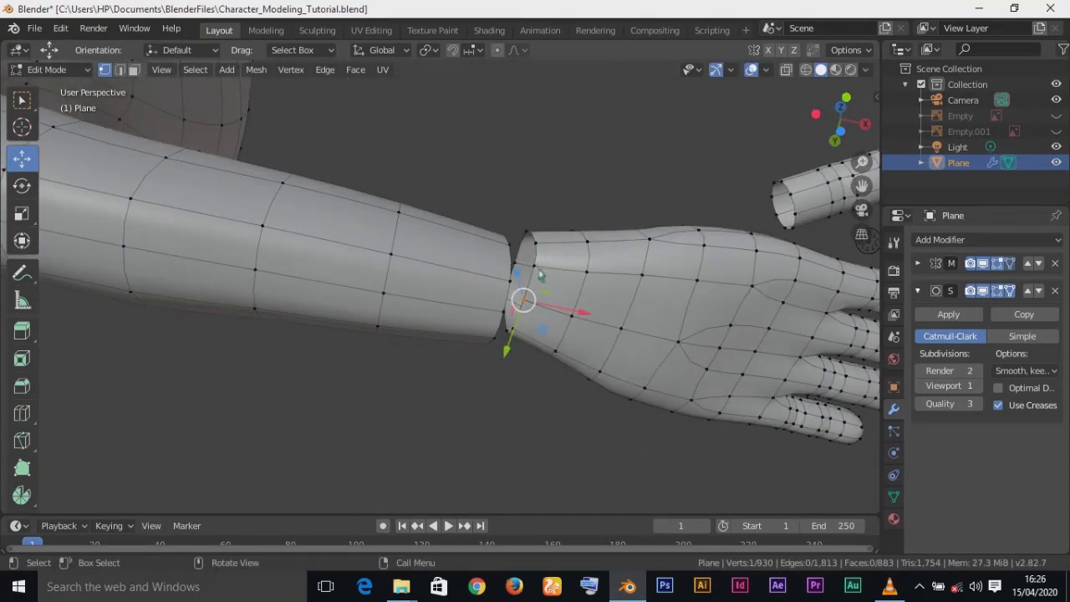
Reselect the three underside vertices of the open wrist edge and lower them about 0.0035 m along Z
{"action": "left_click", "coordinate": [551, 306], "text": "ctrl"}
{"action": "left_click", "coordinate": [524, 331], "text": "ctrl"}
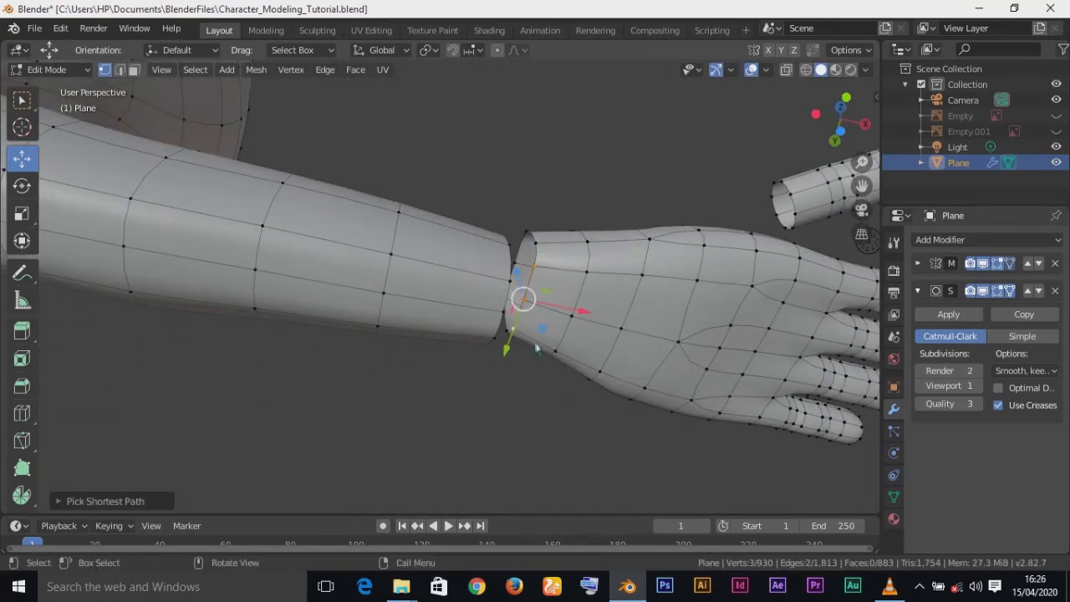
{"action": "key", "text": "KP_1"}
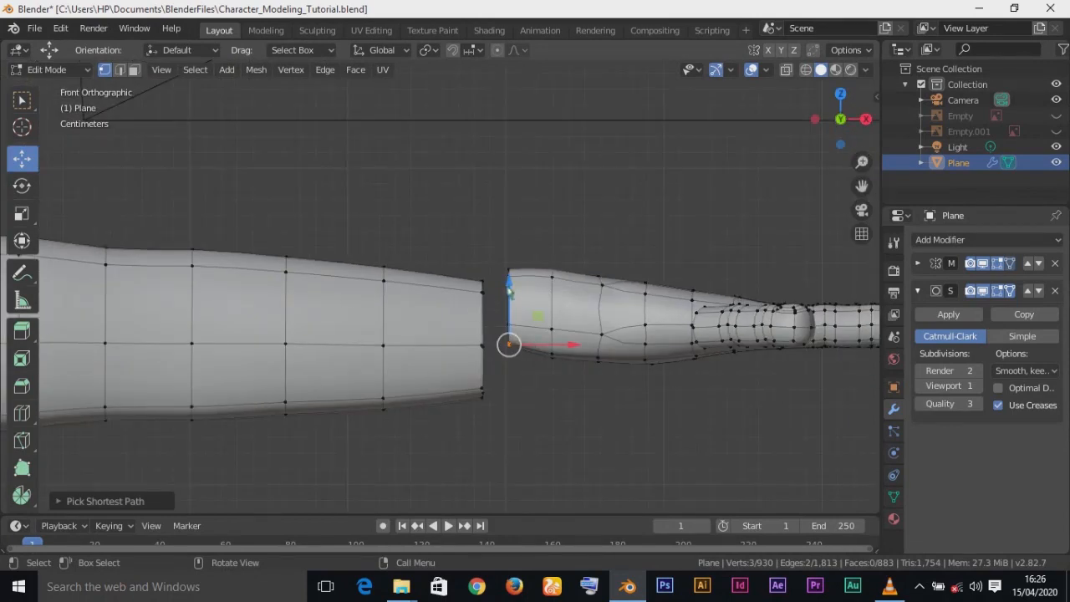
{"action": "key", "text": "g"}
{"action": "key", "text": "z"}
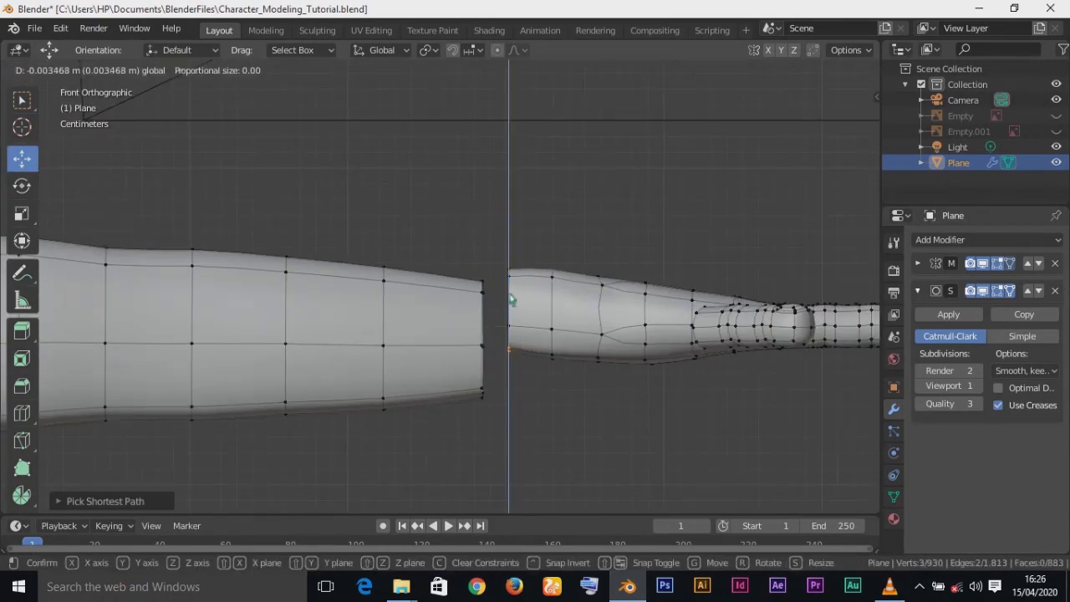
{"action": "left_click", "coordinate": [512, 299]}
{"action": "scroll", "coordinate": [628, 347], "scroll_direction": "down", "scroll_amount": 2}
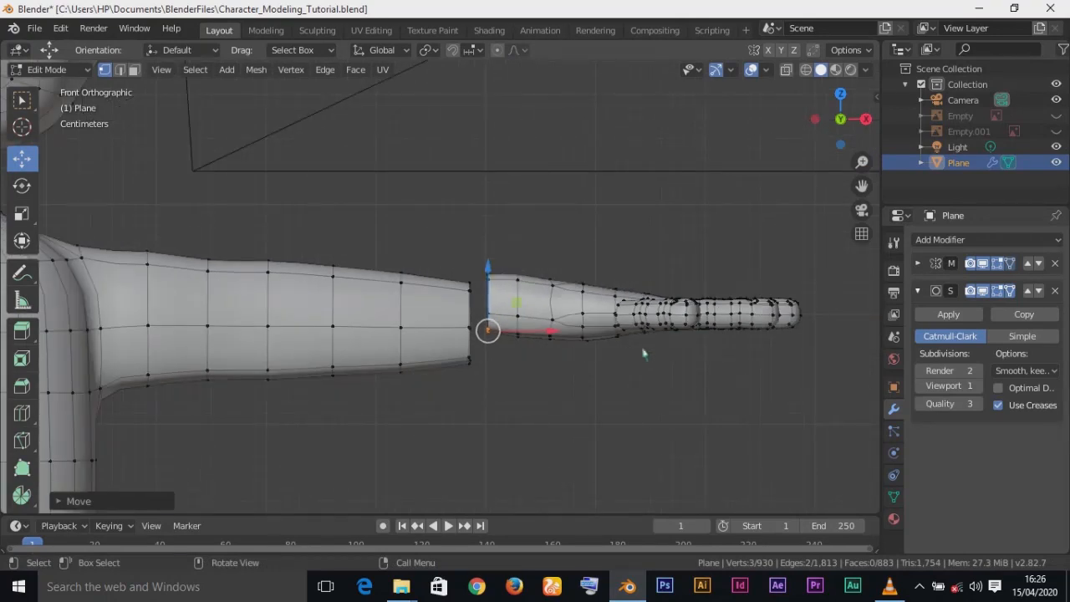
Select the whole hand in wireframe front view and try lowering it about 0.0086 m along Z
{"action": "key", "text": "z"}
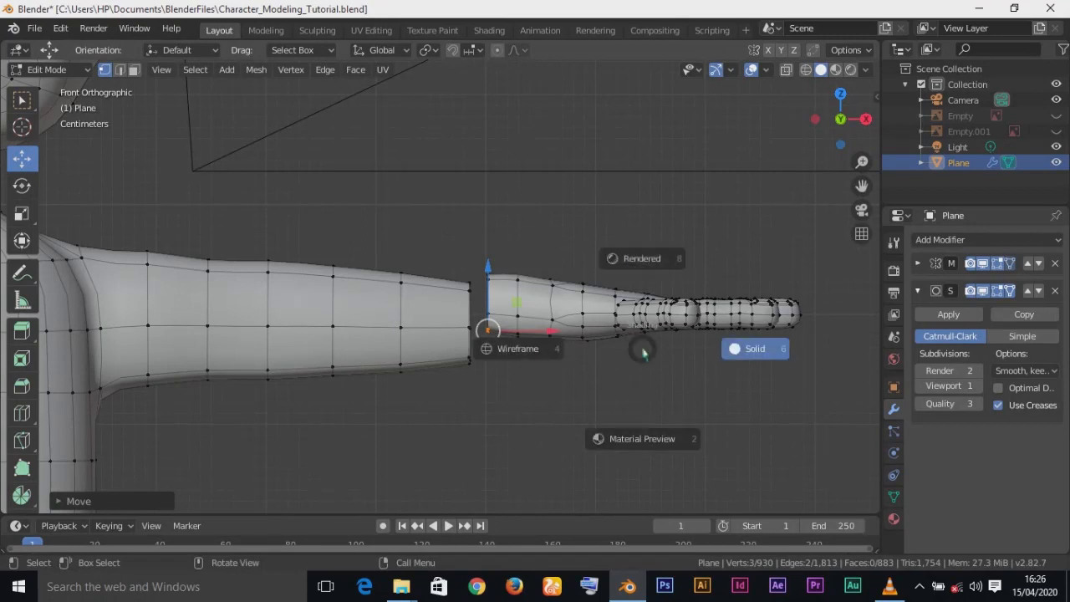
{"action": "left_click", "coordinate": [586, 351]}
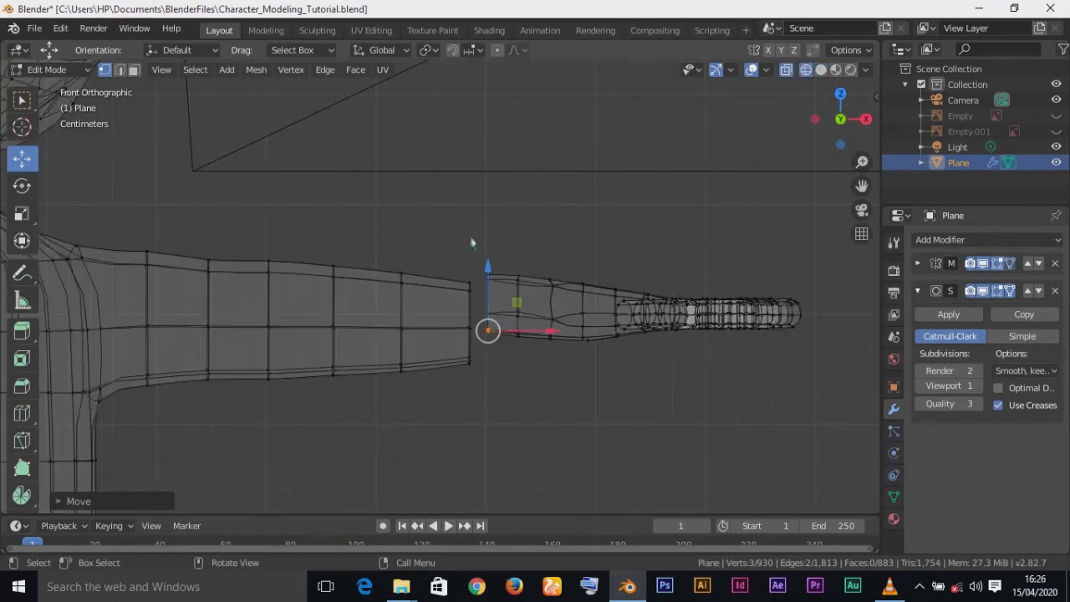
{"action": "left_click_drag", "start_coordinate": [470, 209], "coordinate": [628, 361]}
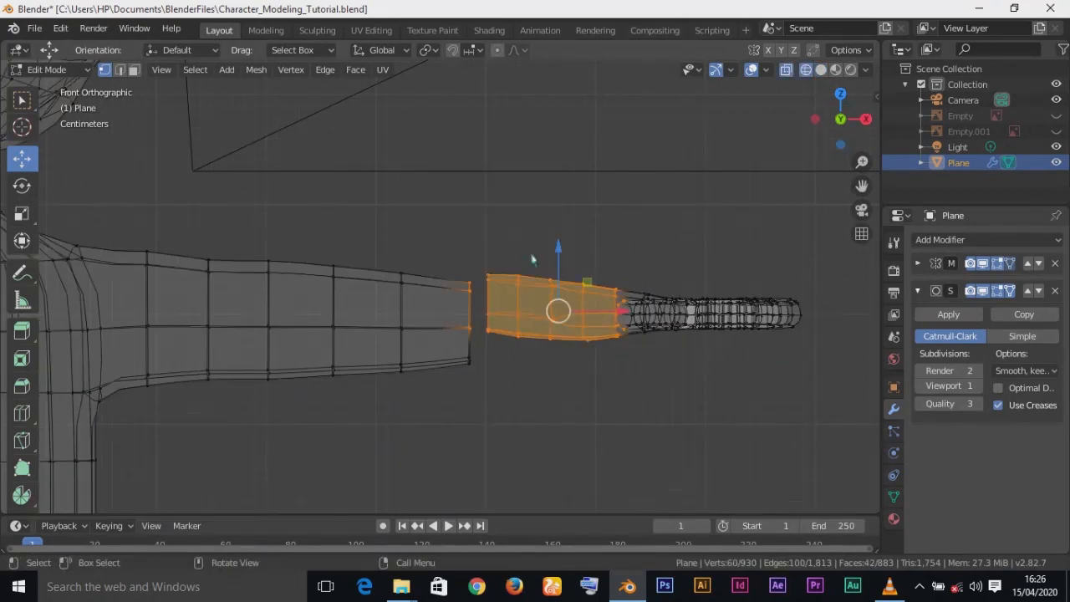
{"action": "key", "text": "alt+a"}
{"action": "left_click_drag", "start_coordinate": [478, 216], "coordinate": [832, 399]}
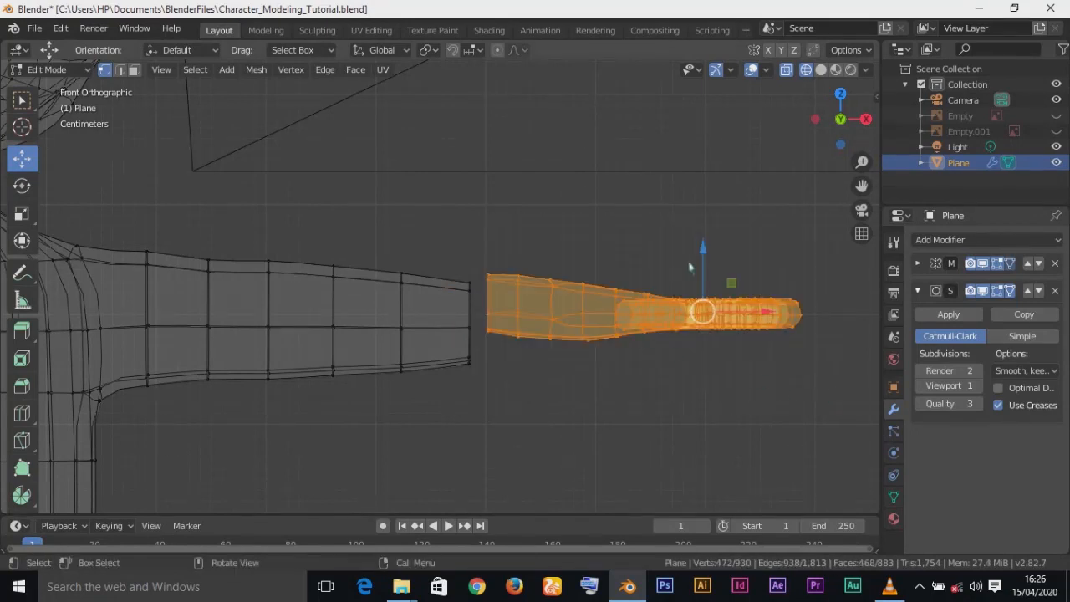
{"action": "left_click_drag", "start_coordinate": [703, 251], "coordinate": [703, 266]}
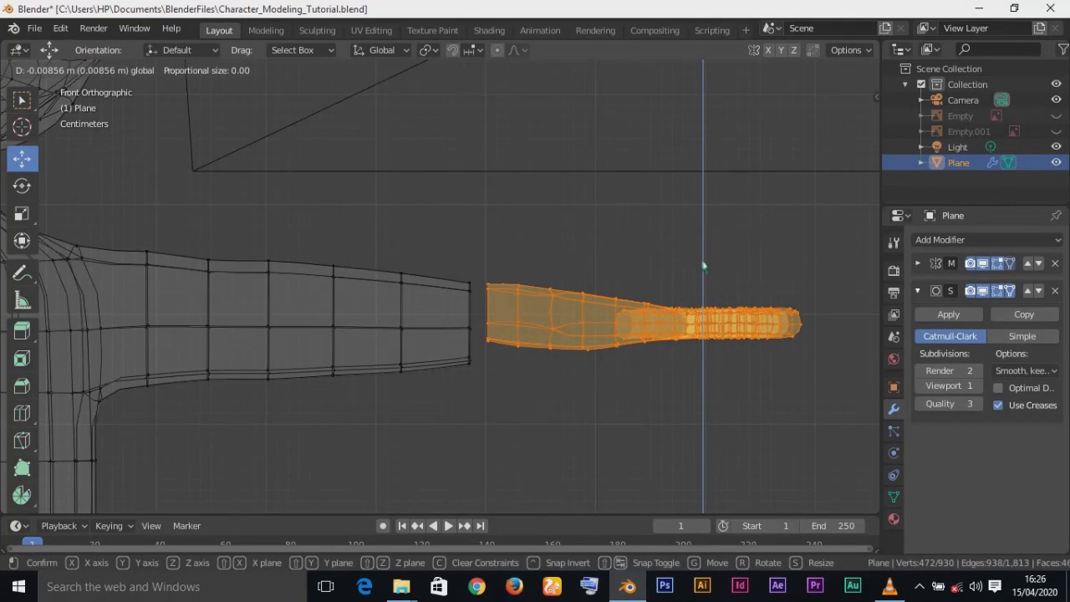
{"action": "left_click_drag", "start_coordinate": [703, 266], "coordinate": [702, 266]}
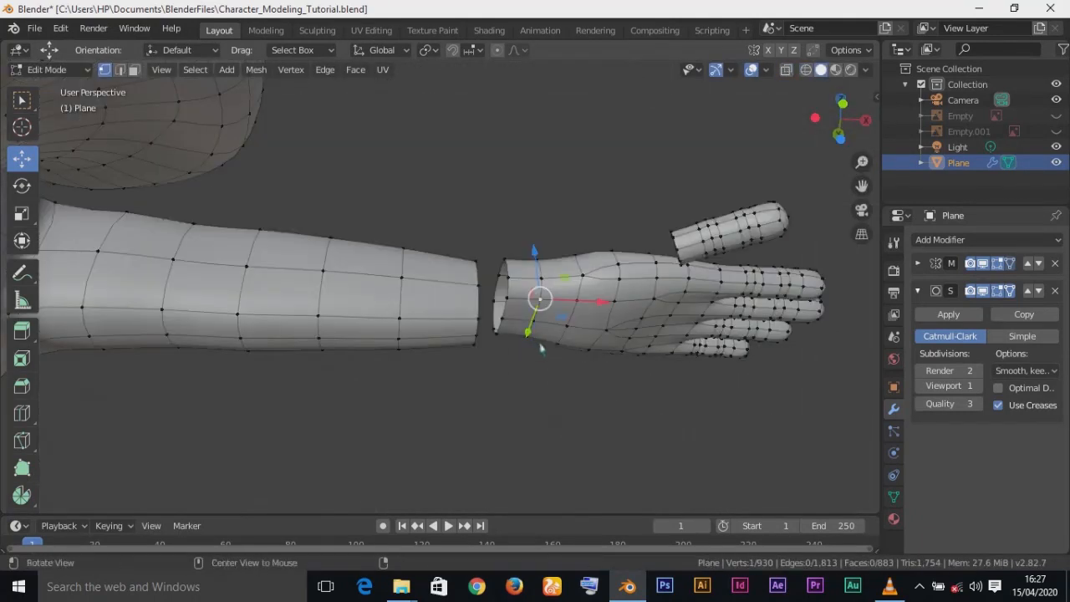
Select the three underside vertices of the second wrist loop again and lower them along Z
{"action": "middle_click_drag", "start_coordinate": [540, 348], "coordinate": [544, 336]}
{"action": "left_click", "coordinate": [545, 335], "text": "ctrl"}
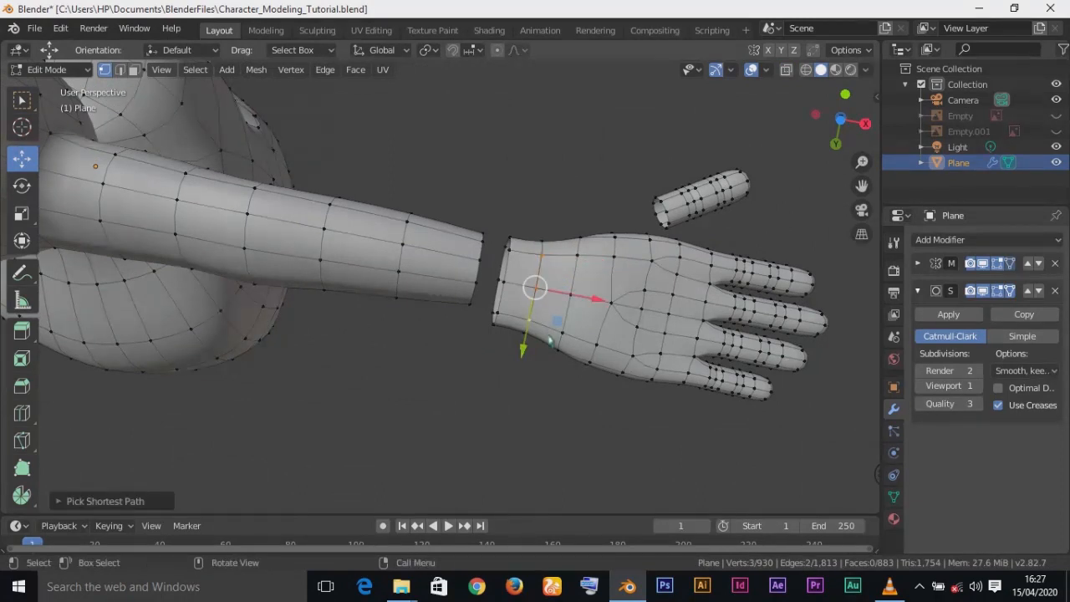
{"action": "key", "text": "KP_1"}
{"action": "left_click_drag", "start_coordinate": [525, 276], "coordinate": [529, 288]}
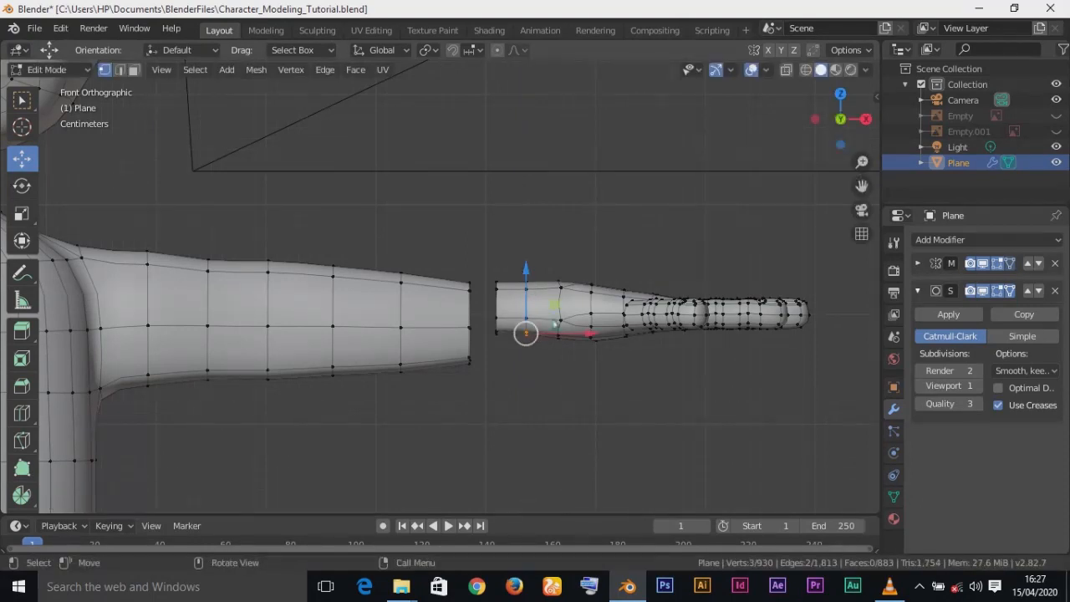
Extend the selection to nine underside vertices between the second wrist loop and the palm, and lower them slightly along Z
{"action": "middle_click_drag", "start_coordinate": [571, 357], "coordinate": [574, 286]}
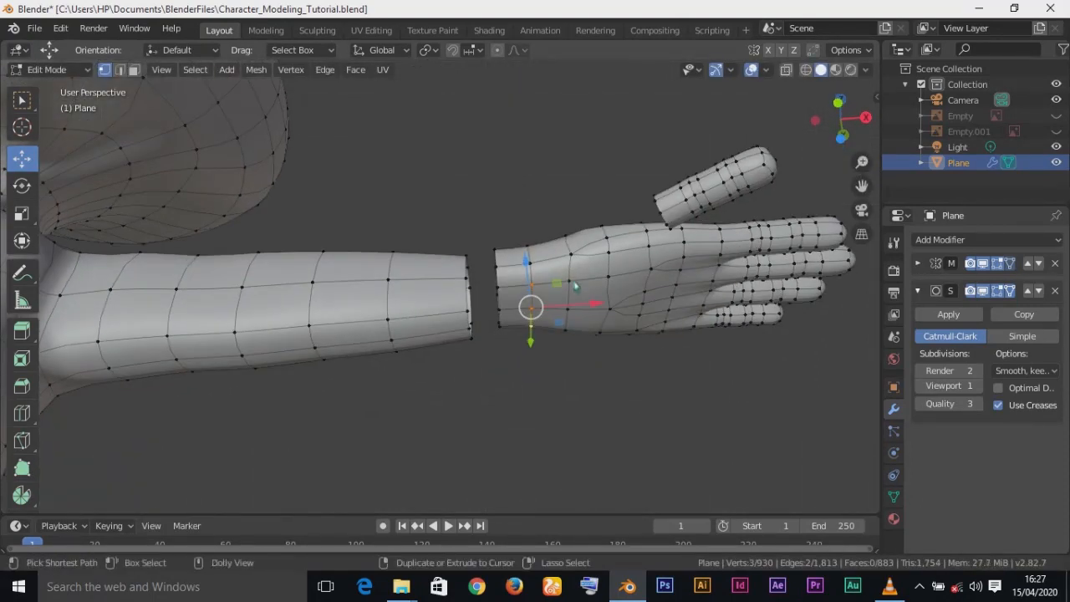
{"action": "left_click", "coordinate": [575, 286], "text": "ctrl+shift"}
{"action": "left_click", "coordinate": [611, 283], "text": "ctrl+shift"}
{"action": "left_click", "coordinate": [615, 322], "text": "ctrl+shift"}
{"action": "left_click", "coordinate": [602, 334], "text": "ctrl+shift"}
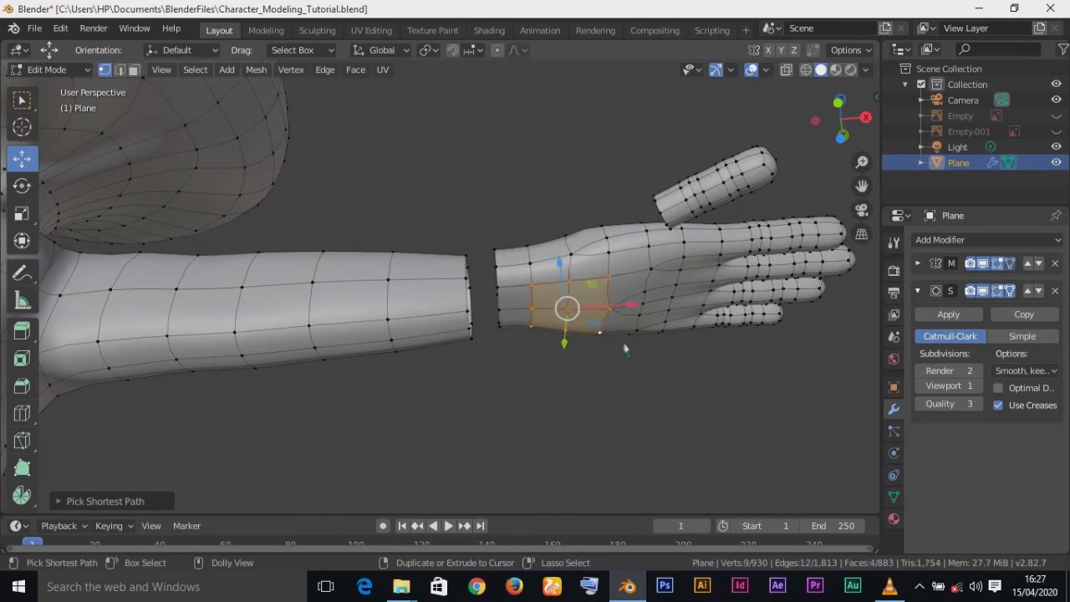
{"action": "key", "text": "KP_1"}
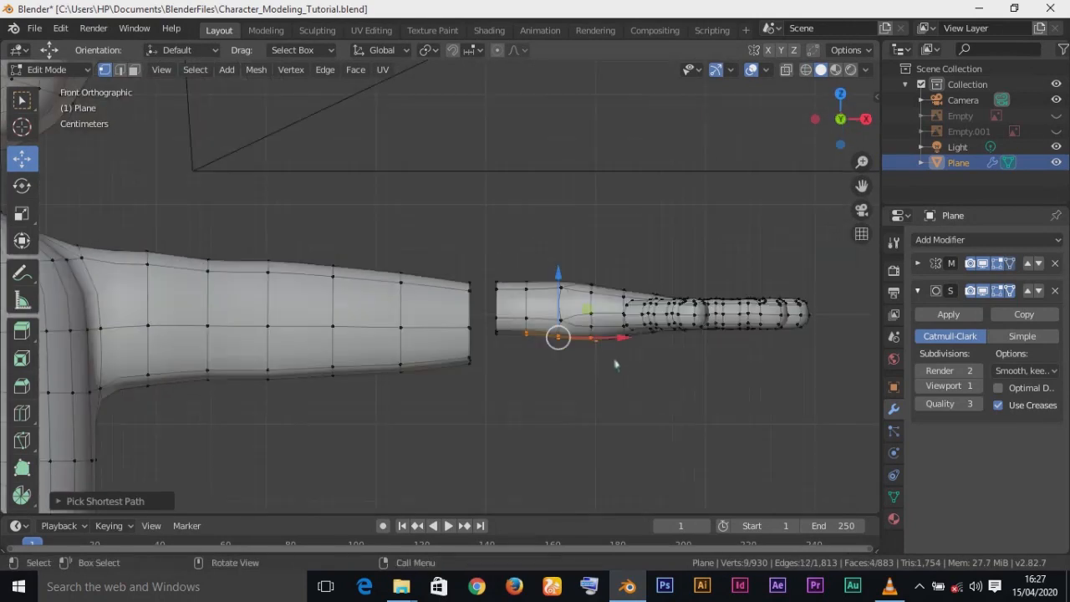
{"action": "left_click_drag", "start_coordinate": [561, 283], "coordinate": [563, 287]}
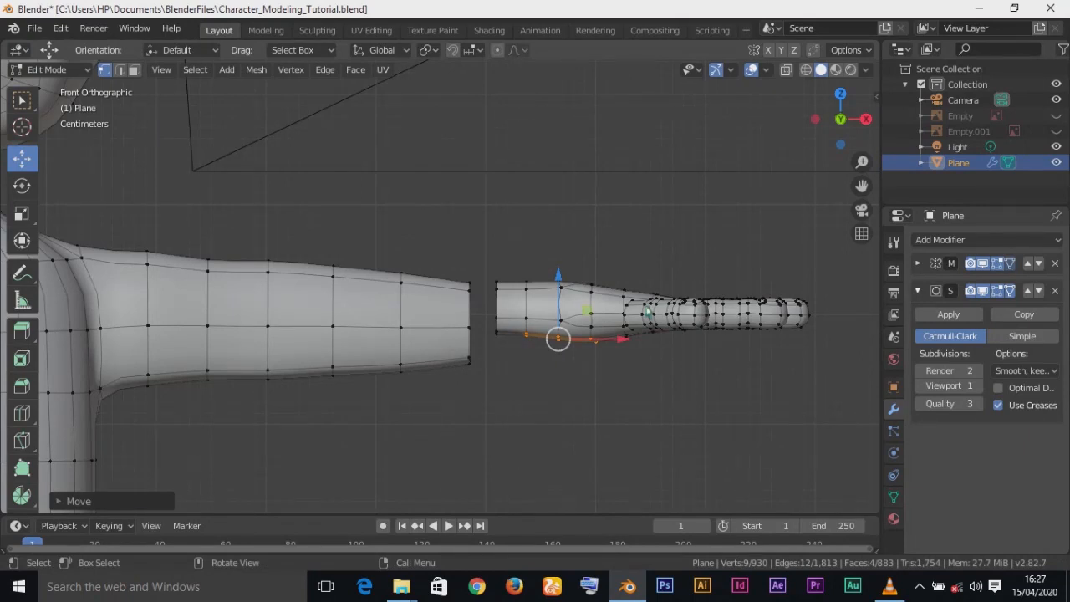
Select the whole hand in wireframe front view and move it down about 0.009 m to center it on the forearm
{"action": "key", "text": "z"}
{"action": "left_click", "coordinate": [512, 307]}
{"action": "mouse_move", "coordinate": [484, 255]}
{"action": "left_mouse_down"}
{"action": "mouse_move", "coordinate": [848, 408]}
{"action": "mouse_move", "coordinate": [827, 398]}
{"action": "left_mouse_up"}
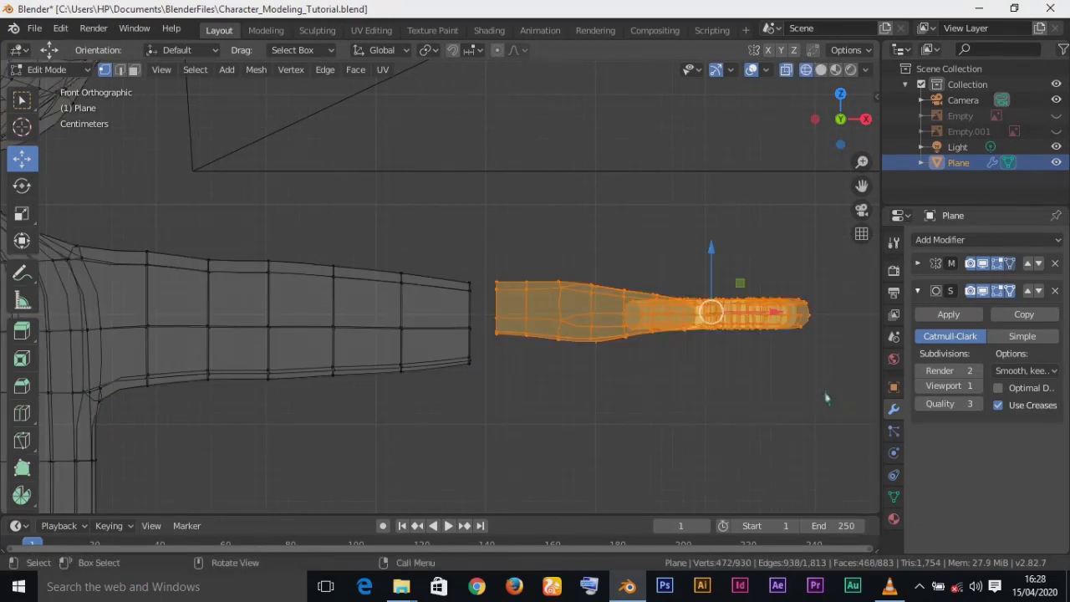
{"action": "key", "text": "g"}
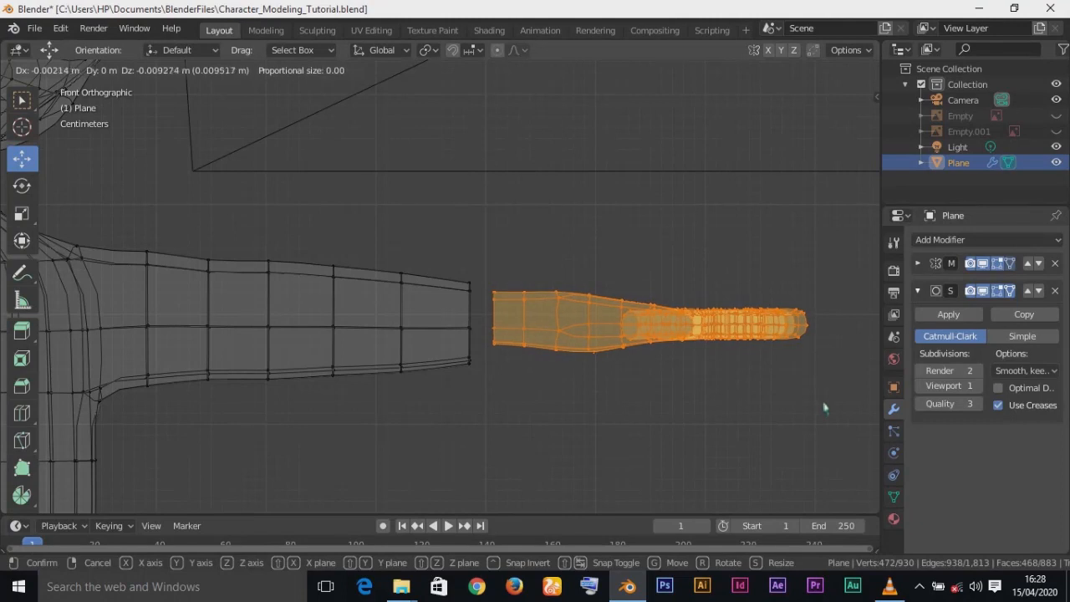
{"action": "left_click", "coordinate": [825, 408]}
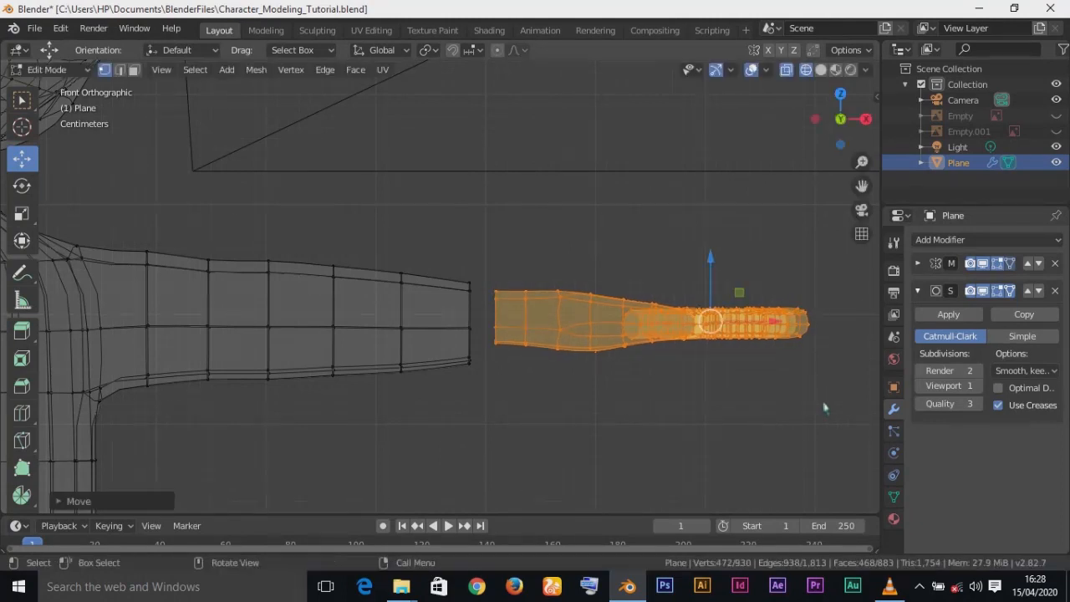
{"action": "scroll", "coordinate": [719, 387], "scroll_direction": "down", "scroll_amount": 2}
{"action": "scroll", "coordinate": [719, 387], "scroll_direction": "up", "scroll_amount": 4}
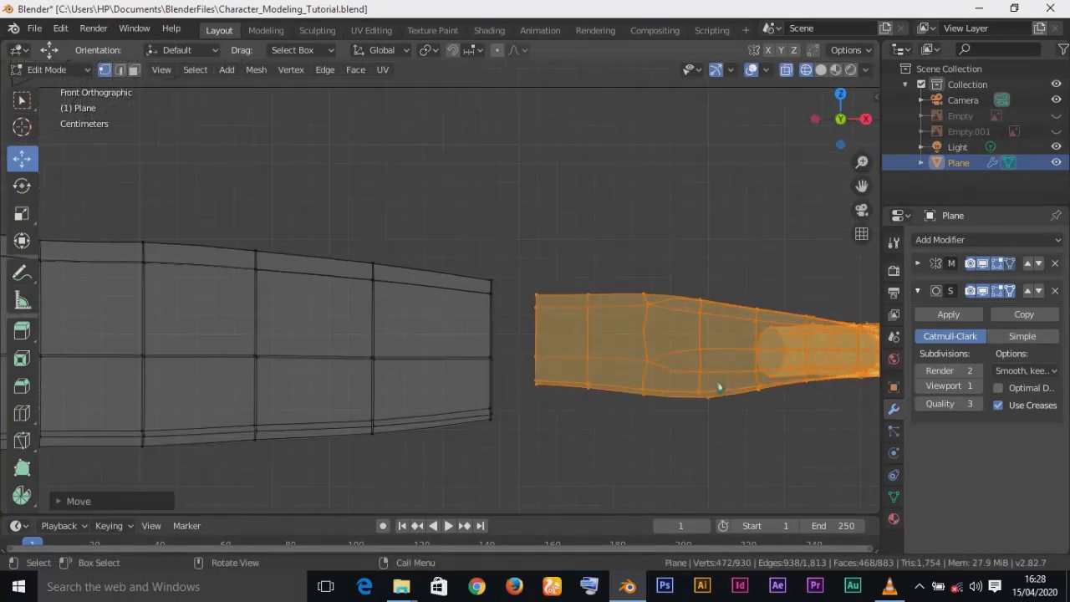
Select the open wrist edge loop and scale it down to about 0.777 in top view
{"action": "left_click", "coordinate": [542, 360]}
{"action": "middle_click_drag", "start_coordinate": [545, 372], "coordinate": [342, 492]}
{"action": "key", "text": "KP_7"}
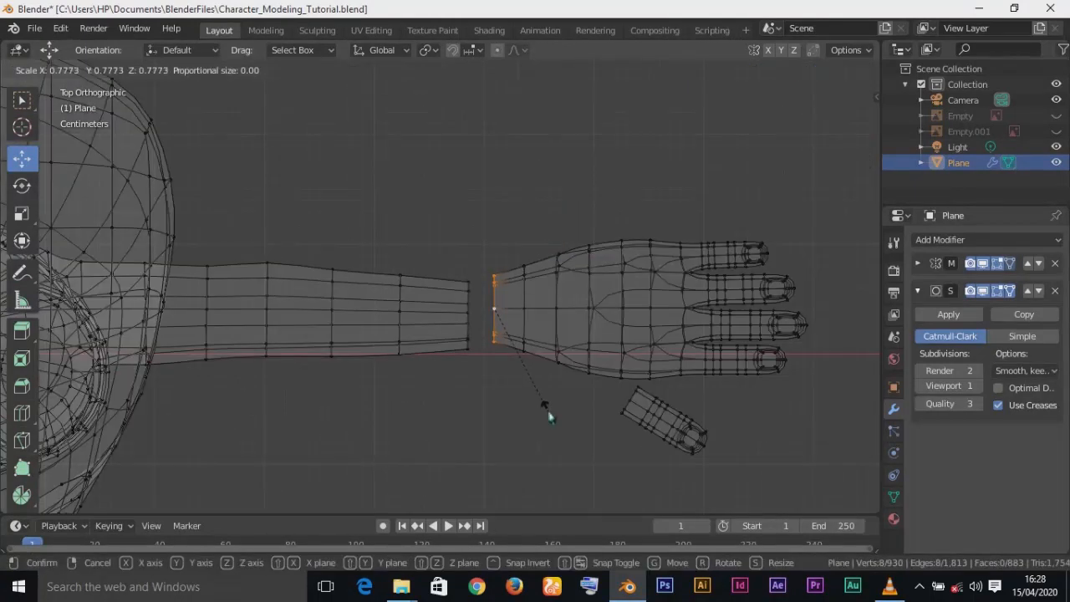
{"action": "left_click", "coordinate": [549, 415]}
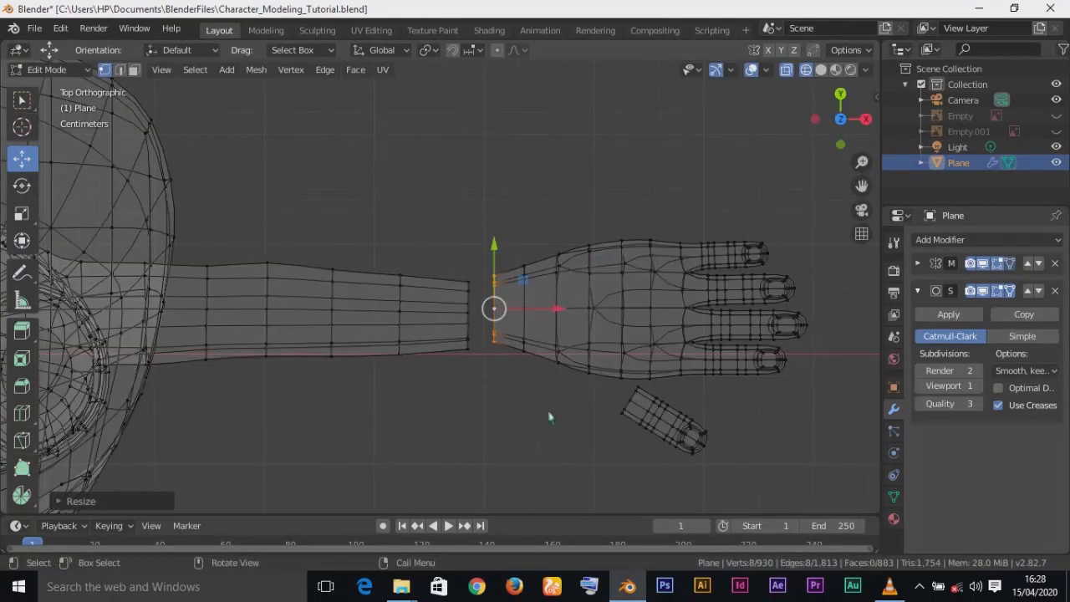
Select the whole hand without the forearm edge, then align it with the forearm along Y and move it closer along X
{"action": "left_click_drag", "start_coordinate": [459, 201], "coordinate": [839, 476]}
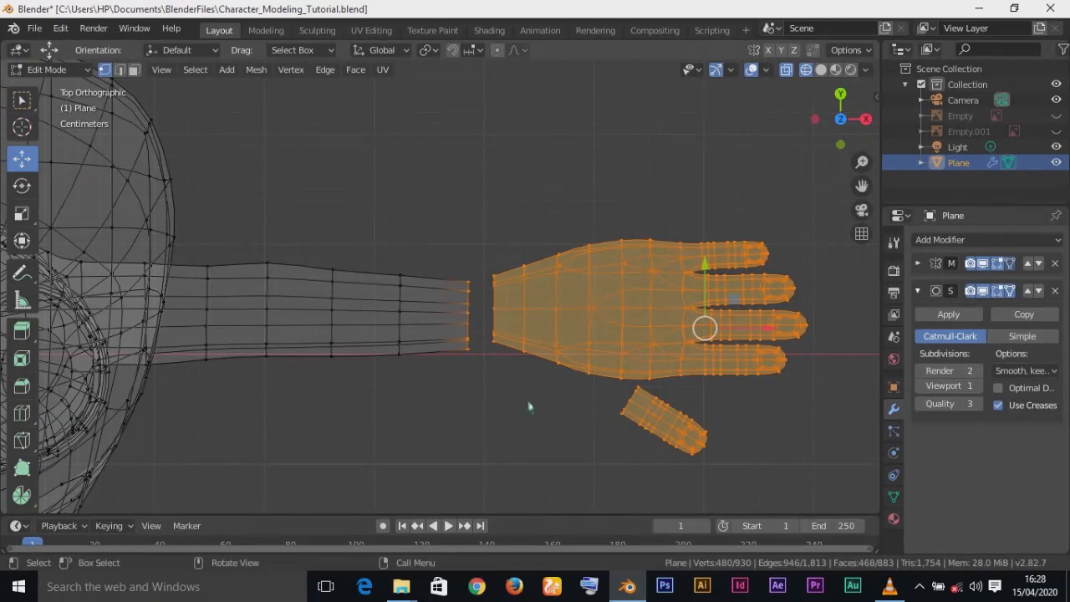
{"action": "key", "text": "c"}
{"action": "middle_click_drag", "start_coordinate": [454, 294], "coordinate": [471, 351]}
{"action": "key", "text": "Escape"}
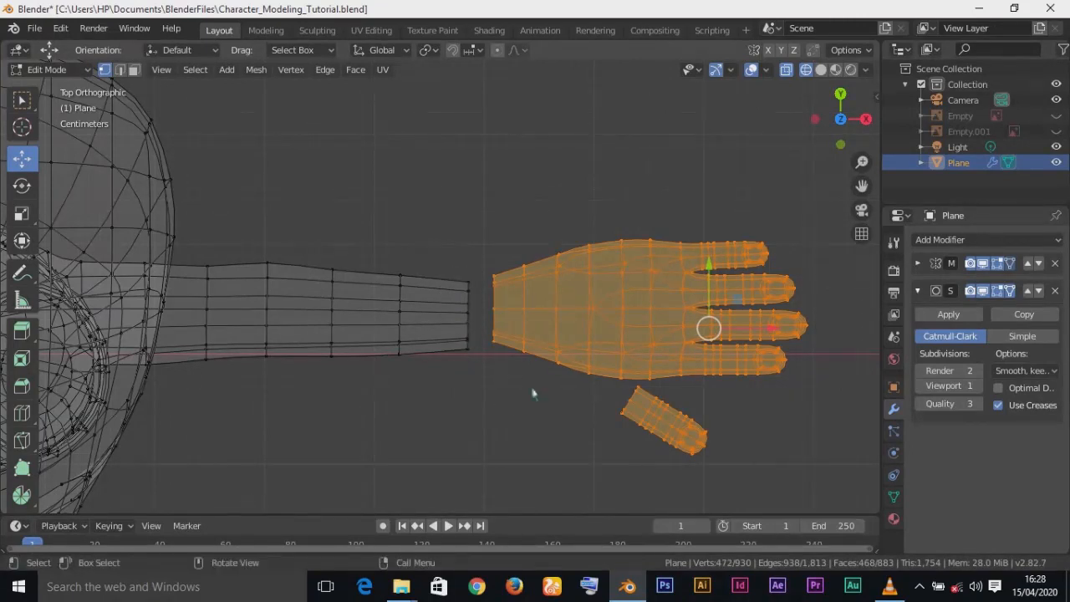
{"action": "left_click_drag", "start_coordinate": [710, 273], "coordinate": [710, 281]}
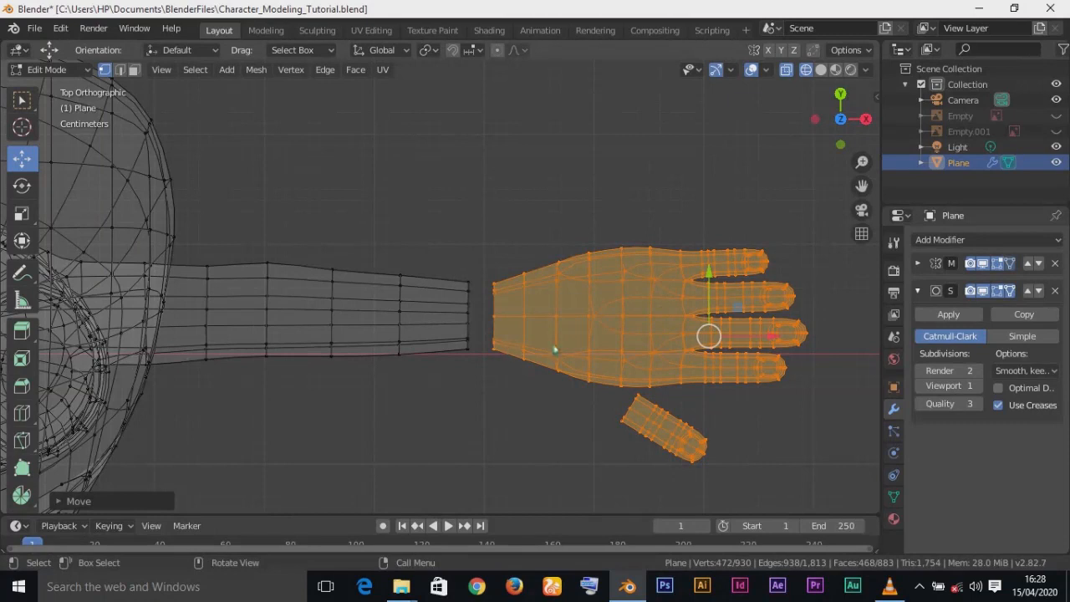
{"action": "left_click_drag", "start_coordinate": [779, 334], "coordinate": [770, 334]}
Return to solid shading and merge a top vertex of the open wrist edge with the matching forearm-edge vertex
{"action": "left_click_drag", "start_coordinate": [477, 402], "coordinate": [492, 347], "text": "alt"}
{"action": "left_click", "coordinate": [490, 352]}
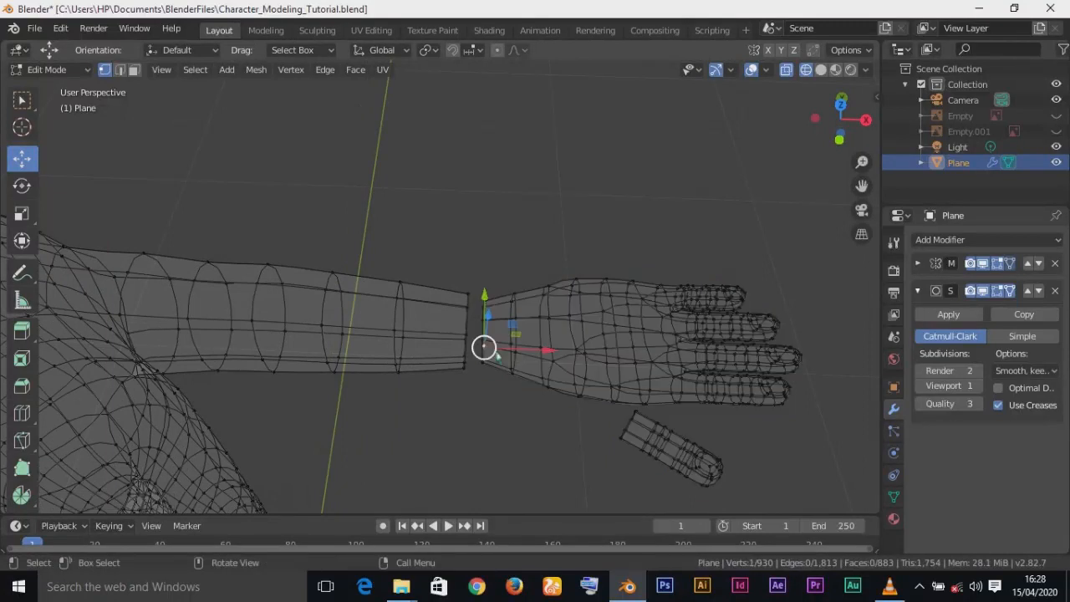
{"action": "key", "text": "z"}
{"action": "left_click", "coordinate": [596, 364]}
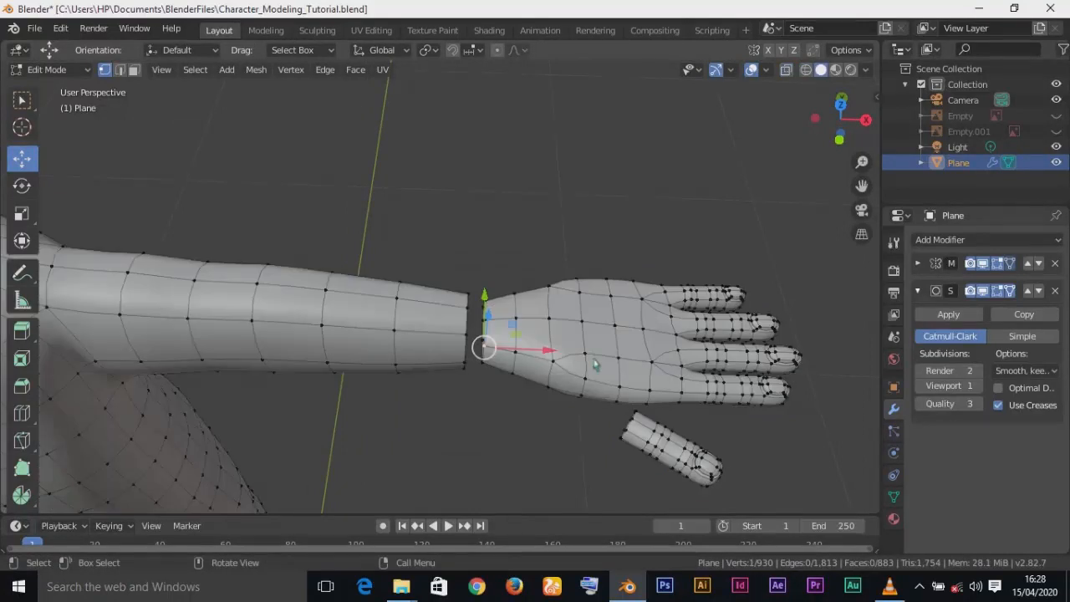
{"action": "left_click_drag", "start_coordinate": [468, 362], "coordinate": [516, 408], "text": "alt"}
{"action": "left_click", "coordinate": [457, 314], "text": "shift"}
{"action": "key", "text": "alt+m"}
{"action": "left_click", "coordinate": [516, 407]}
Merge the thumb-side wrist-edge vertex with the matching forearm-edge vertex using At Last
{"action": "middle_click_drag", "start_coordinate": [514, 403], "coordinate": [507, 344]}
{"action": "left_click", "coordinate": [485, 320]}
{"action": "left_click", "coordinate": [467, 328], "text": "shift"}
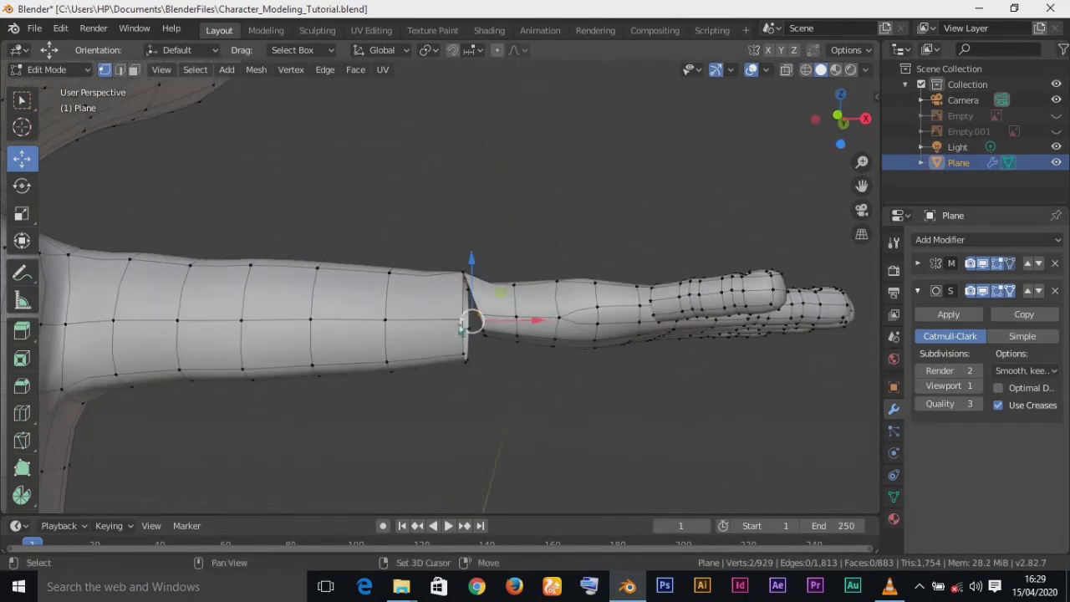
{"action": "key", "text": "alt+m"}
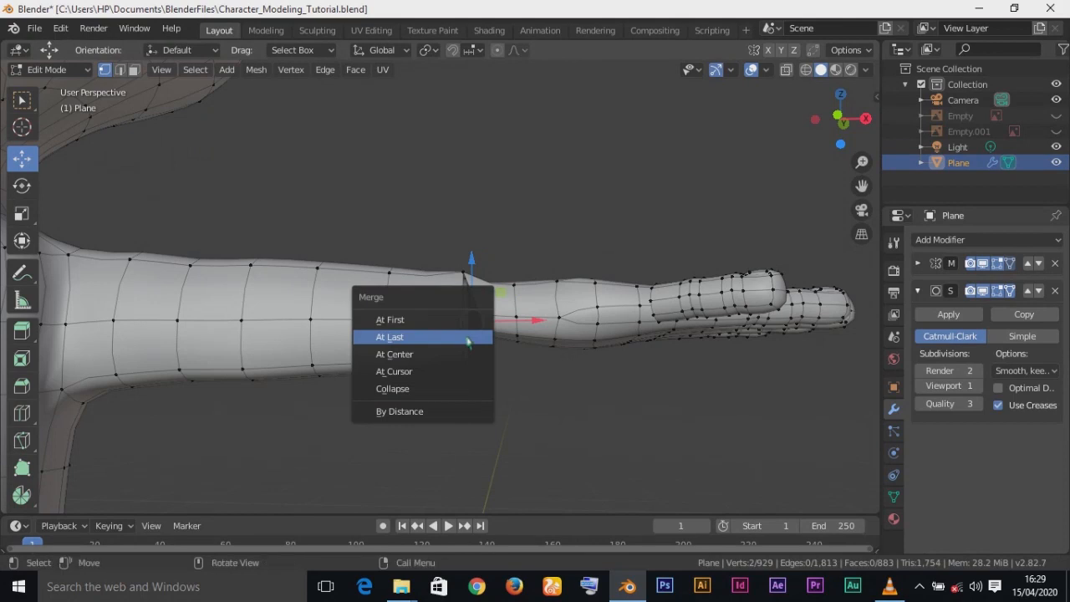
{"action": "left_click", "coordinate": [469, 342]}
Merge an open wrist-edge vertex on the back of the arm with its matching forearm-edge vertex using At Last
{"action": "middle_click_drag", "start_coordinate": [495, 377], "coordinate": [307, 299]}
{"action": "key", "text": "ctrl+KP_1"}
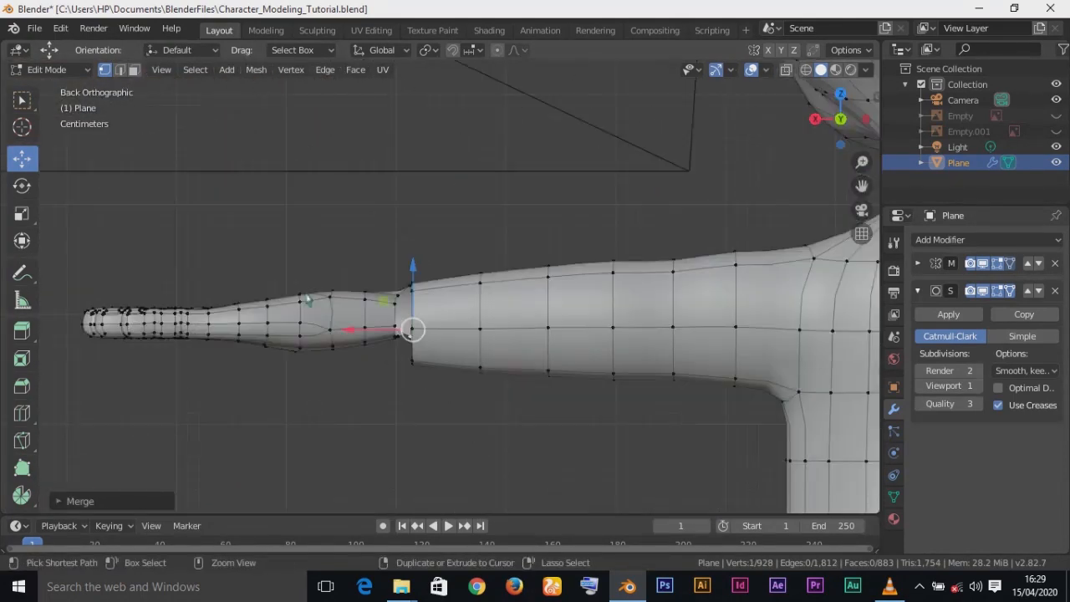
{"action": "scroll", "coordinate": [430, 370], "scroll_direction": "down", "scroll_amount": 2}
{"action": "scroll", "coordinate": [430, 370], "scroll_direction": "up", "scroll_amount": 8}
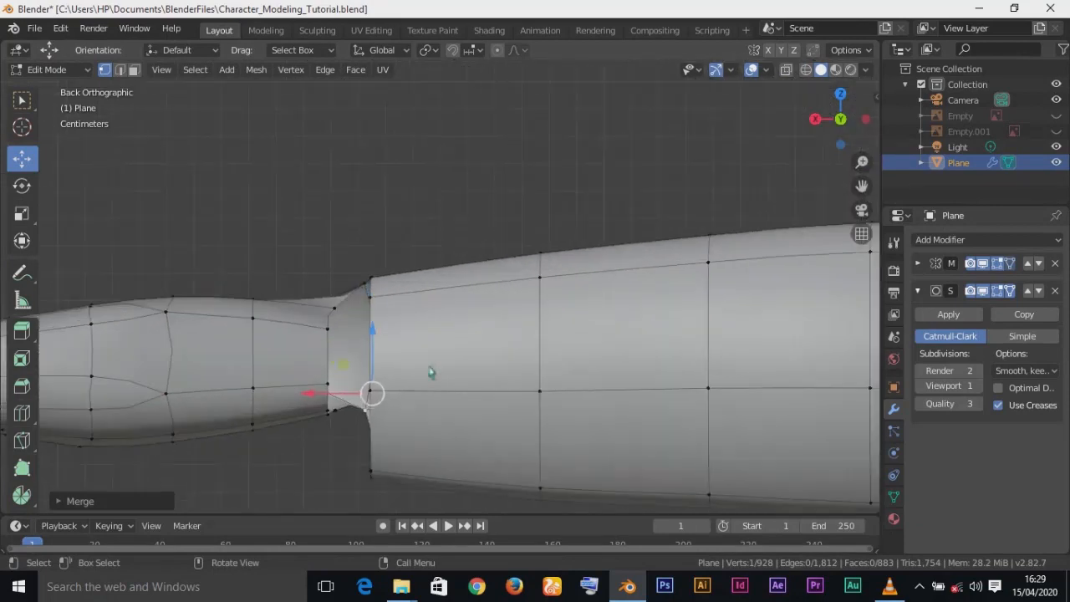
{"action": "middle_click_drag", "start_coordinate": [456, 389], "coordinate": [359, 360], "text": "shift"}
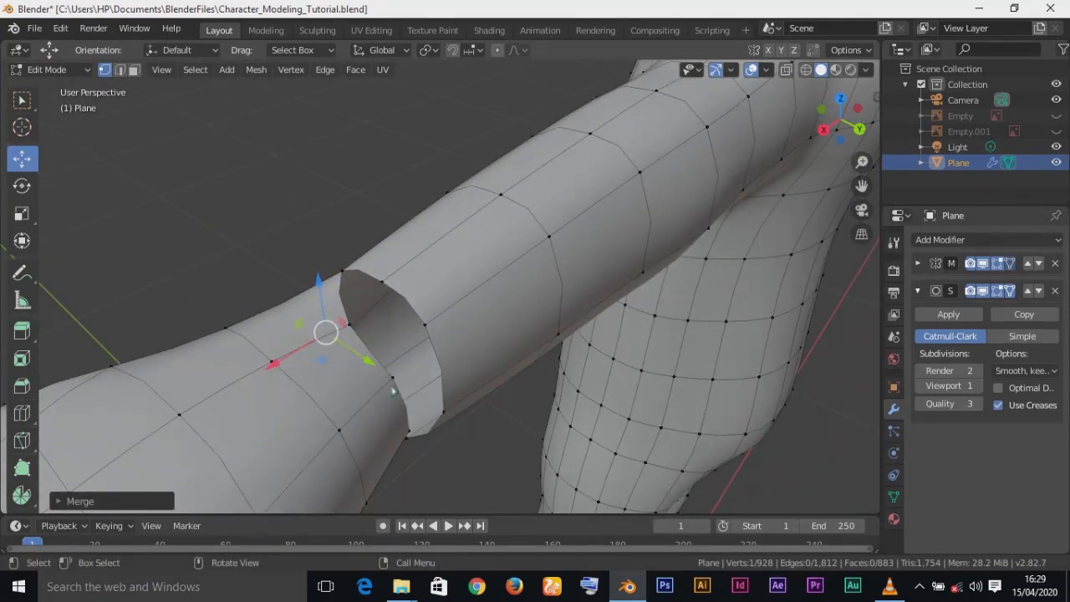
{"action": "left_click", "coordinate": [393, 389]}
{"action": "left_click", "coordinate": [431, 327], "text": "shift"}
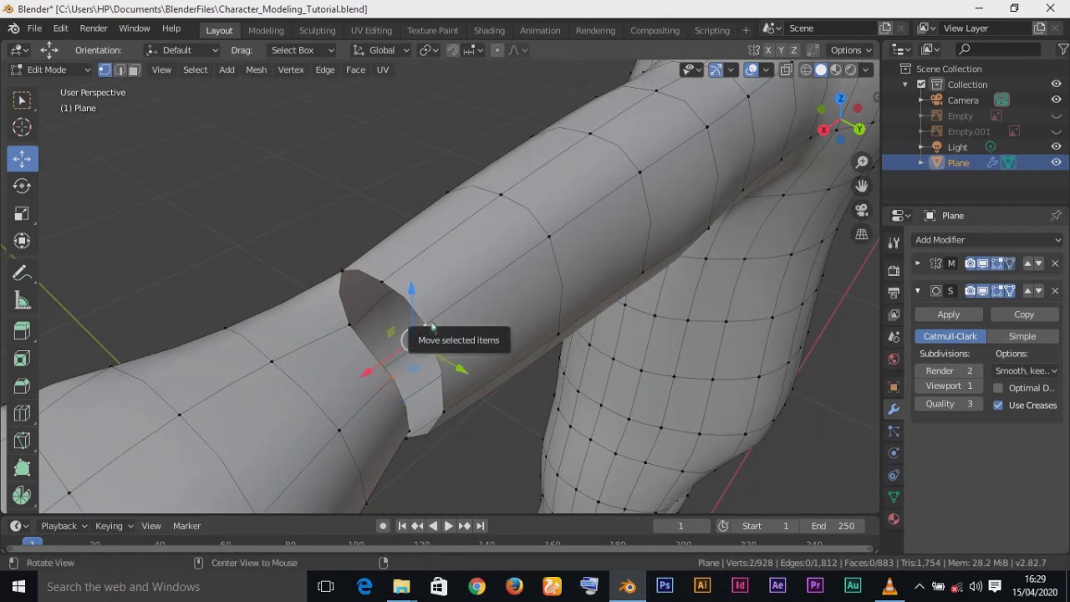
{"action": "key", "text": "m"}
{"action": "left_click", "coordinate": [431, 327]}
Merge the next wrist-edge vertex toward the underside of the arm with the facing forearm-edge vertex, At Last
{"action": "middle_click_drag", "start_coordinate": [432, 327], "coordinate": [398, 391]}
{"action": "left_click", "coordinate": [378, 434]}
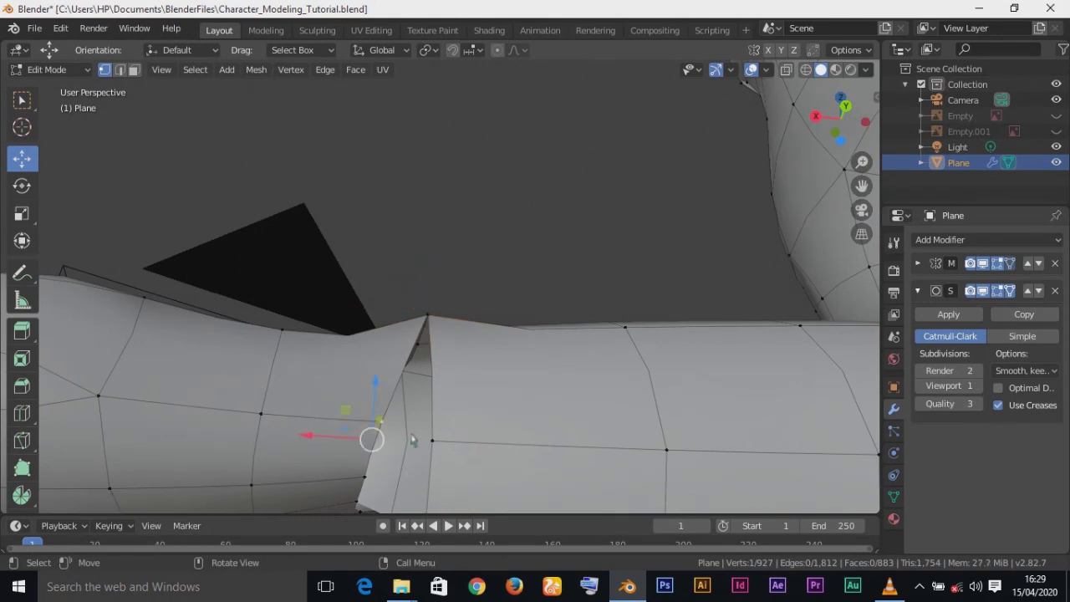
{"action": "left_click", "coordinate": [452, 447], "text": "shift"}
{"action": "key", "text": "m"}
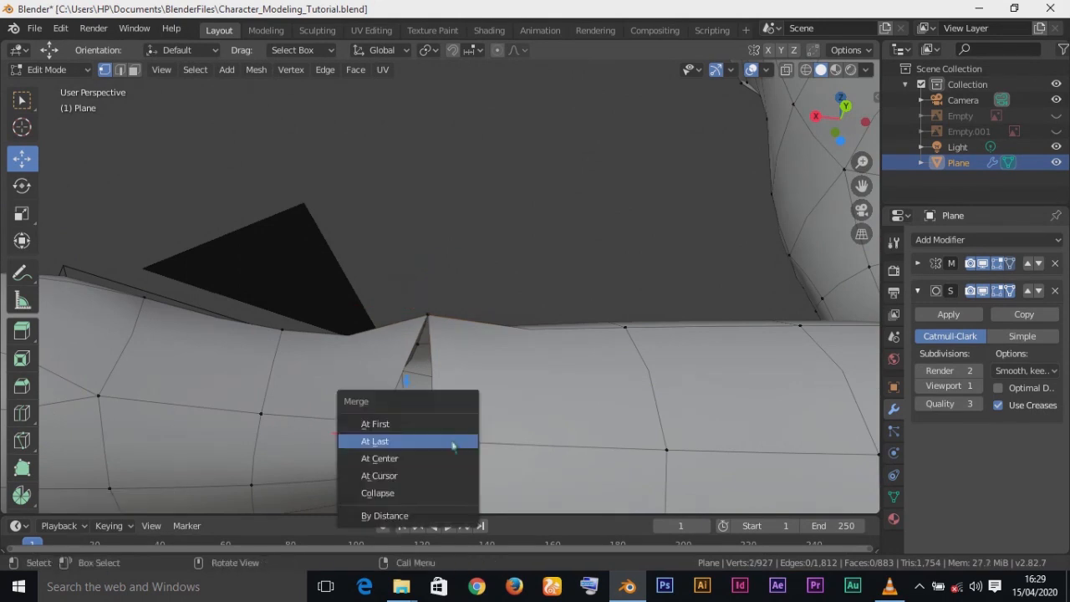
{"action": "left_click", "coordinate": [455, 443]}
Merge the middle wrist-edge vertex on the underside with the forearm-edge vertex opposite it using At Last
{"action": "middle_click_drag", "start_coordinate": [425, 470], "coordinate": [399, 249], "text": "shift"}
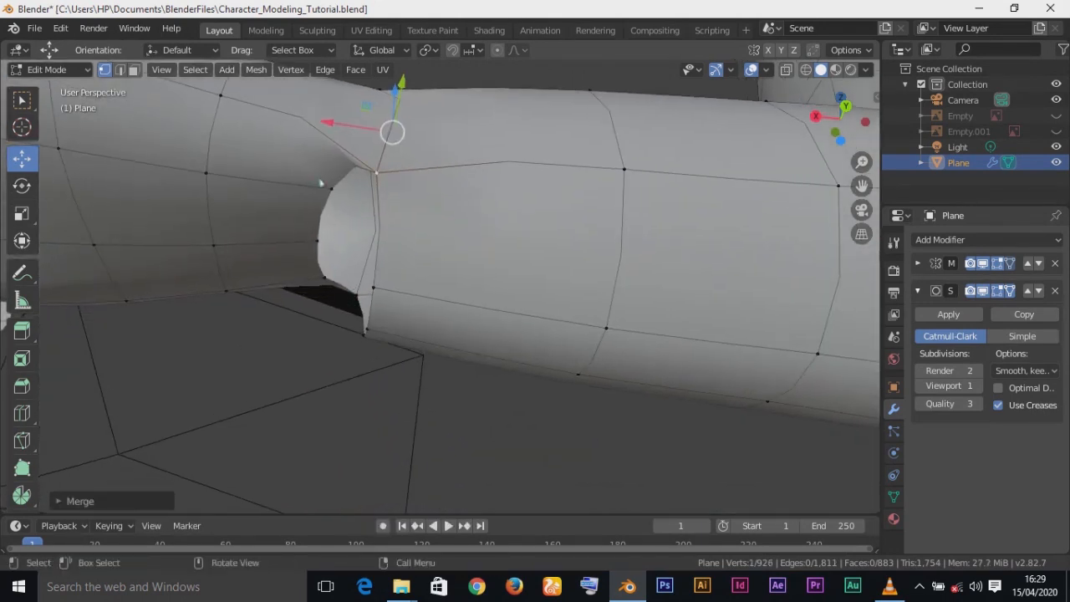
{"action": "middle_click_drag", "start_coordinate": [326, 179], "coordinate": [445, 198]}
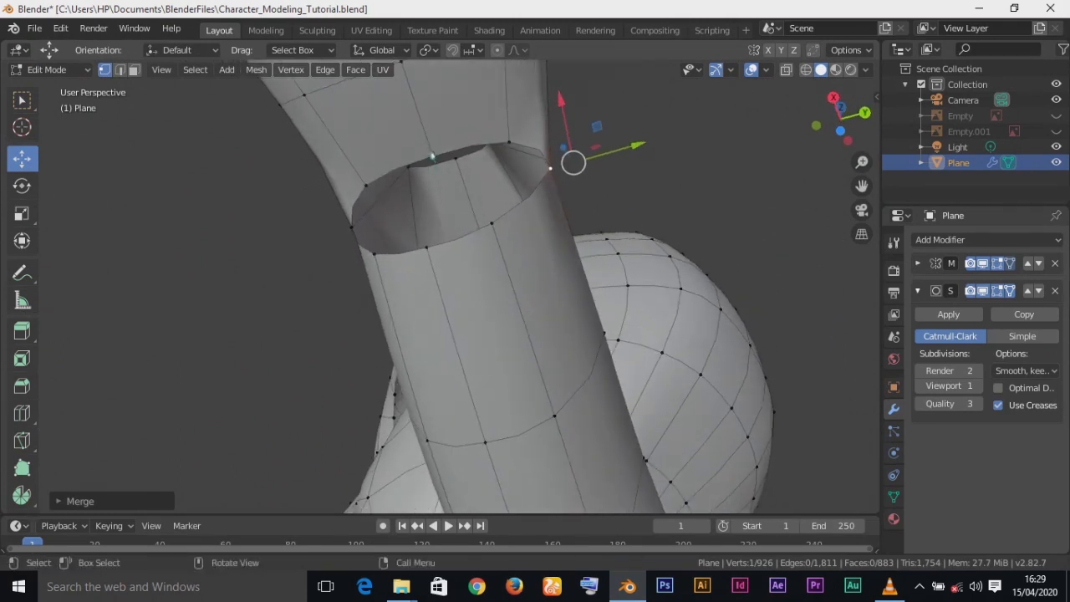
{"action": "left_click", "coordinate": [434, 159]}
{"action": "left_click", "coordinate": [427, 250], "text": "shift"}
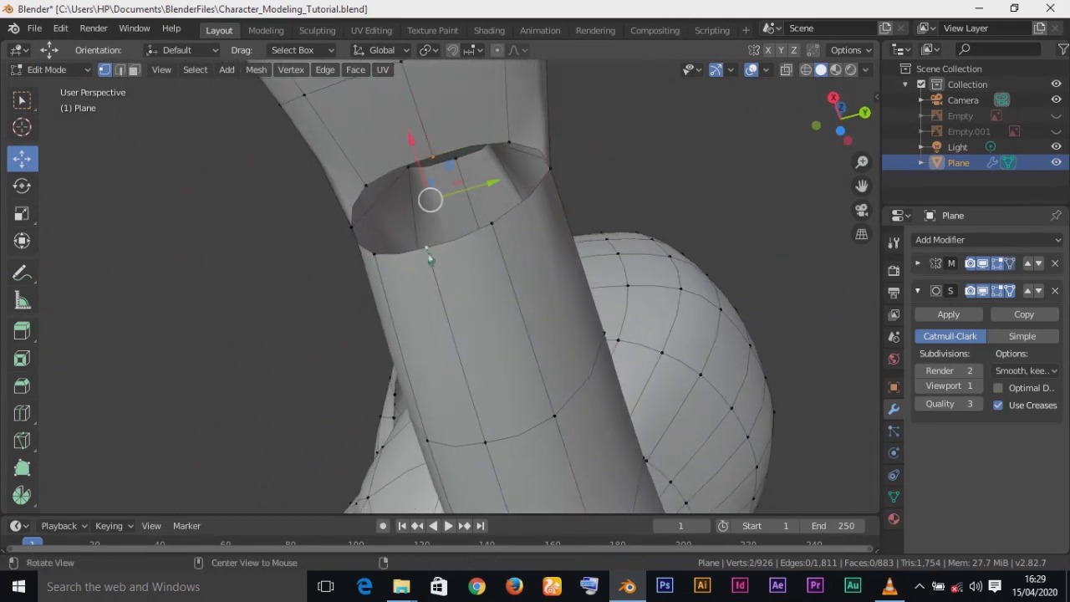
{"action": "key", "text": "m"}
{"action": "left_click", "coordinate": [429, 250]}
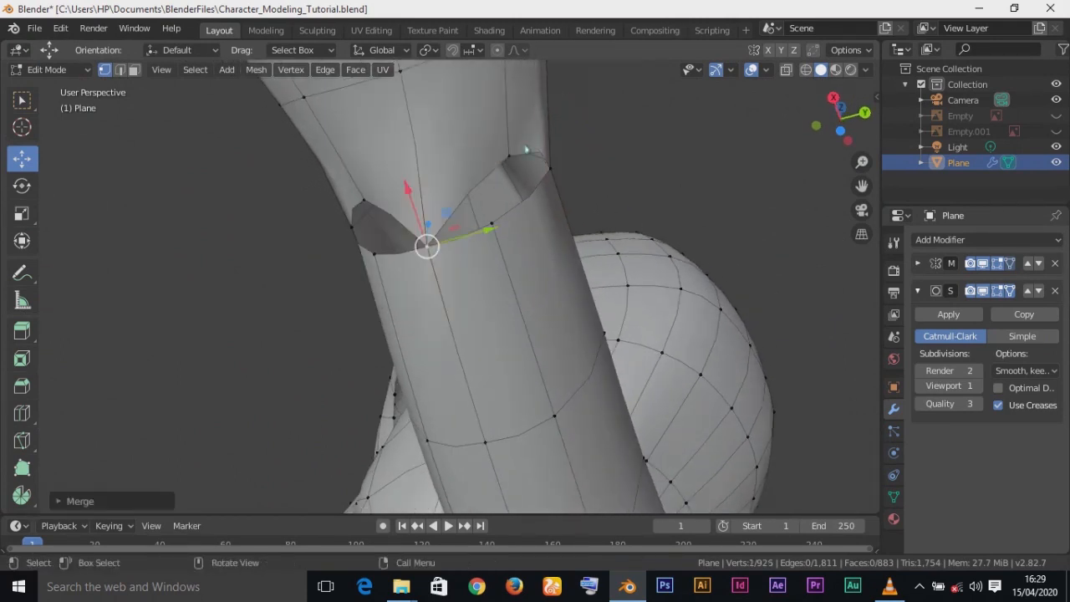
Close the back side of the underside gap by merging its wrist-edge vertex into the matching forearm-edge vertex, At Last
{"action": "left_click", "coordinate": [511, 159]}
{"action": "left_click", "coordinate": [495, 231], "text": "shift"}
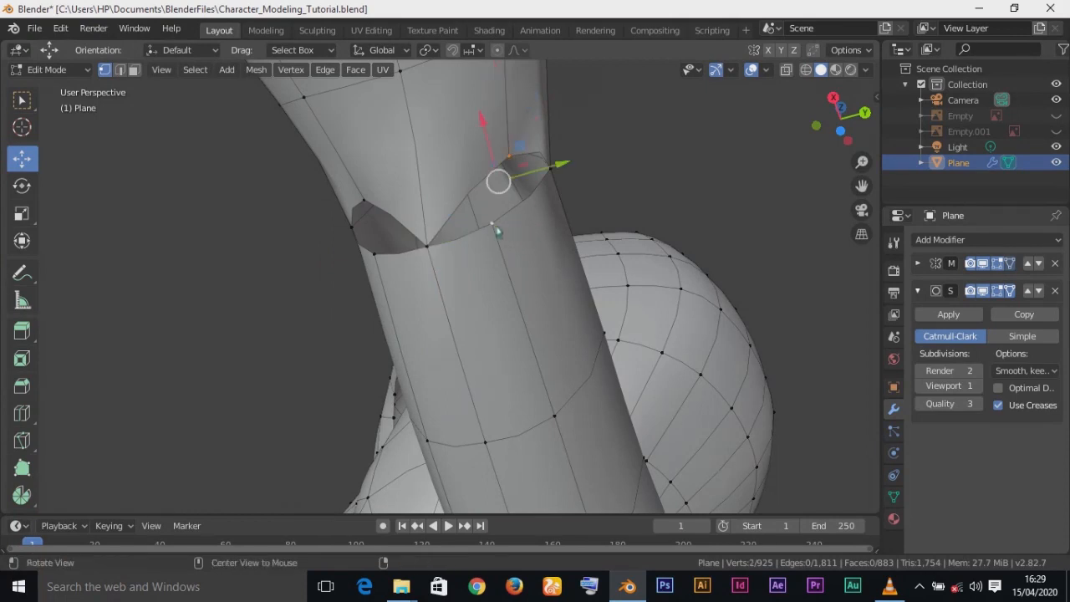
{"action": "key", "text": "m"}
{"action": "left_click", "coordinate": [497, 229]}
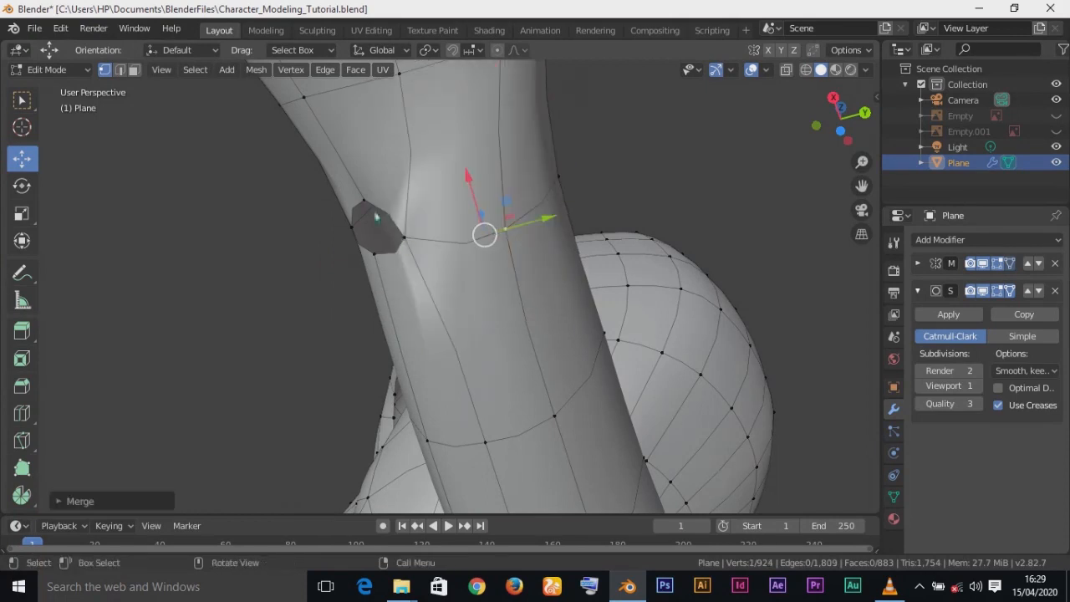
Merge the wrist-edge vertex at the remaining front-side hole with the forearm-edge vertex across from it, At Last
{"action": "left_click", "coordinate": [376, 215]}
{"action": "left_click", "coordinate": [379, 264], "text": "shift"}
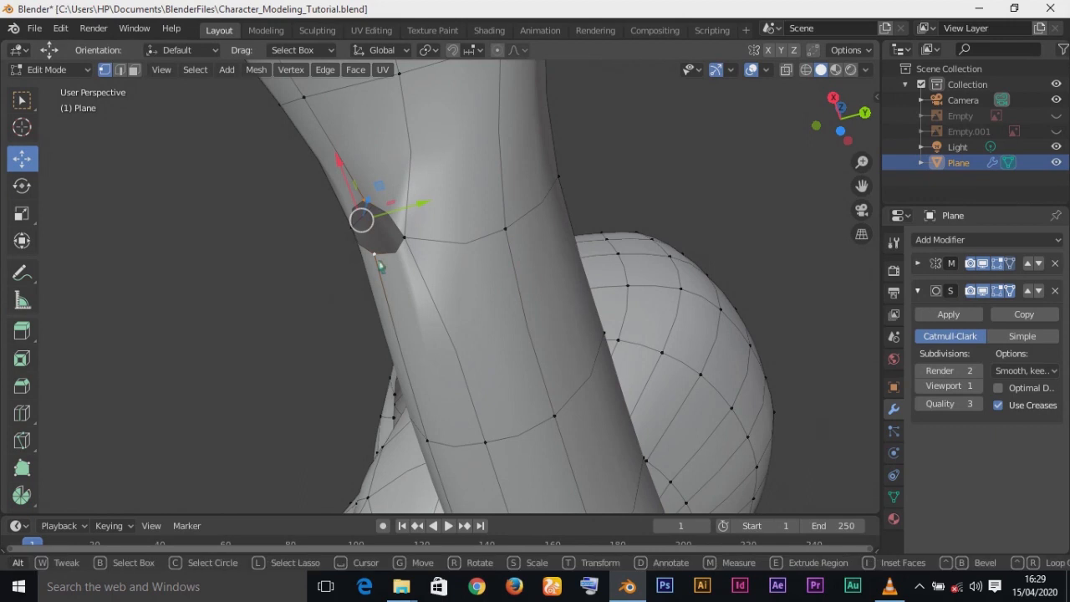
{"action": "key", "text": "m"}
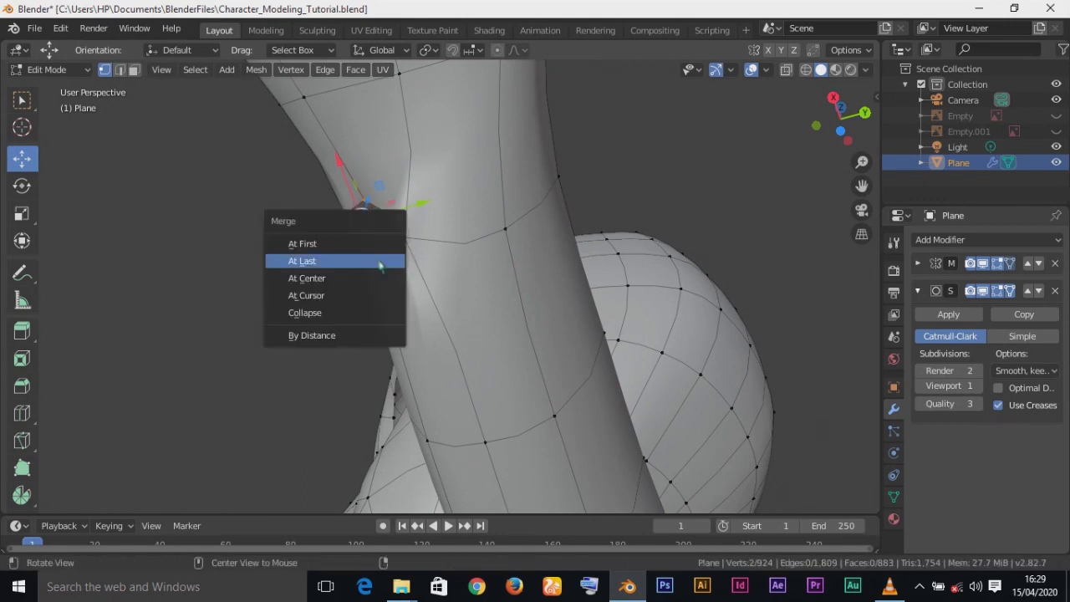
{"action": "left_click", "coordinate": [377, 263]}
Merge the last unjoined wrist-edge vertex on the upper side of the arm with its forearm-edge counterpart using At Last
{"action": "middle_click_drag", "start_coordinate": [401, 299], "coordinate": [620, 186]}
{"action": "left_click", "coordinate": [595, 227]}
{"action": "left_click", "coordinate": [552, 201], "text": "shift"}
{"action": "key", "text": "m"}
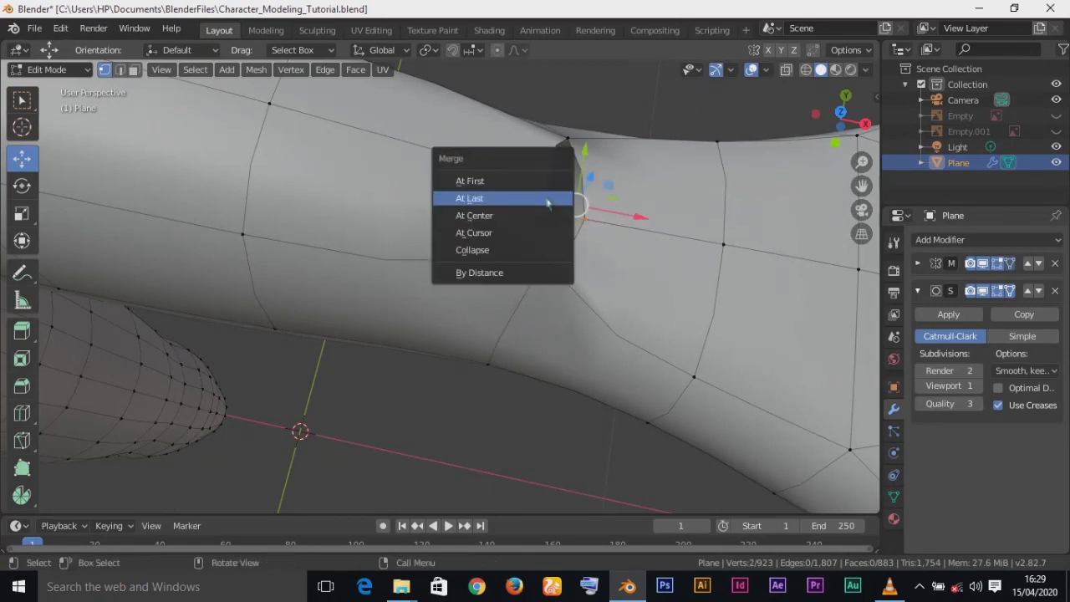
{"action": "left_click", "coordinate": [544, 203]}
In bottom view, select a vertex on the merged wrist loop near the back edge and move it slightly outward along Y
{"action": "scroll", "coordinate": [547, 203], "scroll_direction": "down", "scroll_amount": 5}
{"action": "middle_click_drag", "start_coordinate": [548, 203], "coordinate": [557, 150]}
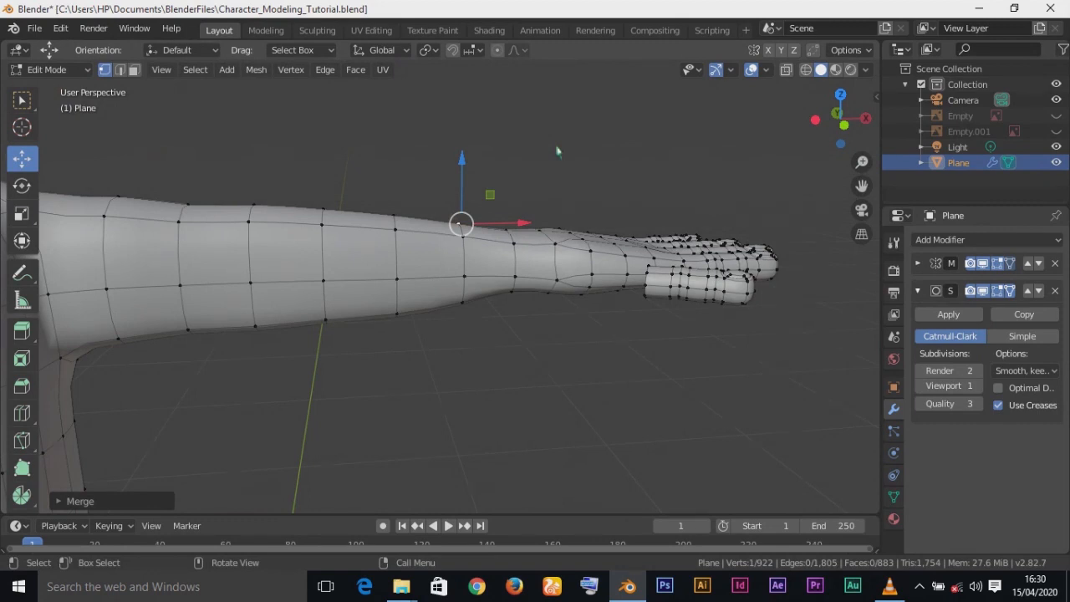
{"action": "scroll", "coordinate": [558, 150], "scroll_direction": "down", "scroll_amount": 4}
{"action": "middle_click_drag", "start_coordinate": [563, 192], "coordinate": [413, 122]}
{"action": "middle_click_drag", "start_coordinate": [470, 102], "coordinate": [535, 259]}
{"action": "key", "text": "ctrl+KP_7"}
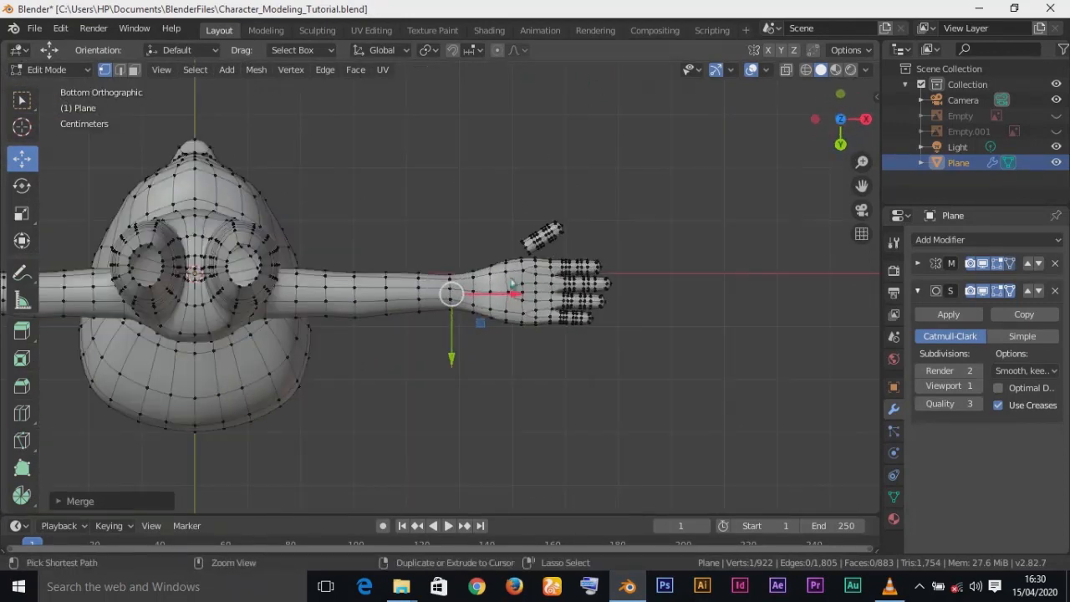
{"action": "scroll", "coordinate": [511, 284], "scroll_direction": "up", "scroll_amount": 6}
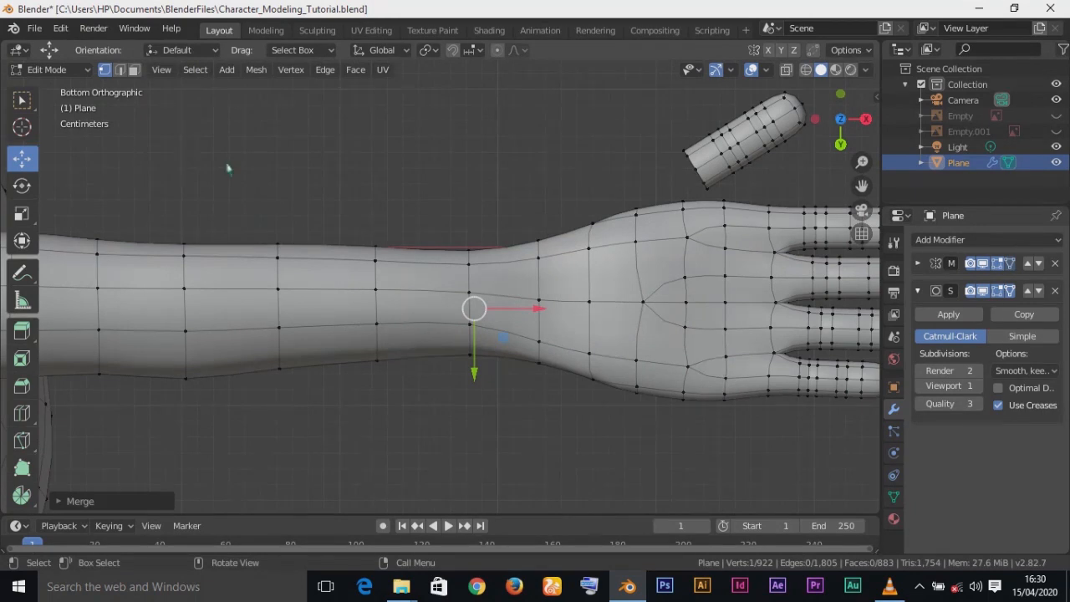
{"action": "key", "text": "w"}
{"action": "left_click", "coordinate": [472, 333]}
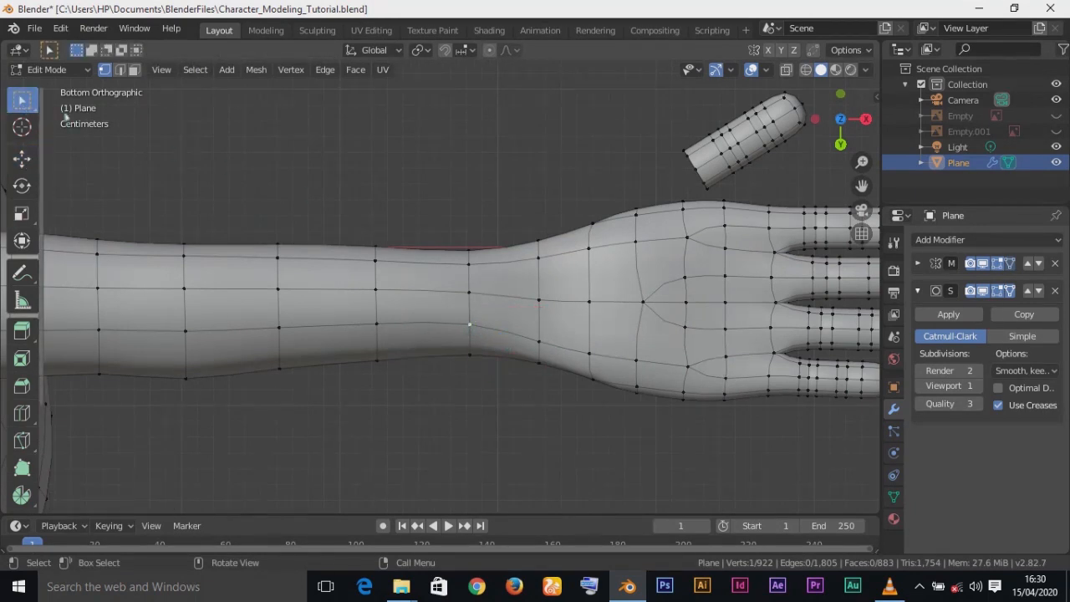
{"action": "left_click", "coordinate": [22, 158]}
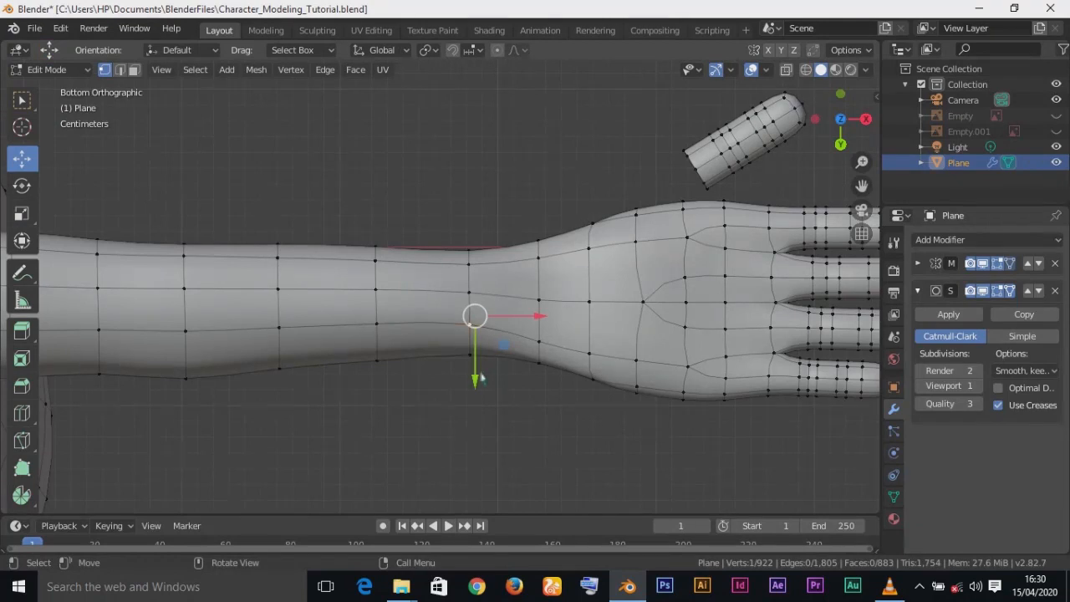
{"action": "left_click_drag", "start_coordinate": [476, 385], "coordinate": [479, 393]}
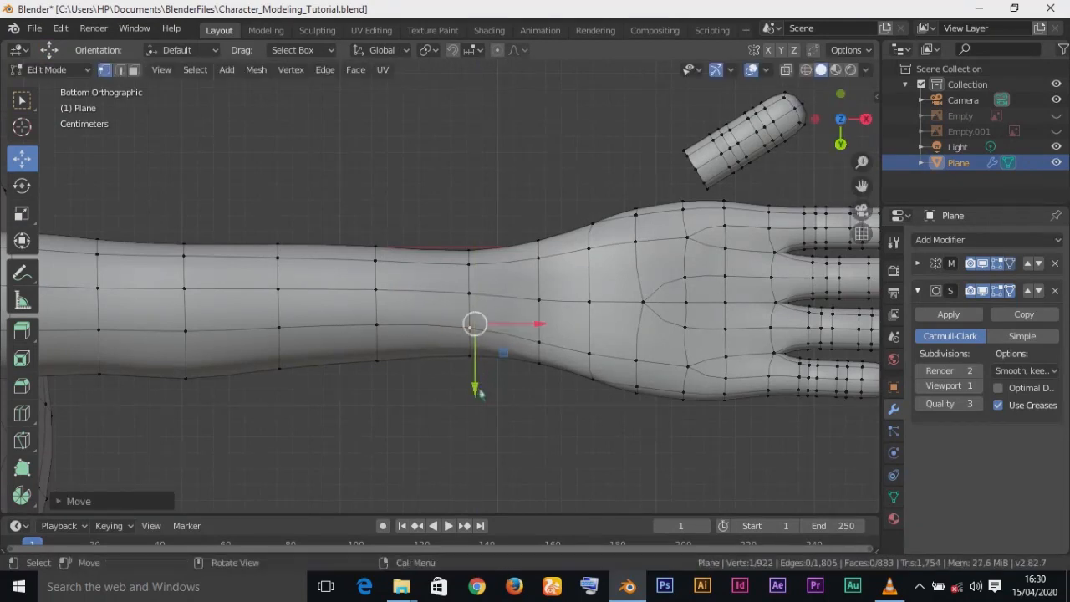
Nudge the adjacent vertex on the hand side of the wrist slightly inward along Y and save the file
{"action": "left_click", "coordinate": [544, 348]}
{"action": "left_click", "coordinate": [481, 334]}
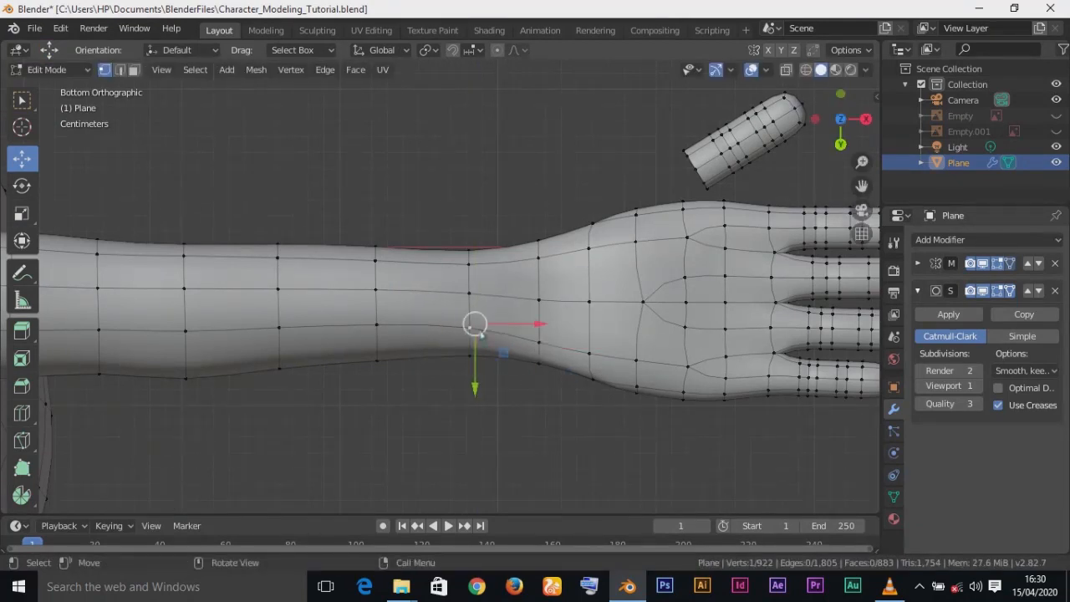
{"action": "left_click", "coordinate": [550, 347]}
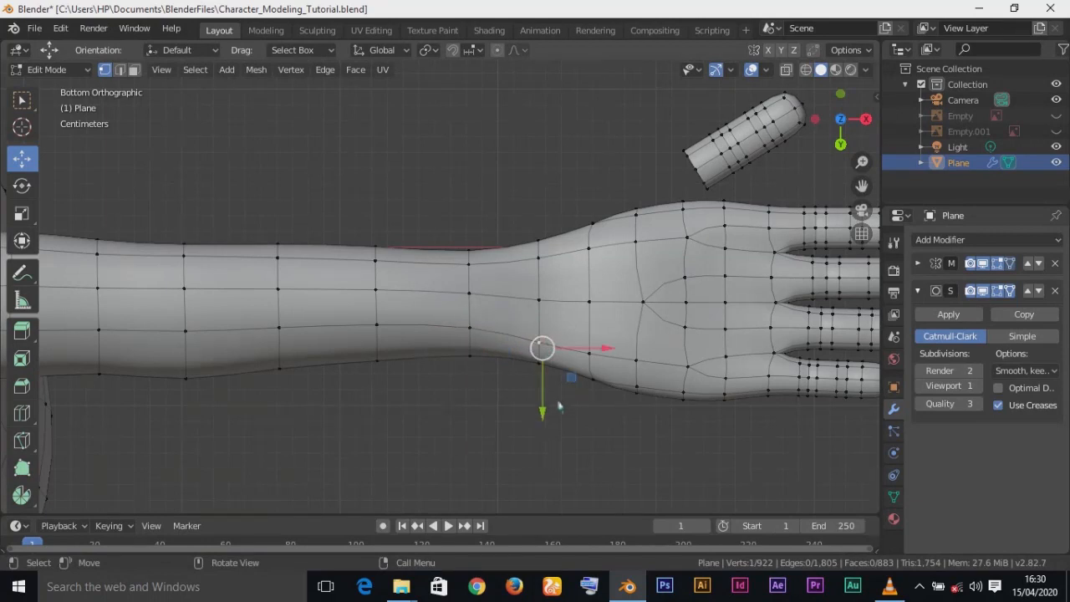
{"action": "key", "text": "ctrl+z"}
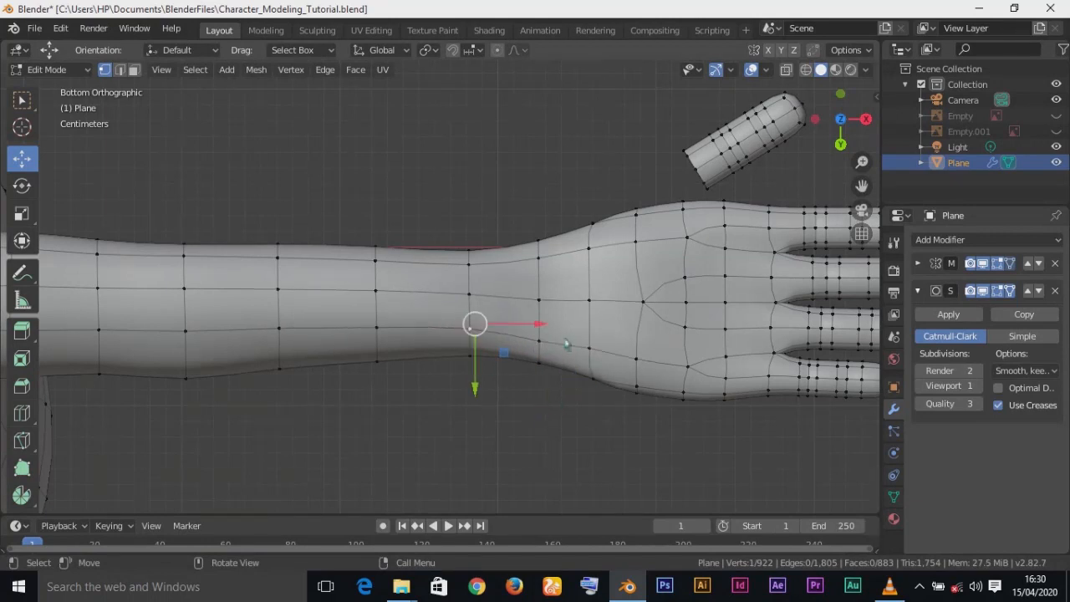
{"action": "left_click", "coordinate": [541, 351]}
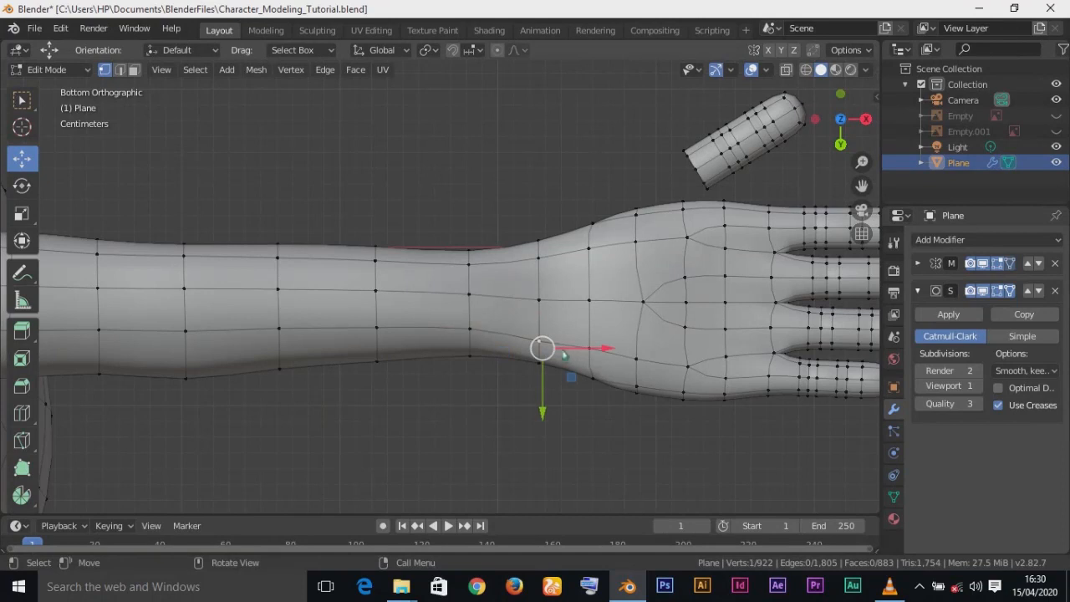
{"action": "left_click_drag", "start_coordinate": [544, 418], "coordinate": [545, 413]}
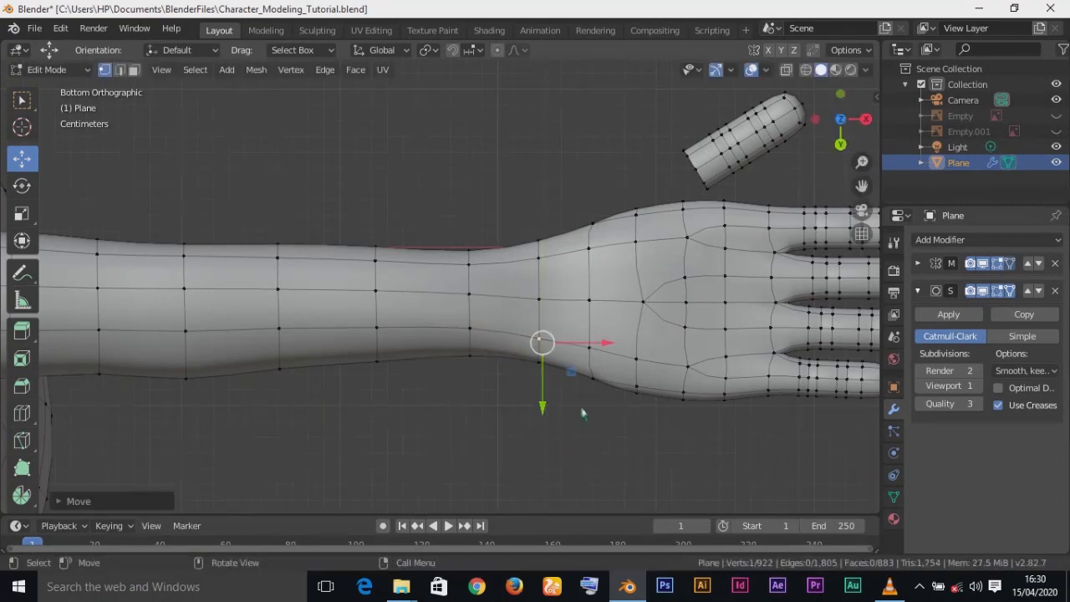
{"action": "middle_click_drag", "start_coordinate": [610, 384], "coordinate": [512, 208]}
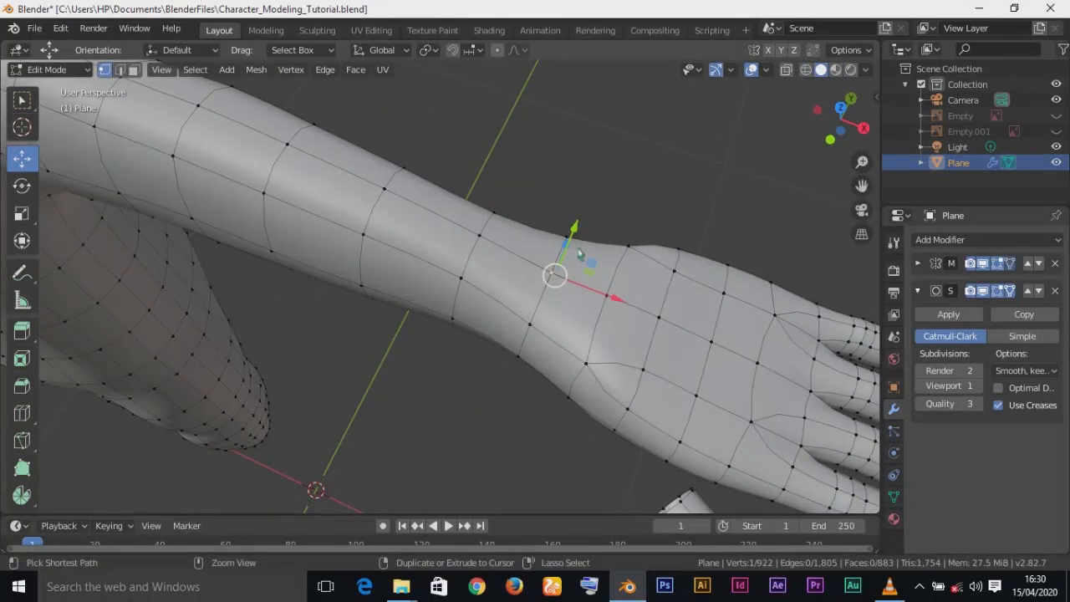
{"action": "key", "text": "ctrl+s"}
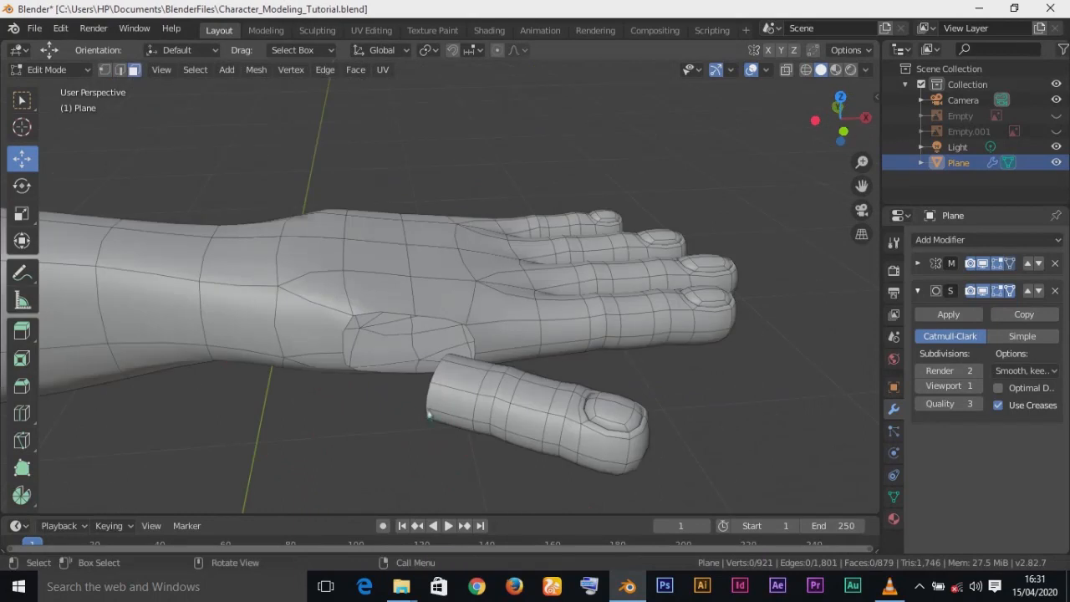
Switch to vertex selection and view the open thumb socket and detached thumb from above
{"action": "middle_click_drag", "start_coordinate": [429, 414], "coordinate": [455, 374]}
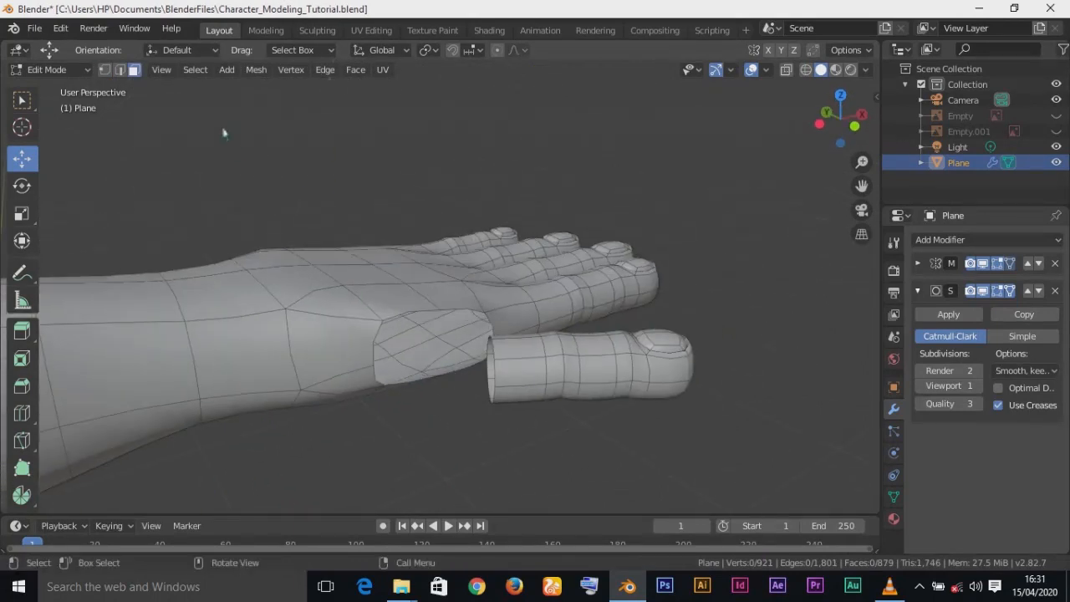
{"action": "left_click", "coordinate": [104, 69]}
{"action": "mouse_move", "coordinate": [382, 363]}
{"action": "middle_mouse_down"}
{"action": "mouse_move", "coordinate": [362, 361]}
{"action": "mouse_move", "coordinate": [371, 345]}
{"action": "middle_mouse_up"}
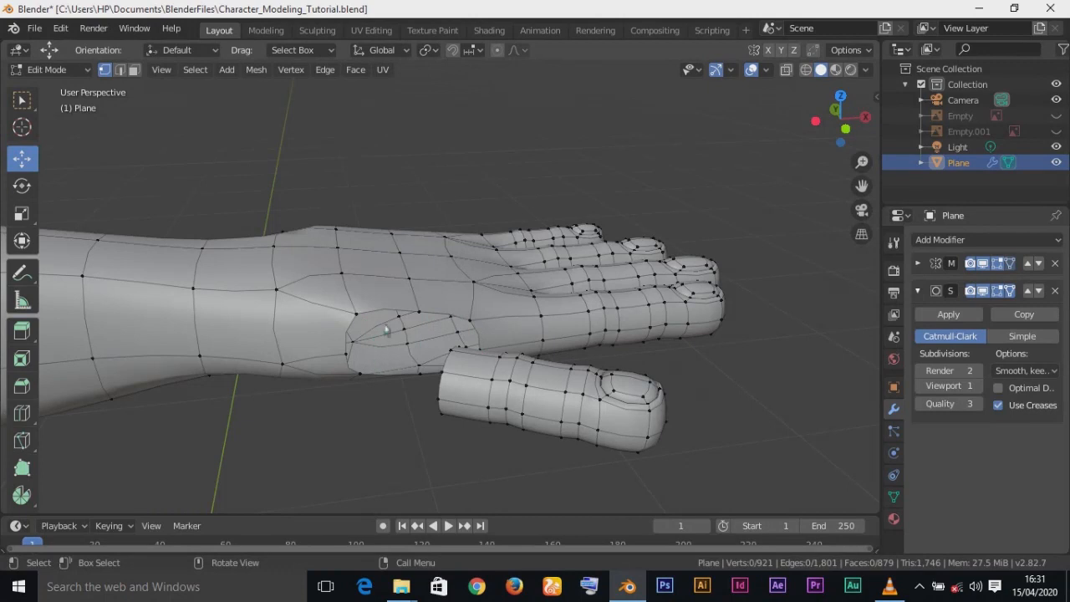
{"action": "middle_click_drag", "start_coordinate": [352, 351], "coordinate": [471, 301]}
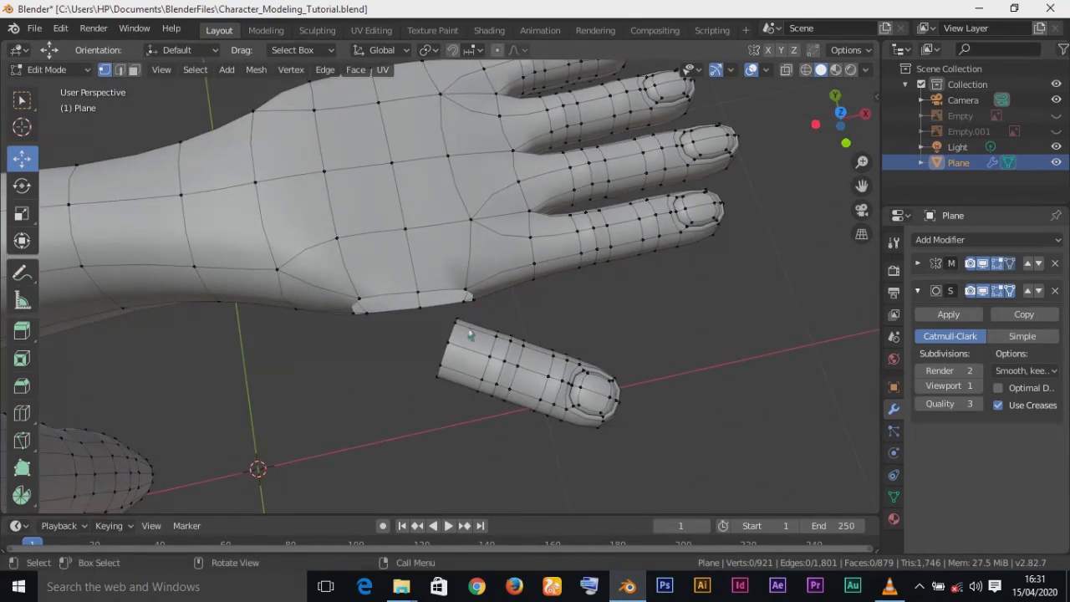
{"action": "key", "text": "x"}
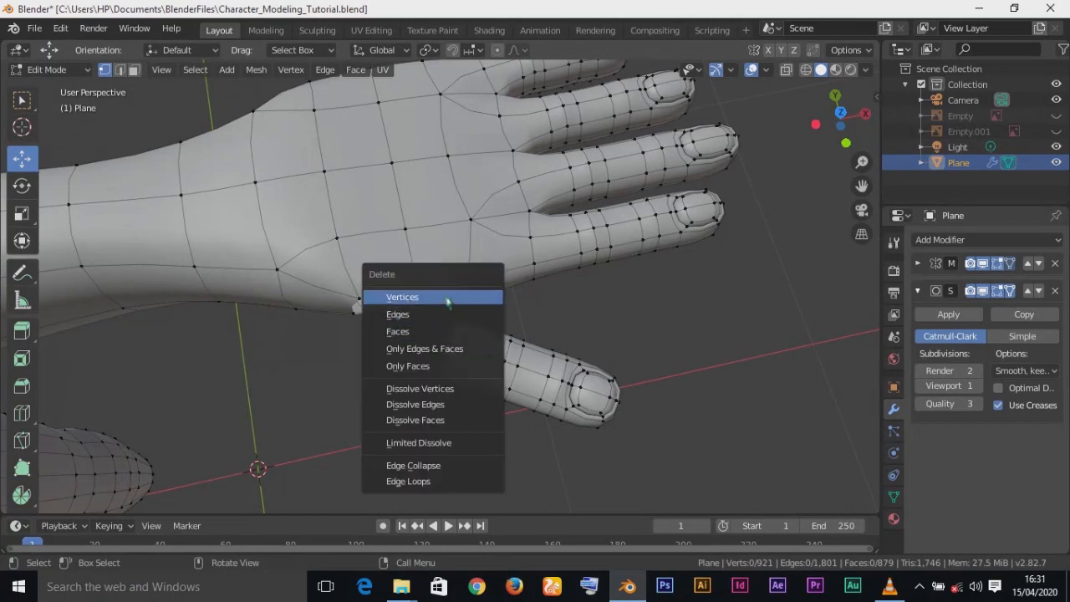
{"action": "left_click", "coordinate": [493, 329]}
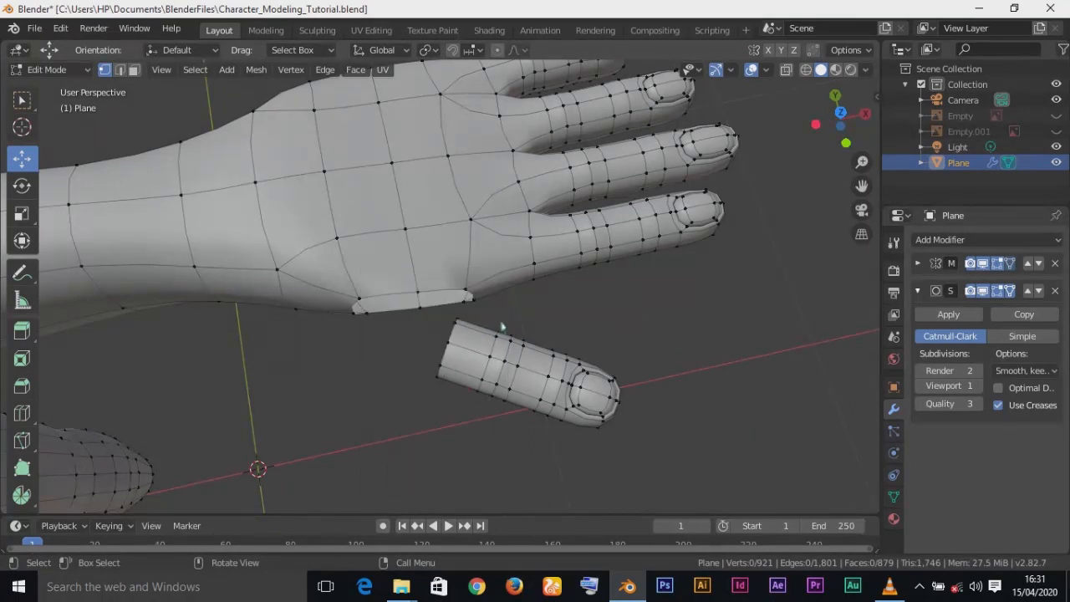
Switch to wireframe shading and select the whole detached thumb with Circle Select
{"action": "key", "text": "z"}
{"action": "left_click", "coordinate": [468, 333]}
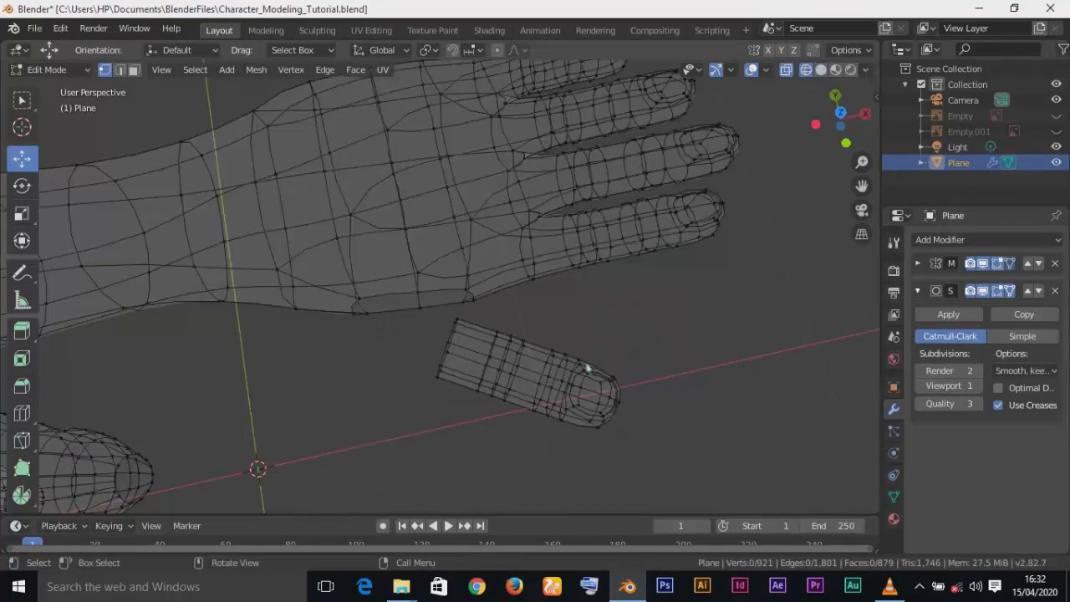
{"action": "key", "text": "c"}
{"action": "mouse_move", "coordinate": [573, 346]}
{"action": "left_mouse_down"}
{"action": "mouse_move", "coordinate": [454, 323]}
{"action": "mouse_move", "coordinate": [446, 342]}
{"action": "mouse_move", "coordinate": [598, 397]}
{"action": "mouse_move", "coordinate": [510, 388]}
{"action": "mouse_move", "coordinate": [477, 351]}
{"action": "mouse_move", "coordinate": [611, 367]}
{"action": "left_mouse_up"}
{"action": "right_click", "coordinate": [623, 381]}
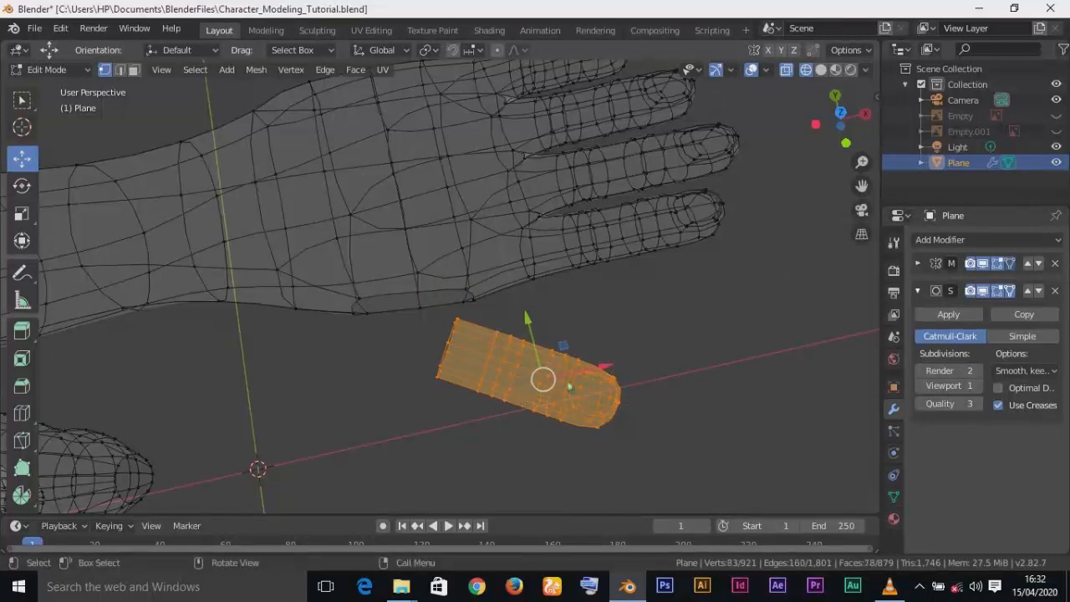
Move the selected detached thumb toward the open socket on the hand and inspect the joined thumb from above
{"action": "left_click_drag", "start_coordinate": [557, 388], "coordinate": [565, 385]}
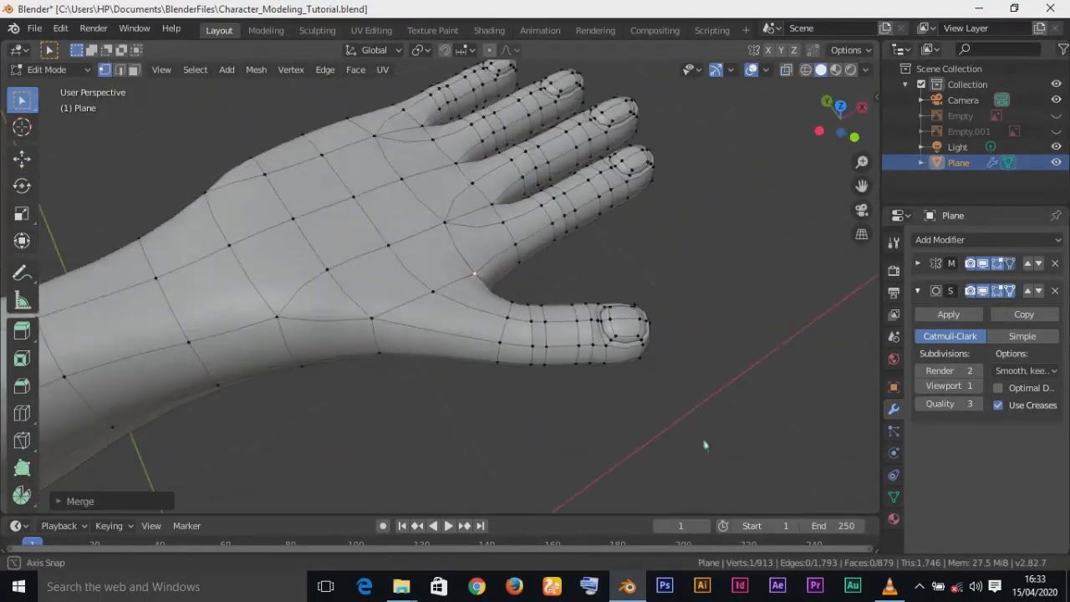
{"action": "mouse_move", "coordinate": [705, 442]}
{"action": "middle_mouse_down"}
{"action": "mouse_move", "coordinate": [800, 461]}
{"action": "mouse_move", "coordinate": [801, 411]}
{"action": "mouse_move", "coordinate": [796, 440]}
{"action": "middle_mouse_up"}
{"action": "middle_click_drag", "start_coordinate": [662, 353], "coordinate": [514, 416]}
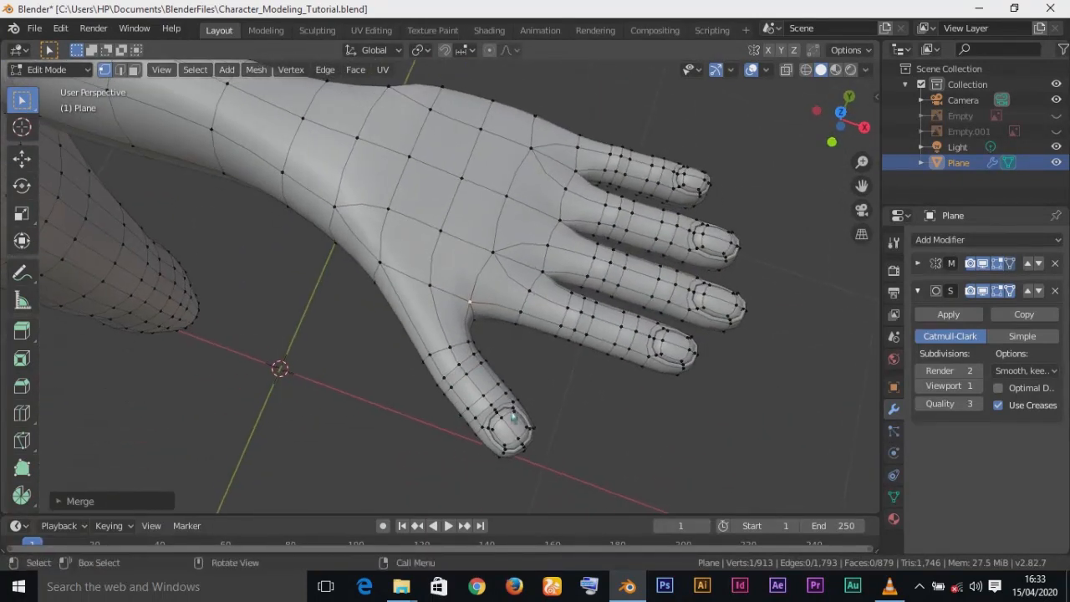
Switch the viewport to wireframe shading and deselect all vertices
{"action": "key", "text": "z"}
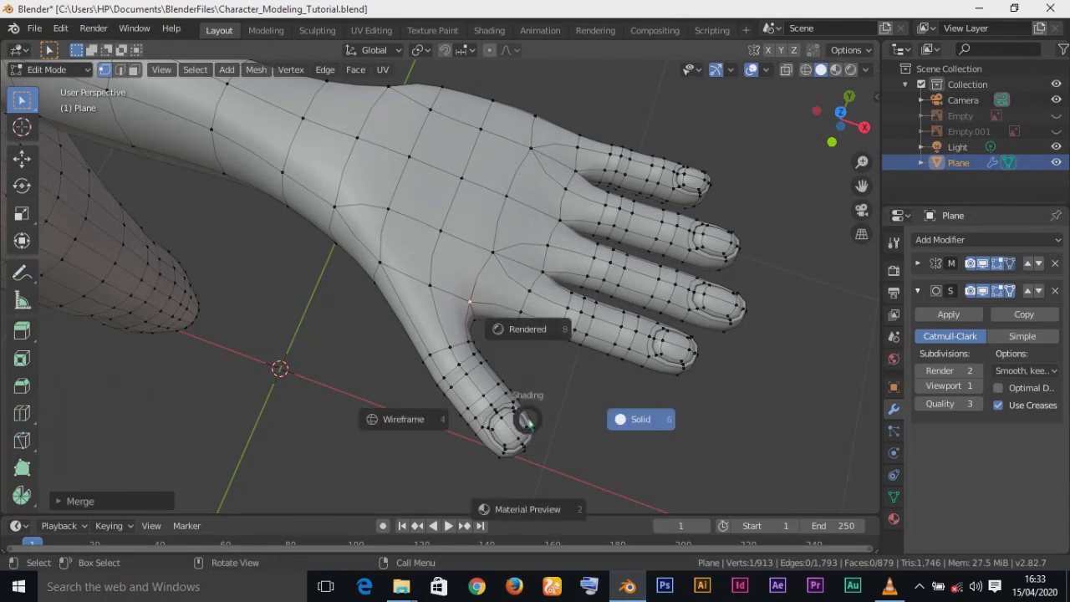
{"action": "left_click", "coordinate": [403, 419]}
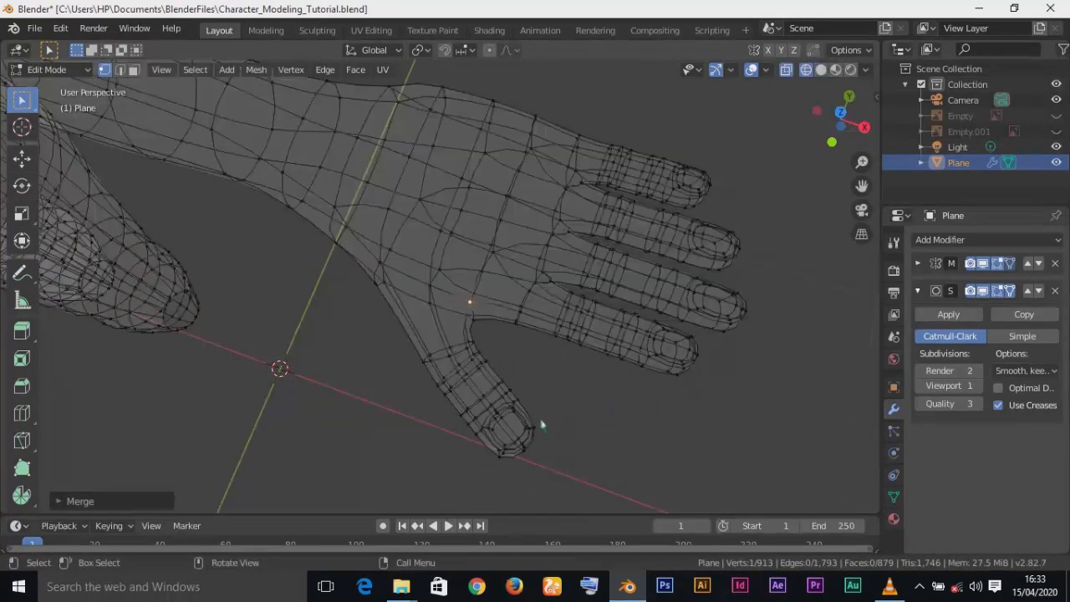
{"action": "scroll", "coordinate": [576, 425], "scroll_direction": "down", "scroll_amount": 2}
{"action": "middle_click_drag", "start_coordinate": [576, 423], "coordinate": [691, 470]}
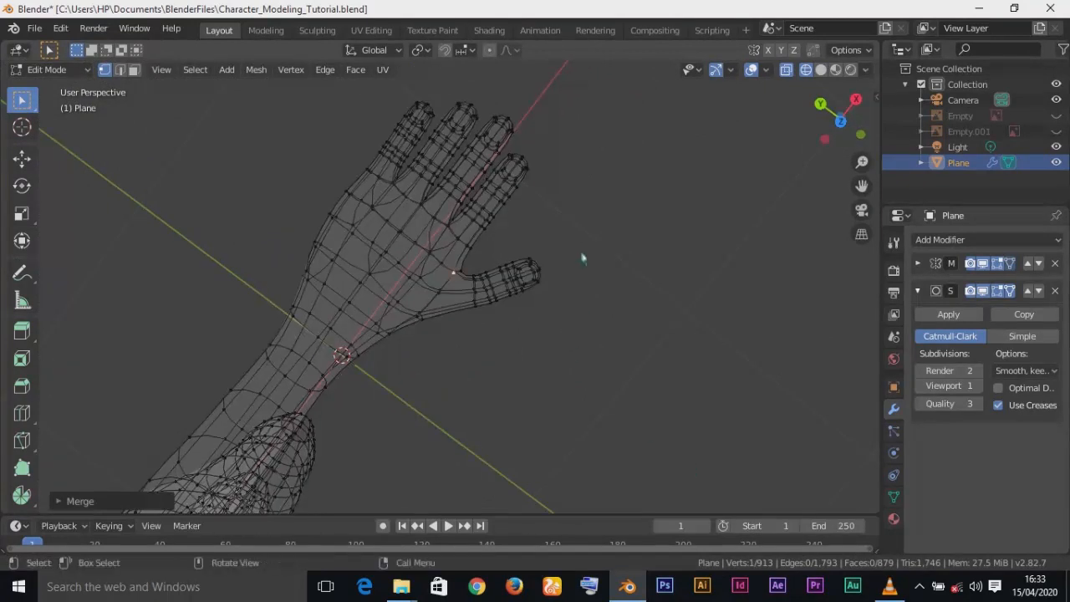
{"action": "key", "text": "alt+a"}
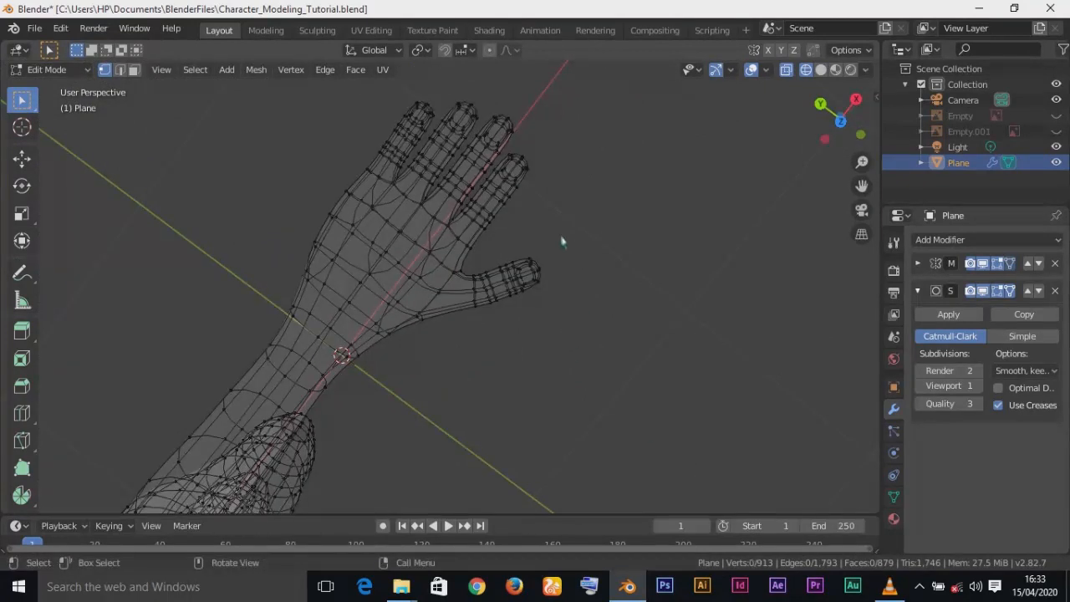
Select a vertex near the thumb tip and grow the selection until it covers the thumb
{"action": "left_click_drag", "start_coordinate": [575, 242], "coordinate": [499, 349]}
{"action": "key", "text": "ctrl+z"}
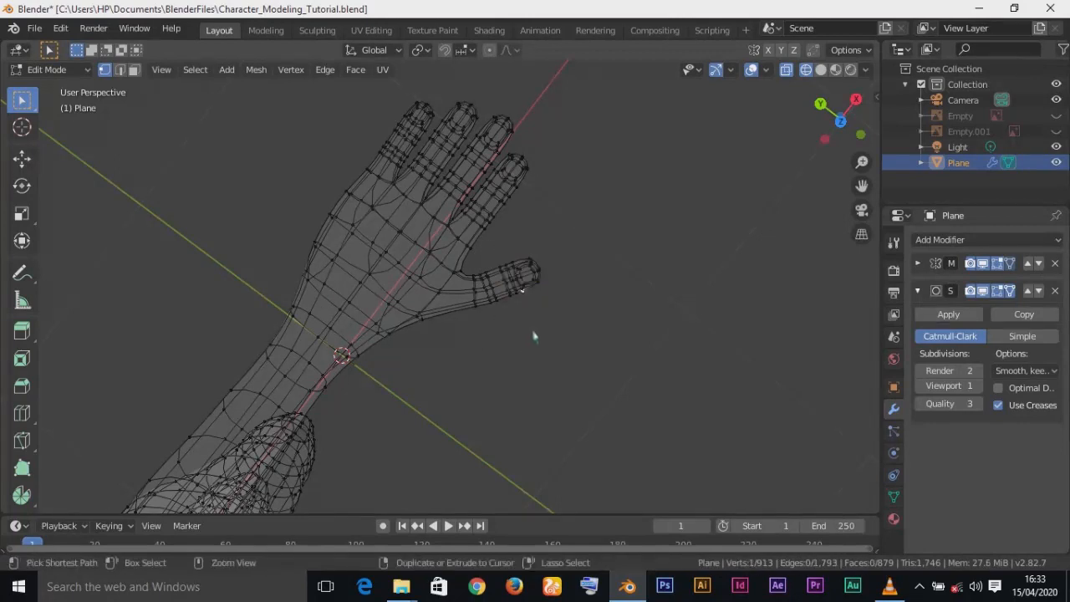
{"action": "key", "text": "ctrl+shift+z"}
{"action": "key", "text": "ctrl+z"}
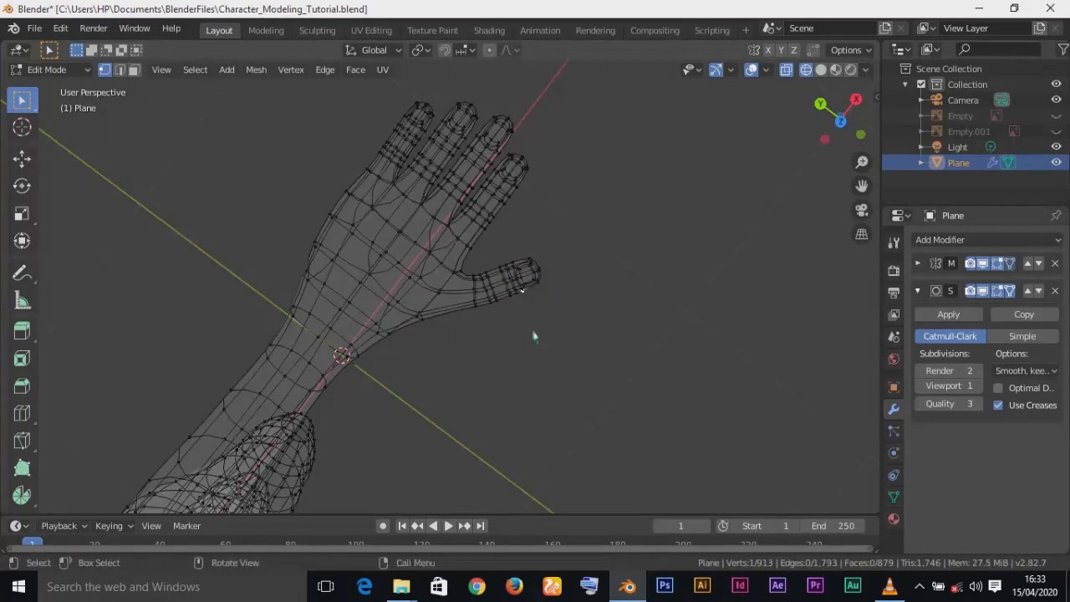
{"action": "key", "text": "ctrl+shift+z"}
{"action": "key", "text": "ctrl+KP_Add"}
{"action": "key", "text": "ctrl+KP_Add"}
{"action": "key", "text": "ctrl+KP_Add"}
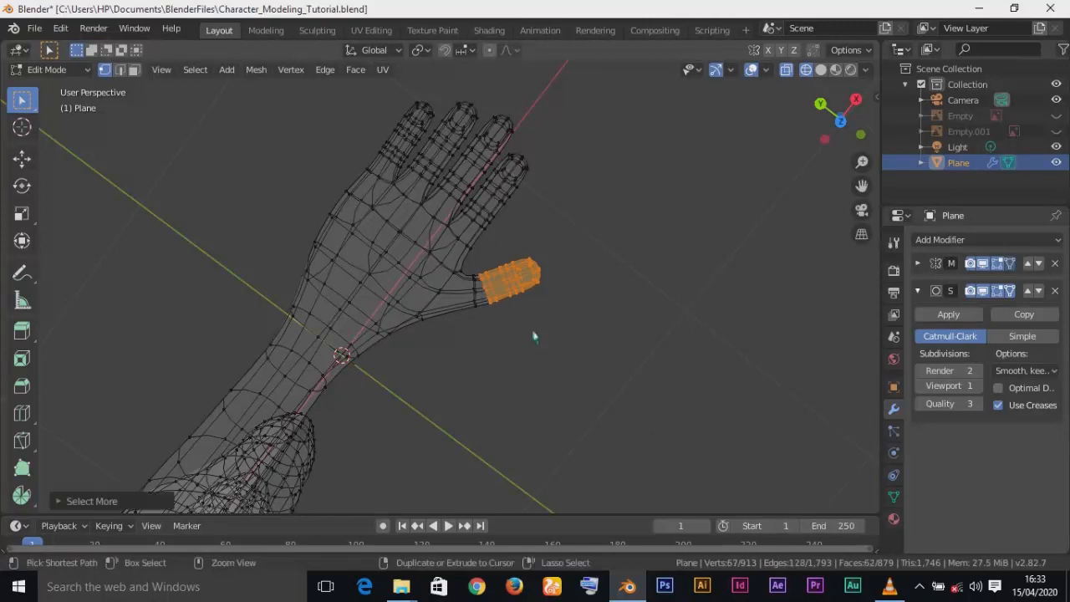
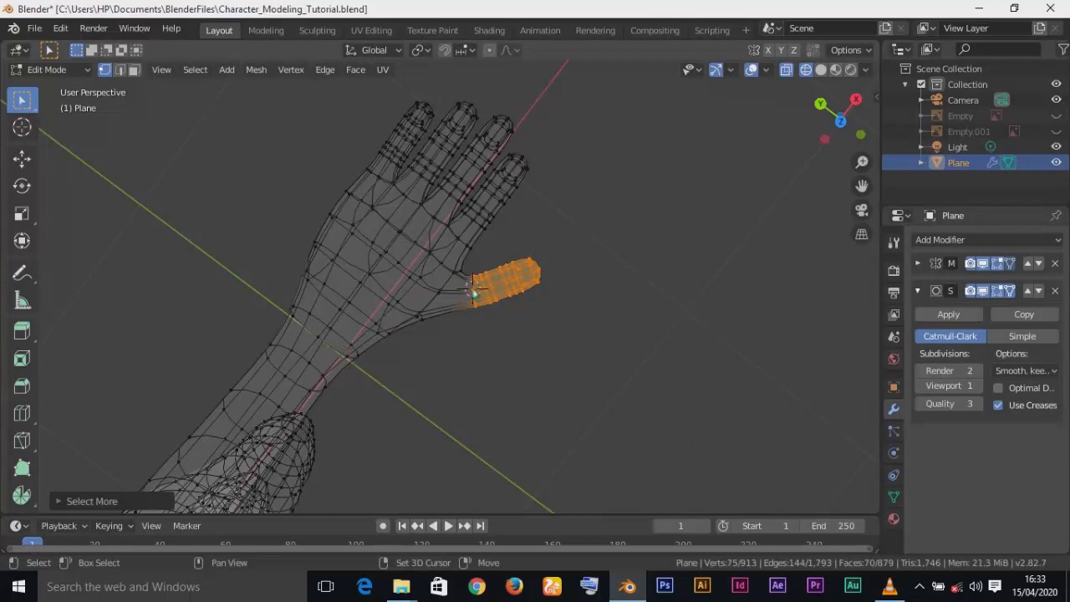
Set the transform pivot to 3D Cursor and rotate the selected thumb slightly around its base
{"action": "left_click", "coordinate": [420, 50]}
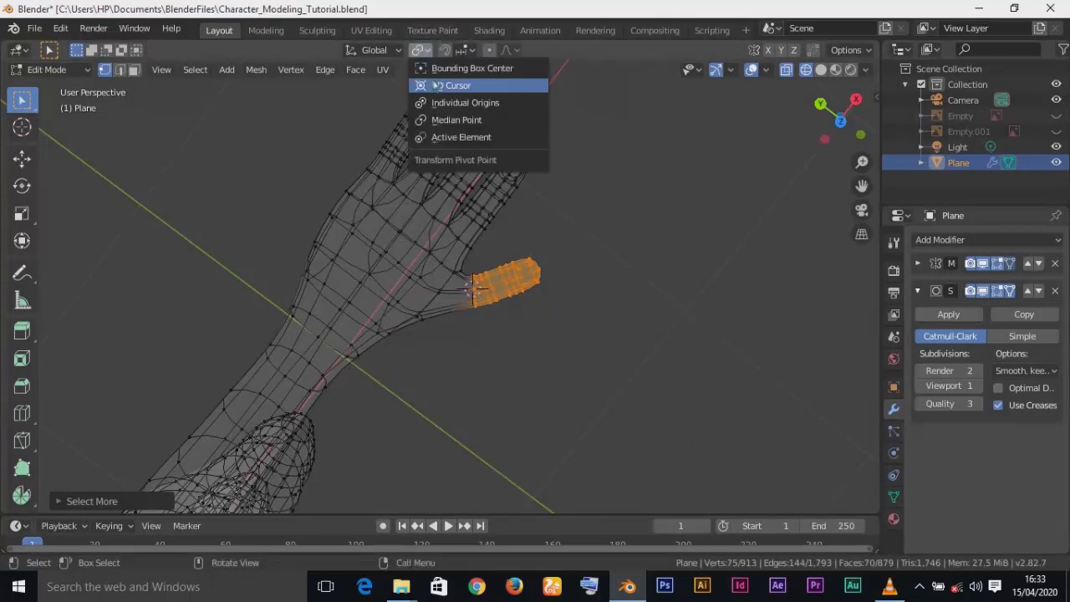
{"action": "left_click", "coordinate": [438, 85]}
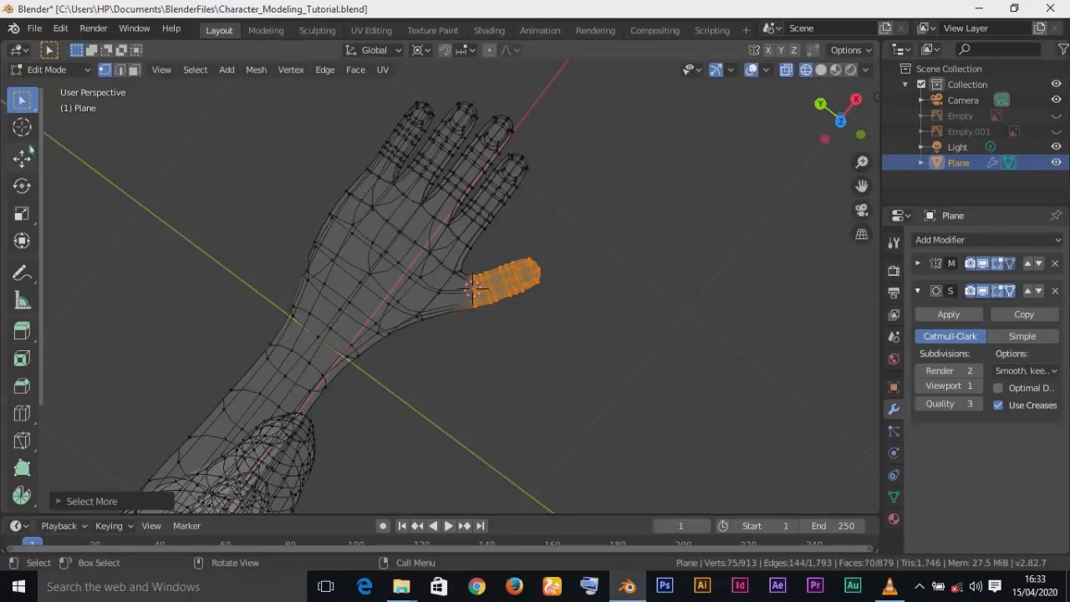
{"action": "left_click", "coordinate": [23, 186]}
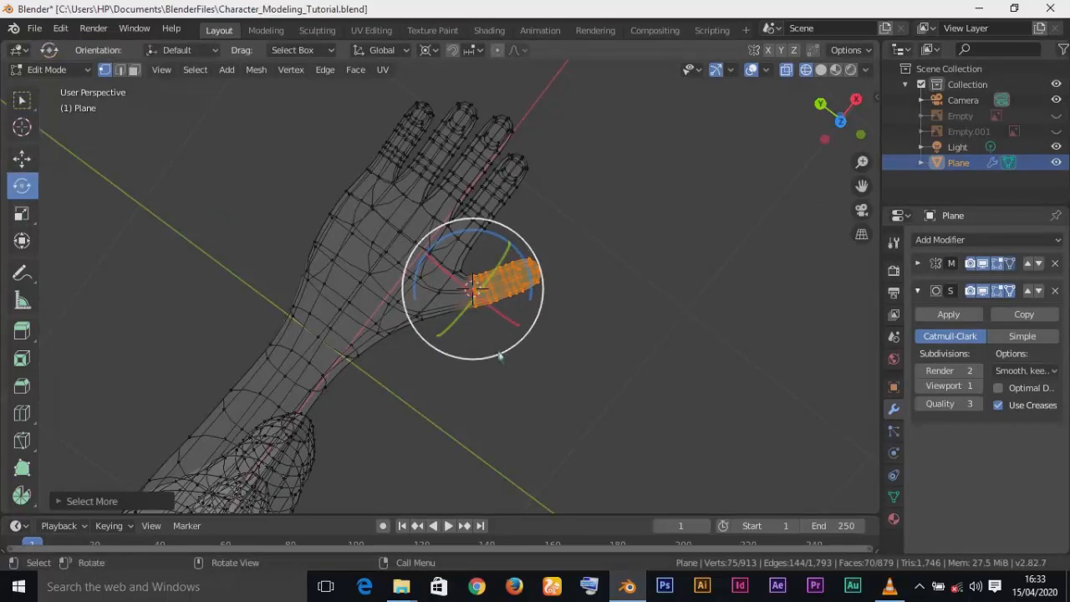
{"action": "left_click_drag", "start_coordinate": [498, 364], "coordinate": [487, 362]}
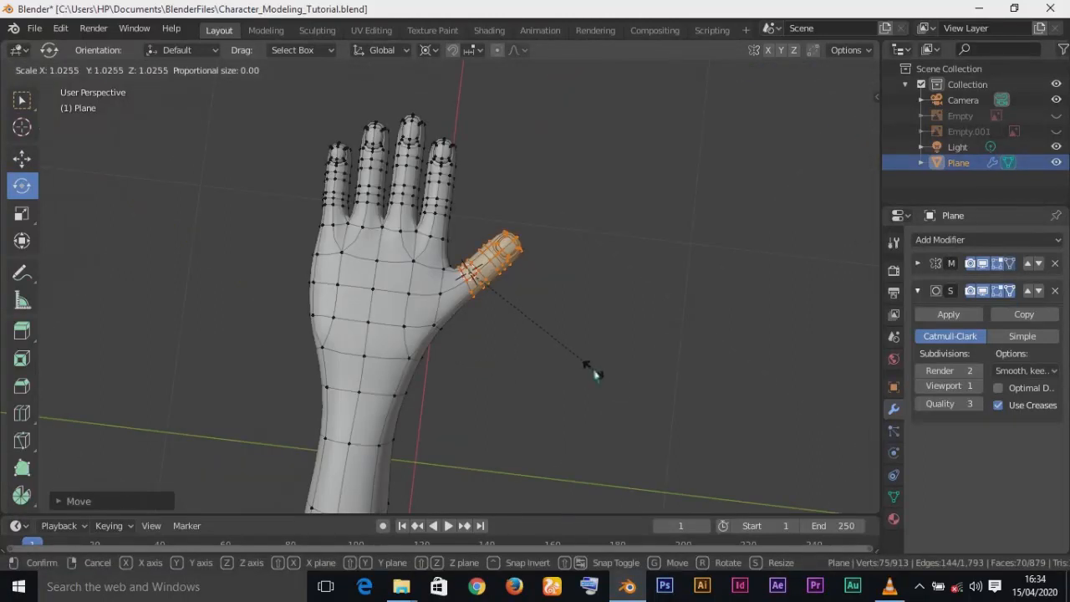
Scale the thumb up by about 1.03, keep solid shading and check the smoothed hand in Object Mode
{"action": "left_click", "coordinate": [598, 380]}
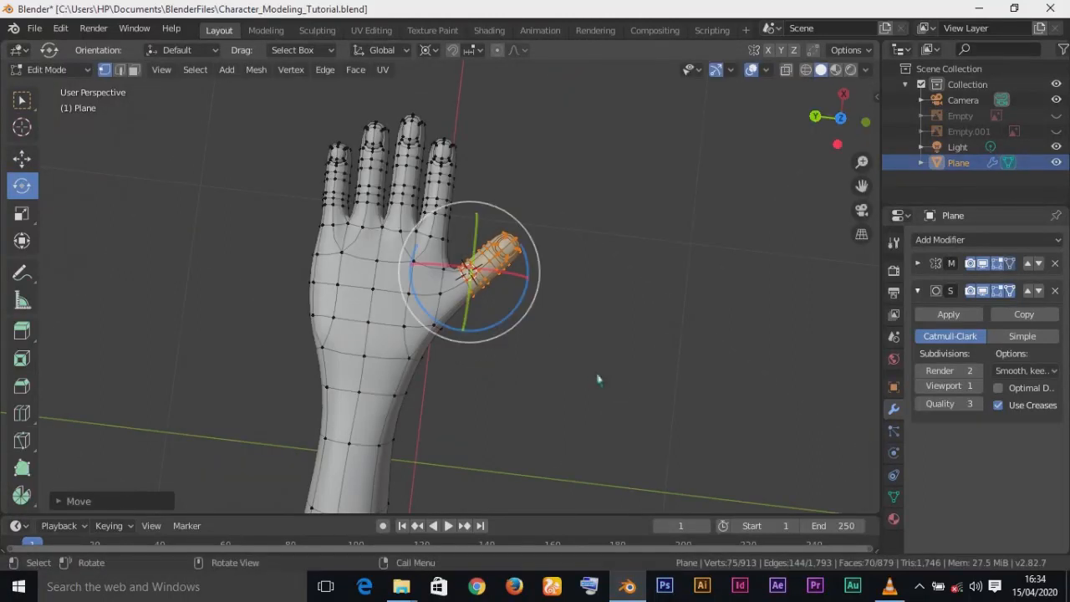
{"action": "key", "text": "z"}
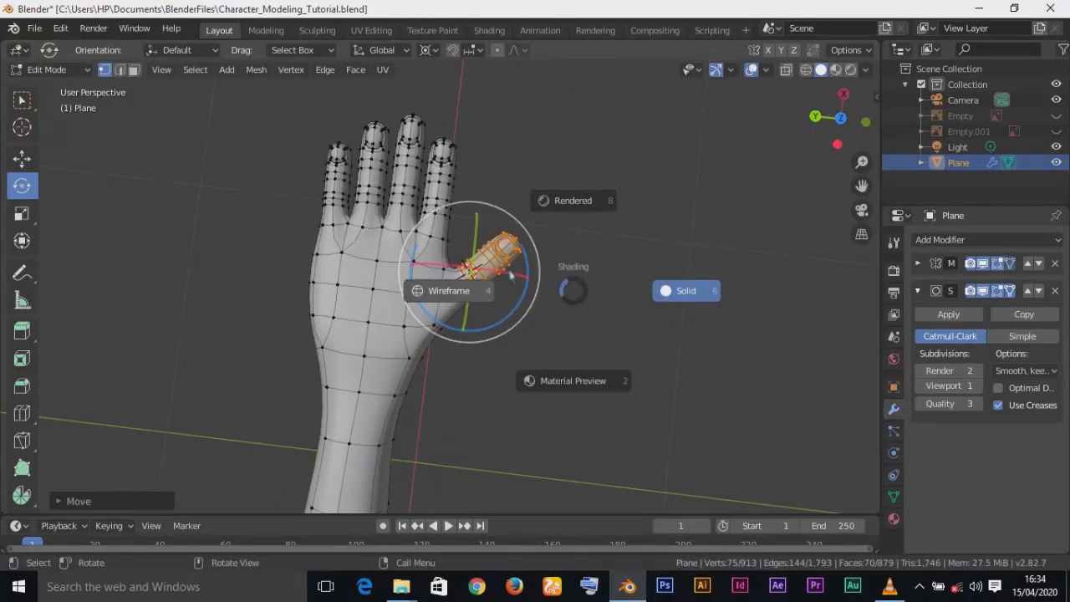
{"action": "left_click", "coordinate": [588, 292]}
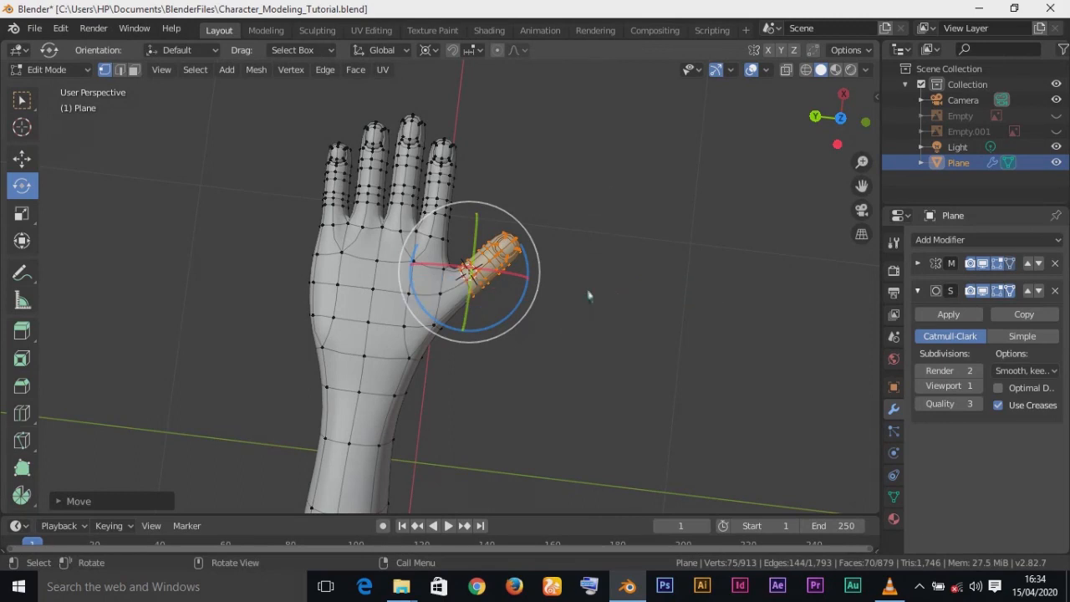
{"action": "key", "text": "Tab"}
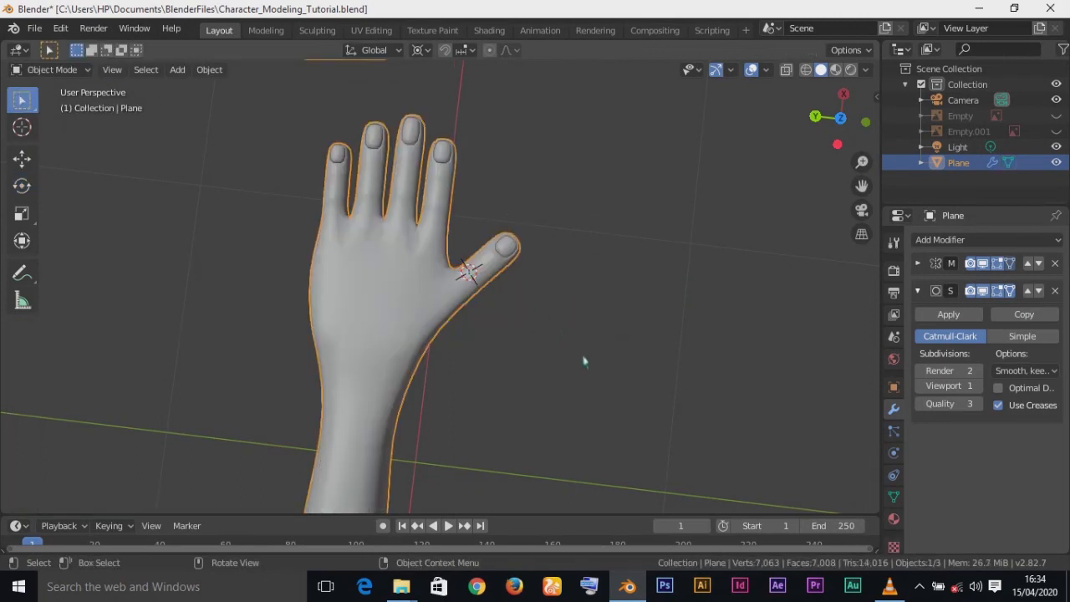
{"action": "middle_click_drag", "start_coordinate": [584, 361], "coordinate": [387, 300]}
In Edit Mode, select the vertex row across the back of the hand nearest the wrist-side thumb base and raise it about 0.006 m along Z
{"action": "key", "text": "Tab"}
{"action": "left_click", "coordinate": [386, 309], "text": "alt+shift"}
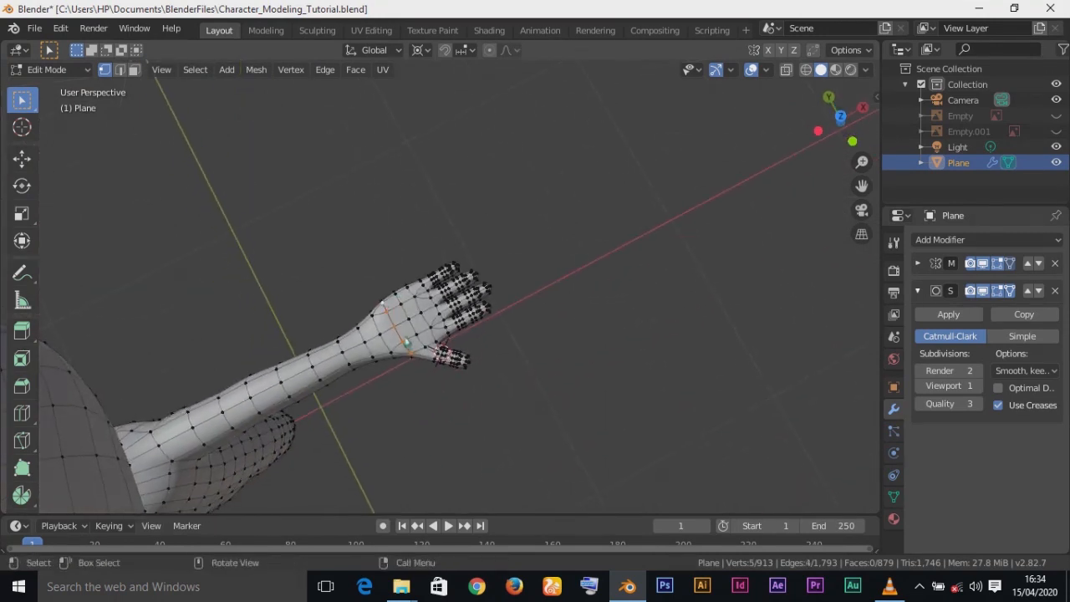
{"action": "key", "text": "KP_1"}
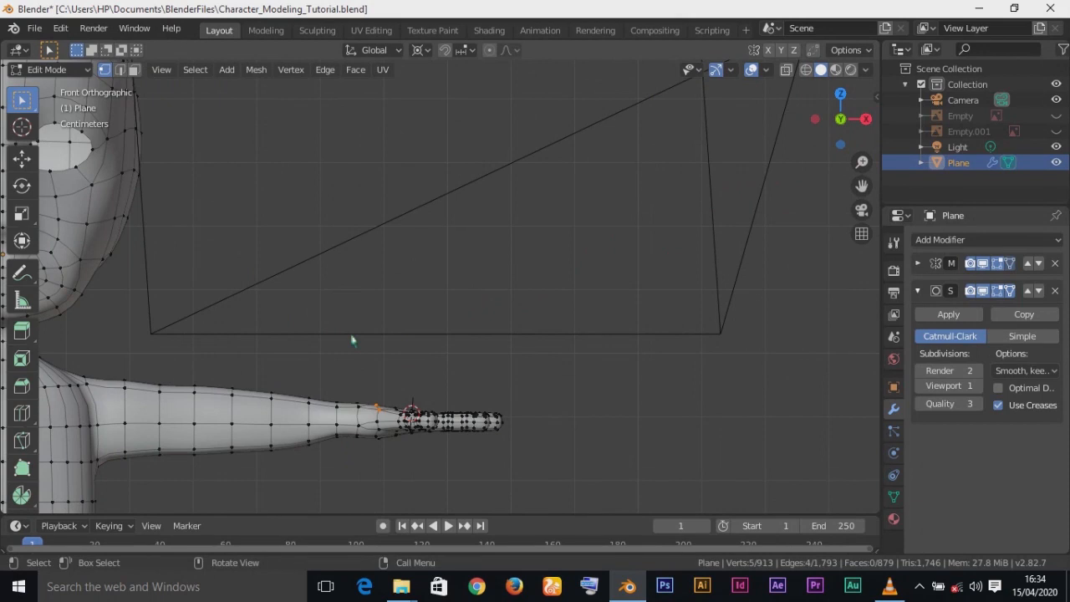
{"action": "key", "text": "g"}
{"action": "key", "text": "z"}
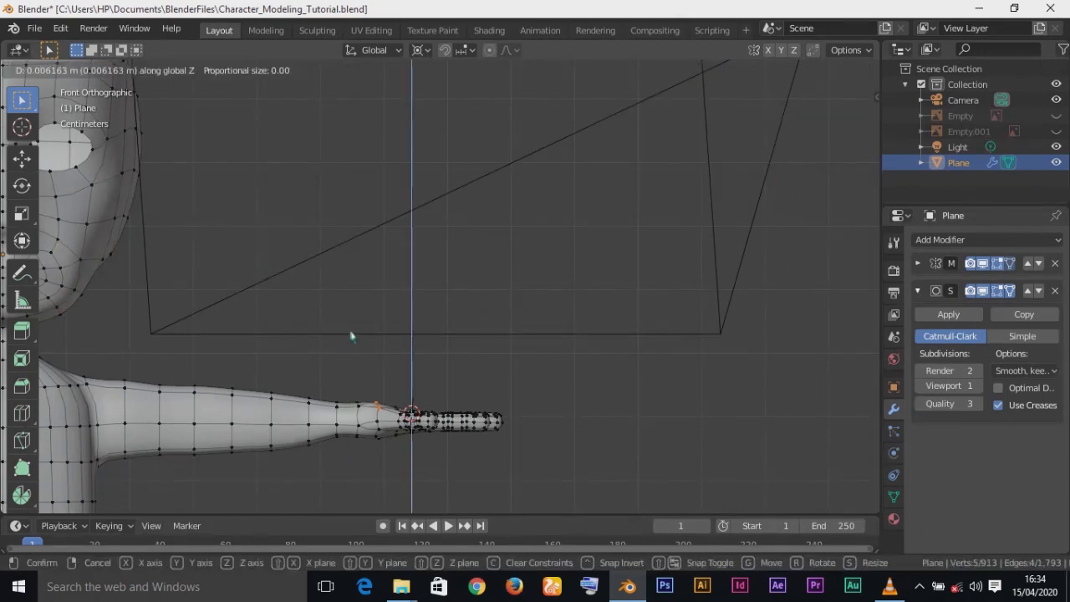
{"action": "left_click", "coordinate": [350, 336]}
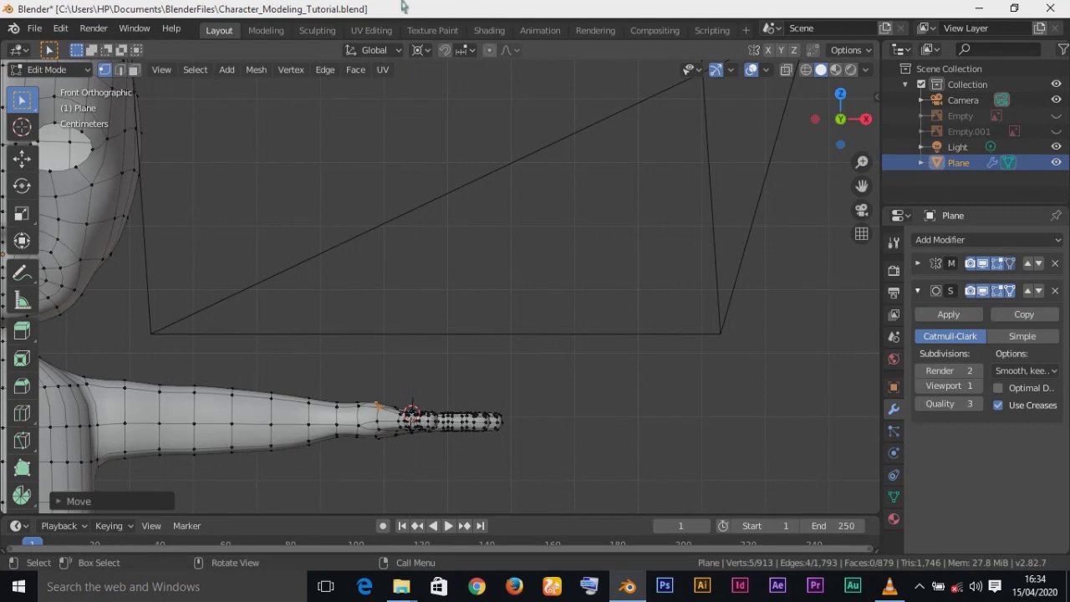
Switch to the Modeling workspace, select the next vertex row toward the fingers on the back of the hand, and raise it slightly along Z
{"action": "key", "text": "Tab"}
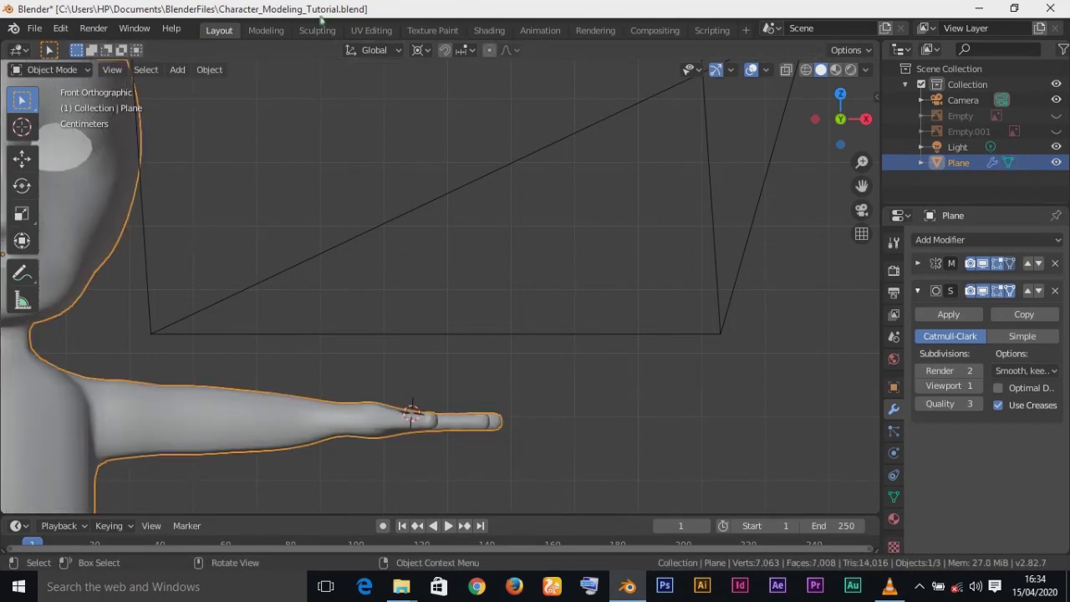
{"action": "left_click", "coordinate": [269, 31]}
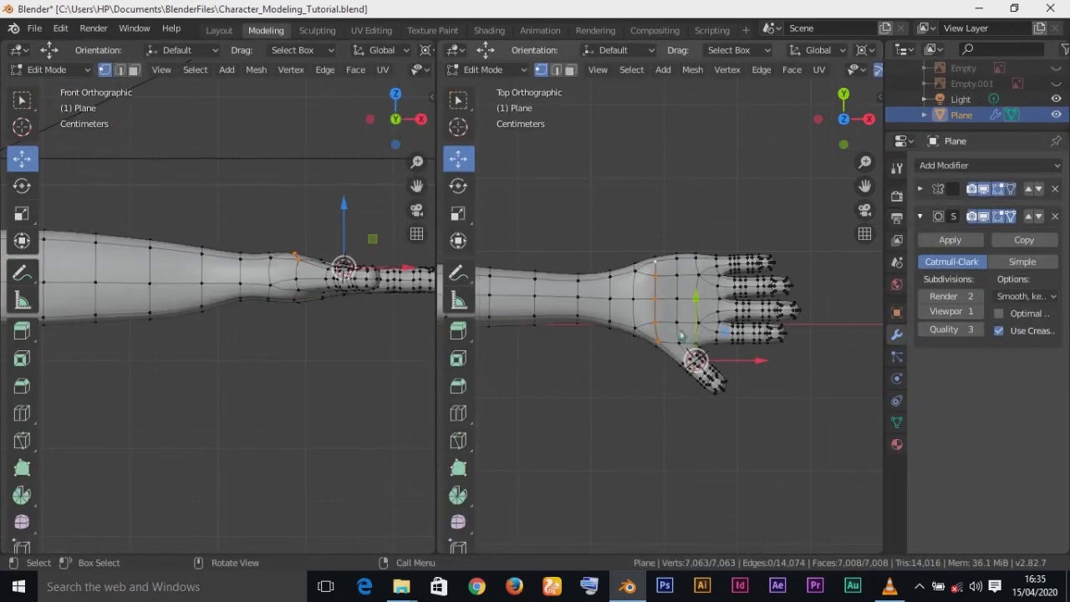
{"action": "left_click", "coordinate": [690, 359]}
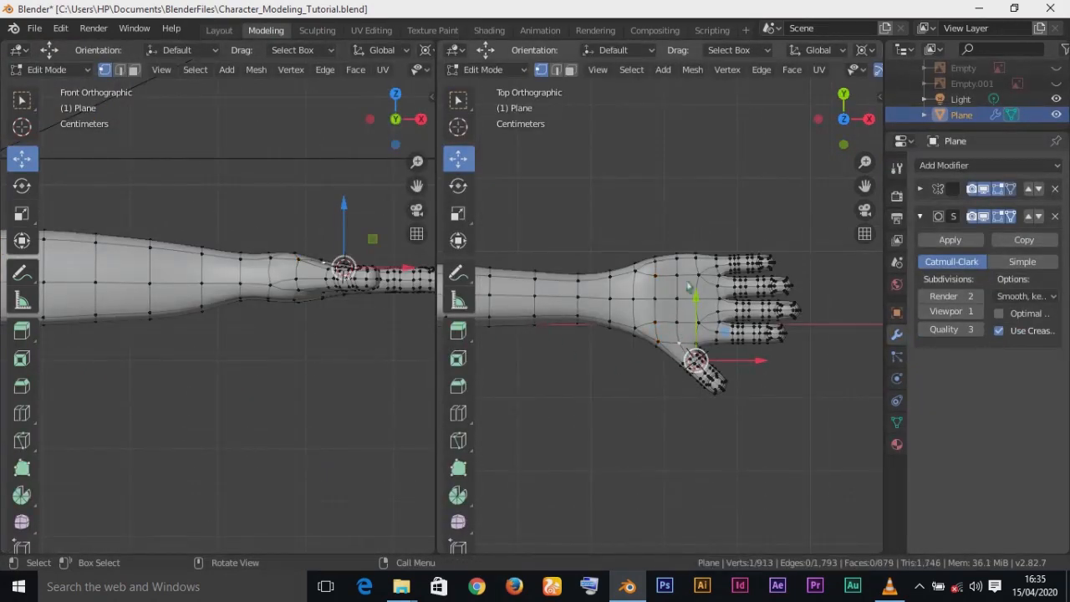
{"action": "key", "text": "ctrl"}
{"action": "left_click", "coordinate": [677, 259], "text": "ctrl"}
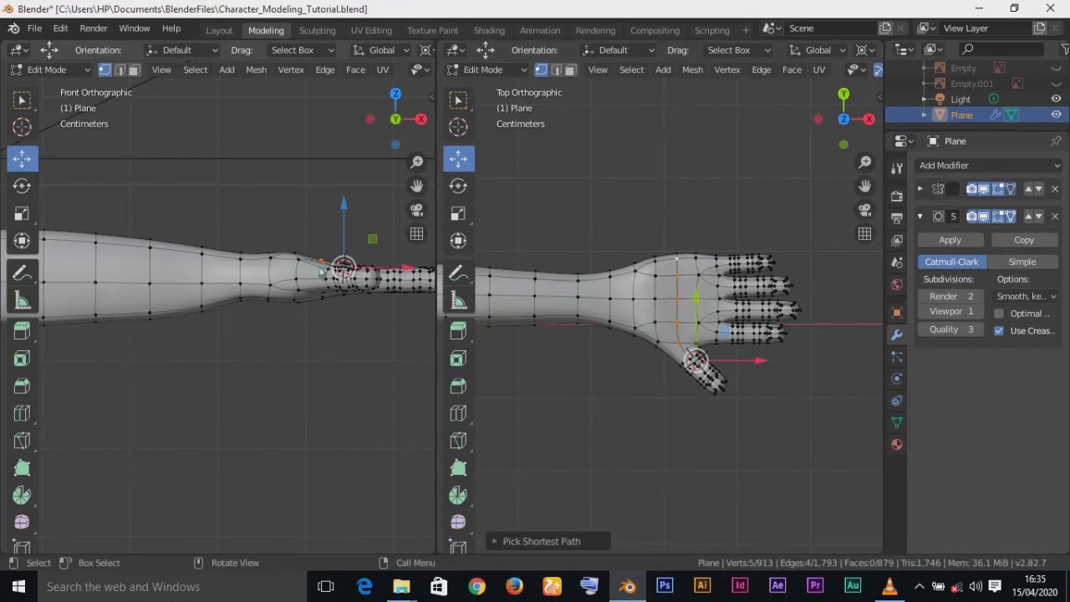
{"action": "mouse_move", "coordinate": [346, 218]}
{"action": "left_mouse_down"}
{"action": "mouse_move", "coordinate": [342, 202]}
{"action": "mouse_move", "coordinate": [345, 212]}
{"action": "left_mouse_up"}
Select the vertex row across the knuckles from the little-finger edge to the thumb side and raise it slightly along Z
{"action": "left_click", "coordinate": [703, 275]}
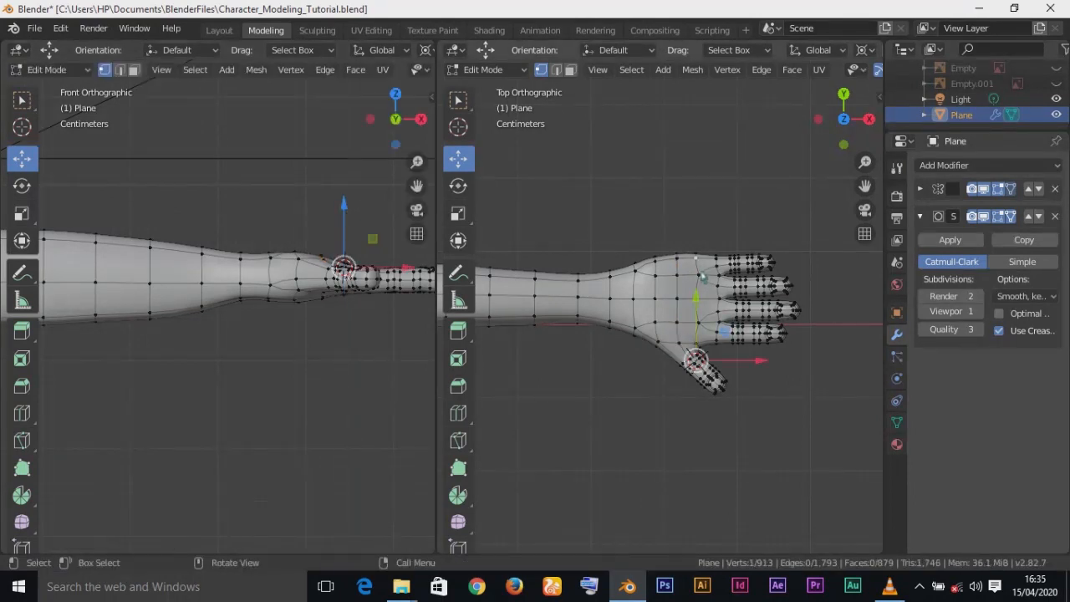
{"action": "key", "text": "w"}
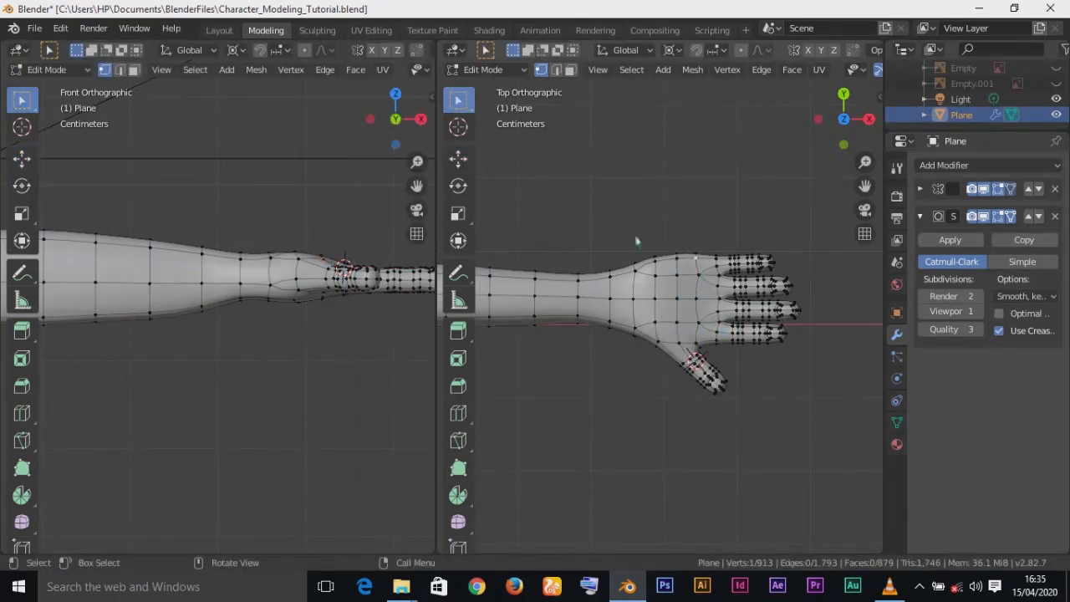
{"action": "left_click", "coordinate": [698, 298], "text": "ctrl"}
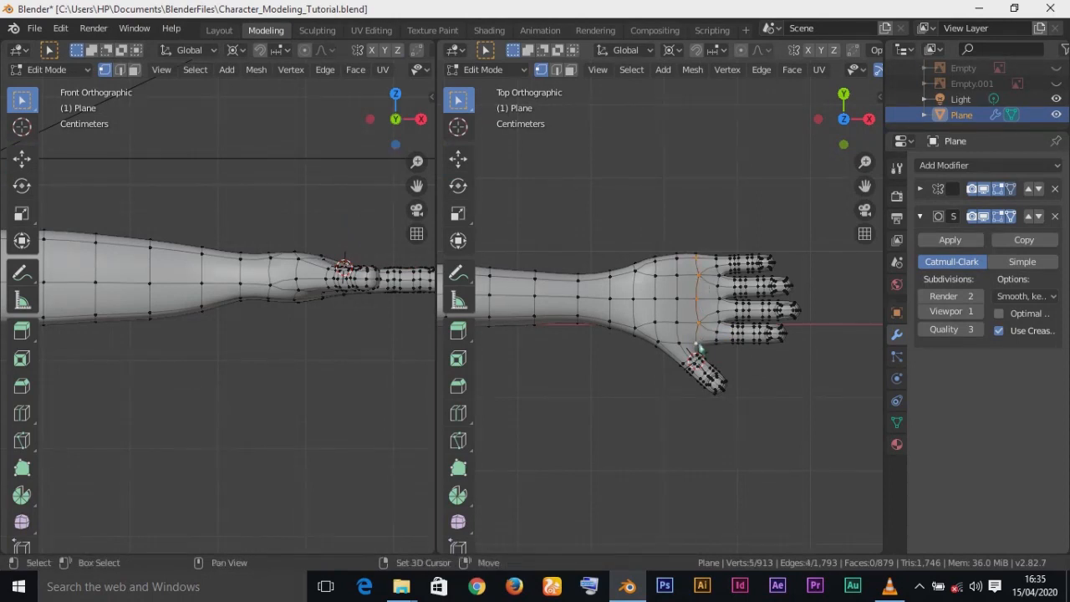
{"action": "left_click", "coordinate": [459, 167]}
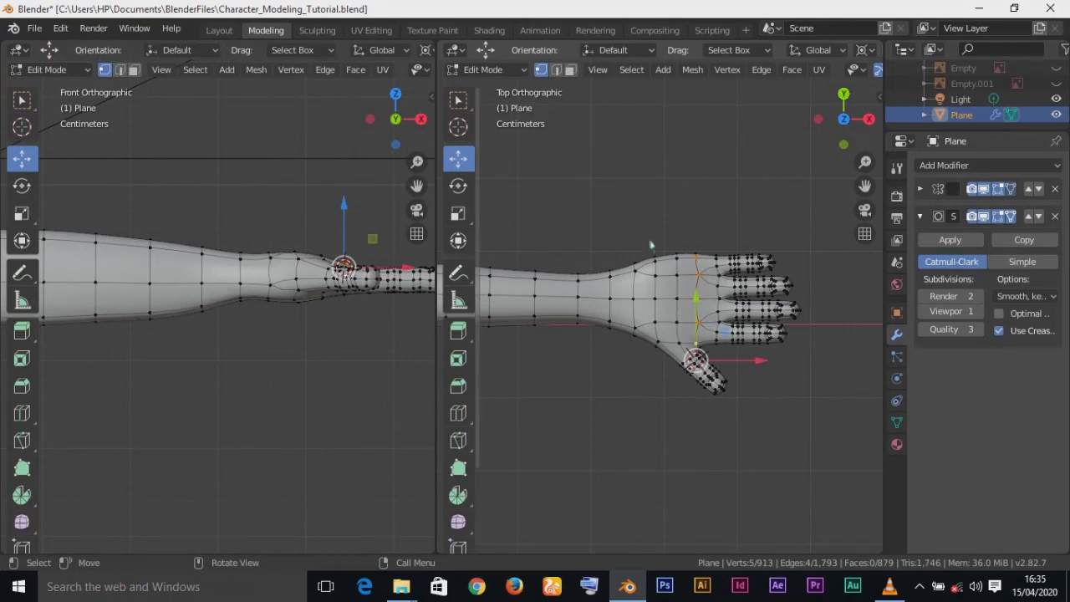
{"action": "left_click_drag", "start_coordinate": [349, 220], "coordinate": [349, 210]}
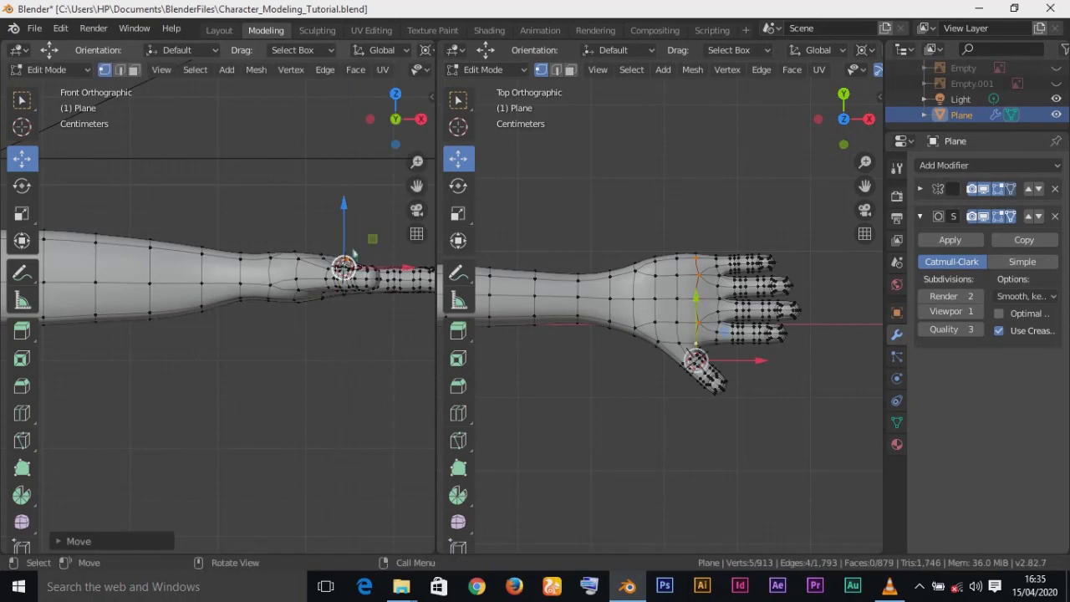
Select the two end vertices of the first raised row, on the thumb and little-finger edges, and lower them slightly along Z
{"action": "middle_click_drag", "start_coordinate": [368, 318], "coordinate": [350, 334]}
{"action": "middle_click_drag", "start_coordinate": [310, 267], "coordinate": [236, 194]}
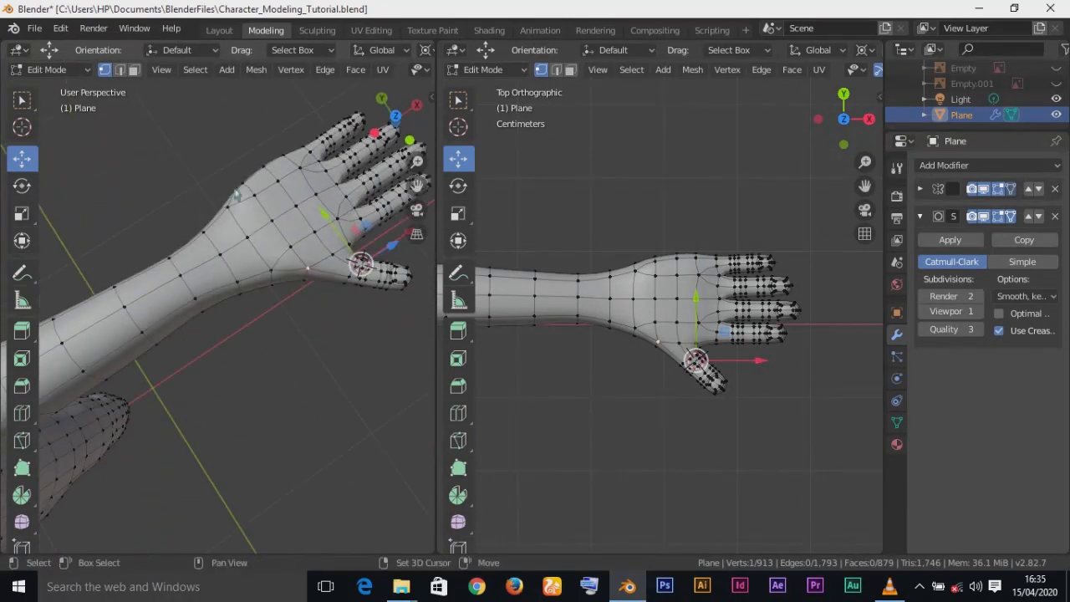
{"action": "left_click", "coordinate": [244, 187], "text": "shift"}
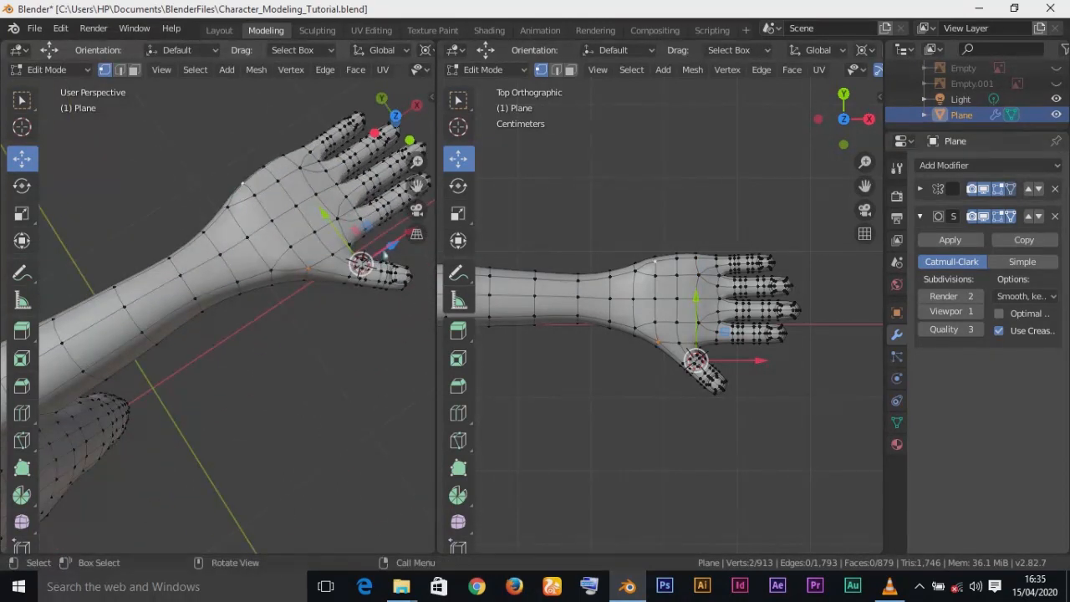
{"action": "key", "text": "KP_1"}
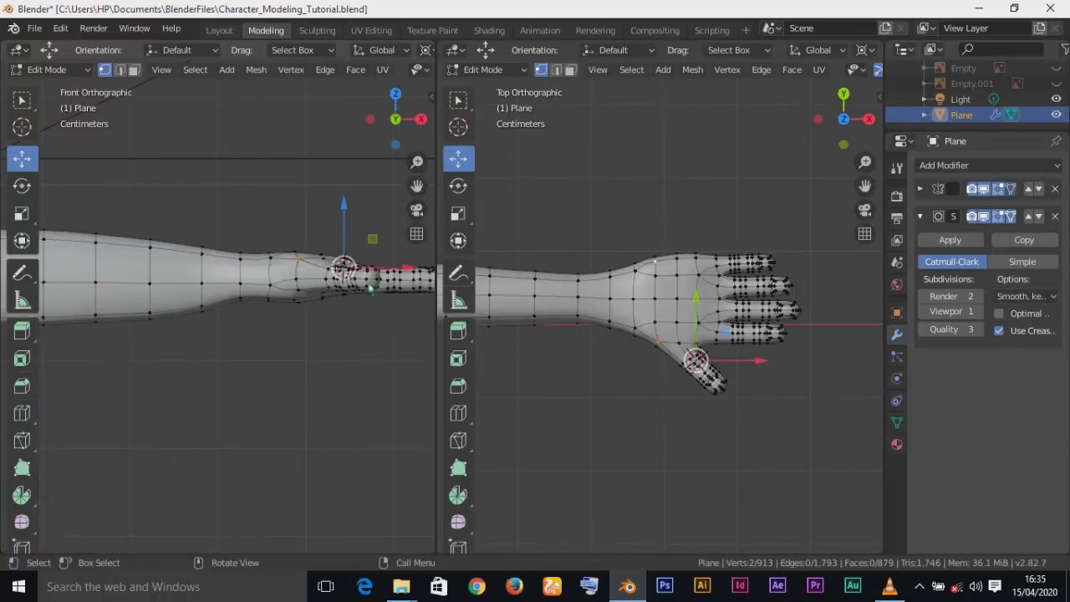
{"action": "left_click_drag", "start_coordinate": [343, 209], "coordinate": [343, 213]}
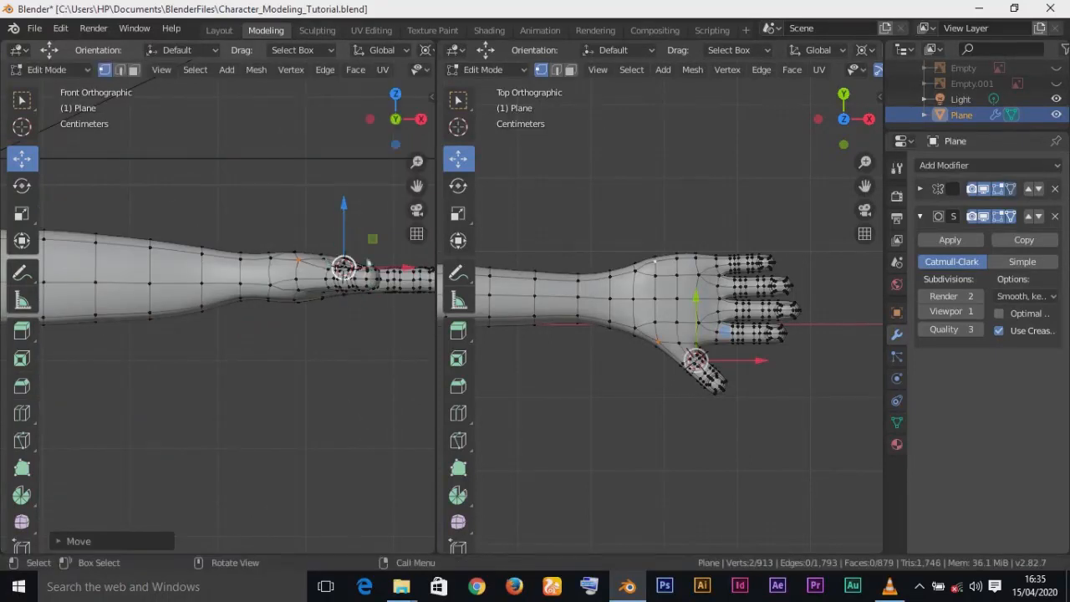
Adjust the second vertex row on the back of the hand slightly along Z, first its two end vertices, also the full row
{"action": "left_click", "coordinate": [680, 345]}
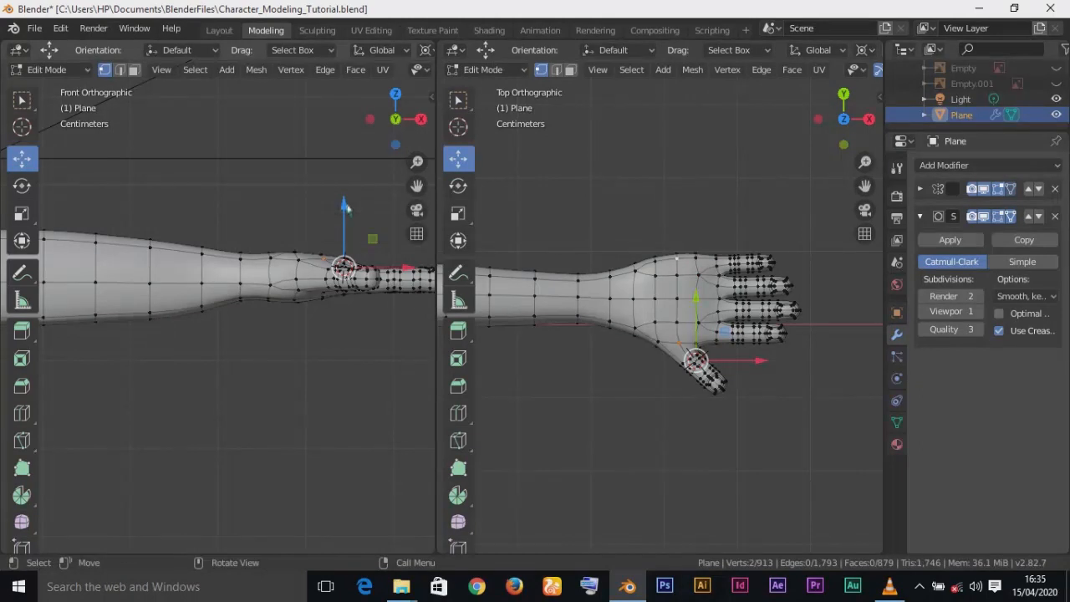
{"action": "left_click_drag", "start_coordinate": [345, 208], "coordinate": [348, 214]}
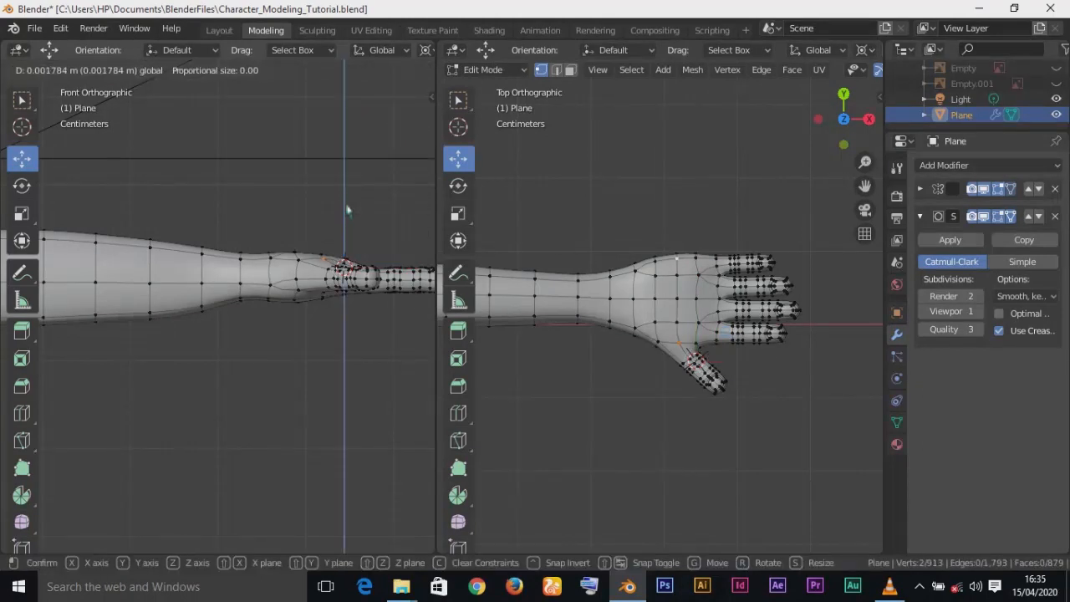
{"action": "left_click", "coordinate": [348, 210]}
{"action": "left_click", "coordinate": [679, 301], "text": "shift"}
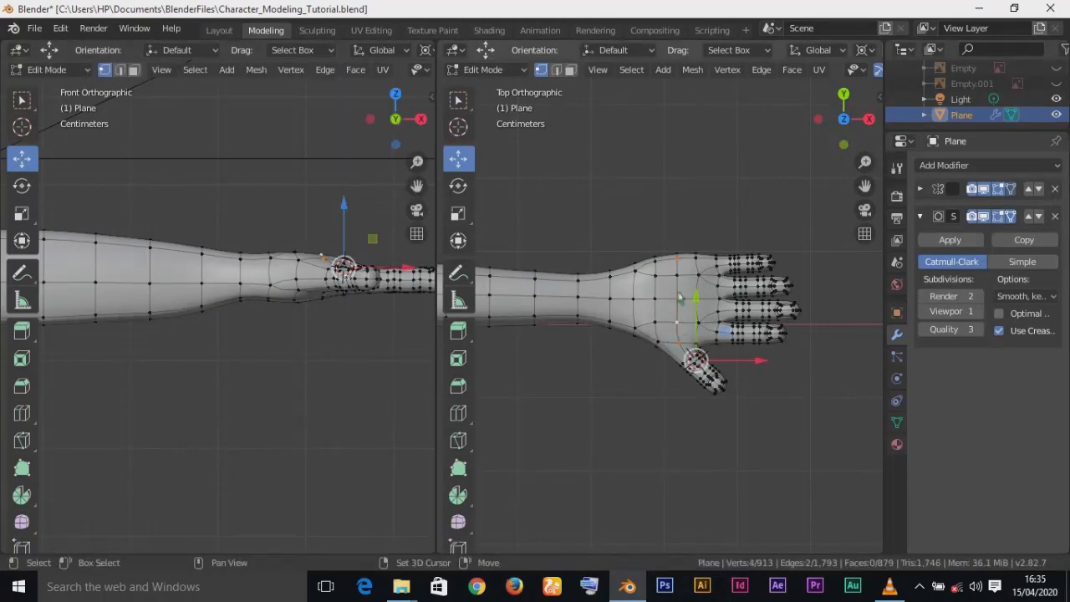
{"action": "left_click", "coordinate": [678, 278], "text": "shift"}
{"action": "left_click_drag", "start_coordinate": [347, 206], "coordinate": [348, 213]}
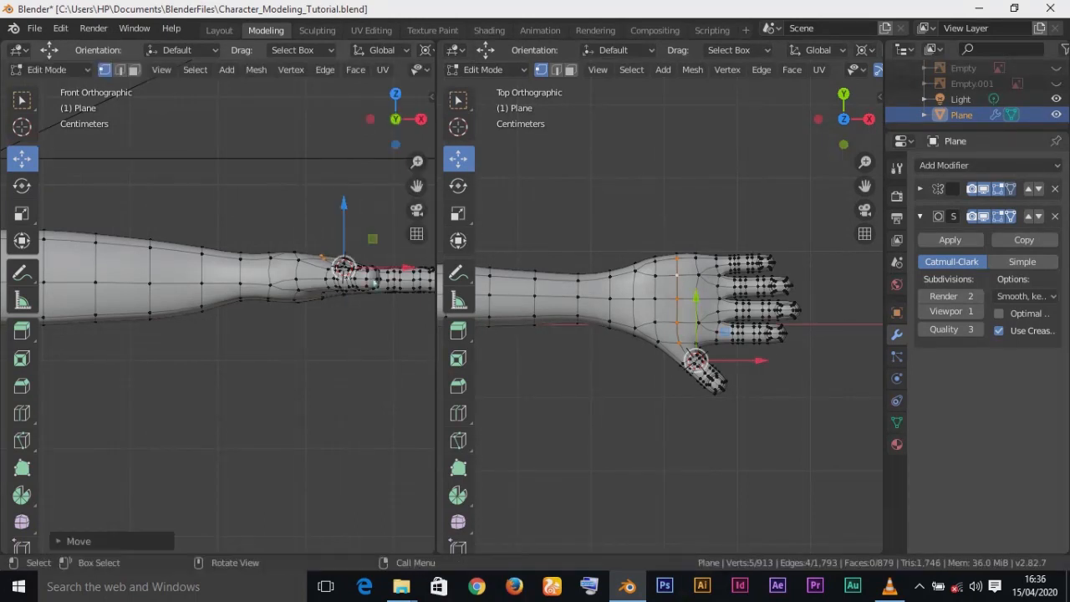
Select the vertex row along the base of the four fingers on the back of the hand and nudge it along Z
{"action": "middle_click_drag", "start_coordinate": [384, 310], "coordinate": [259, 374]}
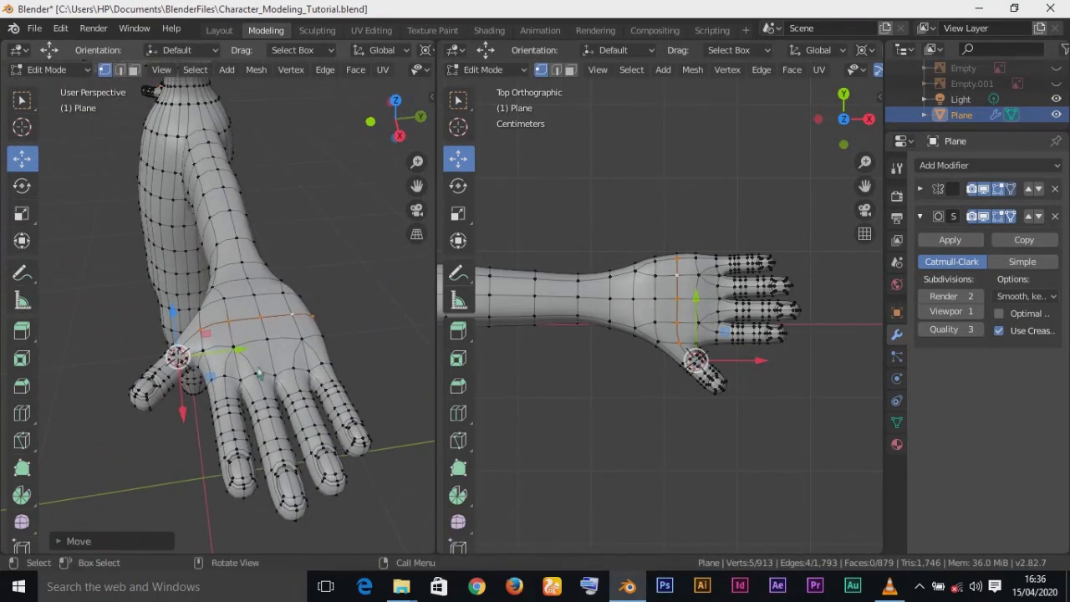
{"action": "left_click", "coordinate": [321, 365]}
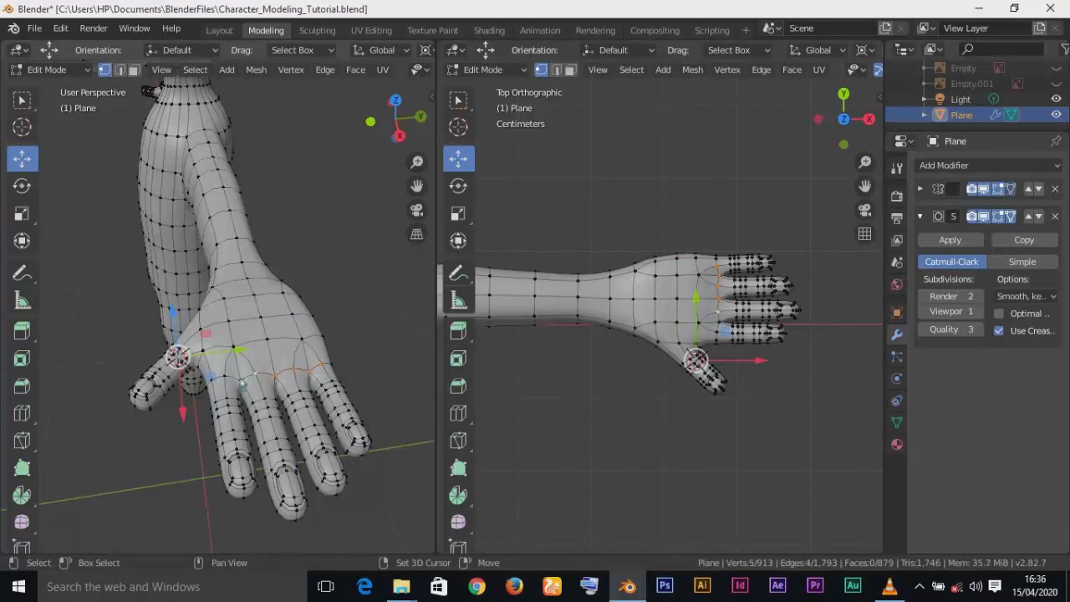
{"action": "left_click", "coordinate": [228, 382], "text": "shift"}
{"action": "middle_click_drag", "start_coordinate": [229, 382], "coordinate": [316, 268]}
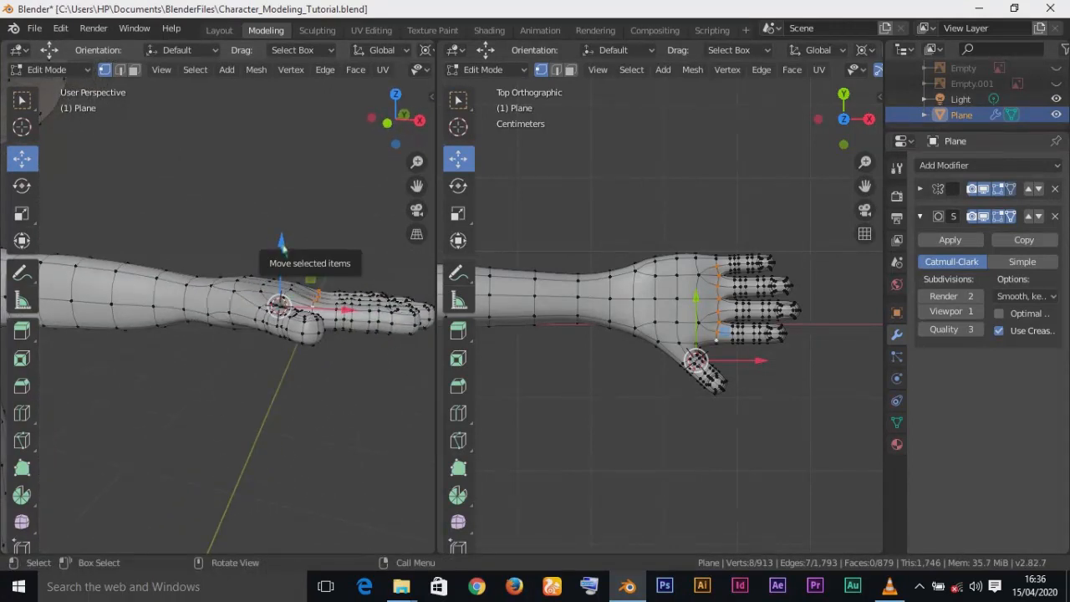
{"action": "mouse_move", "coordinate": [284, 249]}
{"action": "left_mouse_down"}
{"action": "mouse_move", "coordinate": [282, 239]}
{"action": "mouse_move", "coordinate": [284, 259]}
{"action": "left_mouse_up"}
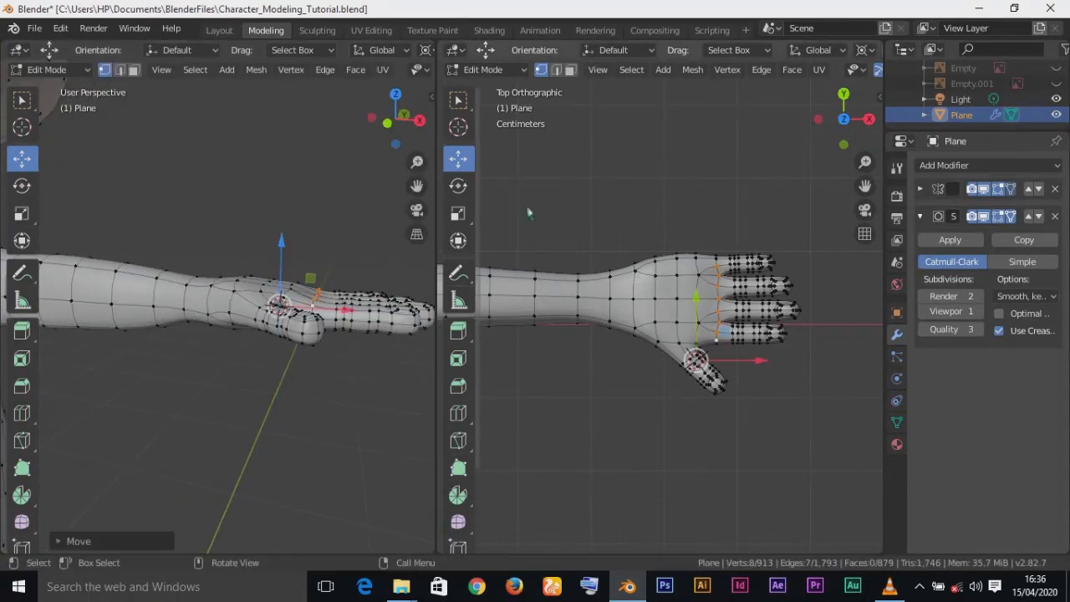
Set the transform pivot to Median Point and raise the selected finger-base row about 0.004 m along Z
{"action": "left_click", "coordinate": [861, 53]}
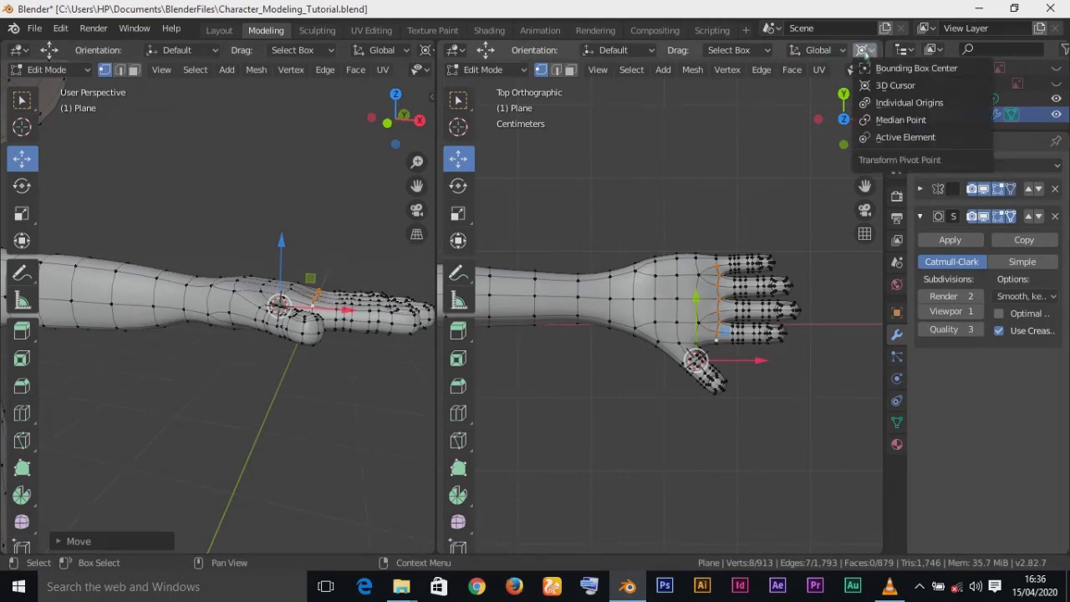
{"action": "left_click", "coordinate": [862, 54]}
{"action": "left_click", "coordinate": [861, 52]}
{"action": "left_click", "coordinate": [887, 120]}
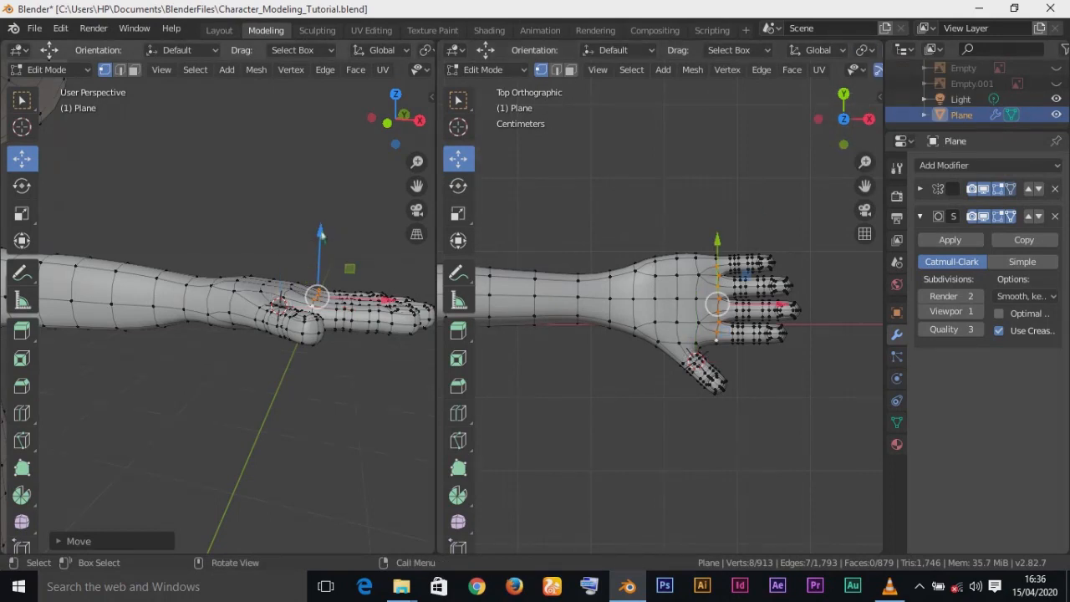
{"action": "left_click_drag", "start_coordinate": [326, 242], "coordinate": [321, 237]}
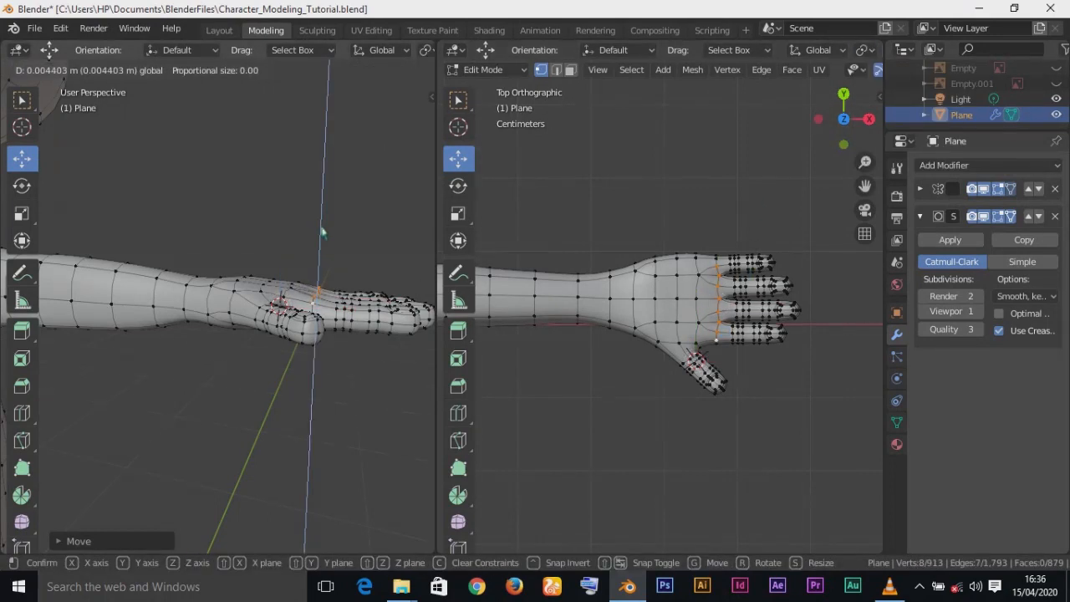
{"action": "left_click_drag", "start_coordinate": [322, 232], "coordinate": [323, 232]}
In front wireframe view, box-select the whole hand beyond the wrist and scale it about 1.21 along Z
{"action": "middle_click_drag", "start_coordinate": [703, 434], "coordinate": [736, 301]}
{"action": "key", "text": "Tab"}
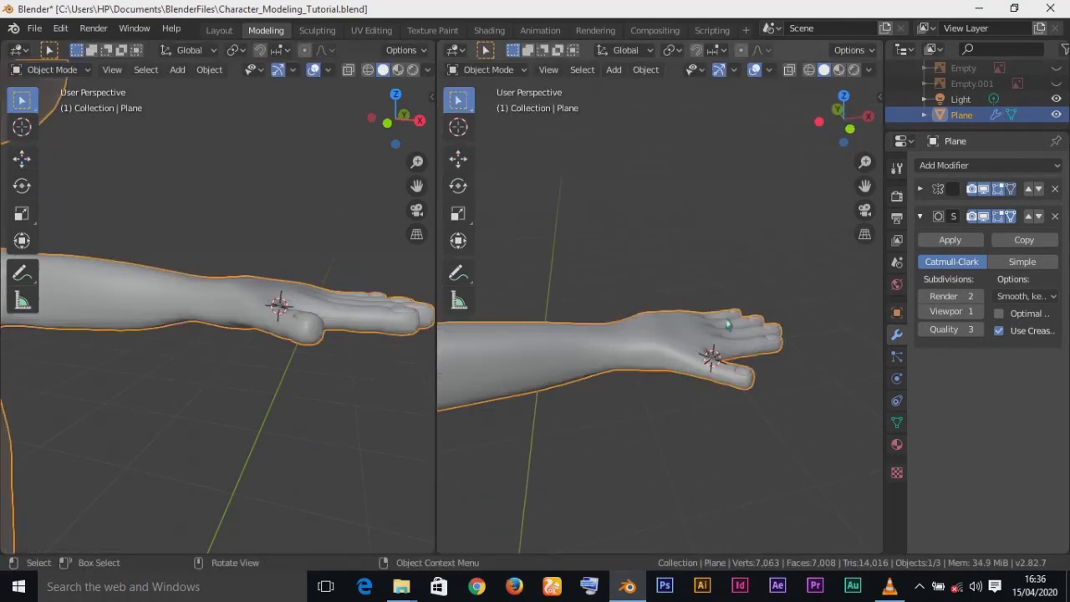
{"action": "middle_click_drag", "start_coordinate": [724, 385], "coordinate": [657, 313]}
{"action": "middle_click_drag", "start_coordinate": [656, 313], "coordinate": [651, 311]}
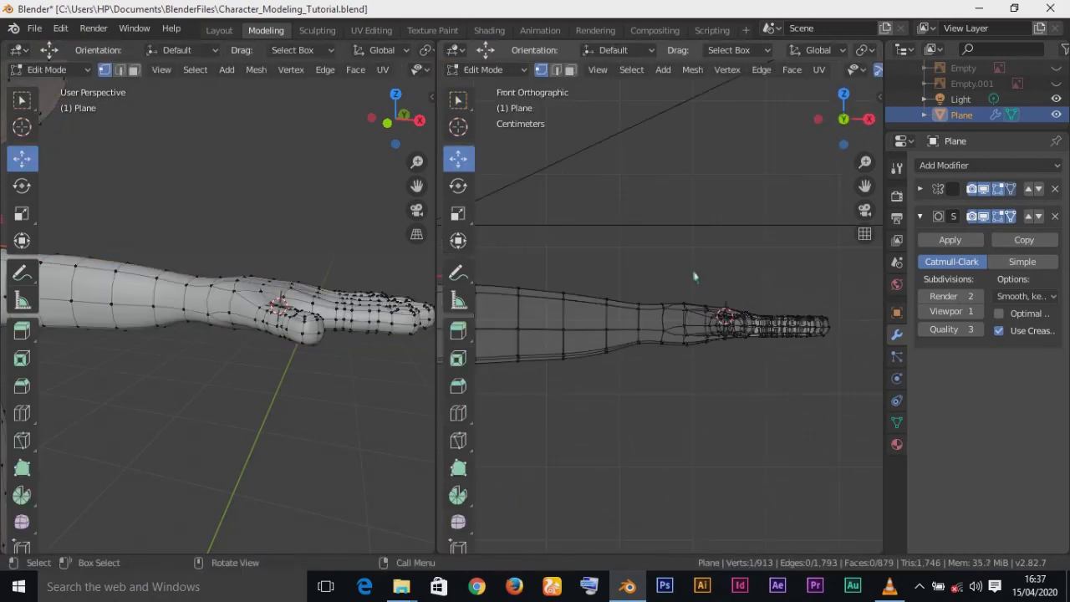
{"action": "key", "text": "b"}
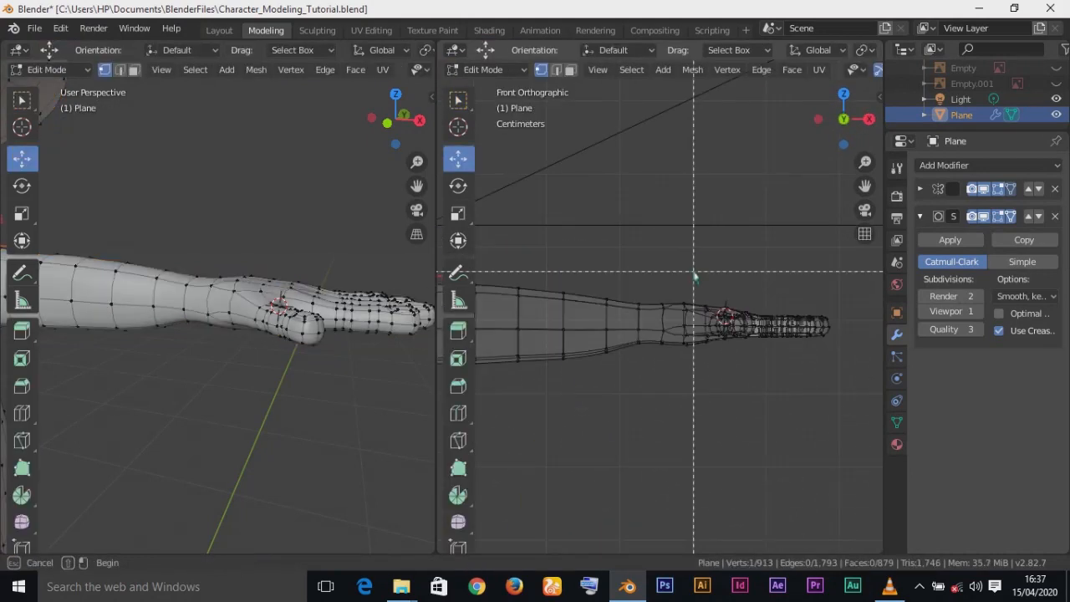
{"action": "left_click_drag", "start_coordinate": [656, 271], "coordinate": [863, 410]}
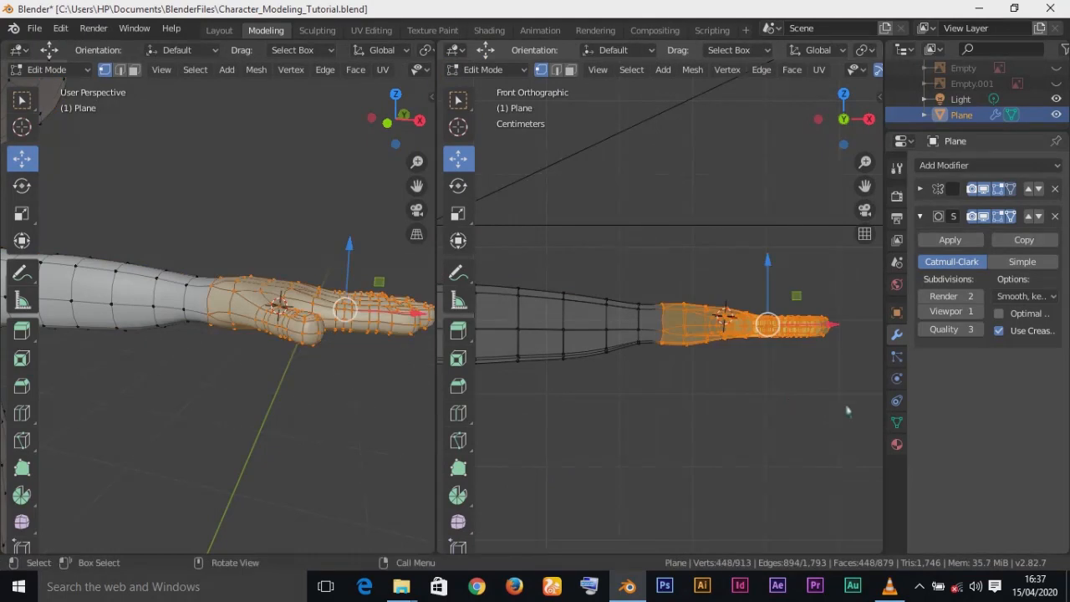
{"action": "key", "text": "s"}
{"action": "key", "text": "z"}
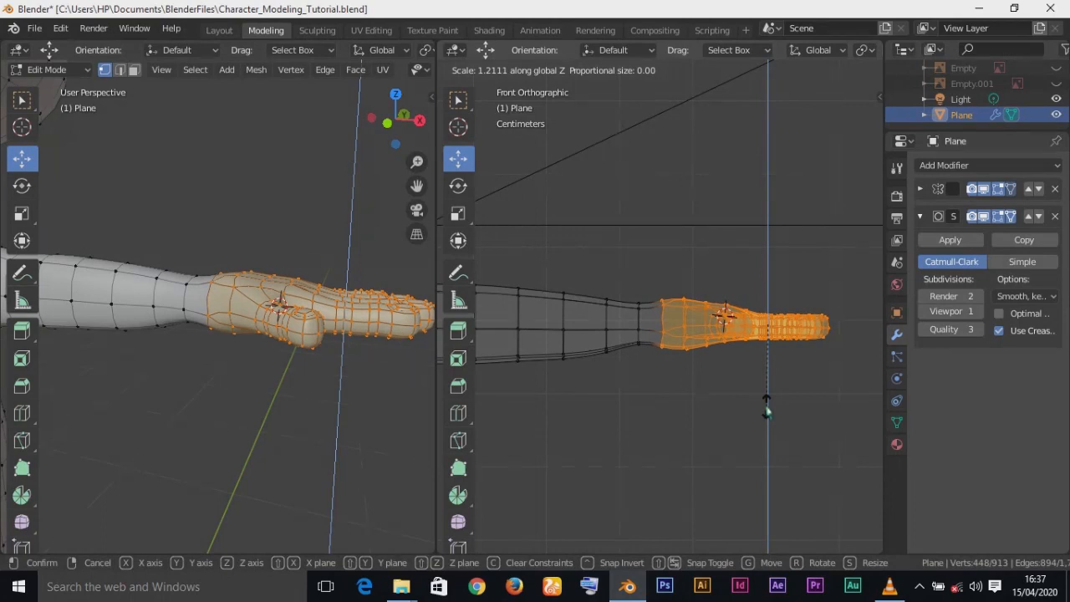
{"action": "left_click", "coordinate": [768, 411]}
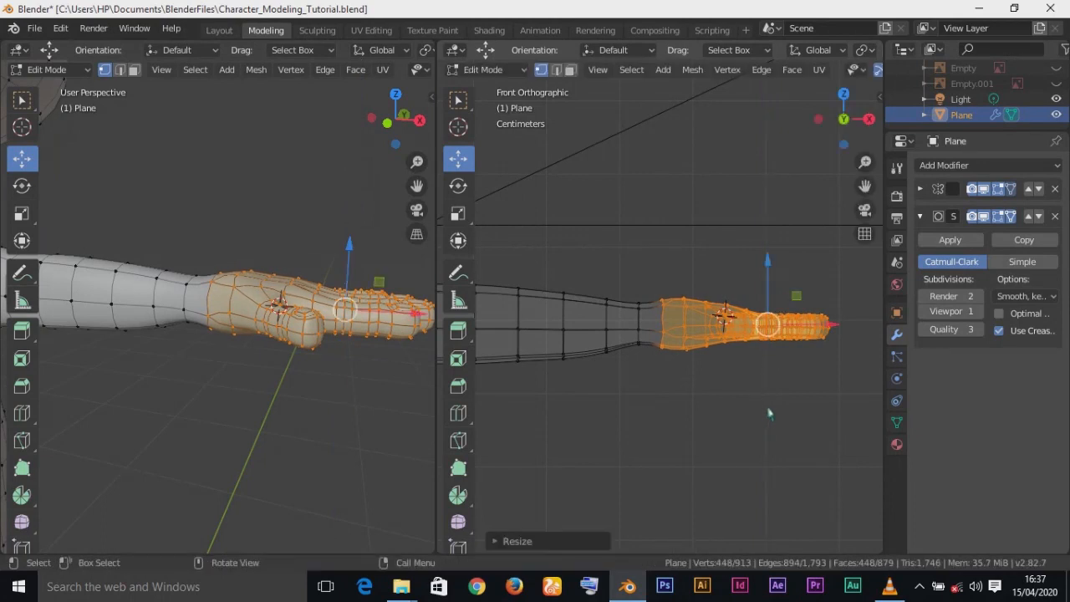
Return to Object Mode and set the wireframe viewport back to Solid shading
{"action": "key", "text": "Tab"}
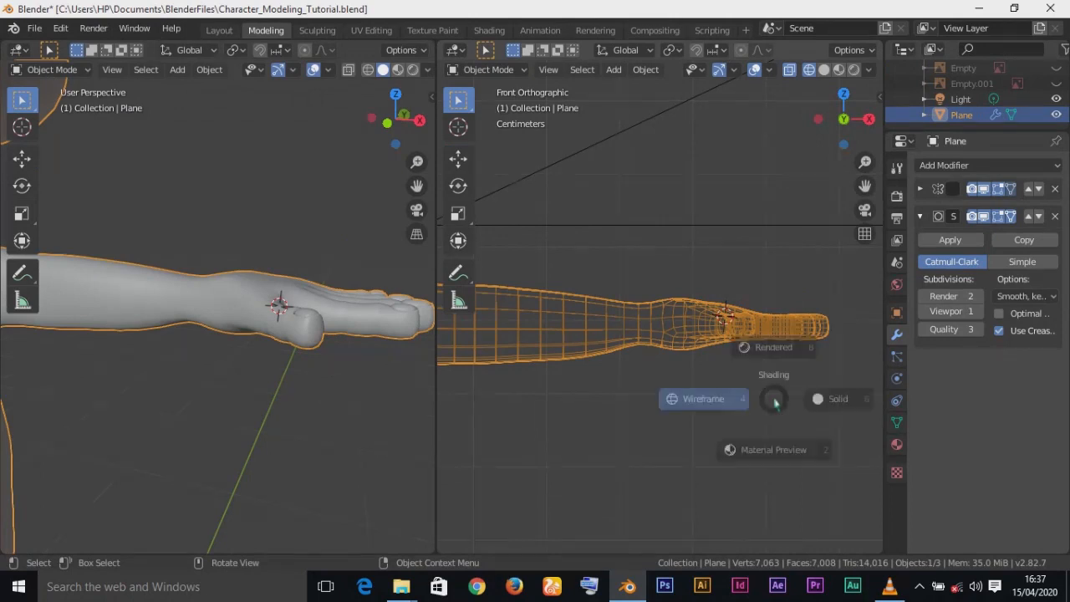
{"action": "left_click", "coordinate": [861, 400]}
{"action": "scroll", "coordinate": [630, 381], "scroll_direction": "down", "scroll_amount": 2}
{"action": "middle_click_drag", "start_coordinate": [639, 370], "coordinate": [673, 362], "text": "shift"}
In Edit Mode, select two neighbouring vertices near the wrist on the back of the hand and shift them slightly along Z
{"action": "key", "text": "Tab"}
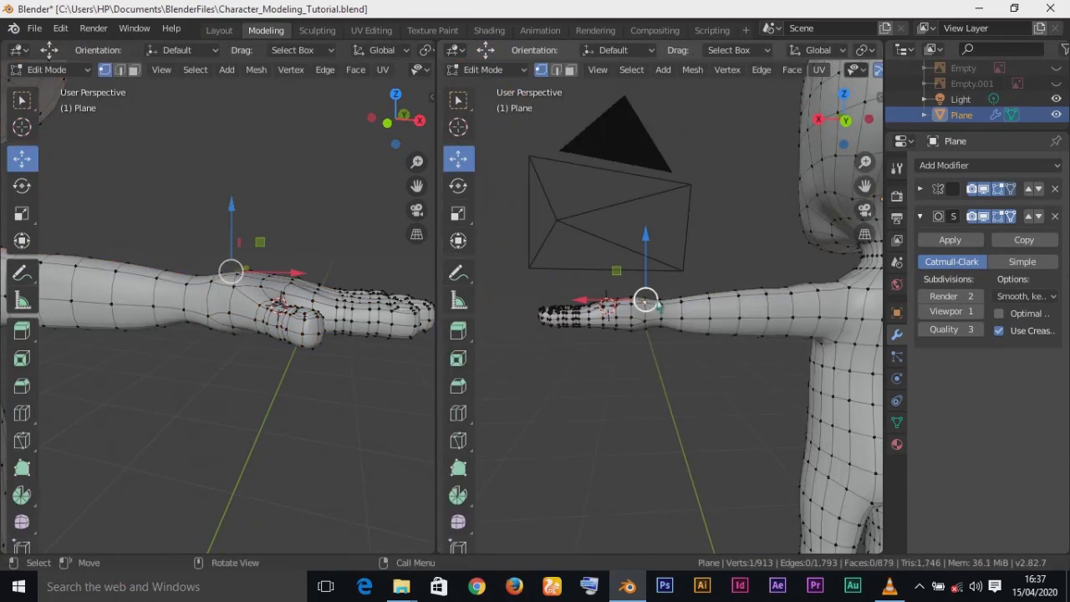
{"action": "left_click", "coordinate": [637, 317], "text": "shift"}
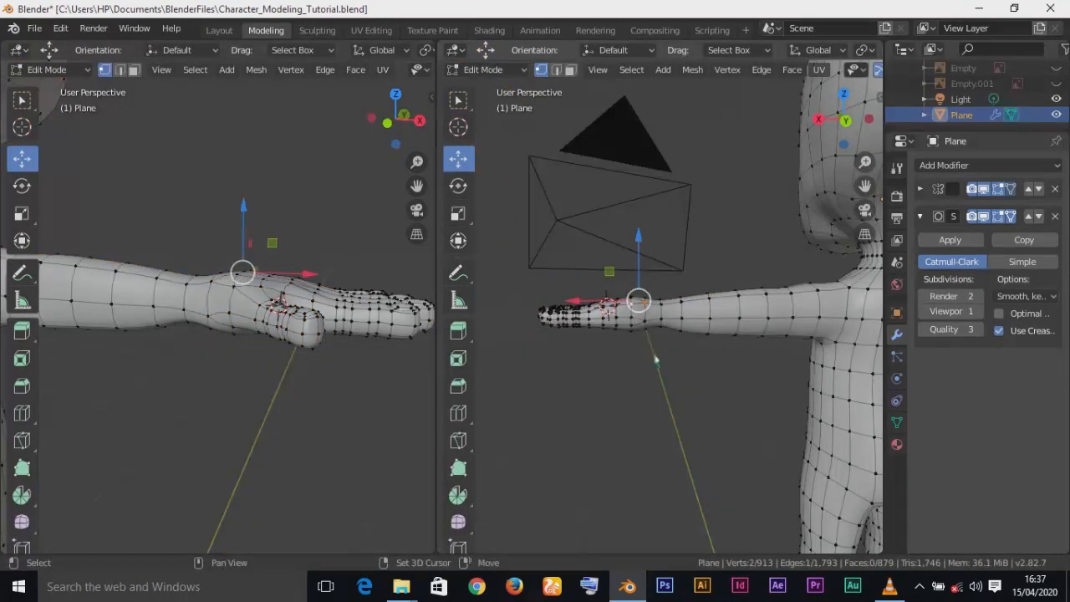
{"action": "middle_click_drag", "start_coordinate": [644, 348], "coordinate": [669, 277]}
{"action": "left_click_drag", "start_coordinate": [658, 241], "coordinate": [659, 243]}
Select a single vertex on the little-finger side of the back of the hand and lower it slightly along Z
{"action": "middle_click_drag", "start_coordinate": [659, 243], "coordinate": [724, 384]}
{"action": "left_click", "coordinate": [697, 345]}
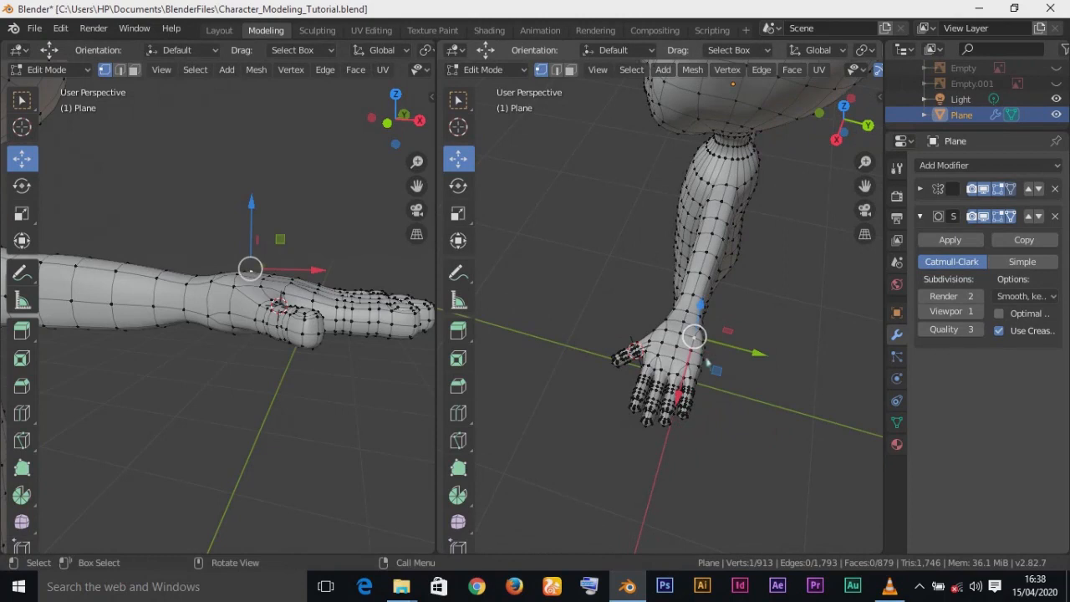
{"action": "left_click_drag", "start_coordinate": [700, 306], "coordinate": [699, 319]}
In Object Mode, examine the smoothed hands and arms against the whole character from the front, the side and at an angle
{"action": "middle_click_drag", "start_coordinate": [699, 319], "coordinate": [620, 372]}
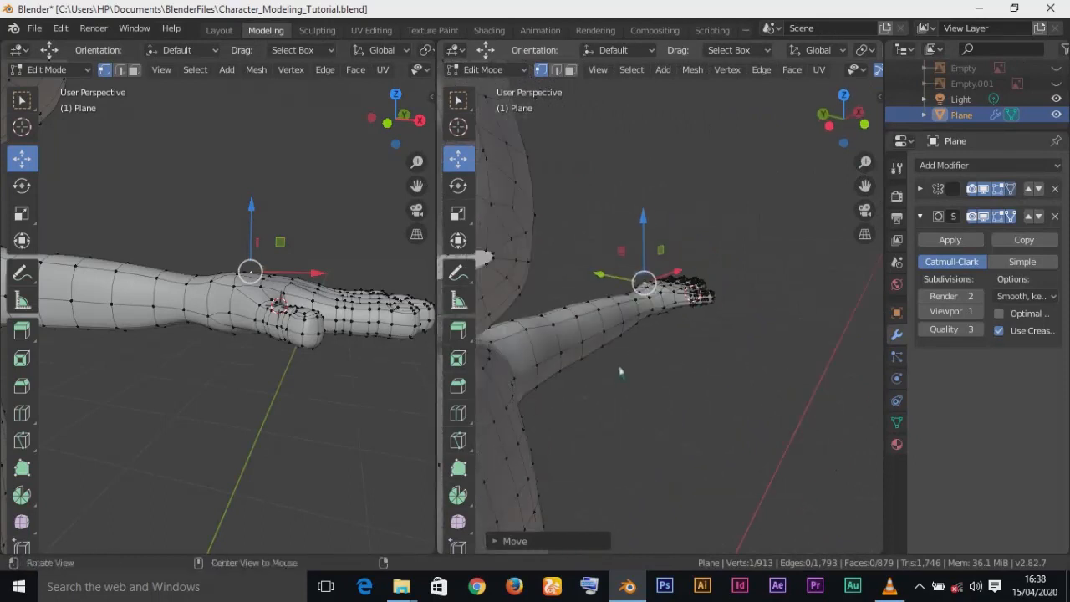
{"action": "key", "text": "Tab"}
{"action": "scroll", "coordinate": [685, 409], "scroll_direction": "down", "scroll_amount": 5}
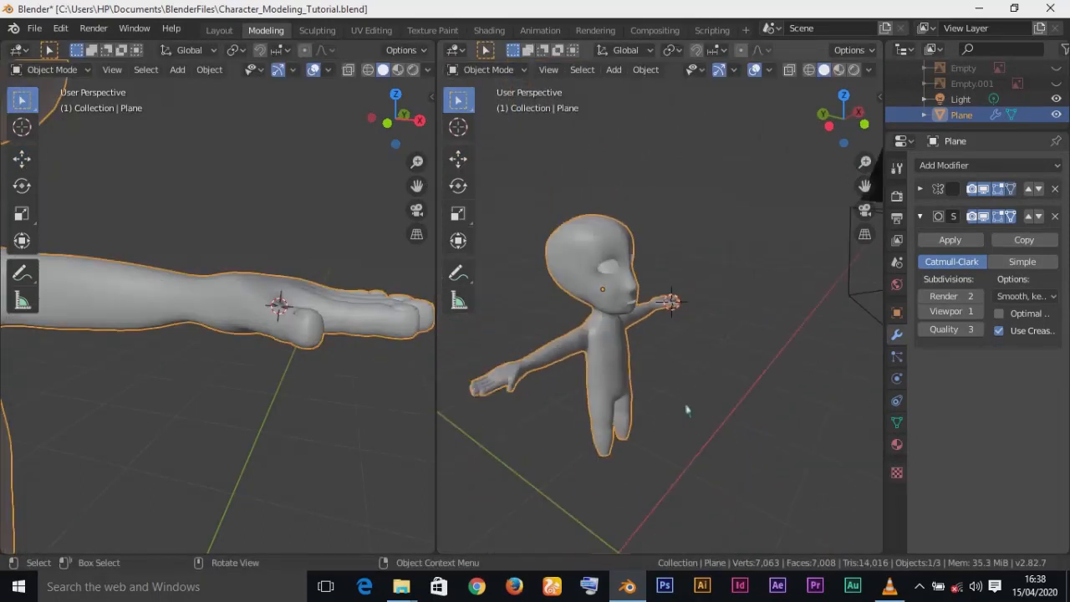
{"action": "key", "text": "KP_1"}
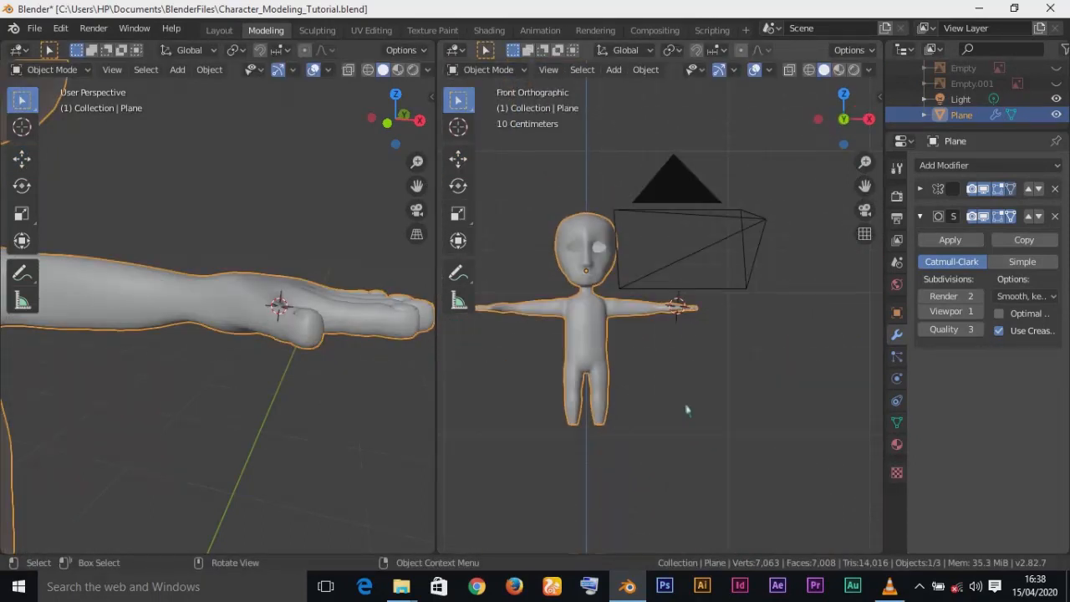
{"action": "middle_click_drag", "start_coordinate": [502, 340], "coordinate": [801, 474], "text": "shift"}
{"action": "scroll", "coordinate": [633, 414], "scroll_direction": "down", "scroll_amount": 2}
{"action": "scroll", "coordinate": [635, 414], "scroll_direction": "up", "scroll_amount": 5}
{"action": "scroll", "coordinate": [672, 473], "scroll_direction": "up", "scroll_amount": 3}
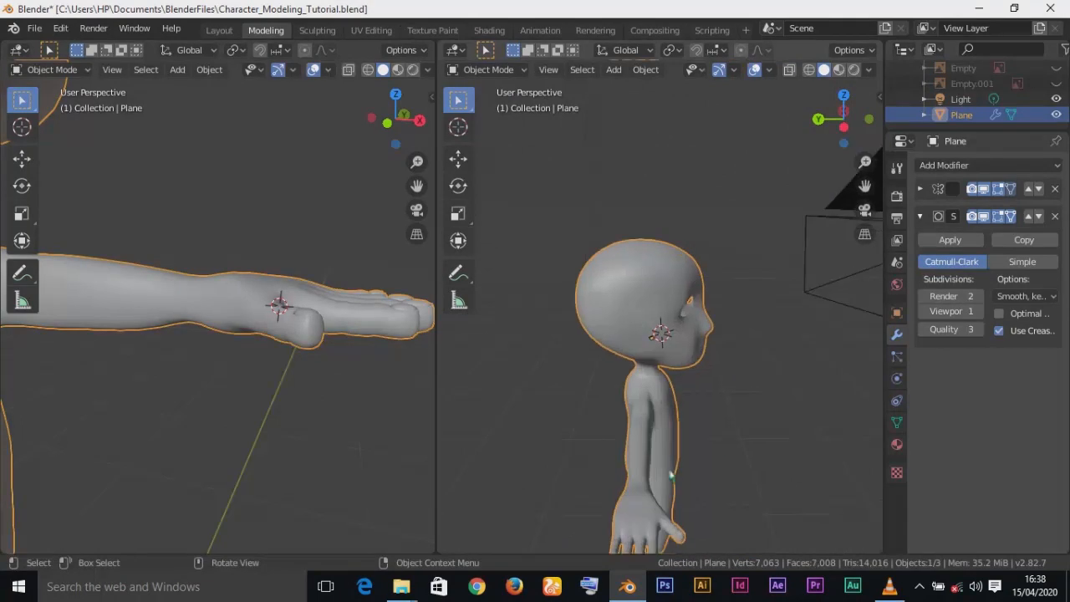
{"action": "middle_click_drag", "start_coordinate": [621, 334], "coordinate": [556, 442]}
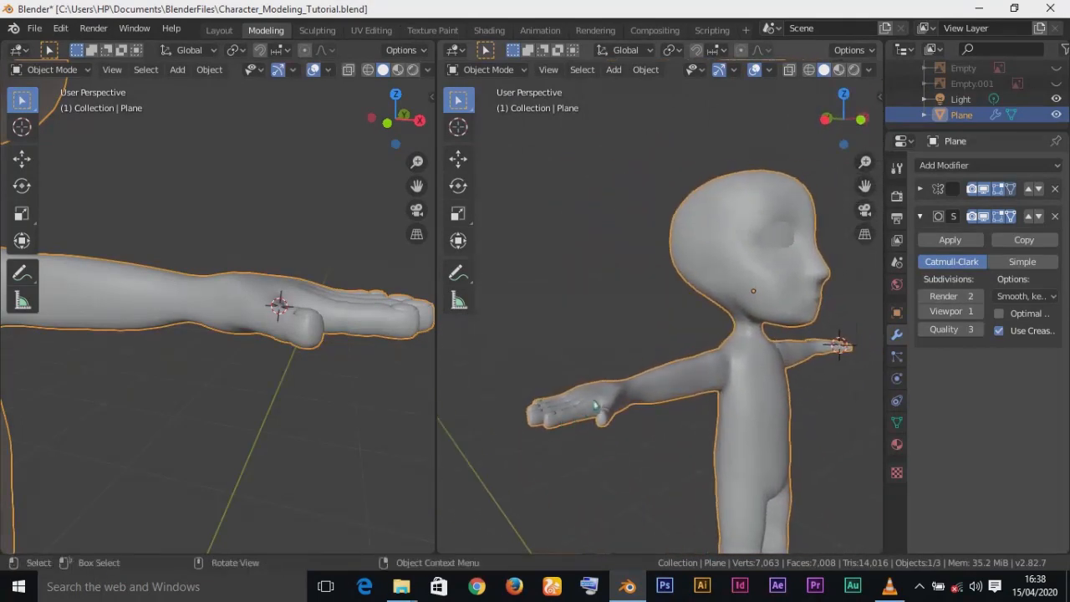
In Edit Mode, select three neighbouring vertices across the back of the hand from the thumb side and nudge them along Z
{"action": "key", "text": "Tab"}
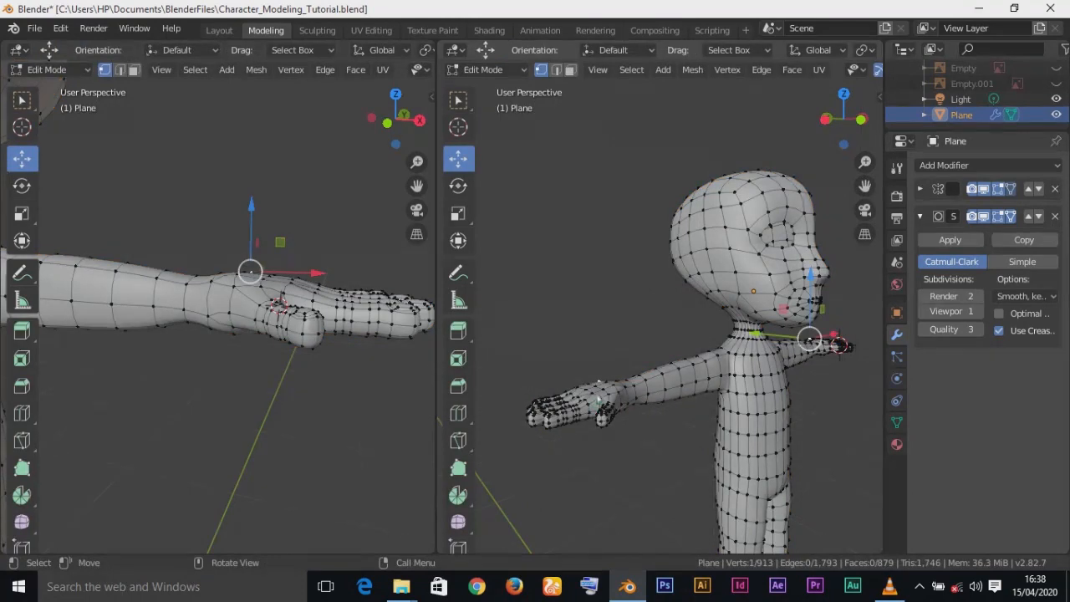
{"action": "left_click", "coordinate": [606, 396]}
{"action": "middle_click_drag", "start_coordinate": [606, 397], "coordinate": [695, 448]}
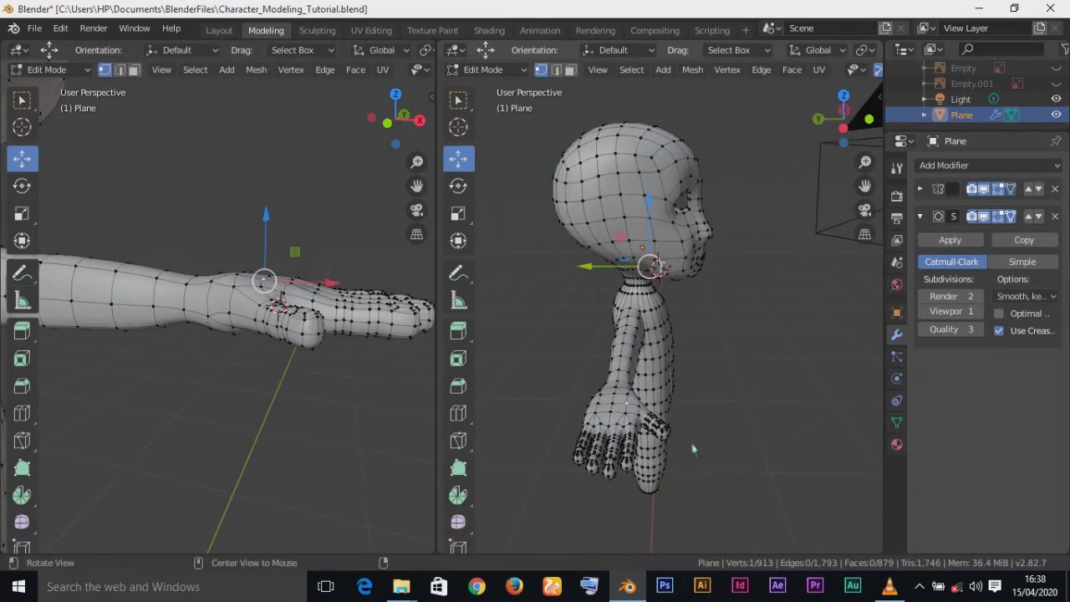
{"action": "left_click", "coordinate": [615, 408], "text": "shift"}
{"action": "left_click", "coordinate": [604, 410], "text": "shift"}
{"action": "left_click_drag", "start_coordinate": [694, 460], "coordinate": [440, 400], "text": "alt"}
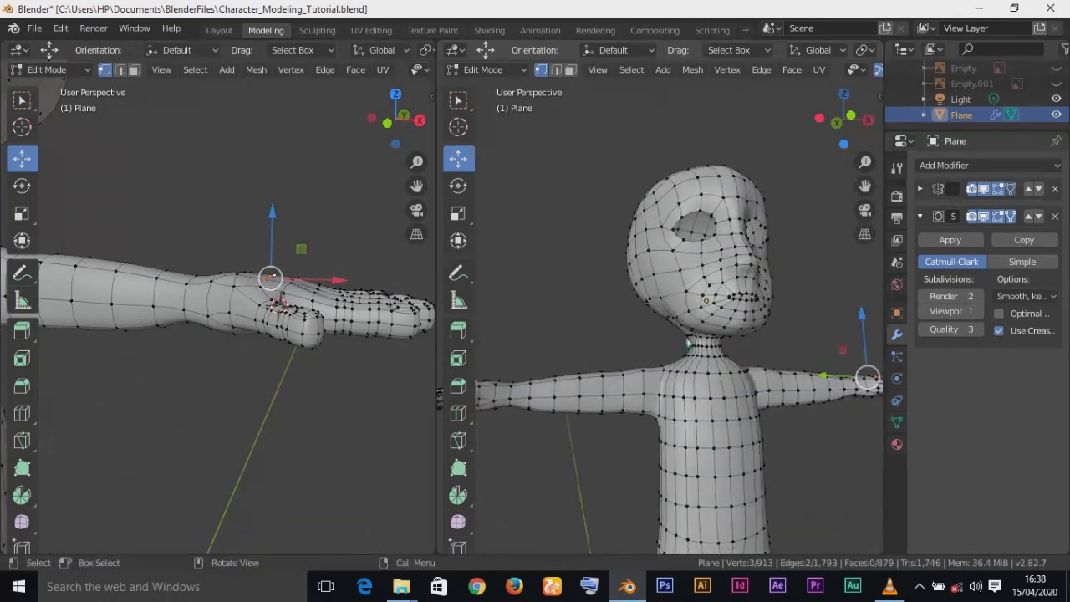
{"action": "left_click_drag", "start_coordinate": [863, 331], "coordinate": [862, 330]}
Return to Object Mode, save Character_Modeling_Tutorial.blend, and show the whole character in front view
{"action": "key", "text": "Tab"}
{"action": "scroll", "coordinate": [763, 368], "scroll_direction": "down", "scroll_amount": 3}
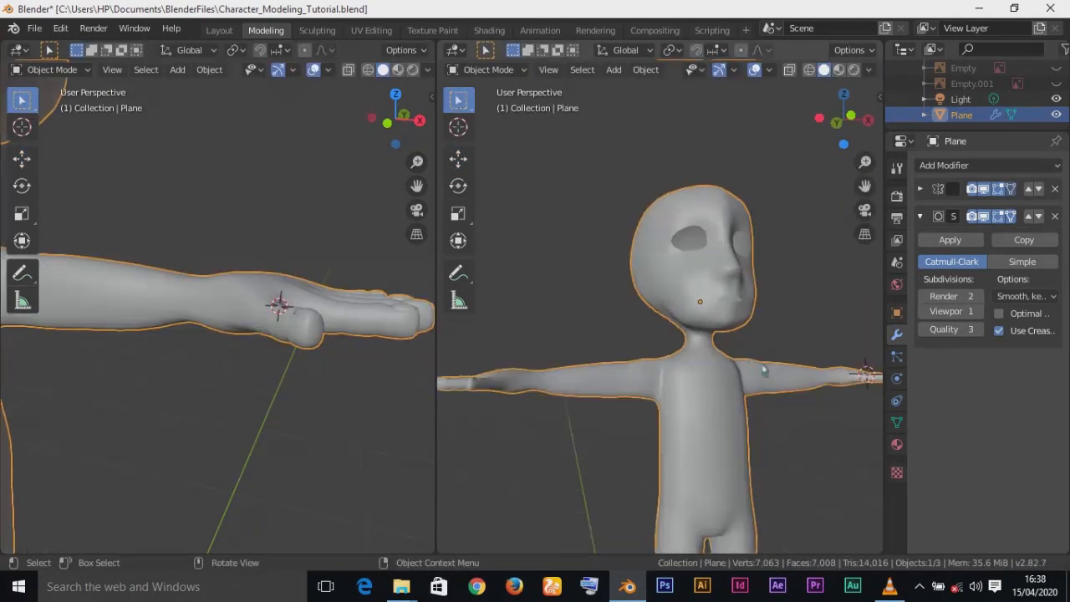
{"action": "middle_click_drag", "start_coordinate": [742, 384], "coordinate": [668, 405]}
{"action": "key", "text": "ctrl+s"}
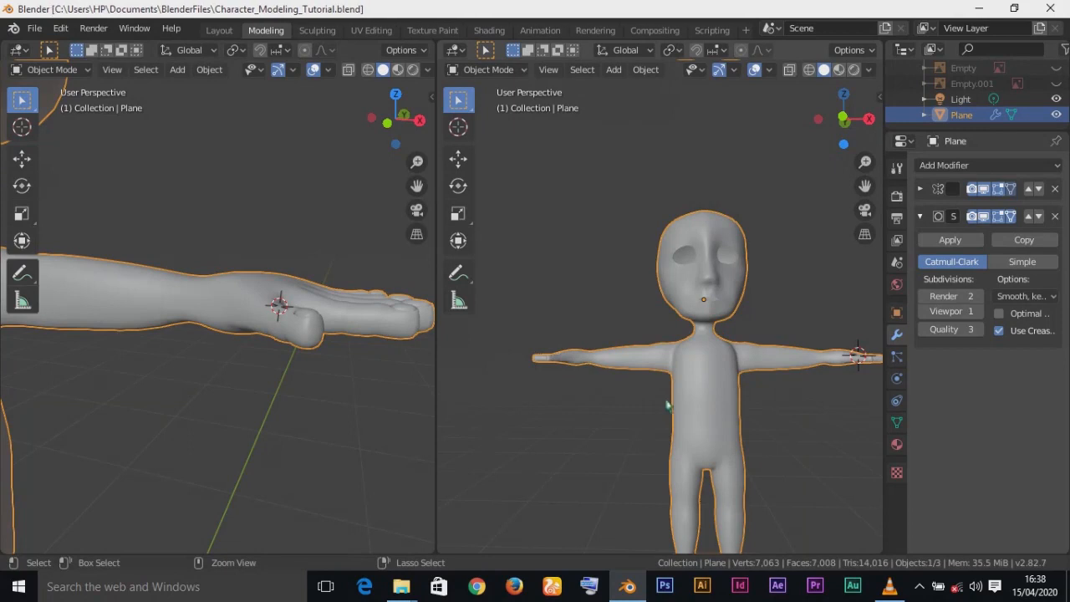
{"action": "scroll", "coordinate": [667, 405], "scroll_direction": "down", "scroll_amount": 3}
{"action": "key", "text": "KP_1"}
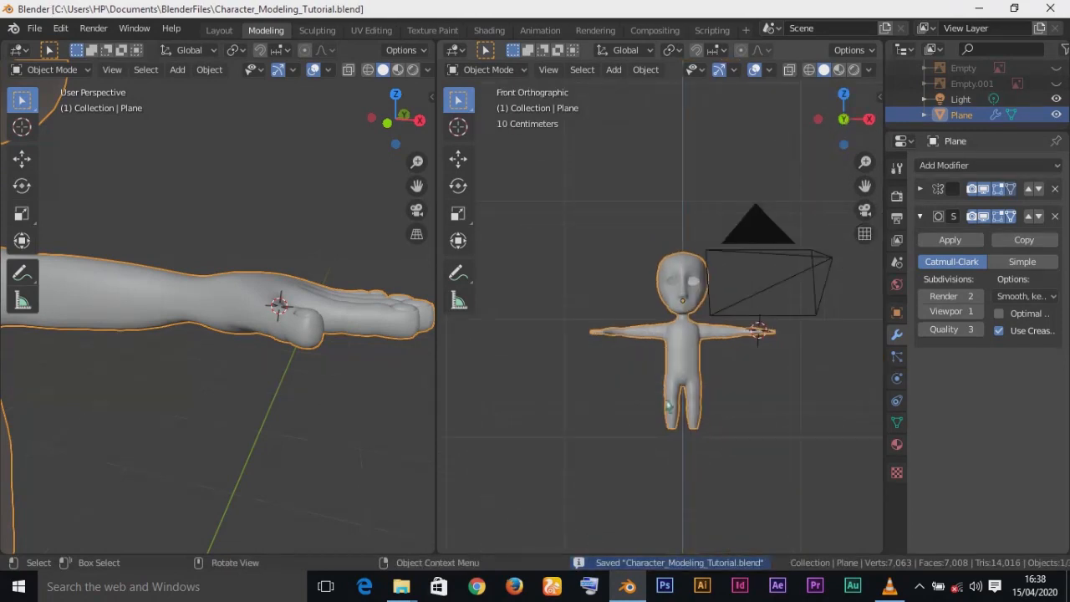